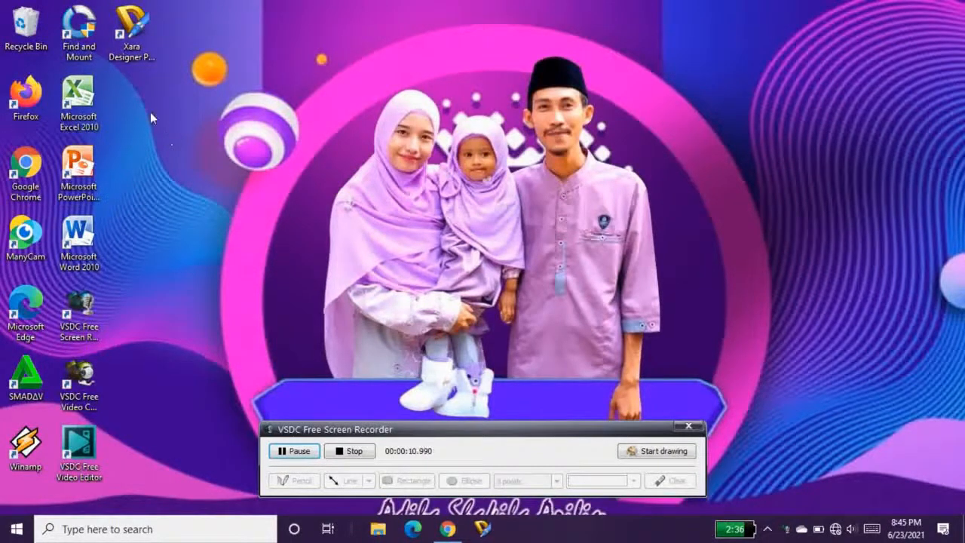
# Launch Xara Designer Pro 6 from the desktop and dismiss the Tip of the Day.
pyautogui.click(139, 40)
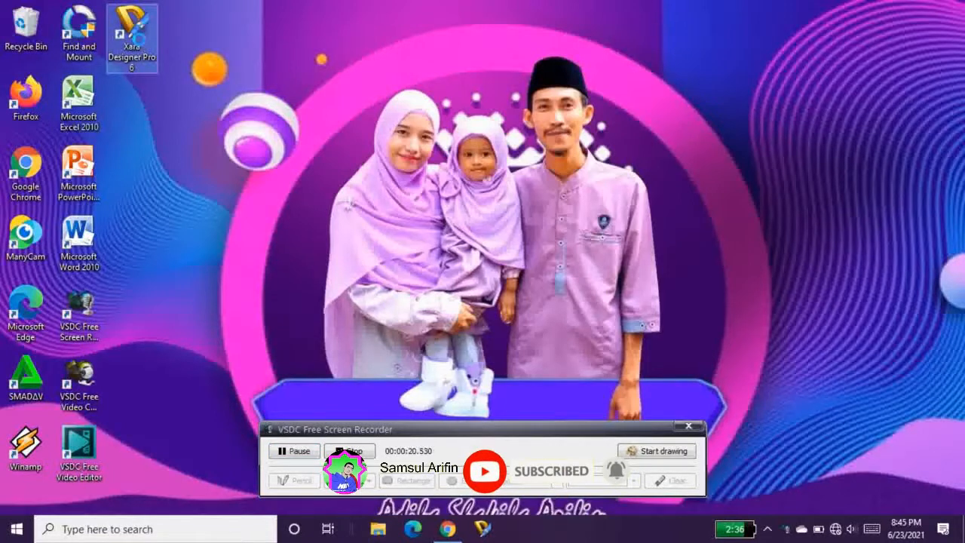
pyautogui.rightClick(141, 42)
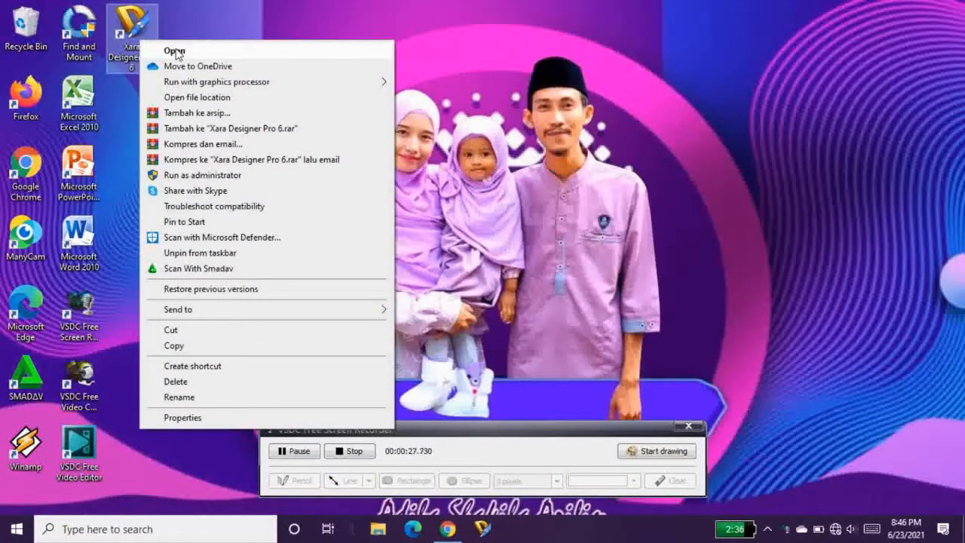
pyautogui.click(175, 51)
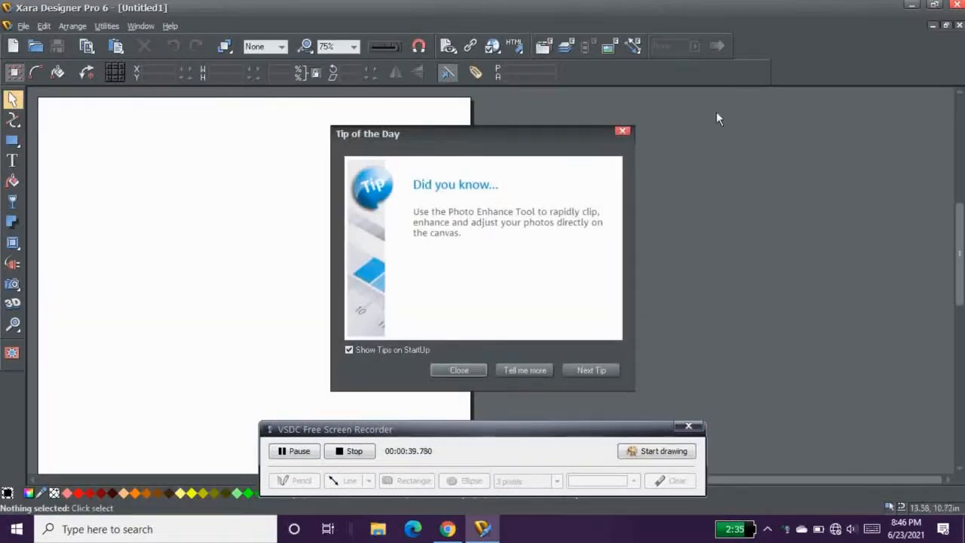
pyautogui.click(622, 132)
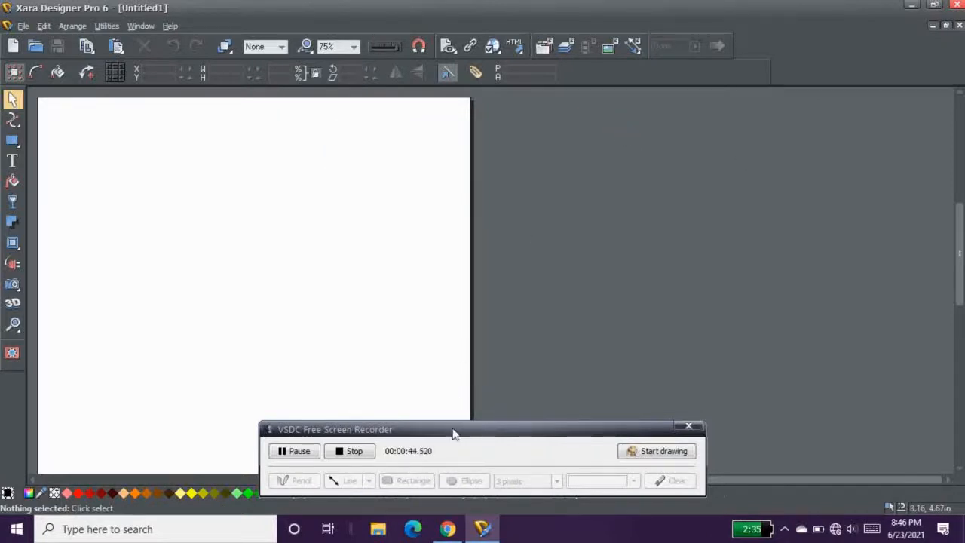
pyautogui.moveTo(455, 431); pyautogui.dragTo(682, 383)
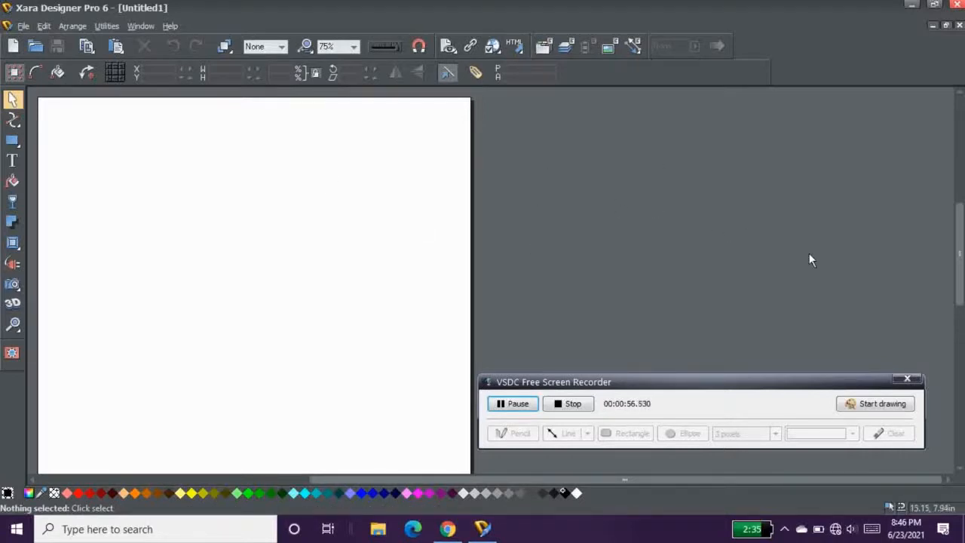
pyautogui.moveTo(961, 255)
pyautogui.mouseDown()
pyautogui.moveTo(961, 264)
pyautogui.moveTo(958, 254)
pyautogui.mouseUp()
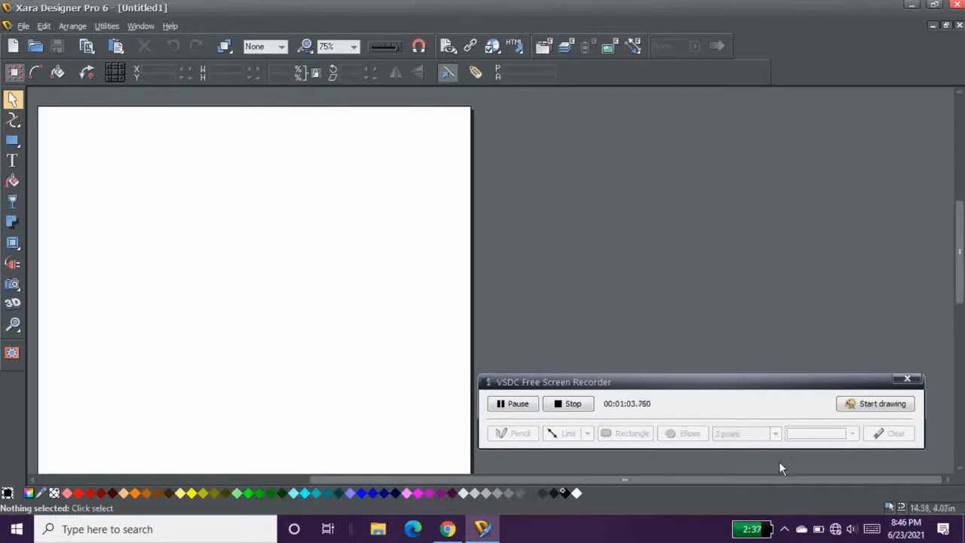
pyautogui.moveTo(752, 479); pyautogui.dragTo(705, 487)
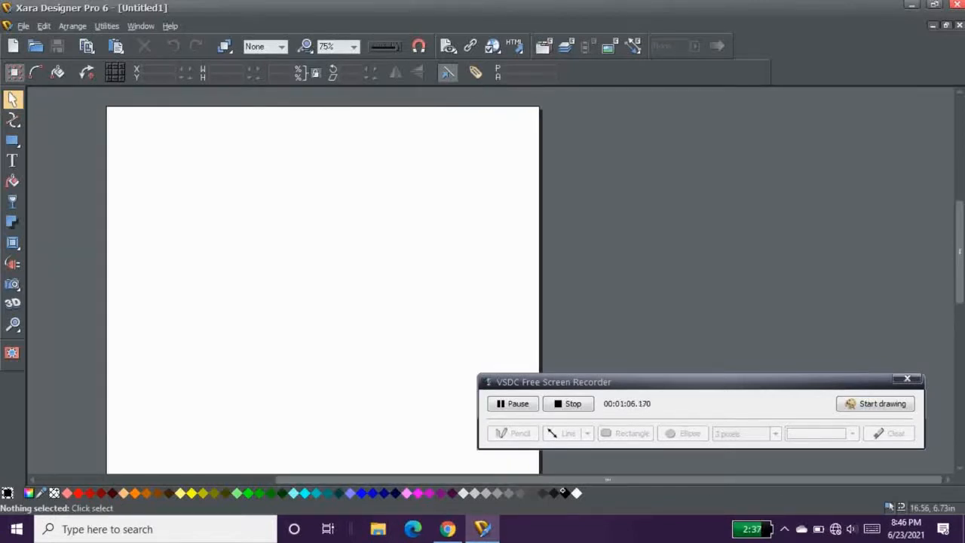
pyautogui.moveTo(958, 302)
pyautogui.mouseDown()
pyautogui.moveTo(955, 354)
pyautogui.moveTo(955, 287)
pyautogui.mouseUp()
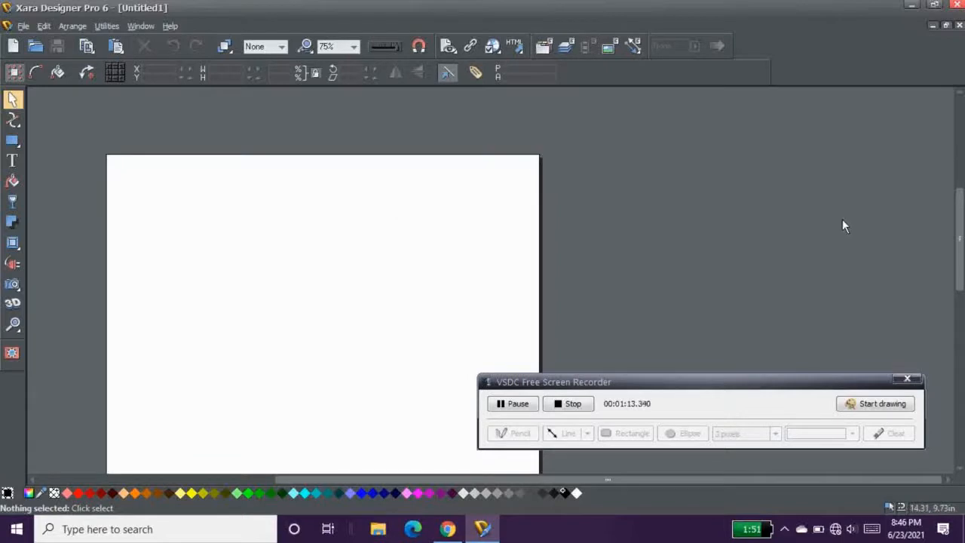
pyautogui.moveTo(955, 223)
pyautogui.mouseDown()
pyautogui.moveTo(952, 296)
pyautogui.moveTo(949, 228)
pyautogui.mouseUp()
pyautogui.moveTo(594, 479); pyautogui.dragTo(657, 483)
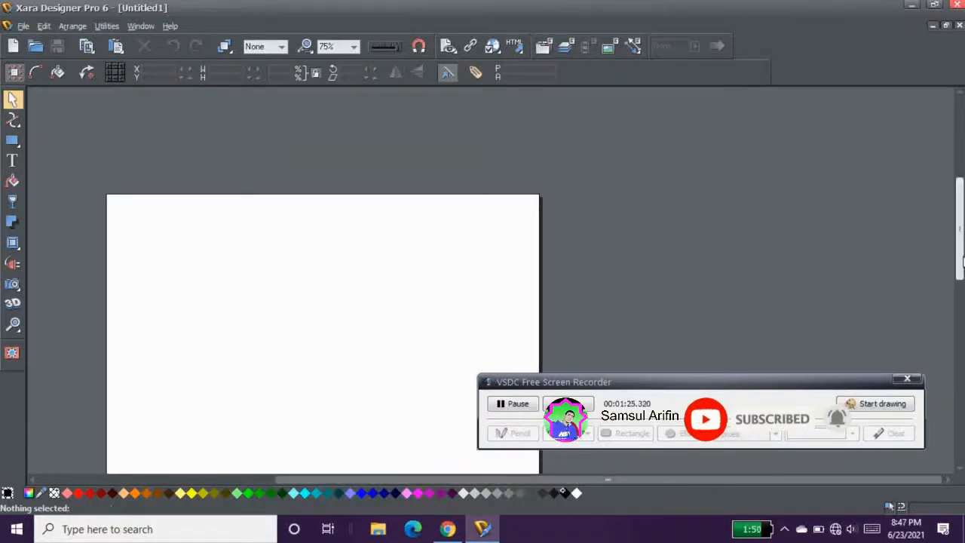
pyautogui.moveTo(961, 257); pyautogui.dragTo(961, 284)
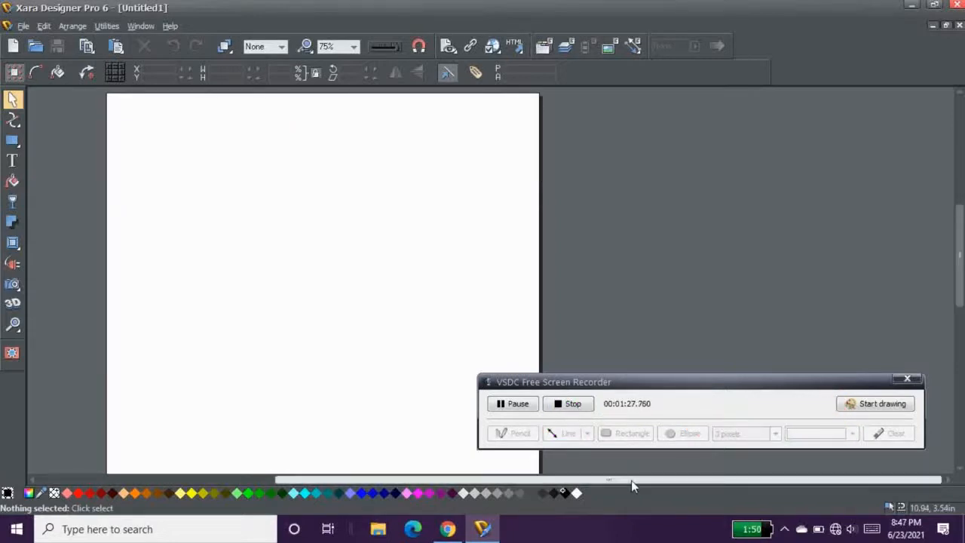
# Create a new blank US Letter document.
pyautogui.click(24, 27)
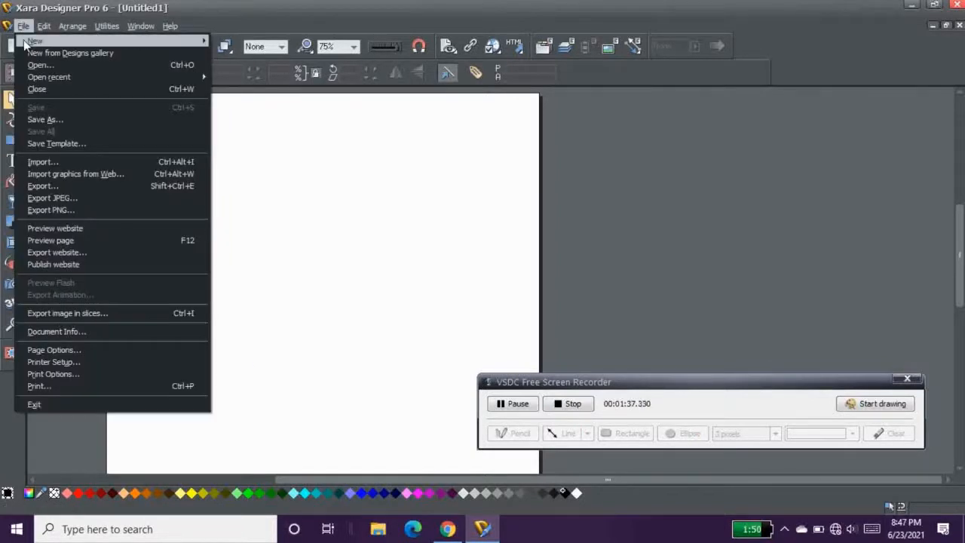
pyautogui.moveTo(23, 40)
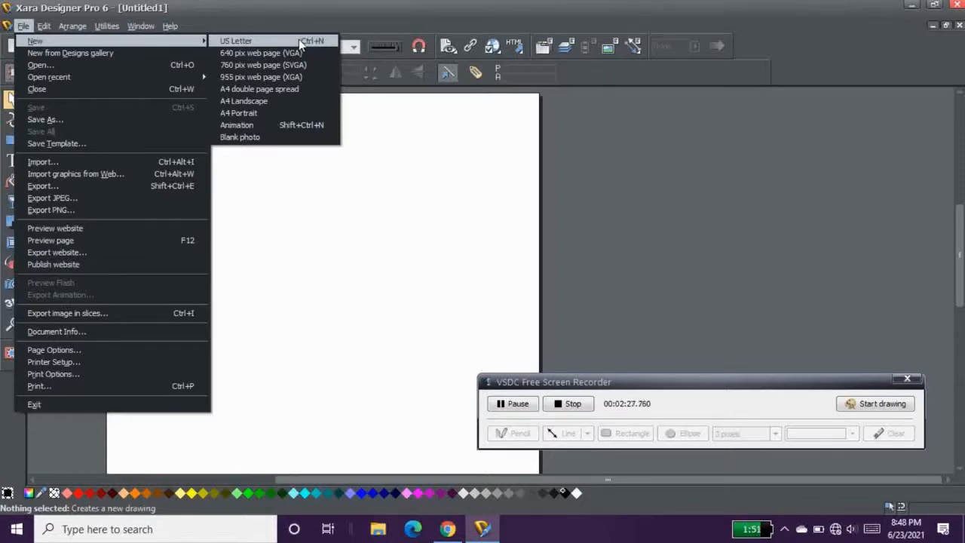
pyautogui.click(338, 198)
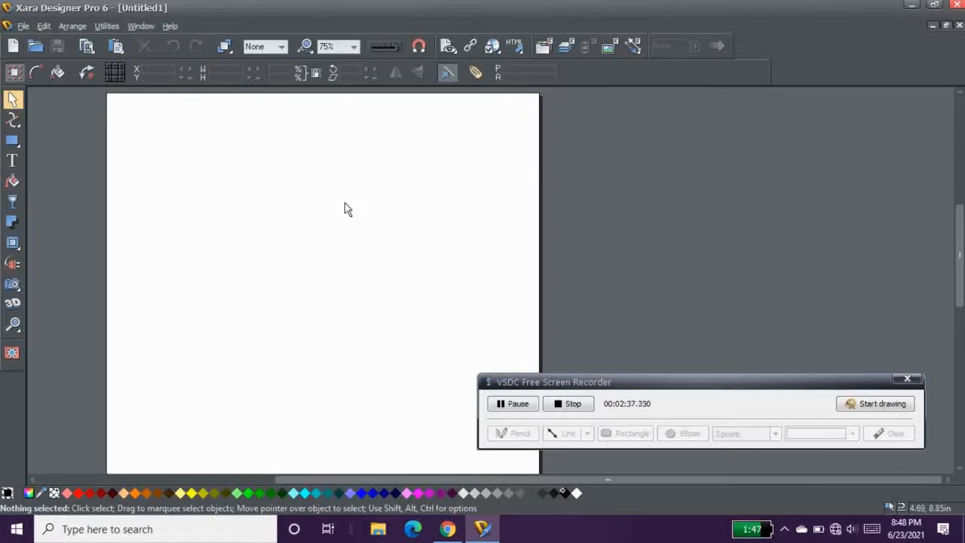
pyautogui.hotkey('ctrl', 'n')
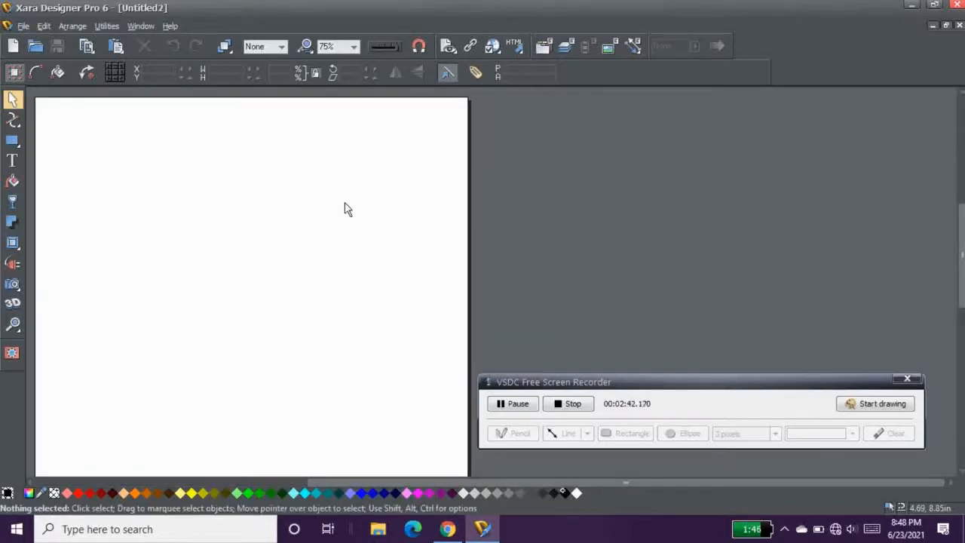
# Restore the Untitled2 document to a floating window and move it higher in the workspace.
pyautogui.click(946, 27)
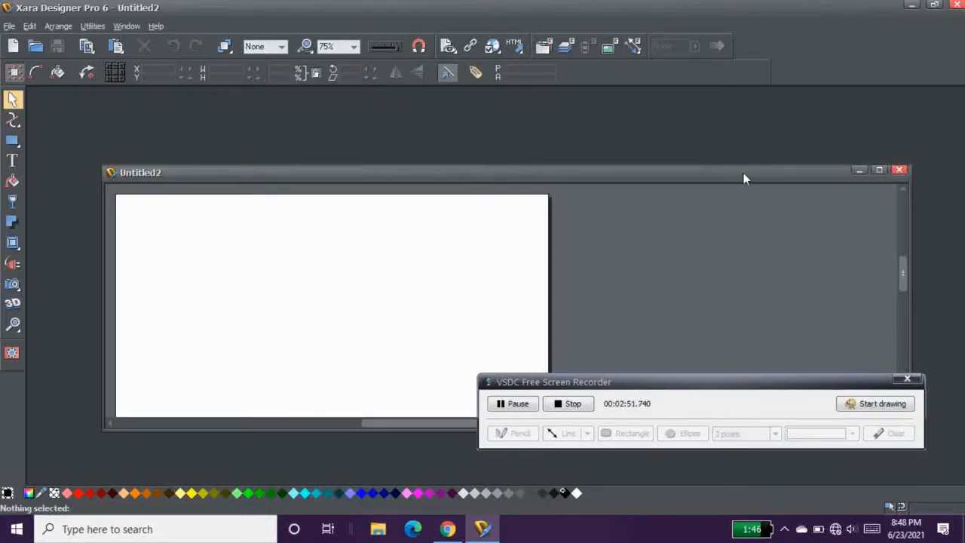
pyautogui.moveTo(743, 178); pyautogui.dragTo(725, 121)
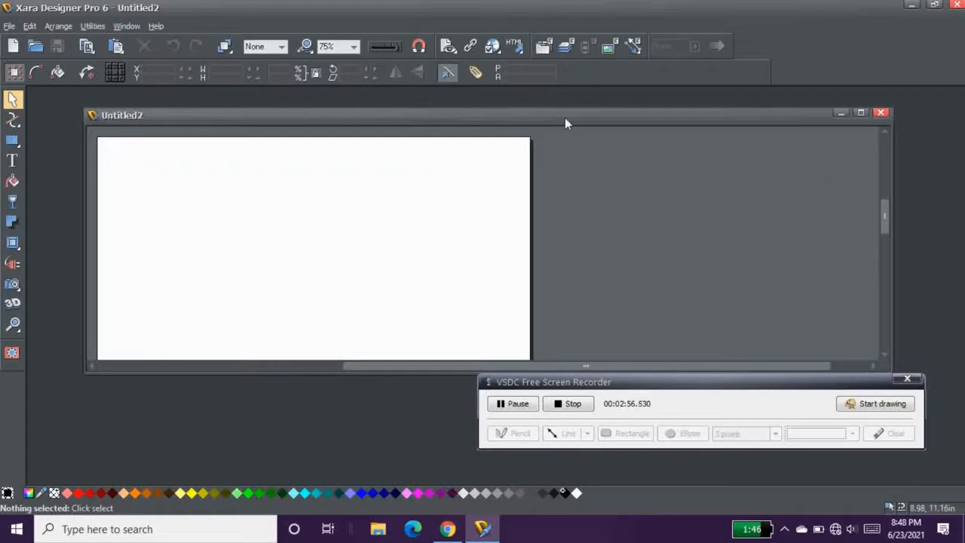
pyautogui.moveTo(564, 122); pyautogui.dragTo(526, 118)
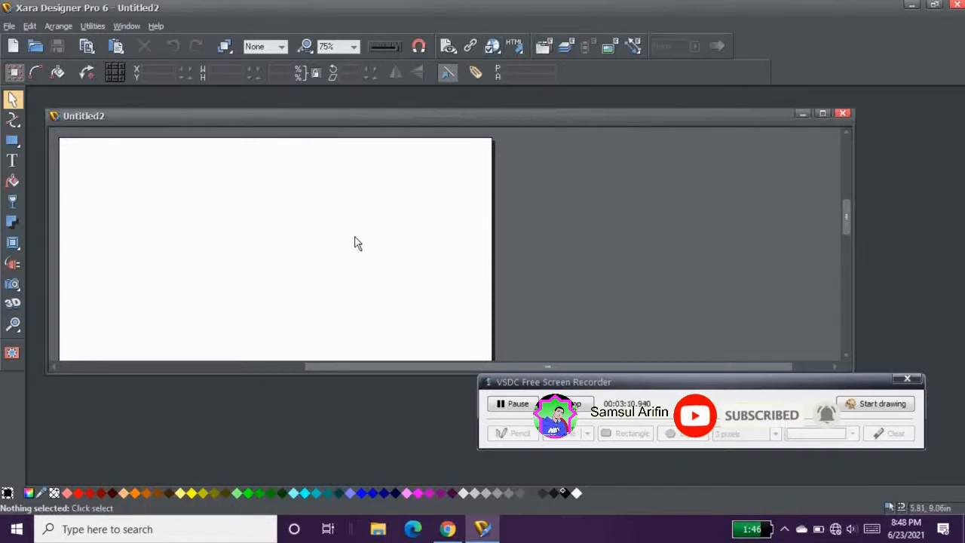
# Create another blank document and shift its floating window so that it overlaps the lower part of Untitled2.
pyautogui.hotkey('ctrl', 'n')
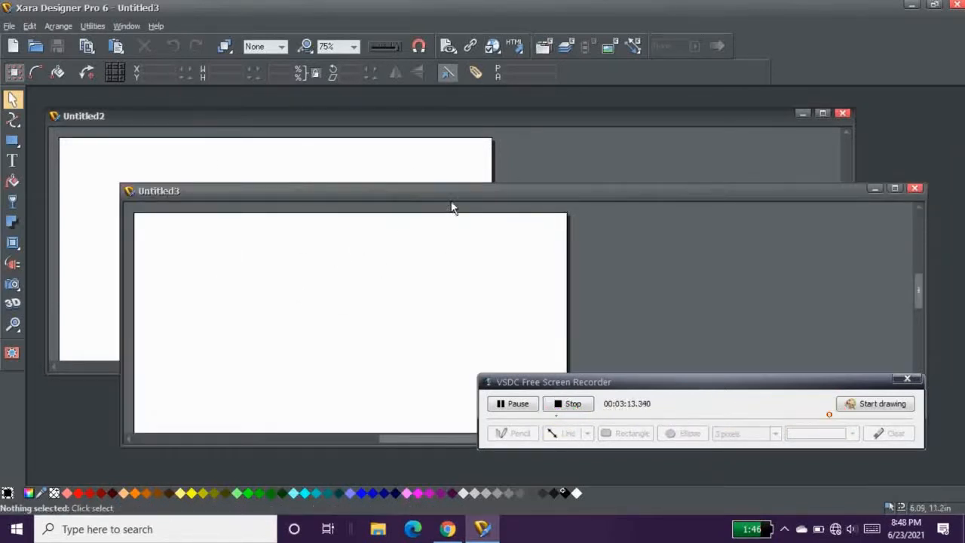
pyautogui.moveTo(441, 194); pyautogui.dragTo(390, 200)
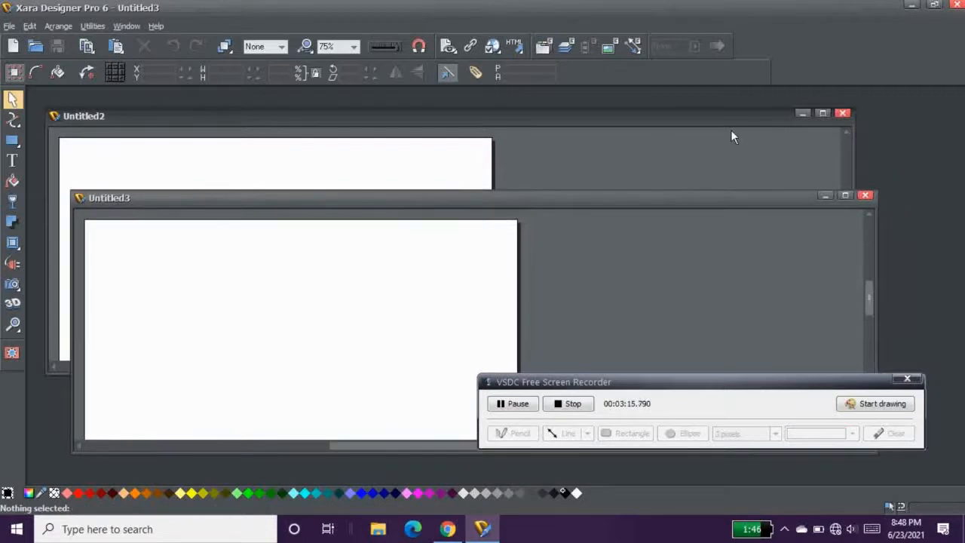
# Close the Untitled3 document and maximize the Untitled2 window.
pyautogui.click(425, 433)
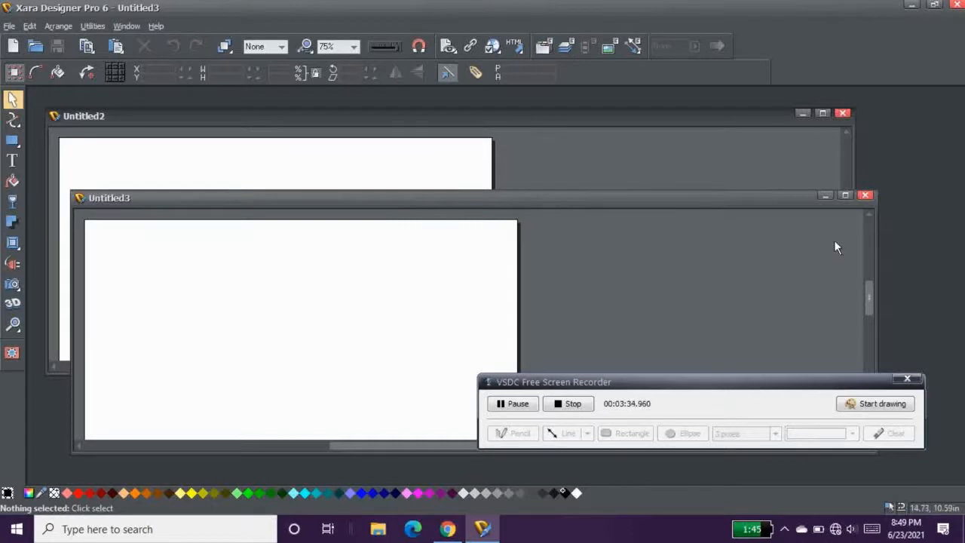
pyautogui.click(864, 195)
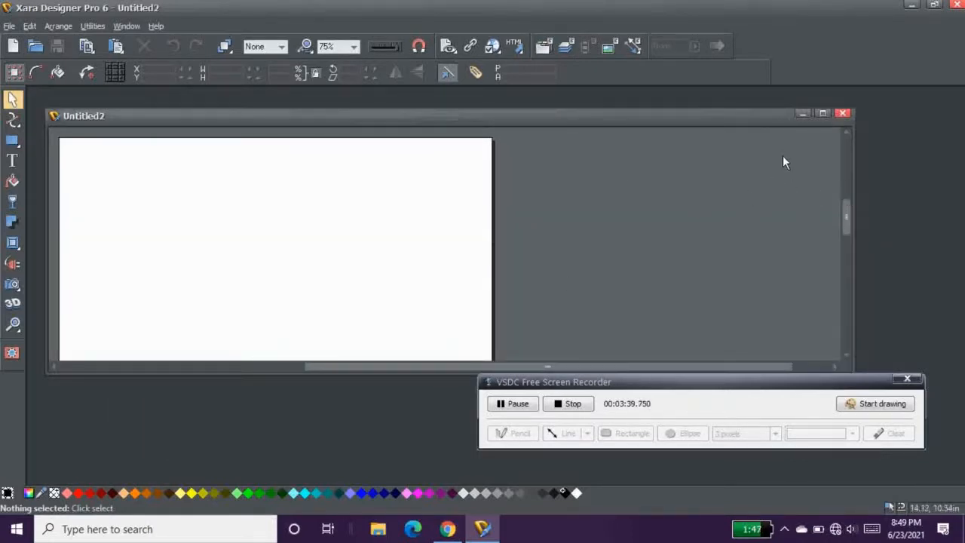
pyautogui.click(822, 114)
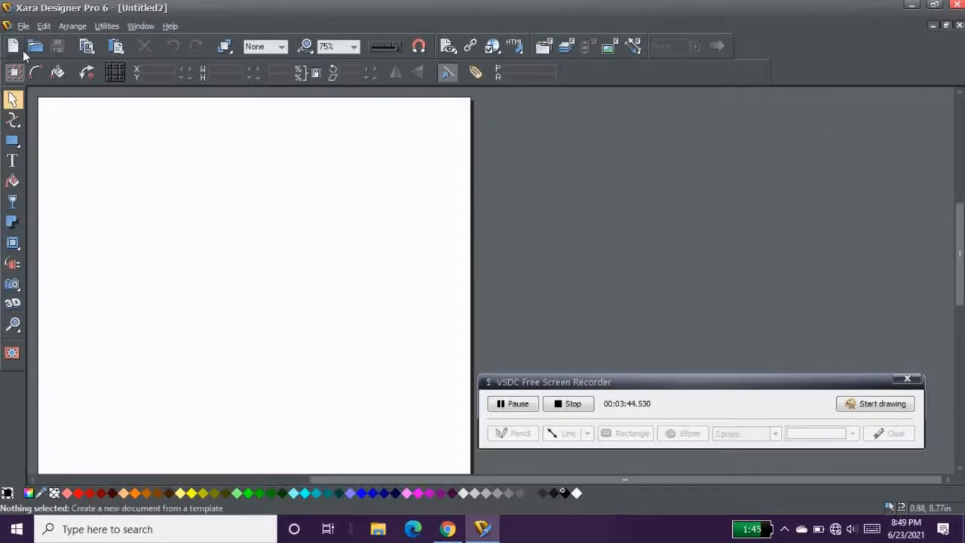
# Examine the Xara files offered for opening in the Edit Xara folder and leave the Open dialog without loading any.
pyautogui.click(21, 27)
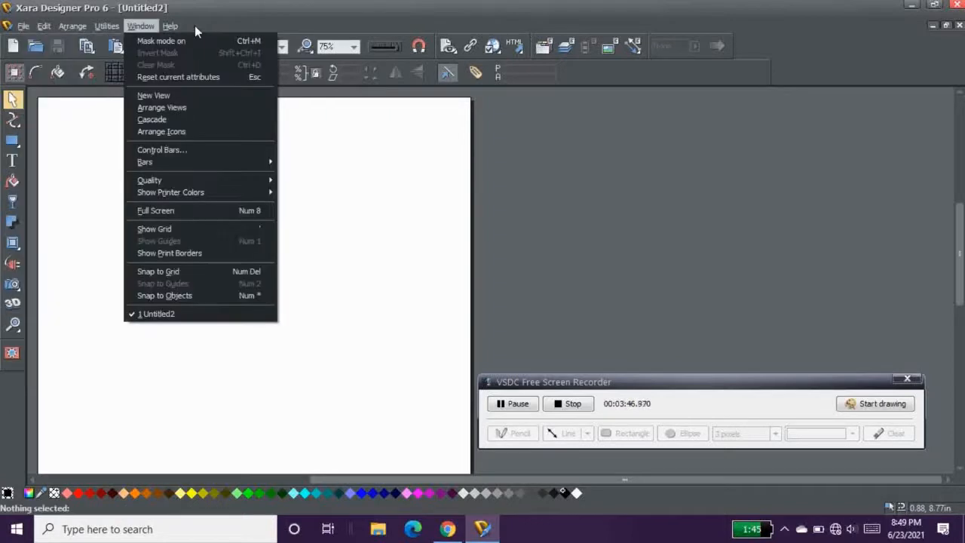
pyautogui.moveTo(25, 27)
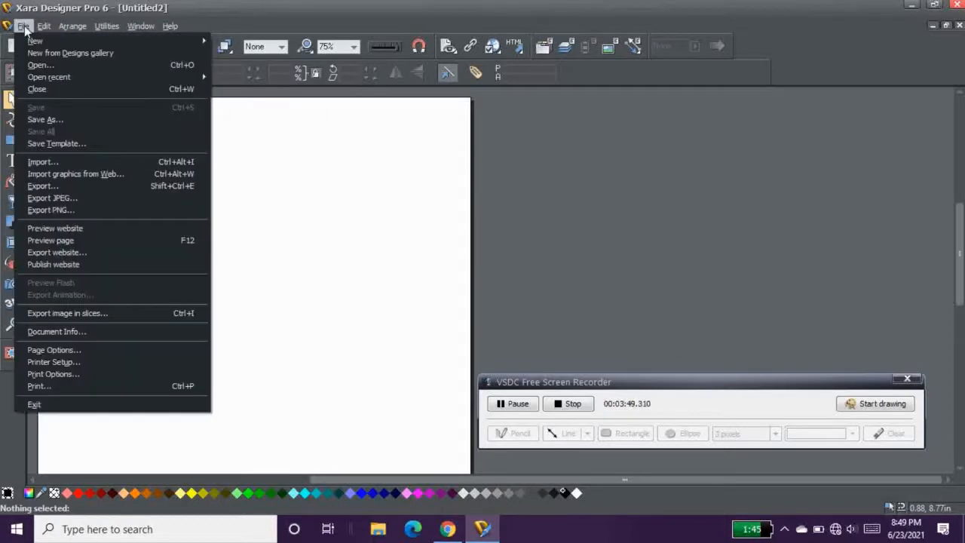
pyautogui.click(57, 66)
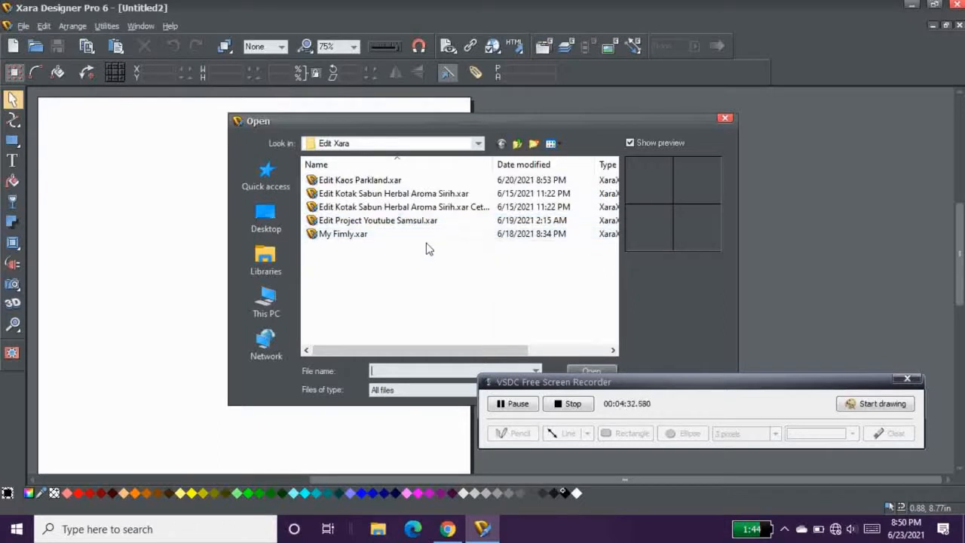
pyautogui.click(724, 119)
pyautogui.click(25, 27)
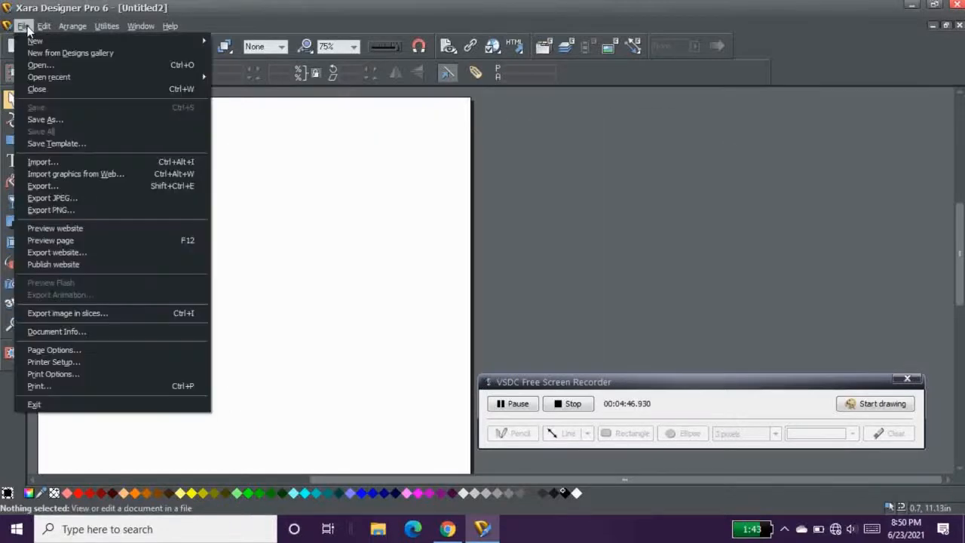
pyautogui.moveTo(62, 81)
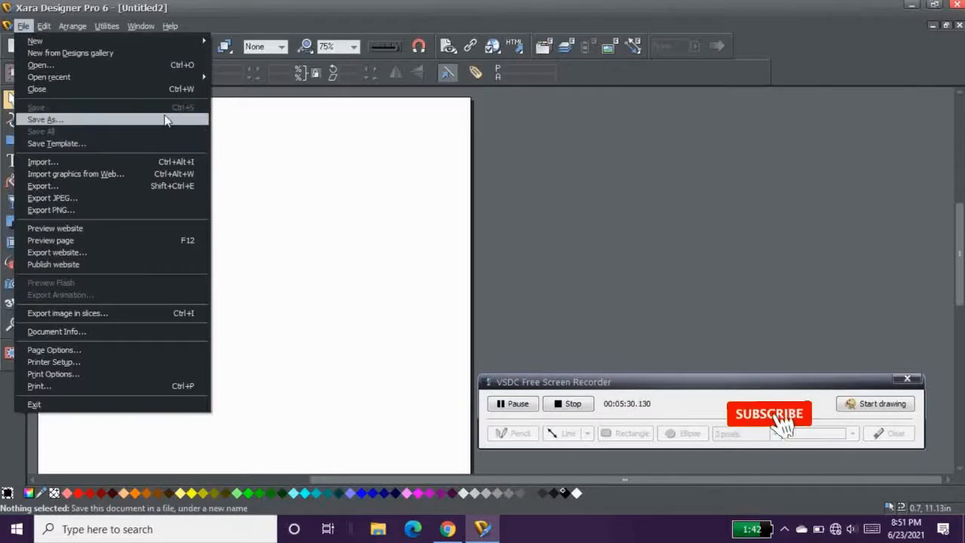
pyautogui.click(147, 68)
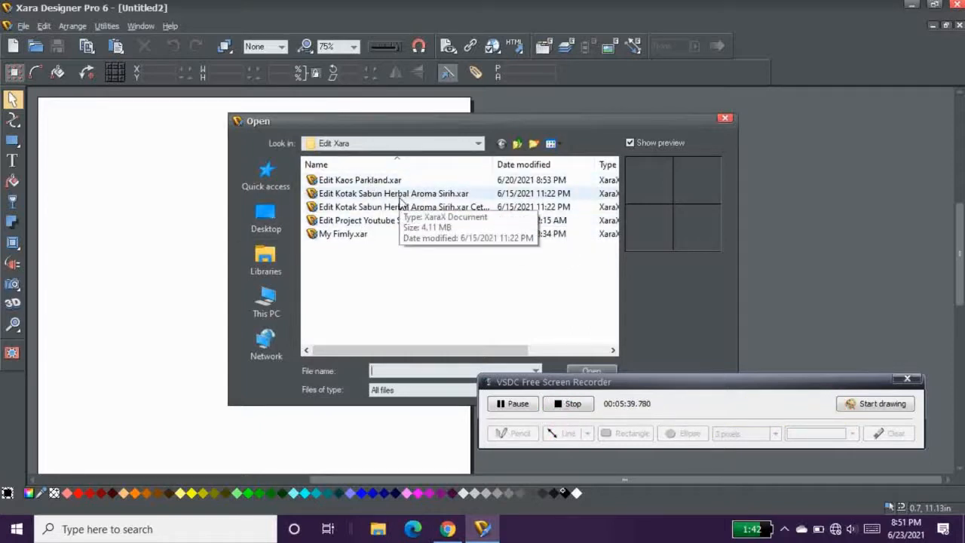
pyautogui.click(724, 120)
pyautogui.click(23, 25)
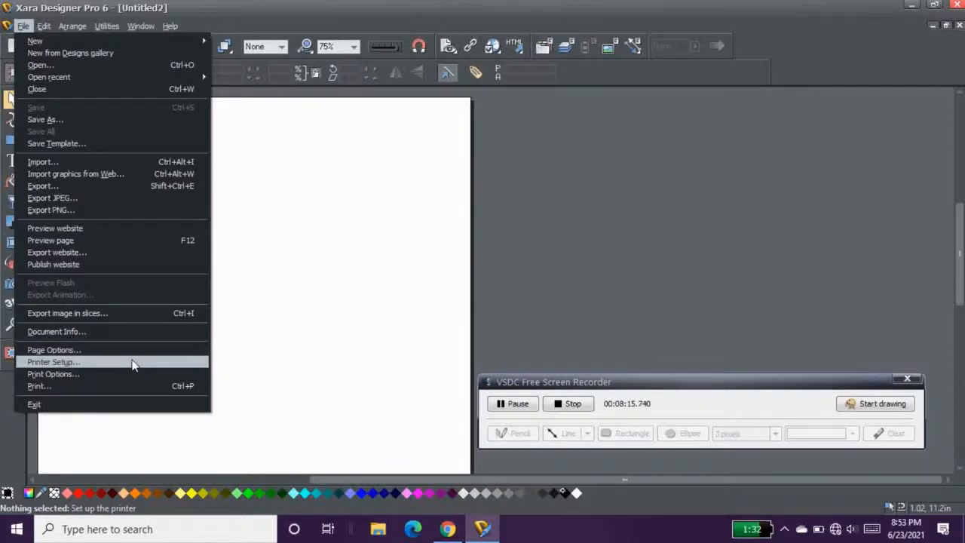
pyautogui.click(285, 304)
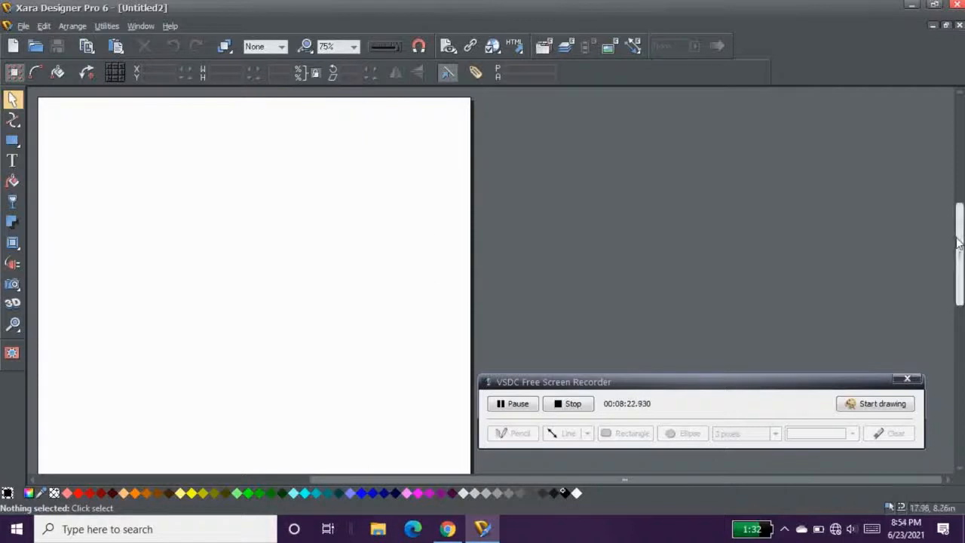
pyautogui.moveTo(957, 241); pyautogui.dragTo(936, 243)
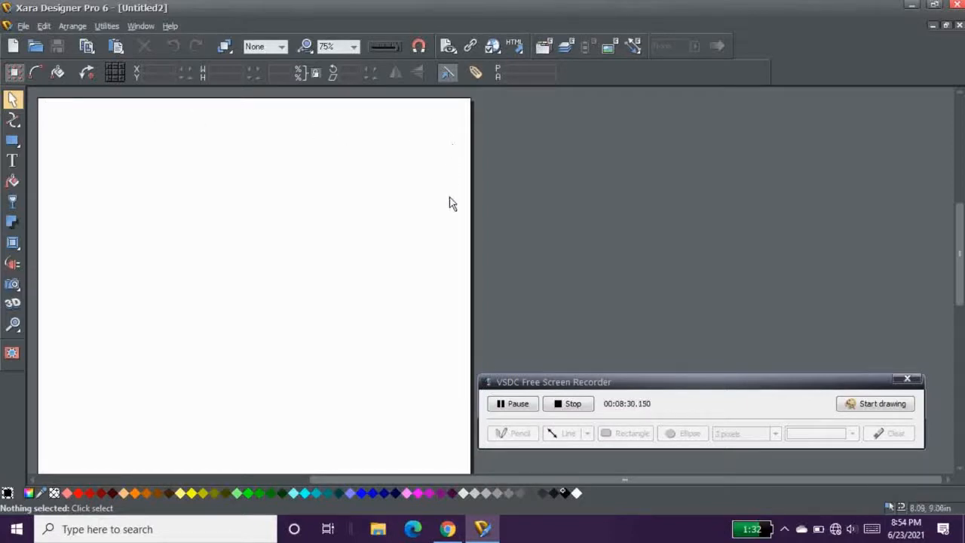
pyautogui.moveTo(960, 239); pyautogui.dragTo(861, 321)
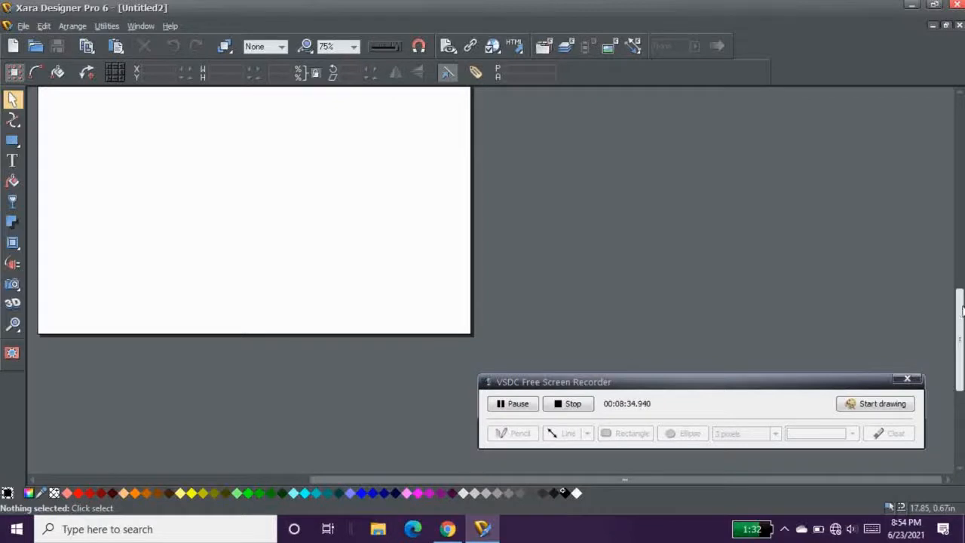
pyautogui.moveTo(961, 310); pyautogui.dragTo(960, 215)
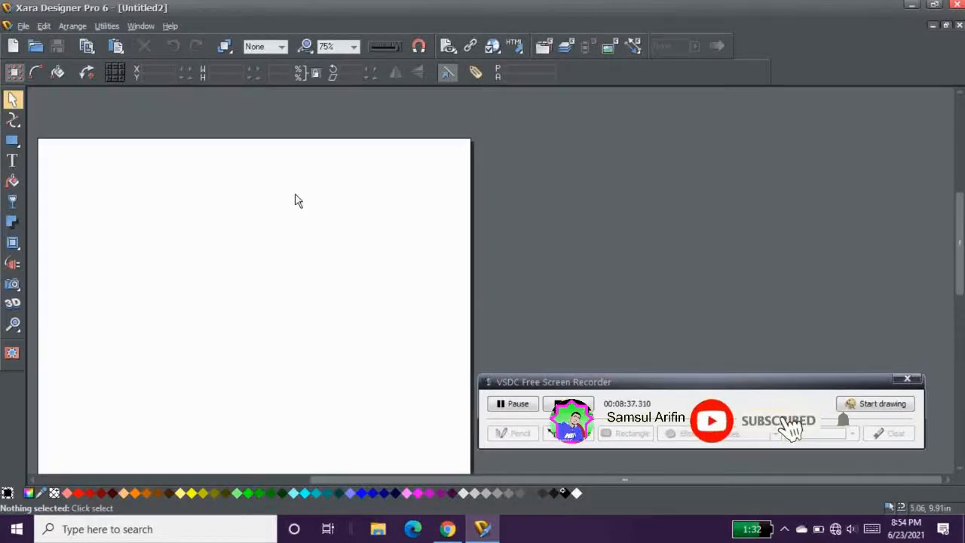
pyautogui.click(23, 26)
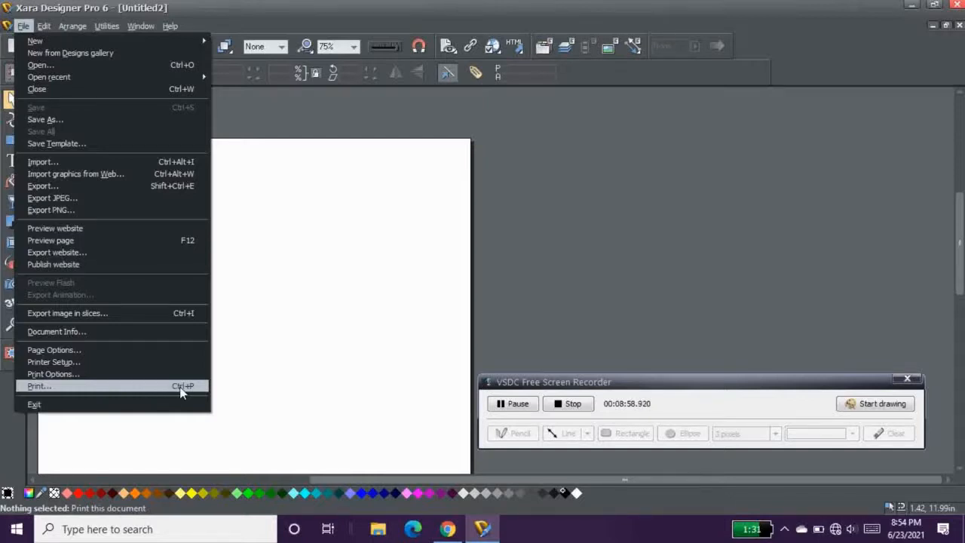
pyautogui.click(346, 317)
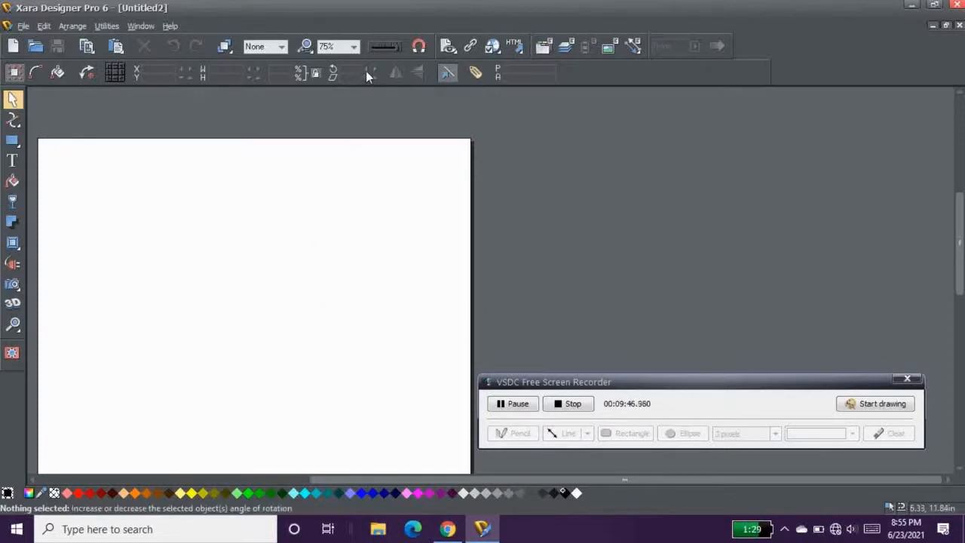
# Switch the document zoom to 100%, to 50% and back to 100%, and shift the view to show more of the page.
pyautogui.click(357, 46)
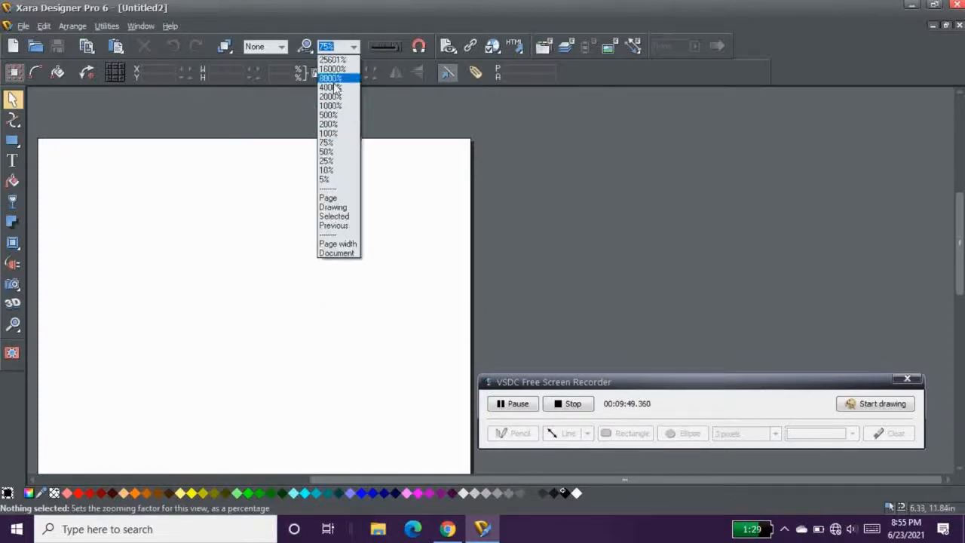
pyautogui.click(327, 133)
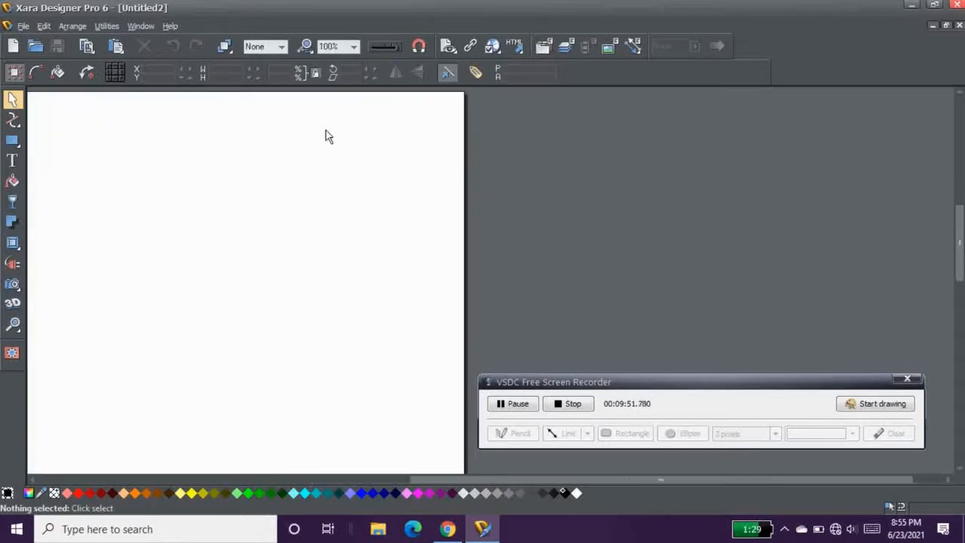
pyautogui.click(353, 47)
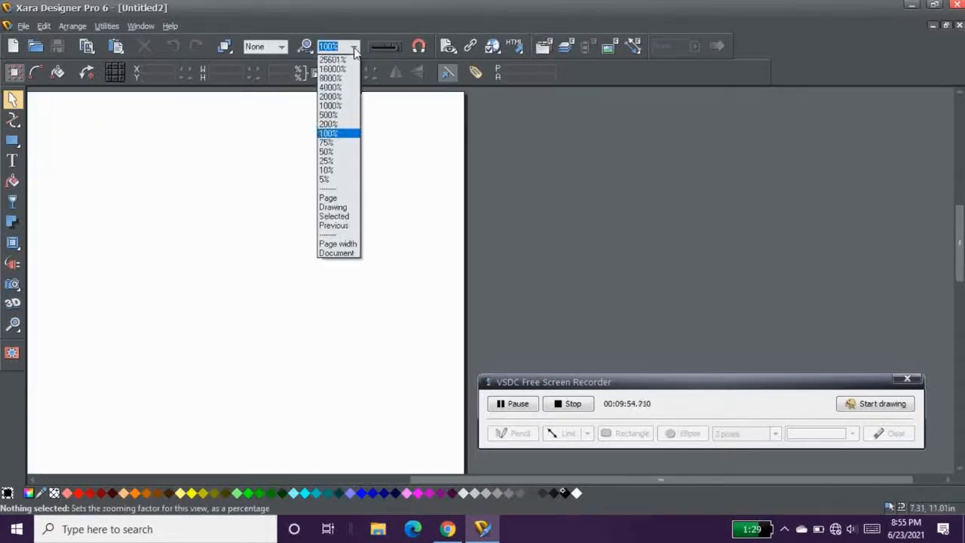
pyautogui.click(330, 152)
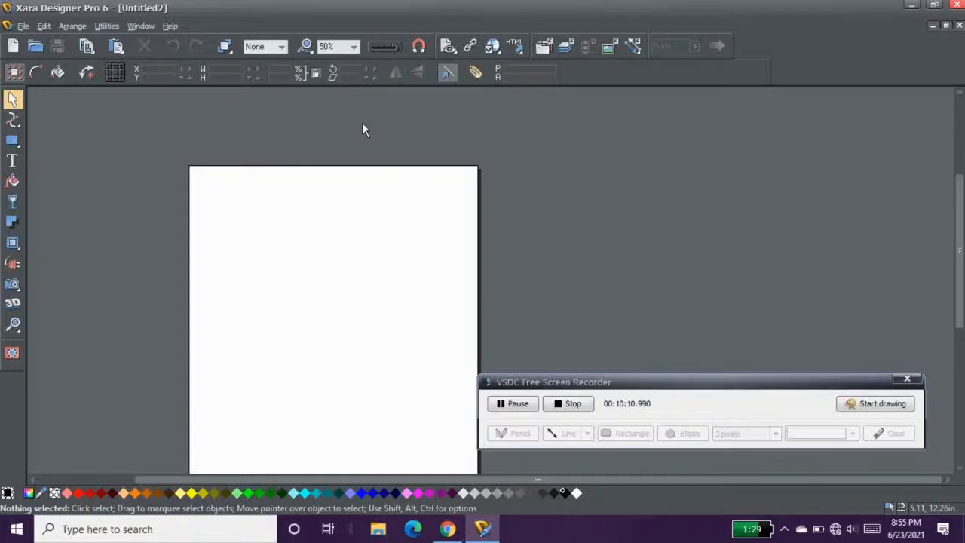
pyautogui.click(354, 48)
pyautogui.click(355, 50)
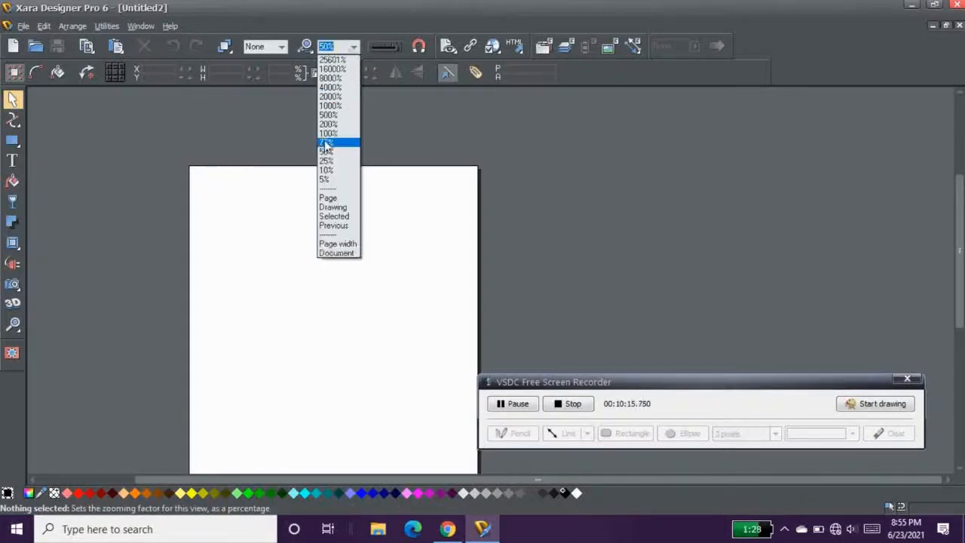
pyautogui.click(336, 137)
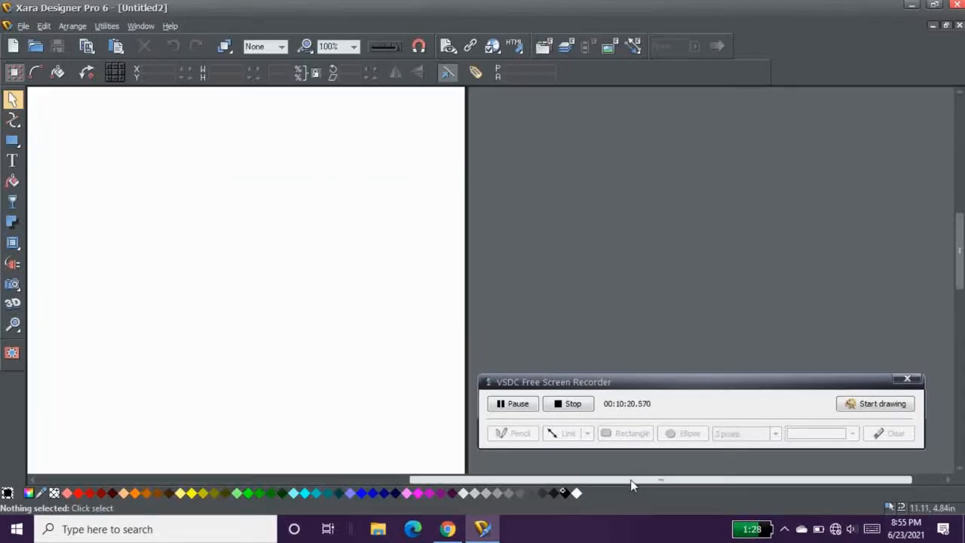
pyautogui.moveTo(630, 479); pyautogui.dragTo(590, 479)
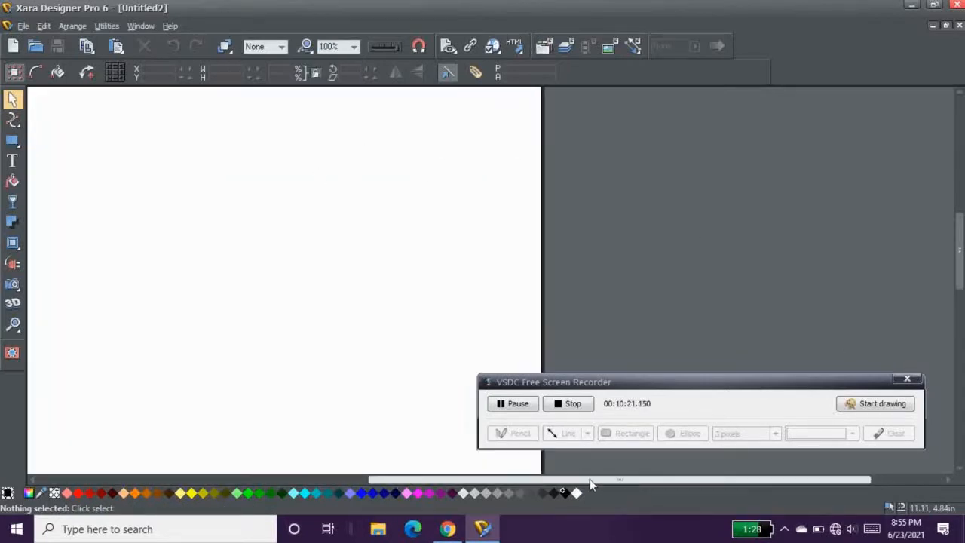
pyautogui.click(279, 47)
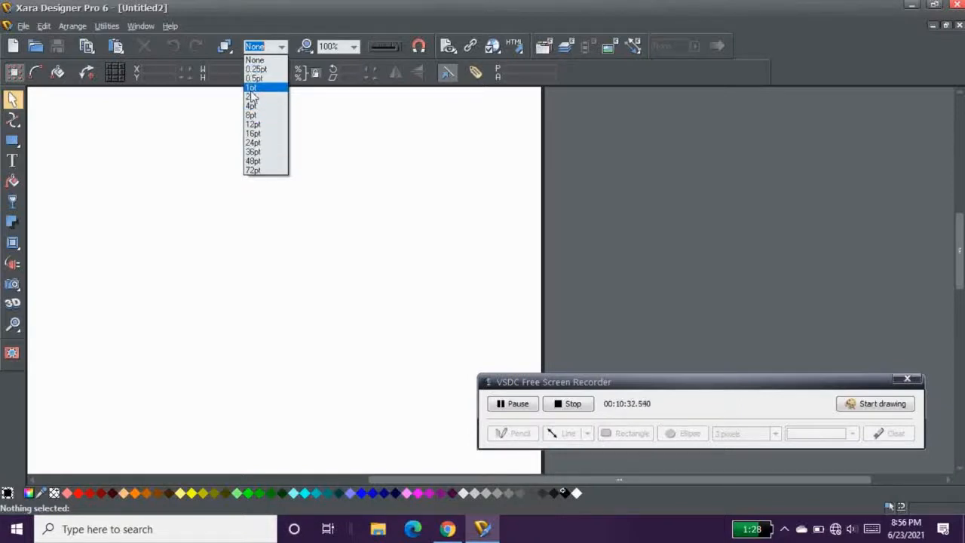
pyautogui.click(324, 186)
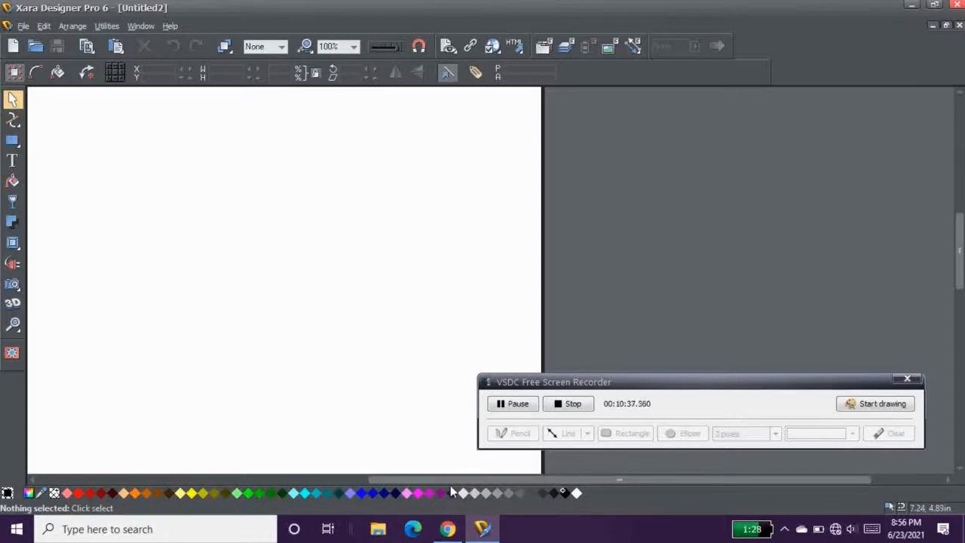
pyautogui.moveTo(449, 479); pyautogui.dragTo(393, 479)
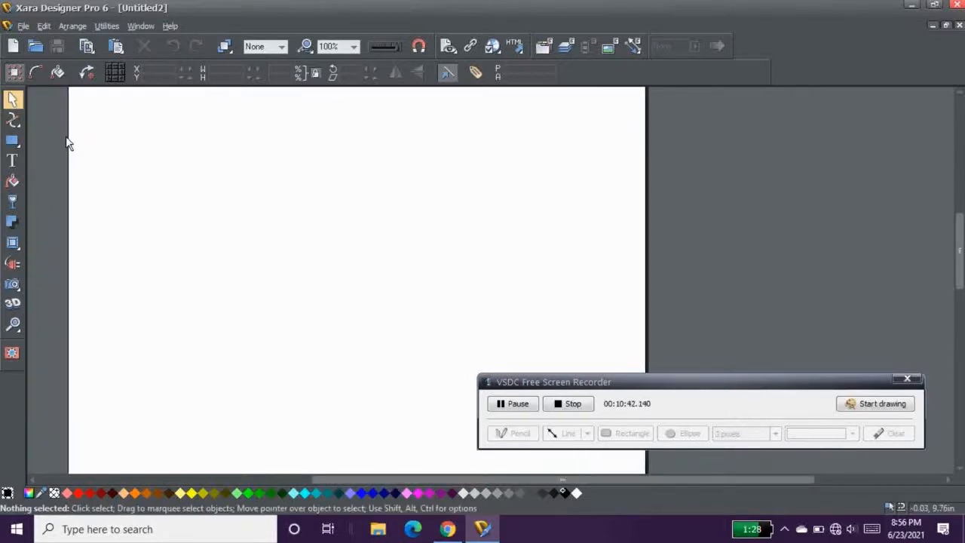
pyautogui.moveTo(20, 121)
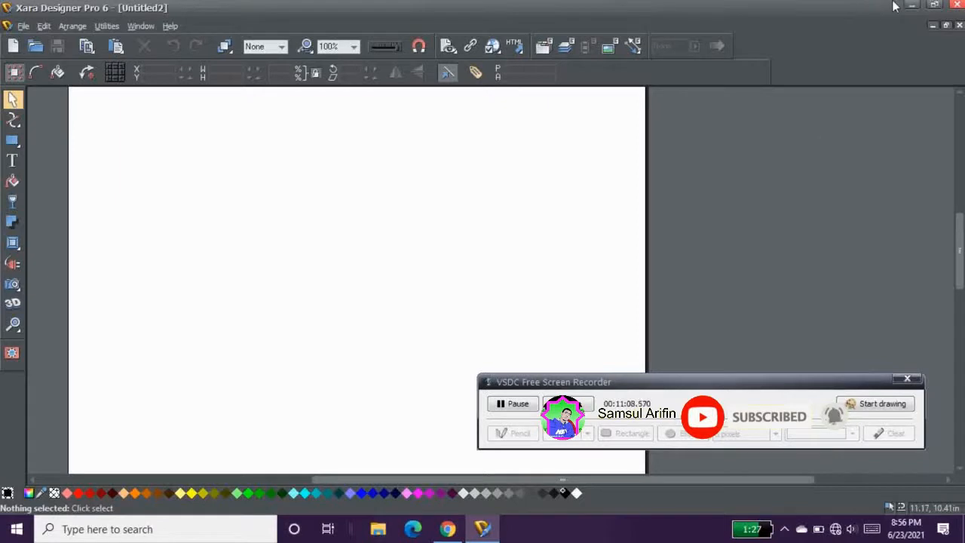
pyautogui.click(17, 530)
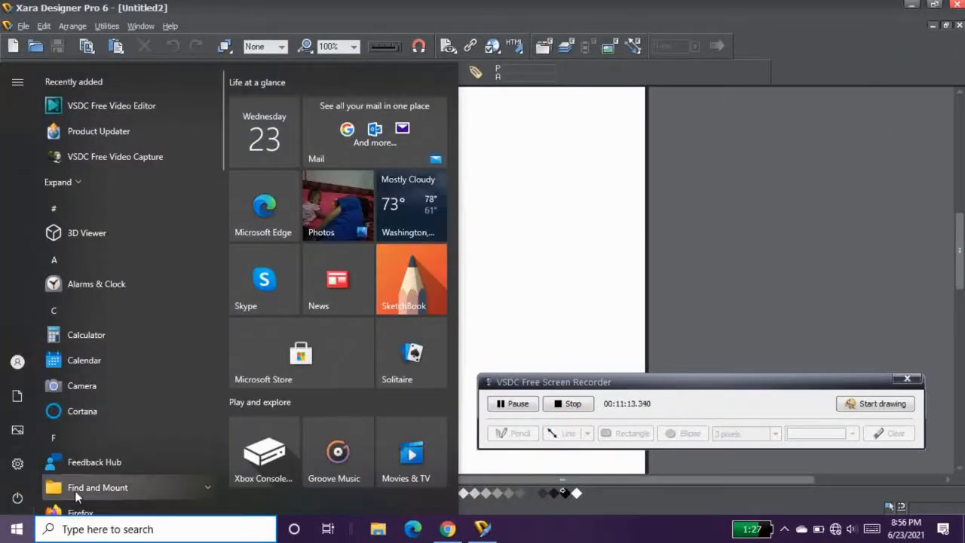
pyautogui.click(599, 211)
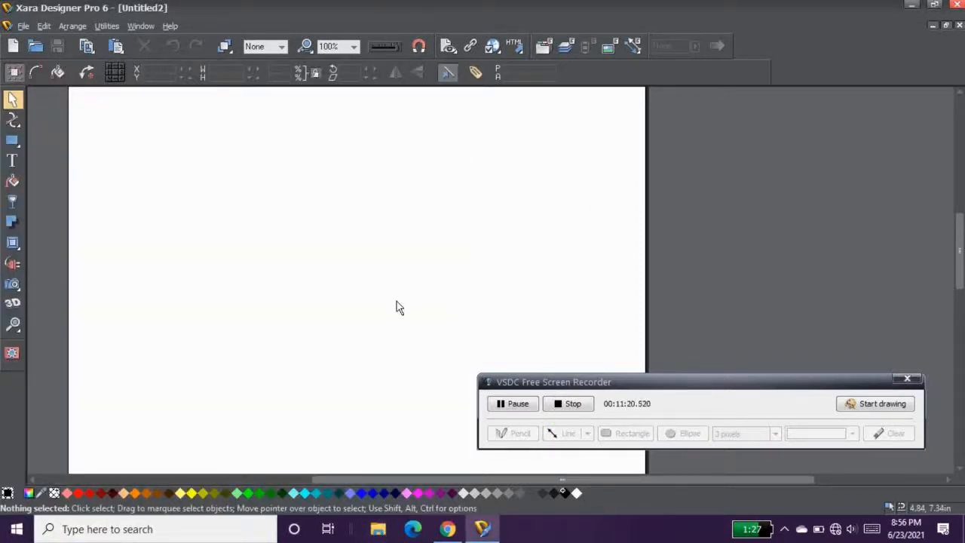
# Switch to File Explorer and select 76 tahun Indonesia.jpg in the Pictures folder.
pyautogui.press('super+e')
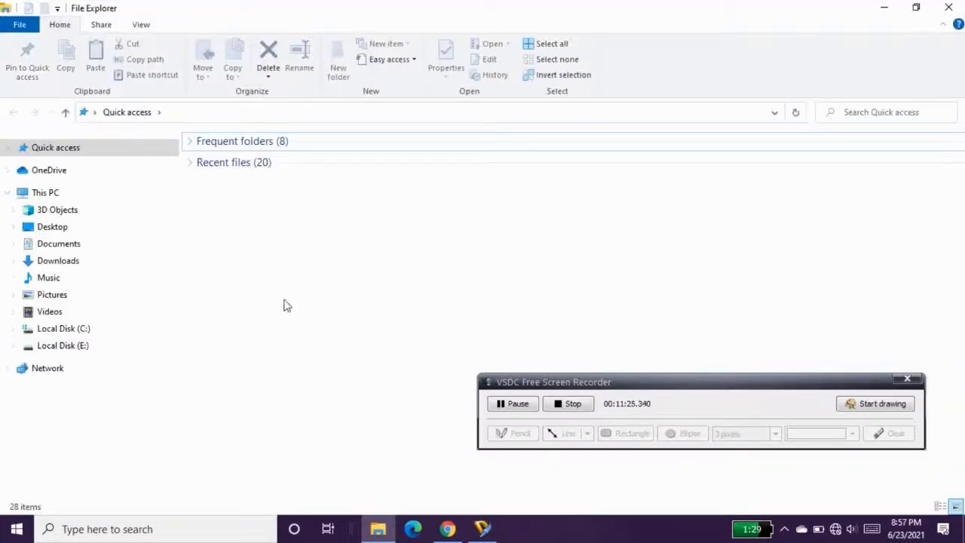
pyautogui.click(65, 296)
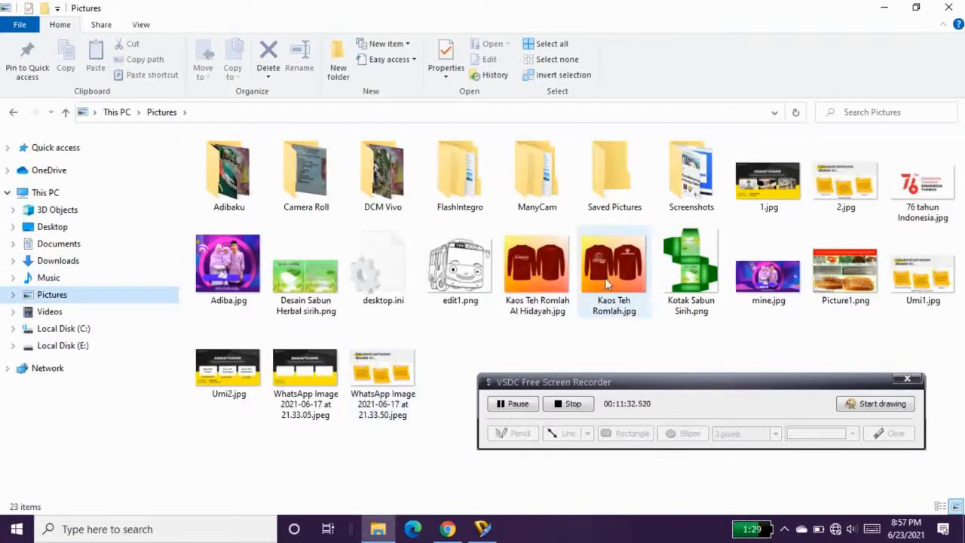
pyautogui.click(909, 190)
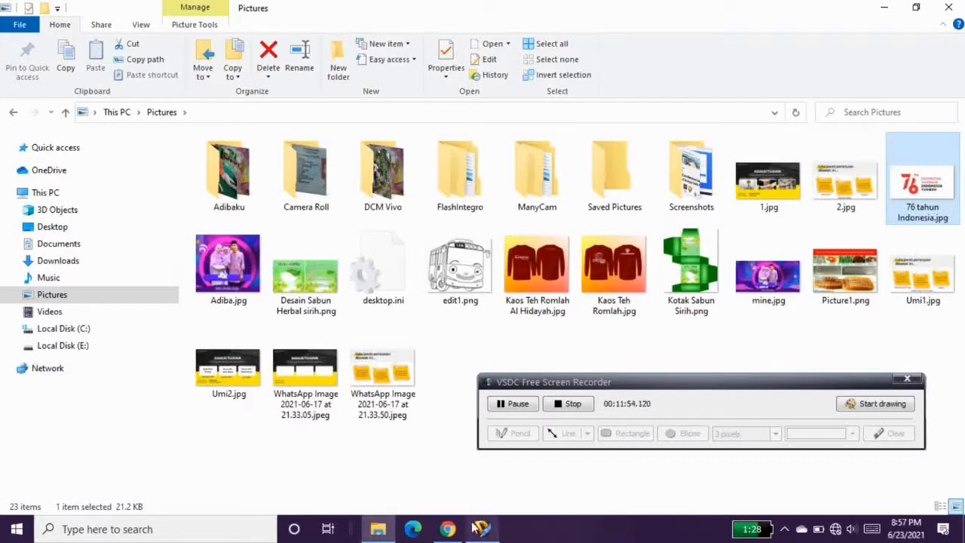
pyautogui.moveTo(482, 528)
pyautogui.click(455, 469)
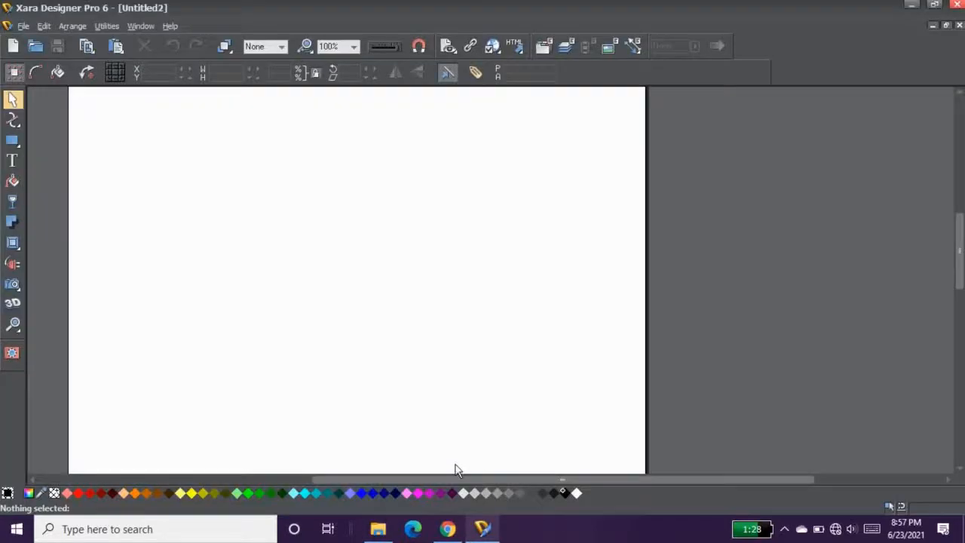
pyautogui.click(23, 27)
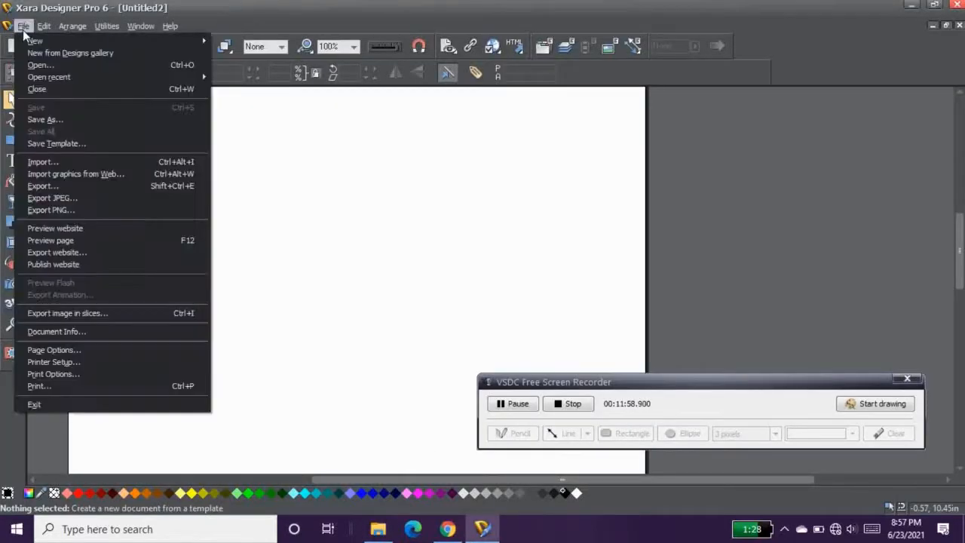
pyautogui.click(329, 146)
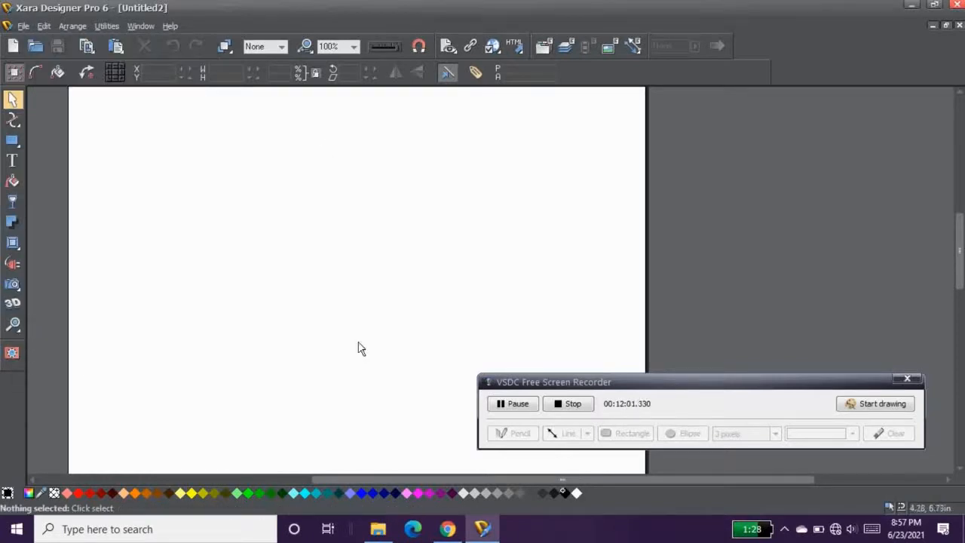
# Try to bring 76 tahun Indonesia.jpg from File Explorer into the Untitled2 document, and minimize the browser window.
pyautogui.click(388, 527)
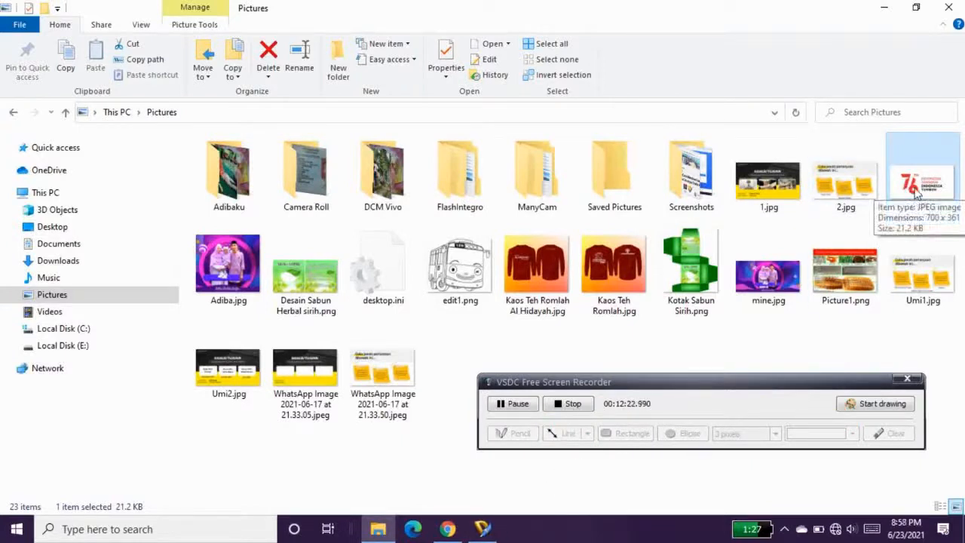
pyautogui.moveTo(916, 195); pyautogui.dragTo(633, 233)
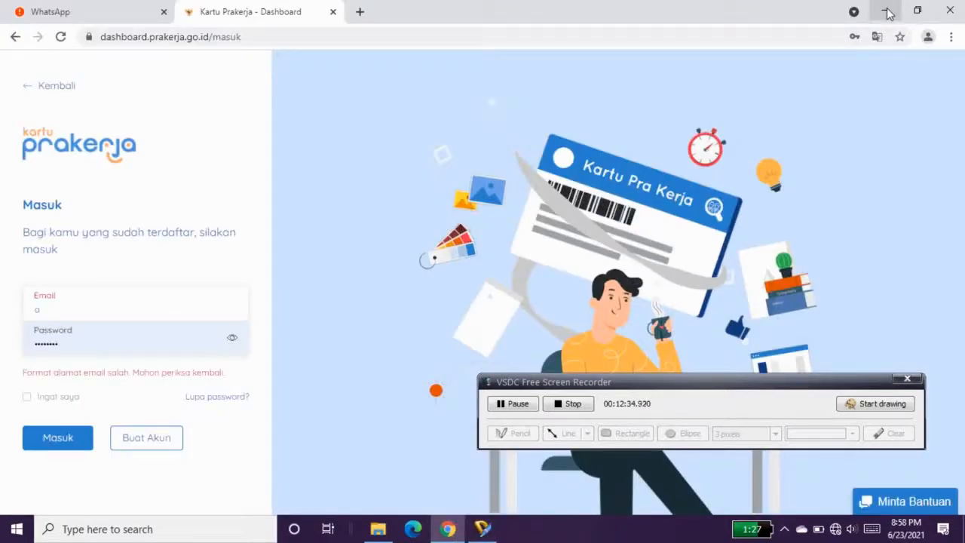
pyautogui.click(887, 13)
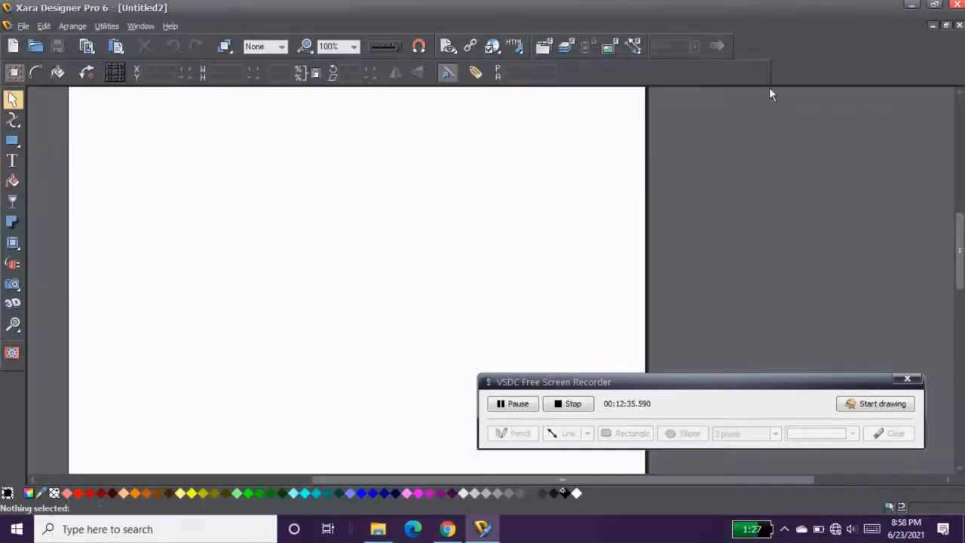
# Place 76 tahun Indonesia.jpg from the Pictures folder onto the Untitled2 page and uncover it by moving the recorder window aside.
pyautogui.click(372, 532)
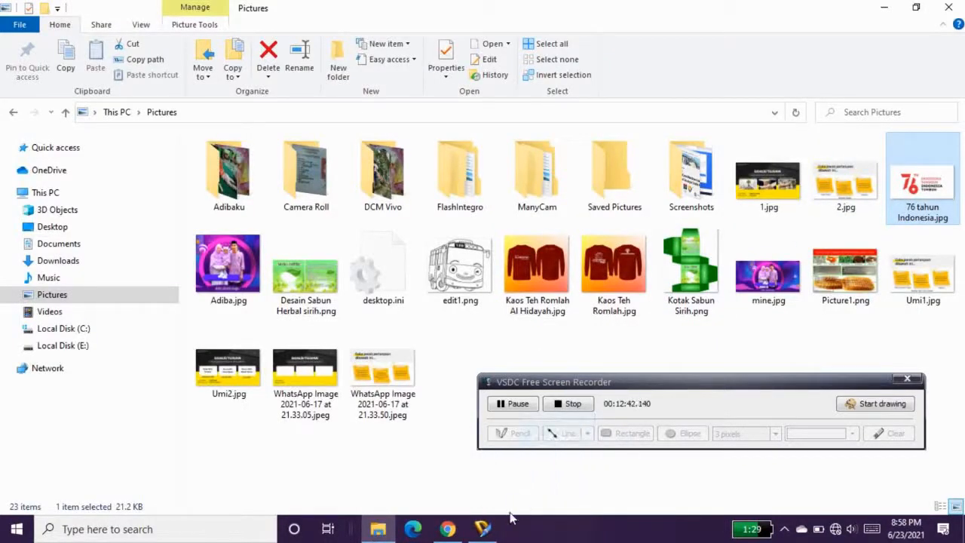
pyautogui.moveTo(912, 175); pyautogui.dragTo(425, 388)
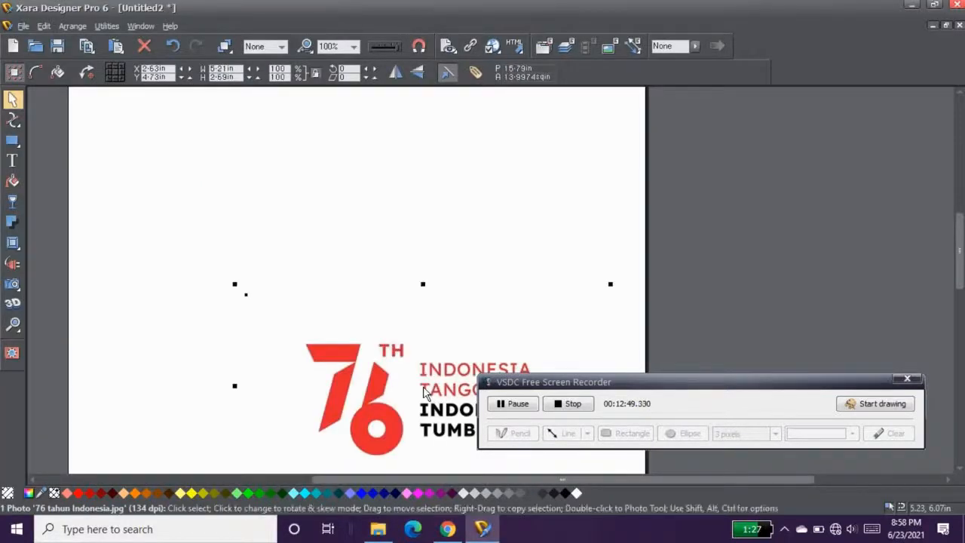
pyautogui.moveTo(564, 384); pyautogui.dragTo(663, 336)
pyautogui.click(482, 528)
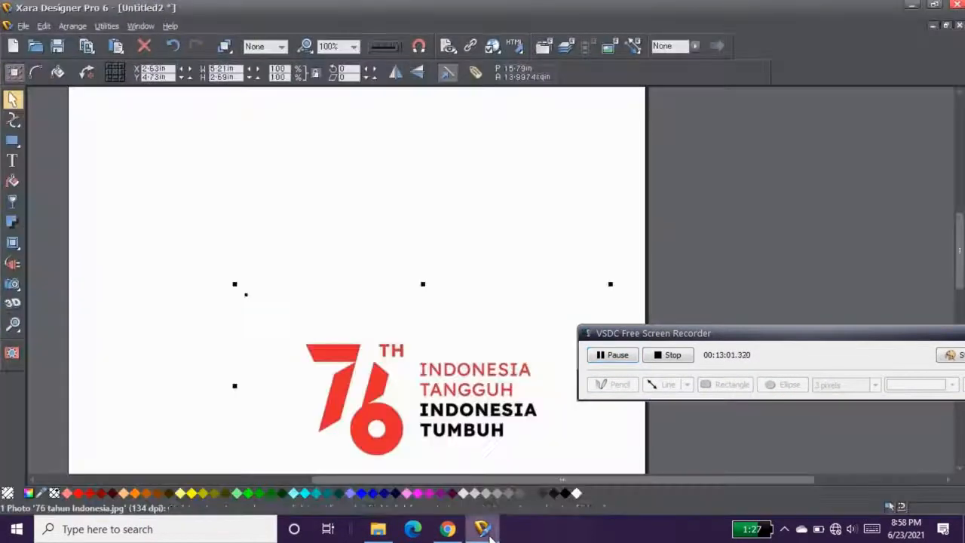
# Move the photo off the page's right side to about X 8.7 in, Y 7.14 in, and deselect it with the Selector Tool.
pyautogui.moveTo(387, 378); pyautogui.dragTo(748, 202)
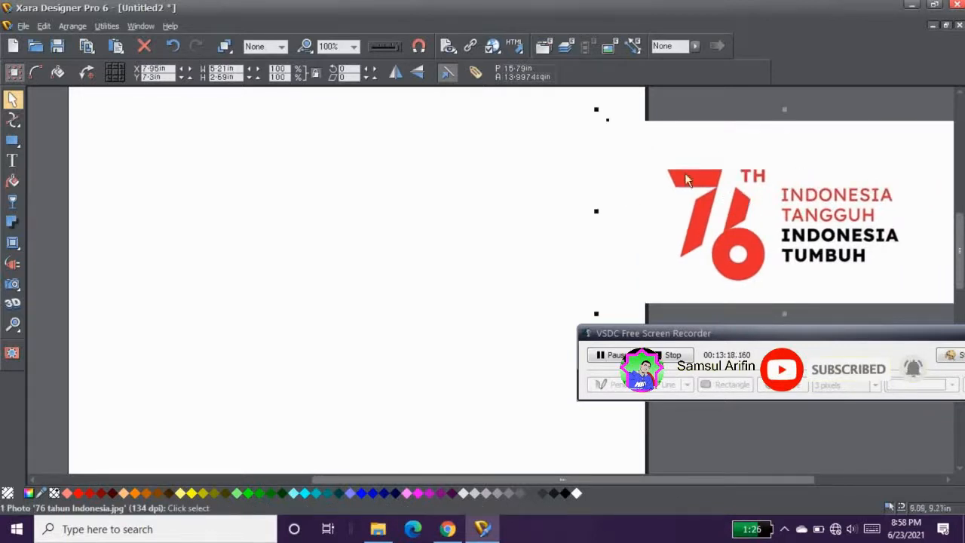
pyautogui.moveTo(684, 172); pyautogui.dragTo(736, 185)
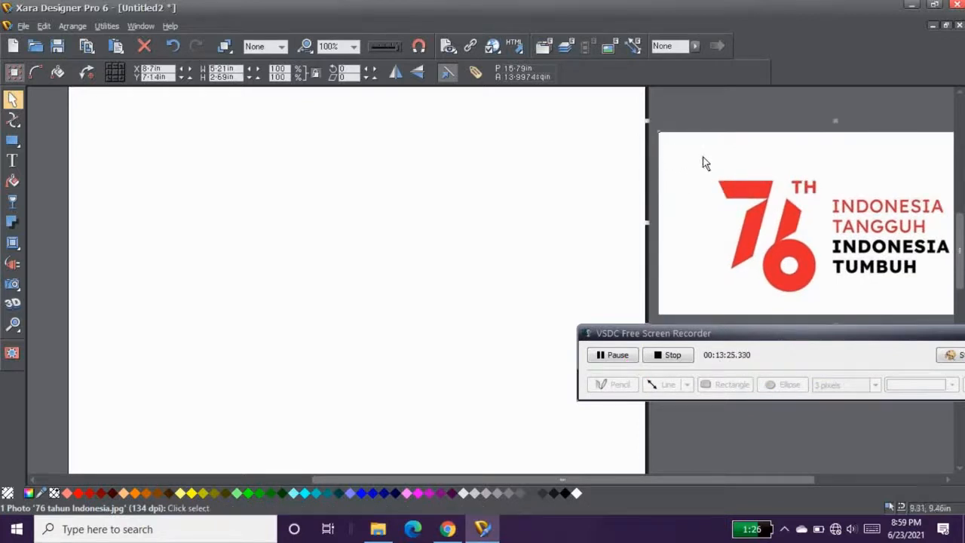
pyautogui.doubleClick(710, 161)
pyautogui.moveTo(11, 118)
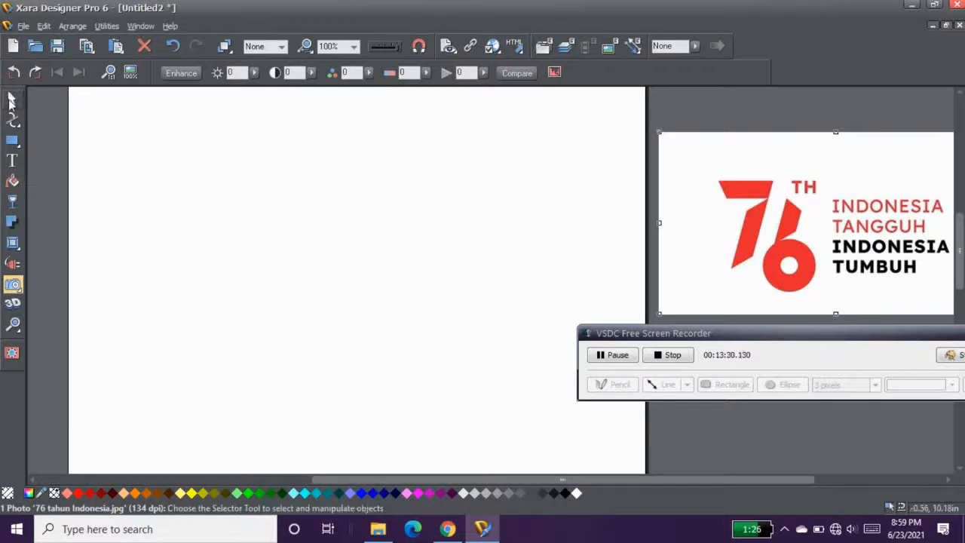
pyautogui.click(11, 101)
pyautogui.click(285, 183)
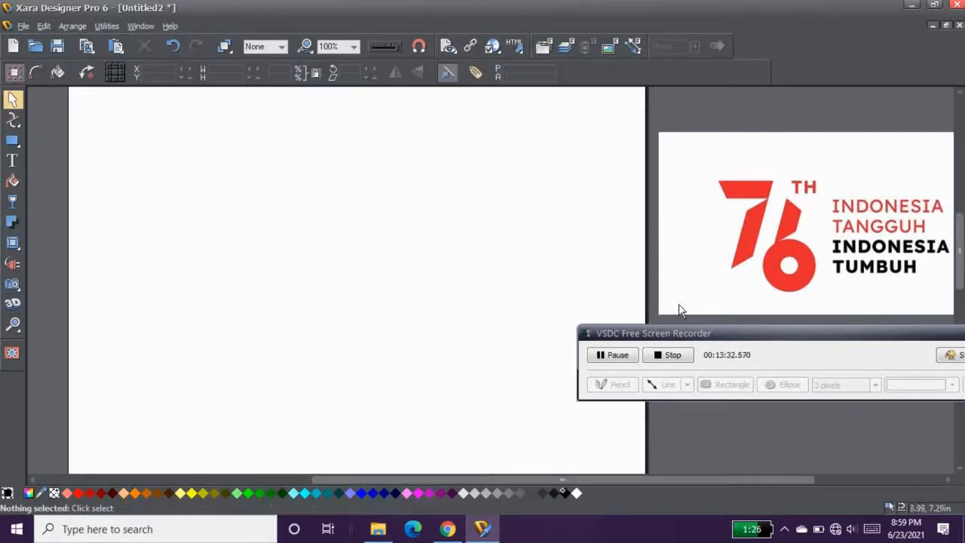
pyautogui.moveTo(784, 332); pyautogui.dragTo(756, 359)
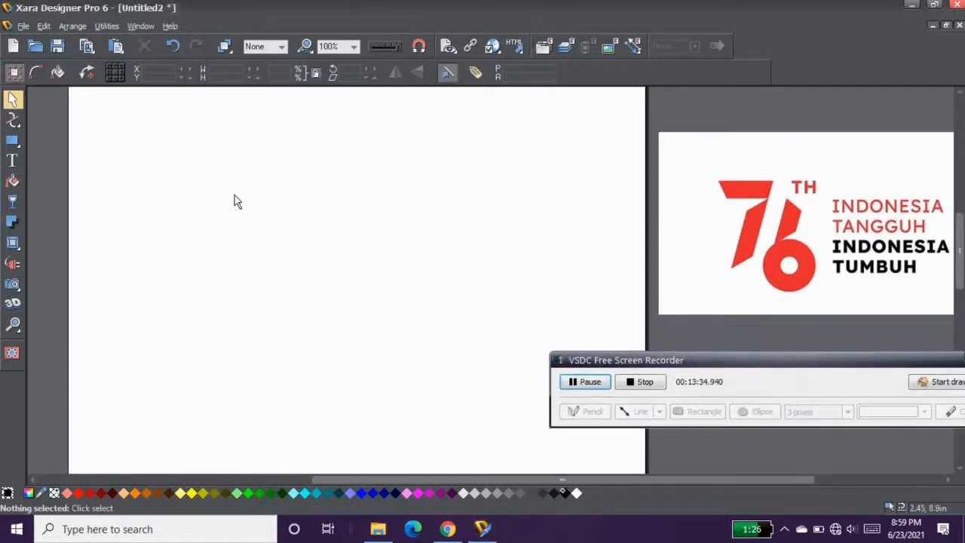
# Move the photo back onto the page with the Selector Tool, to about X 2.94 in, Y 5.7 in.
pyautogui.click(21, 98)
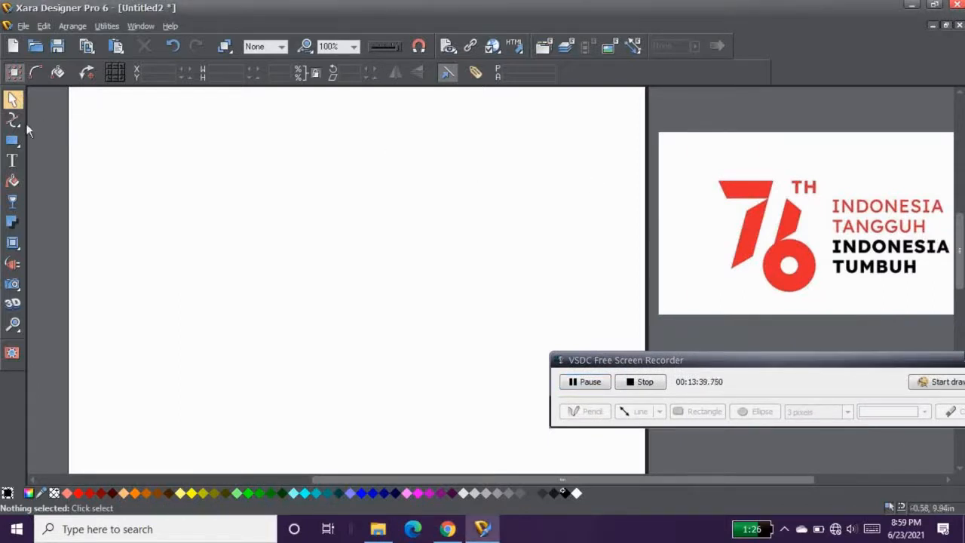
pyautogui.click(692, 174)
pyautogui.moveTo(692, 174); pyautogui.dragTo(300, 274)
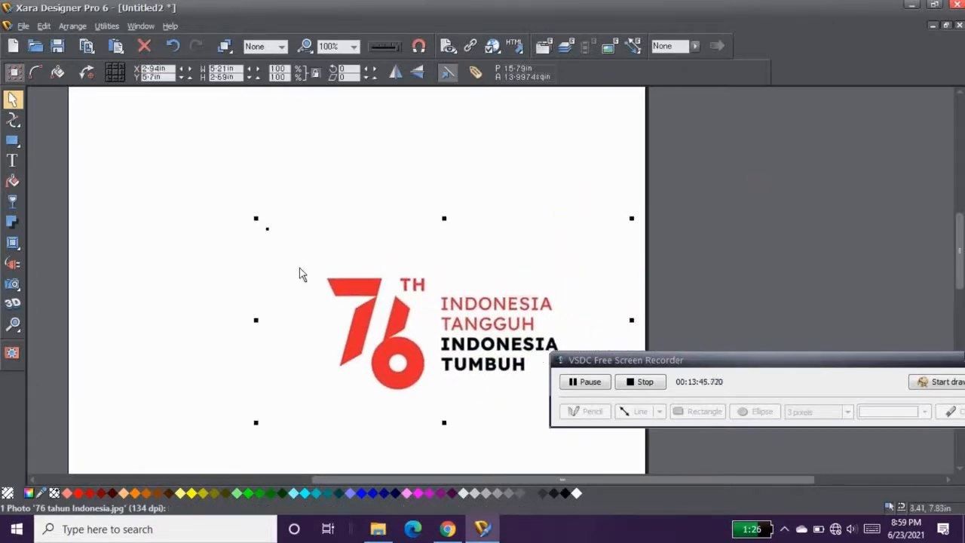
# Set the zoom to 75%, move the photo higher on the page to about X 2.08 in, Y 7.3 in, and leave it selected.
pyautogui.click(355, 48)
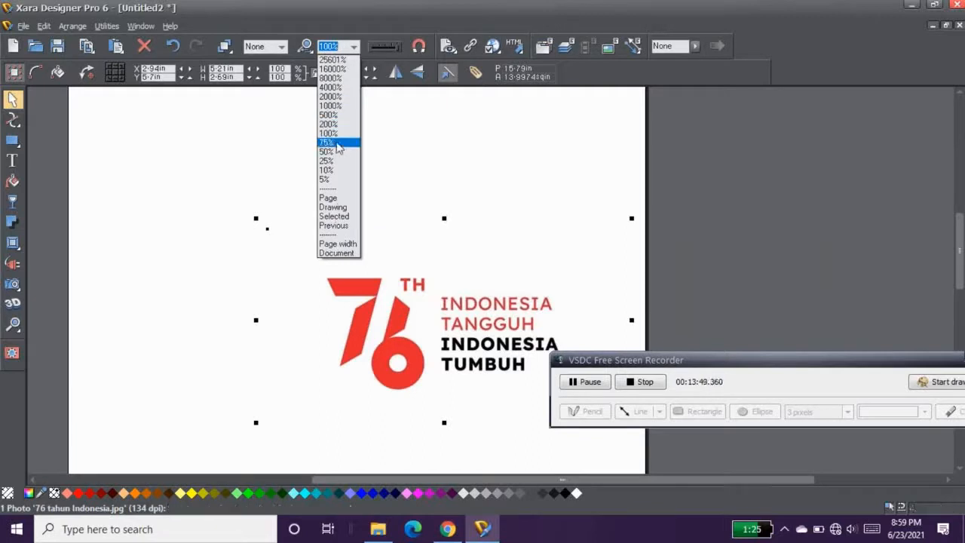
pyautogui.click(336, 142)
pyautogui.moveTo(468, 306); pyautogui.dragTo(438, 225)
pyautogui.click(432, 210)
pyautogui.click(259, 222)
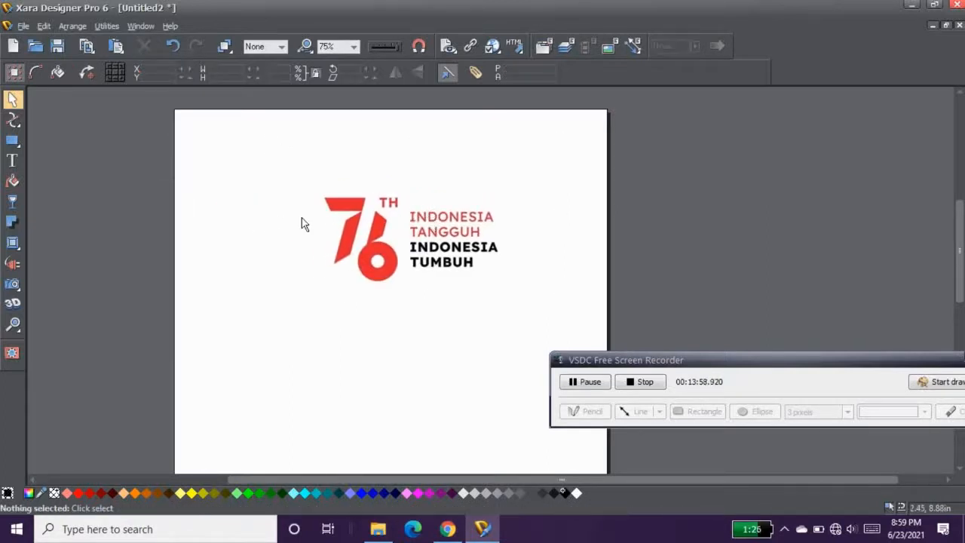
pyautogui.click(341, 210)
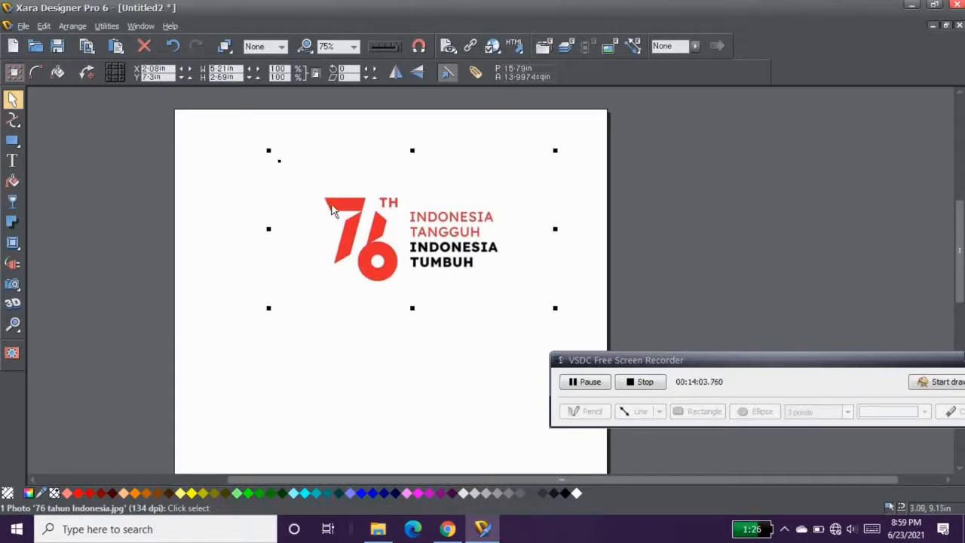
# Reposition the logo photo on the page with the Selector Tool, ending at about X 1.16 in, Y 6.89 in.
pyautogui.moveTo(331, 209); pyautogui.dragTo(371, 203)
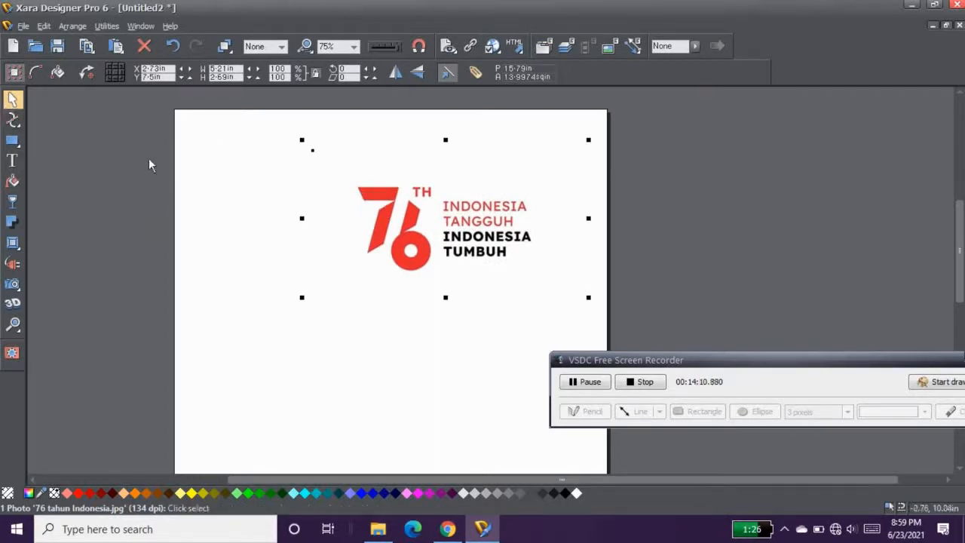
pyautogui.moveTo(15, 126)
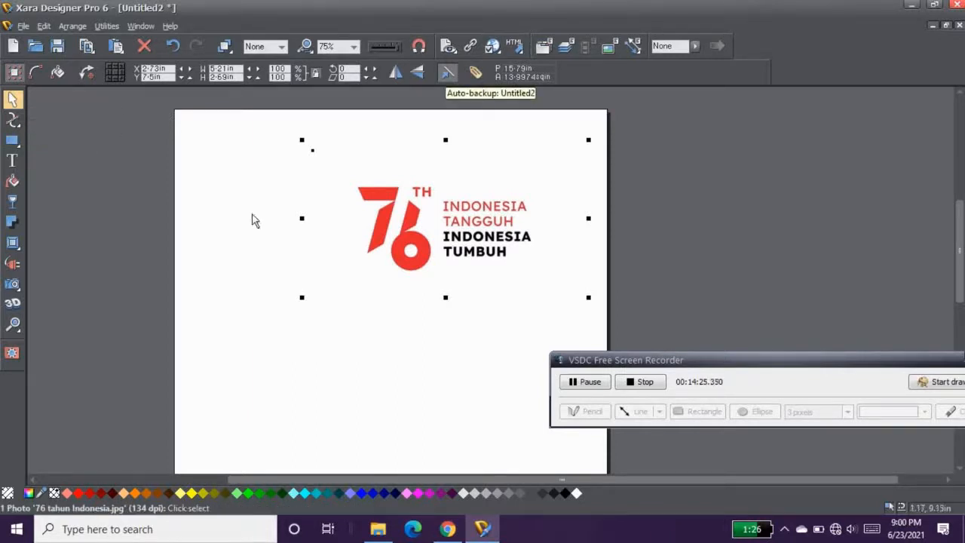
pyautogui.moveTo(404, 227); pyautogui.dragTo(326, 264)
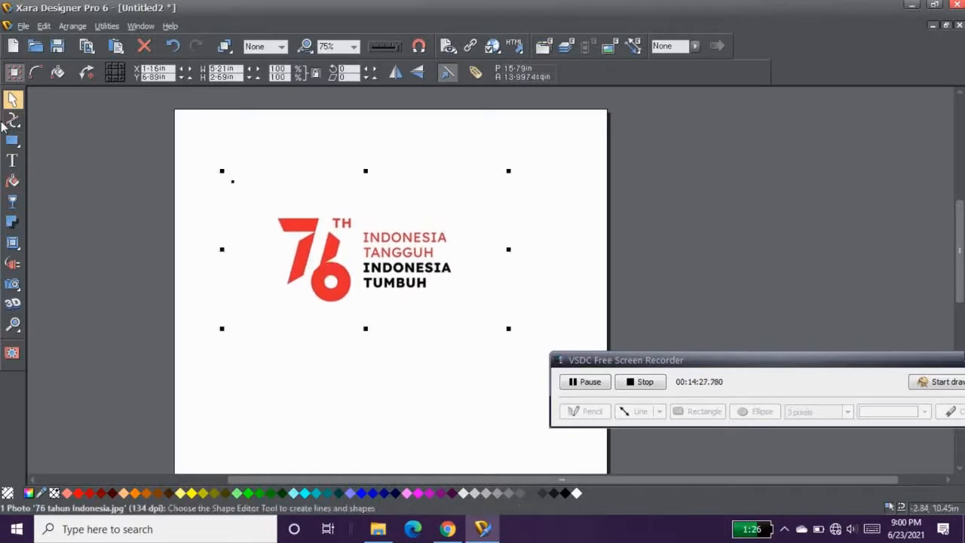
# Activate the Shape Editor Tool and enlarge the view to 200% with the whole 76 logo visible.
pyautogui.click(63, 121)
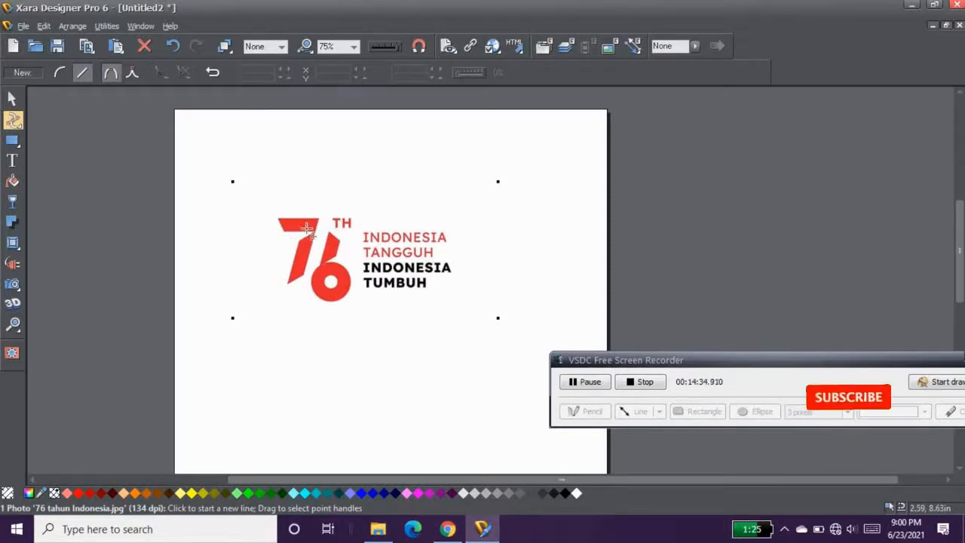
pyautogui.click(353, 47)
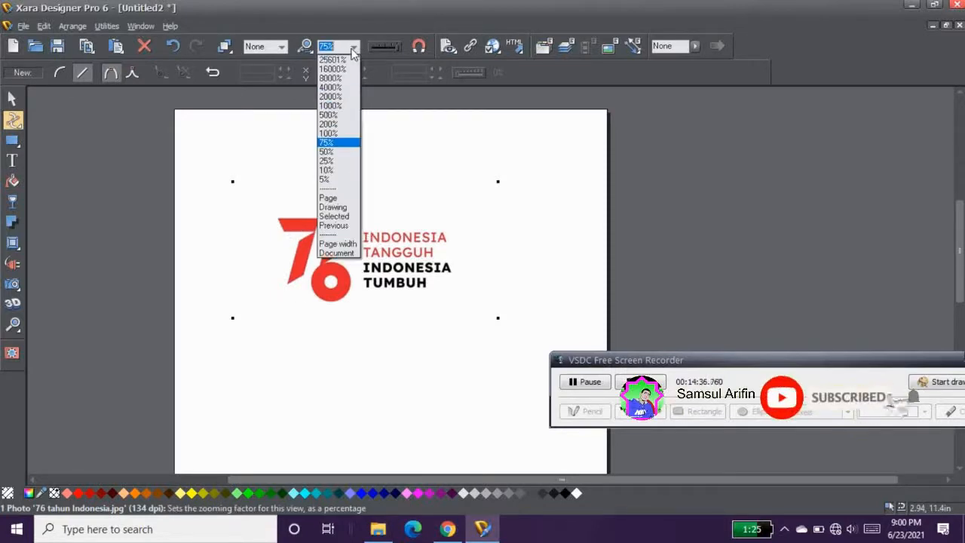
pyautogui.click(324, 125)
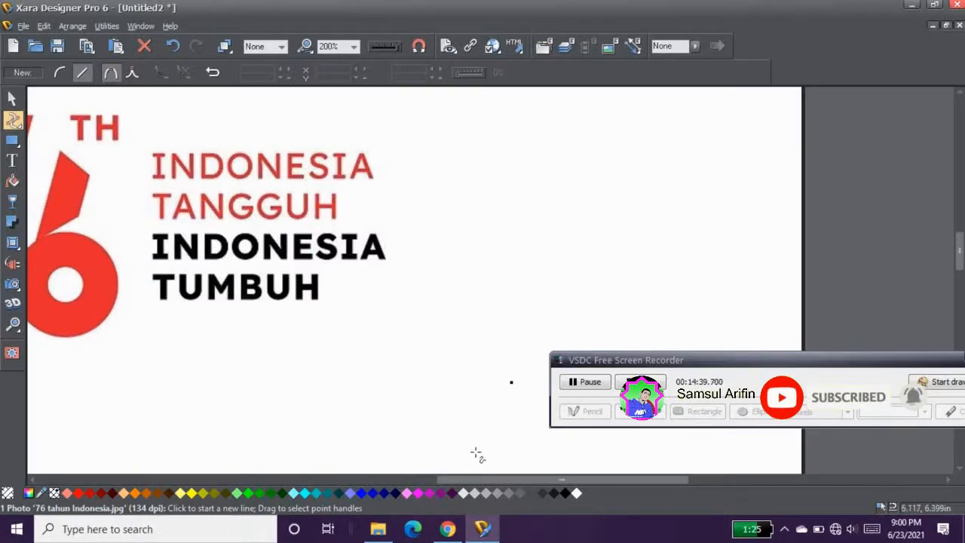
pyautogui.moveTo(456, 480); pyautogui.dragTo(355, 486)
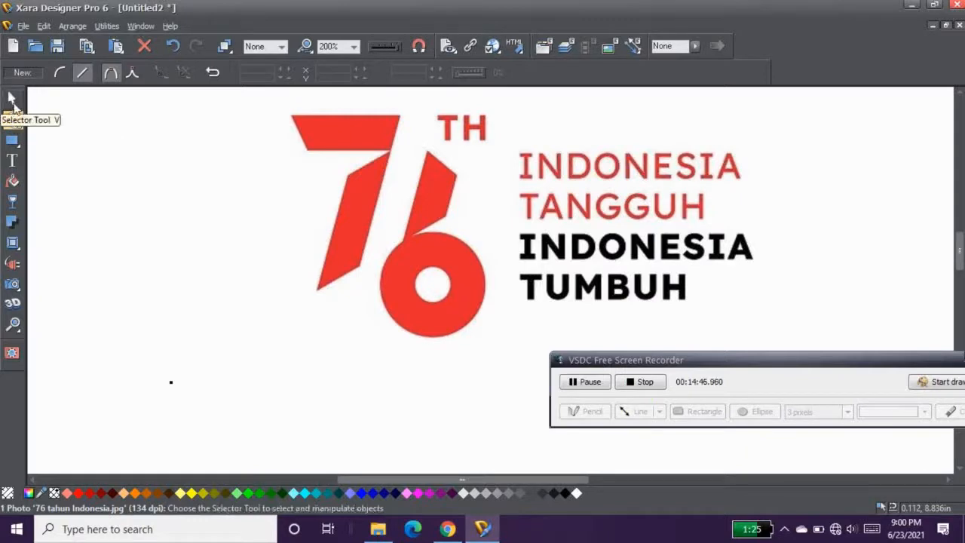
# Trace the red 7 of the logo with straight Shape Editor segments from corner to corner, closing the outline into a filled shape.
pyautogui.click(291, 116)
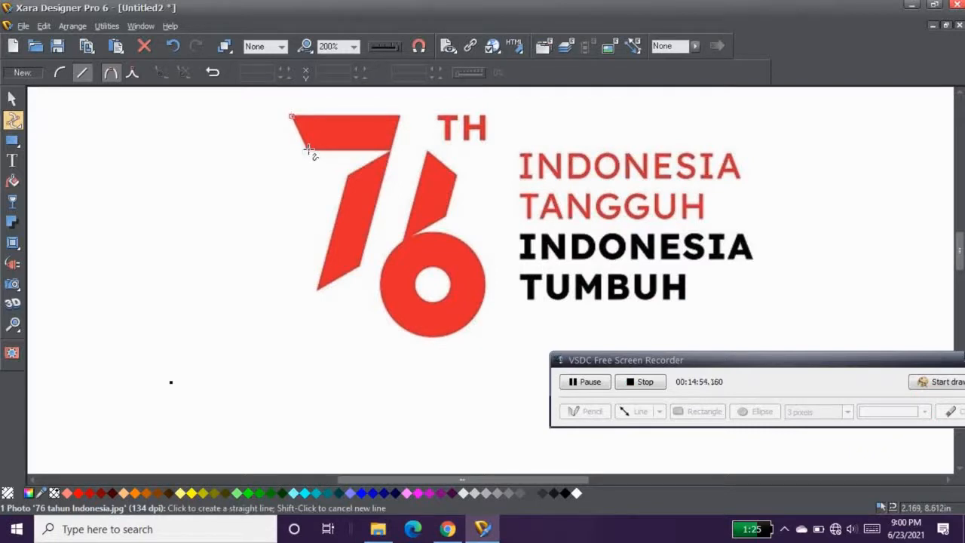
pyautogui.click(308, 149)
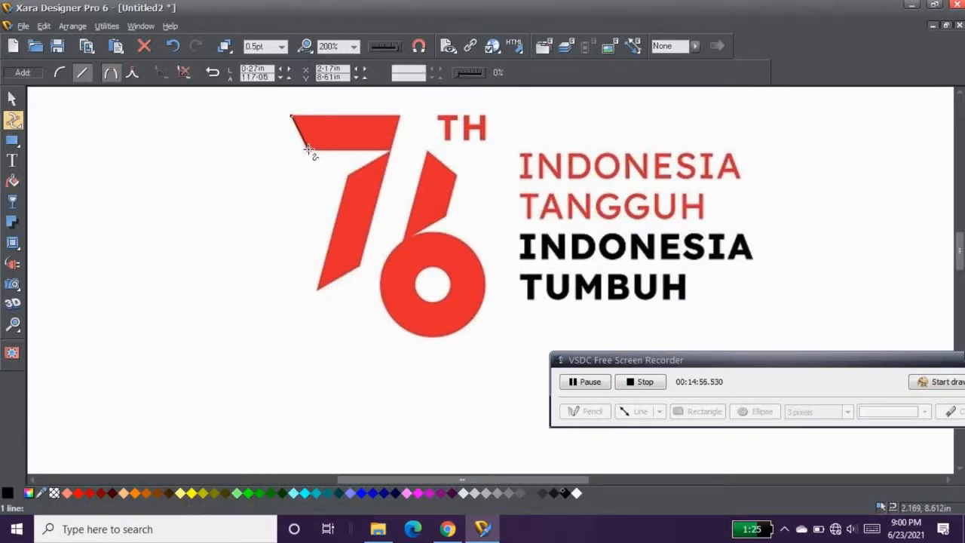
pyautogui.click(390, 150)
pyautogui.click(390, 150)
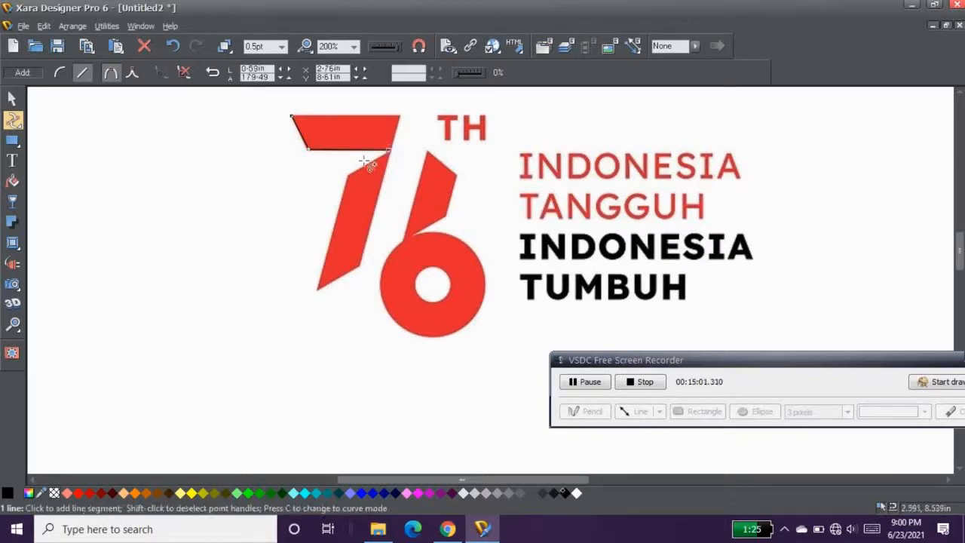
pyautogui.click(347, 180)
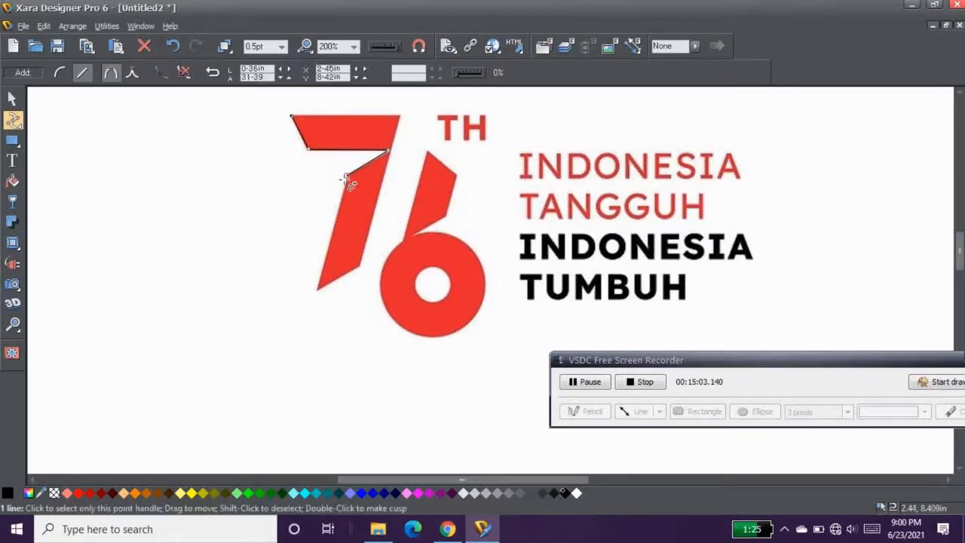
pyautogui.click(318, 287)
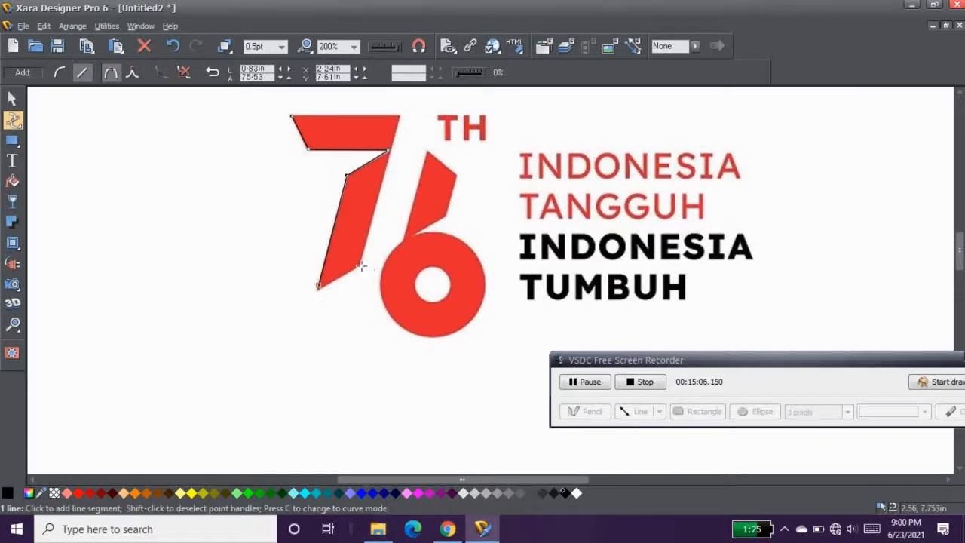
pyautogui.click(361, 259)
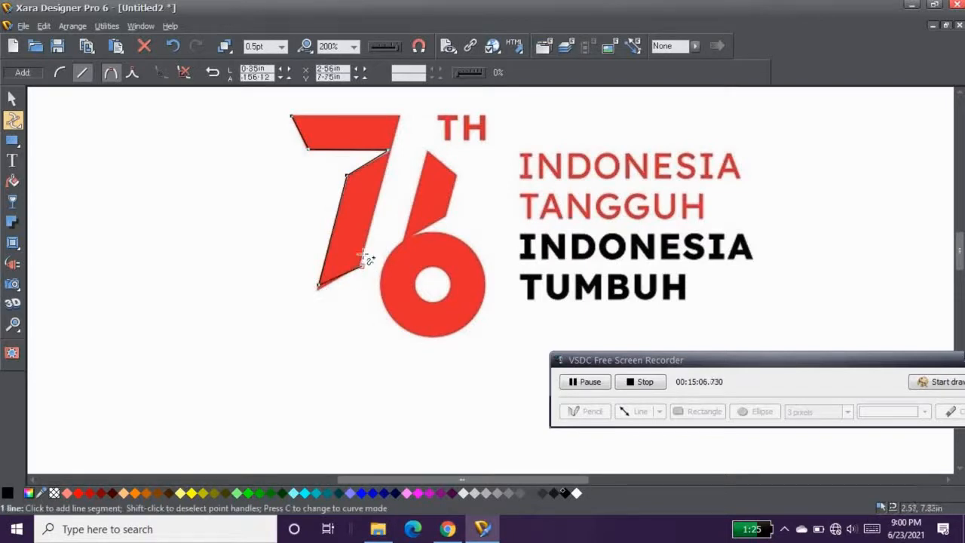
pyautogui.click(400, 115)
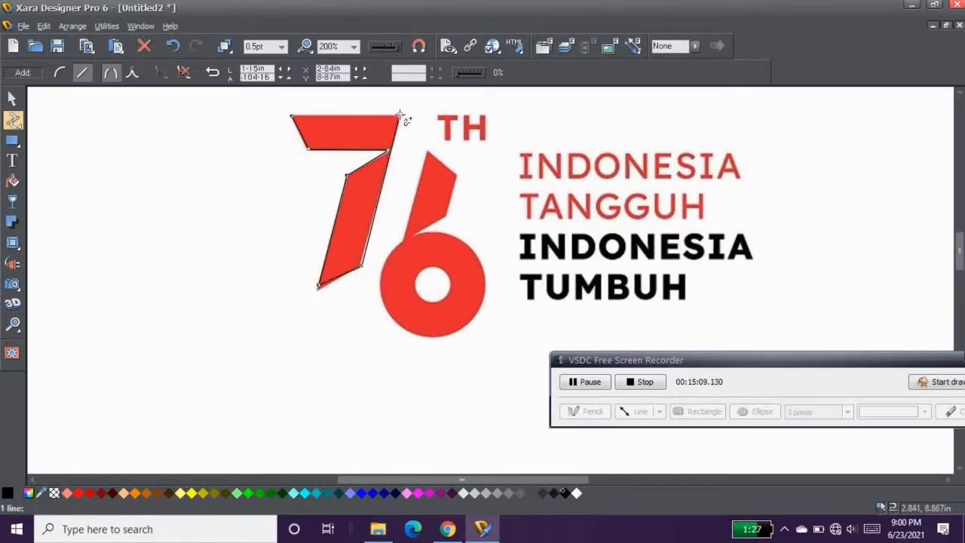
pyautogui.click(292, 117)
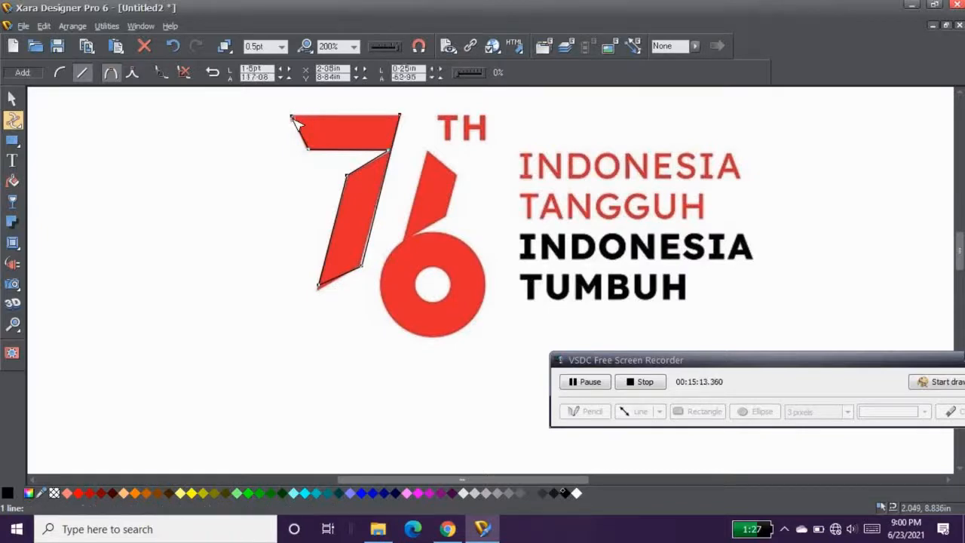
pyautogui.click(401, 115)
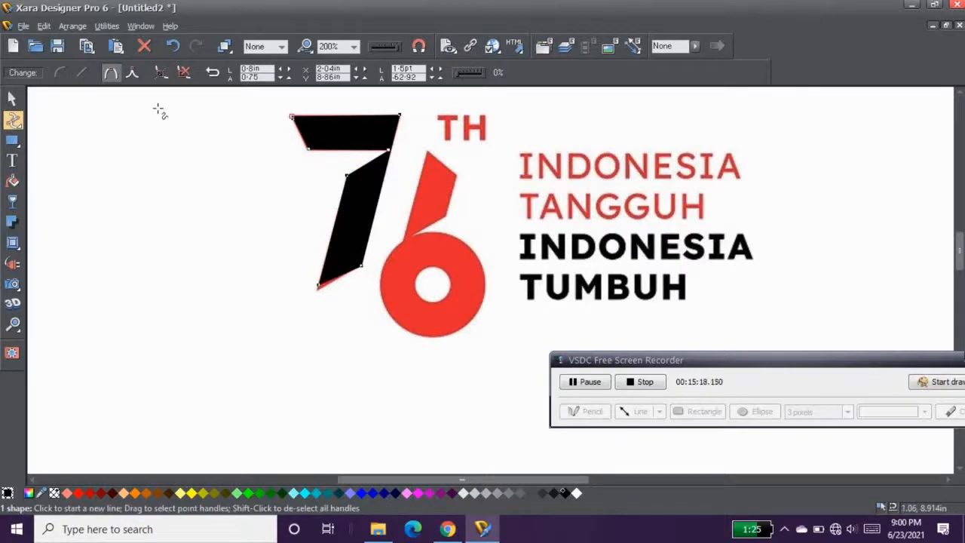
# Separate the traced black 7 from the photo with the Selector Tool, moving the photo right and the 7 to about X 2.11 in, Y 7.57 in.
pyautogui.click(12, 99)
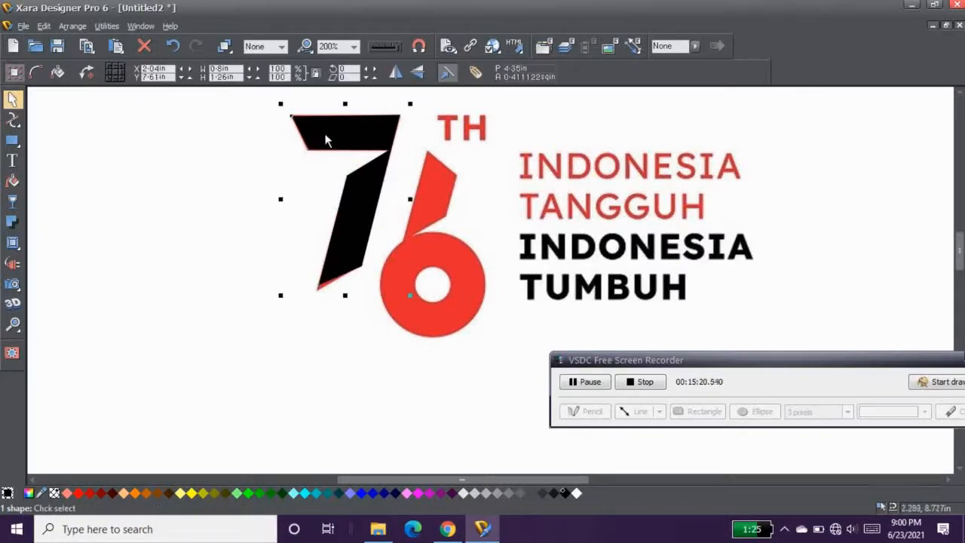
pyautogui.moveTo(326, 140)
pyautogui.mouseDown()
pyautogui.moveTo(116, 161)
pyautogui.moveTo(144, 169)
pyautogui.moveTo(137, 188)
pyautogui.moveTo(273, 151)
pyautogui.moveTo(324, 148)
pyautogui.mouseUp()
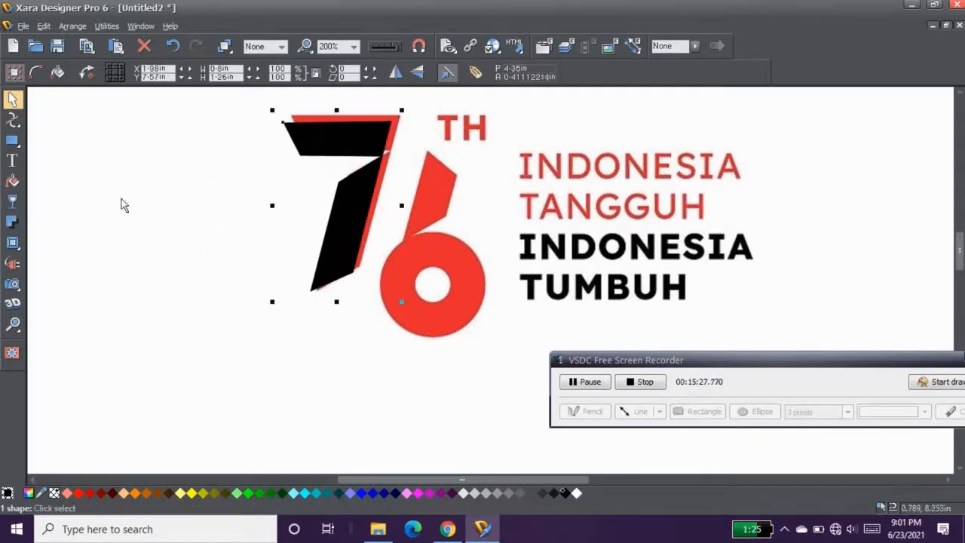
pyautogui.moveTo(271, 178); pyautogui.dragTo(413, 186)
pyautogui.moveTo(349, 182); pyautogui.dragTo(367, 182)
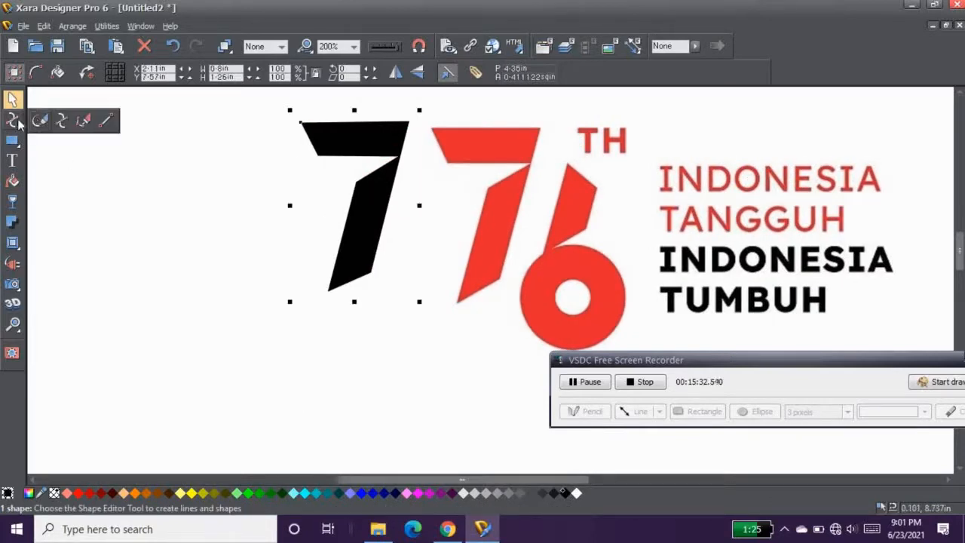
# Draw a freehand outline around the upper bar of the red 7 with the Freehand and Brush Tool.
pyautogui.click(40, 120)
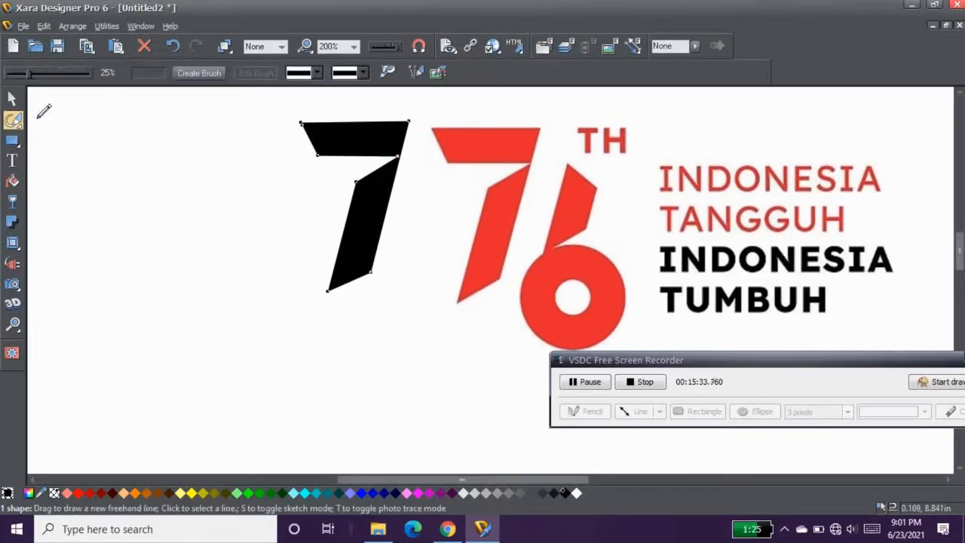
pyautogui.click(438, 125)
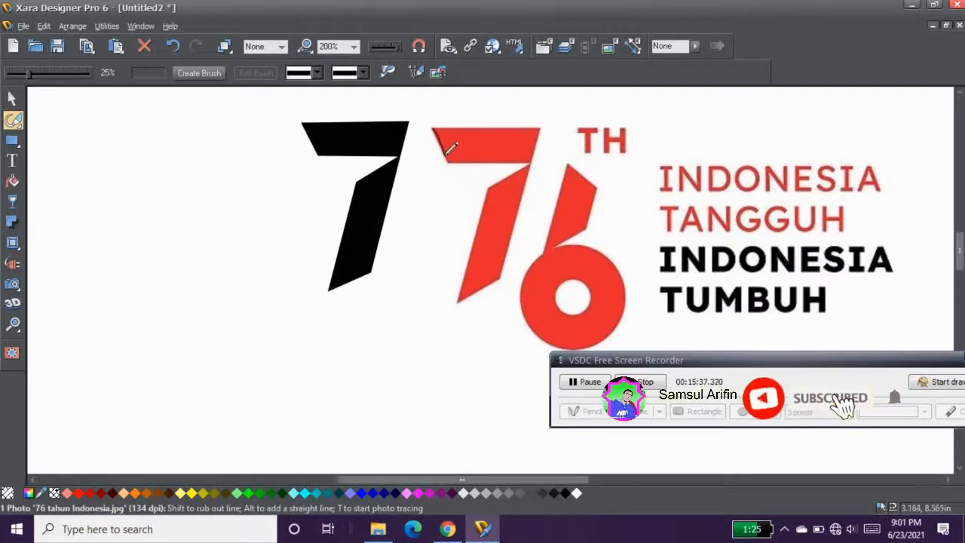
pyautogui.moveTo(448, 159); pyautogui.dragTo(532, 162)
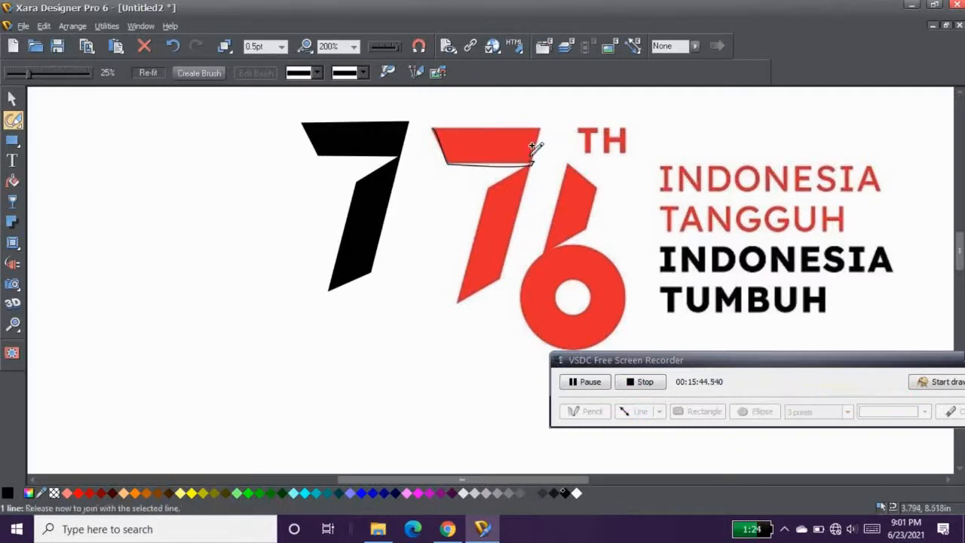
pyautogui.moveTo(534, 158)
pyautogui.mouseDown()
pyautogui.moveTo(539, 129)
pyautogui.moveTo(435, 126)
pyautogui.mouseUp()
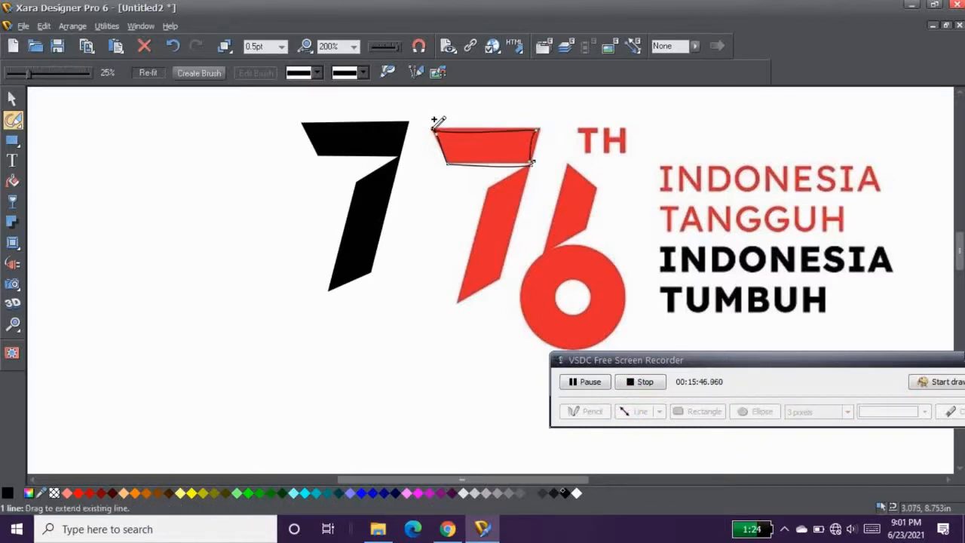
# Move the freehand outline off the red bar to about X 2.87 in, Y 8.42 in with the Selector Tool, and delete it.
pyautogui.click(11, 98)
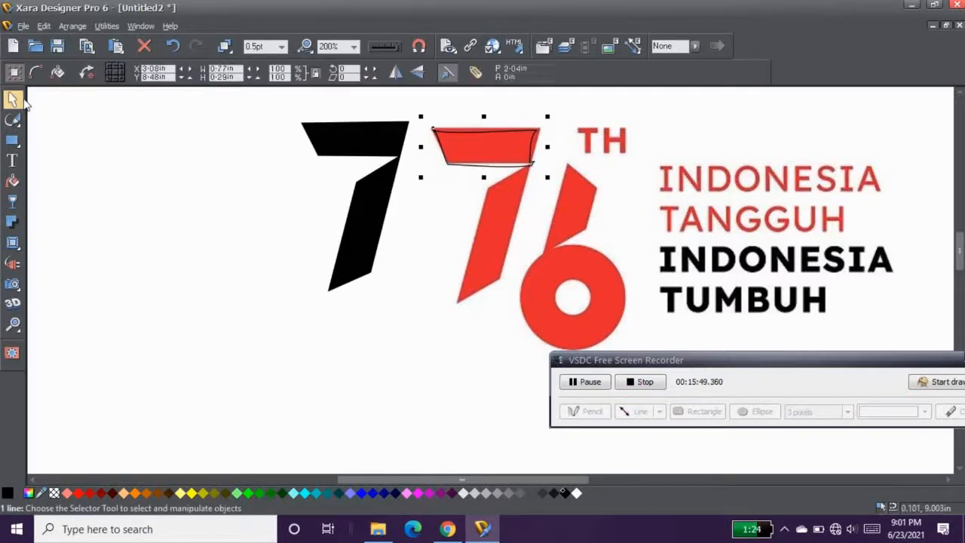
pyautogui.moveTo(462, 128)
pyautogui.mouseDown()
pyautogui.moveTo(454, 156)
pyautogui.moveTo(426, 147)
pyautogui.mouseUp()
pyautogui.click(454, 133)
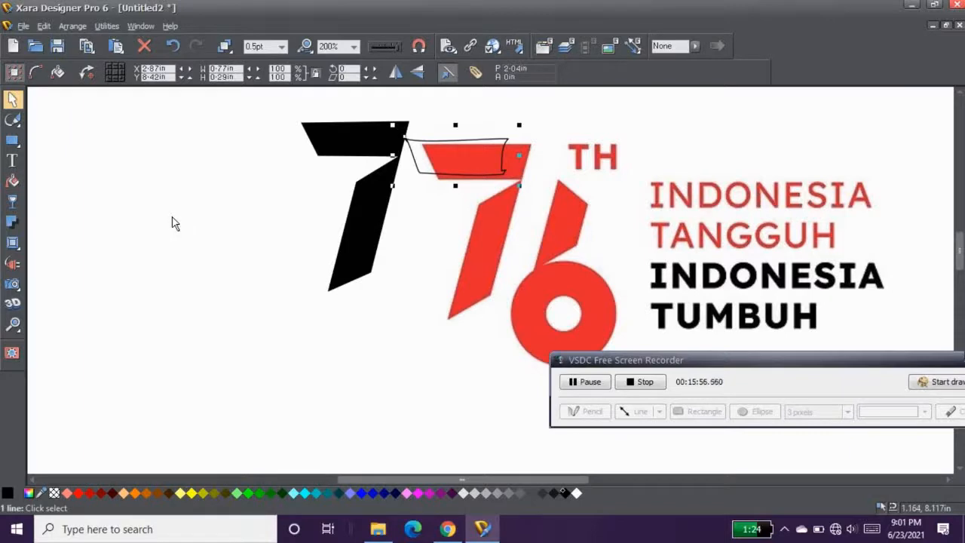
pyautogui.press('Delete')
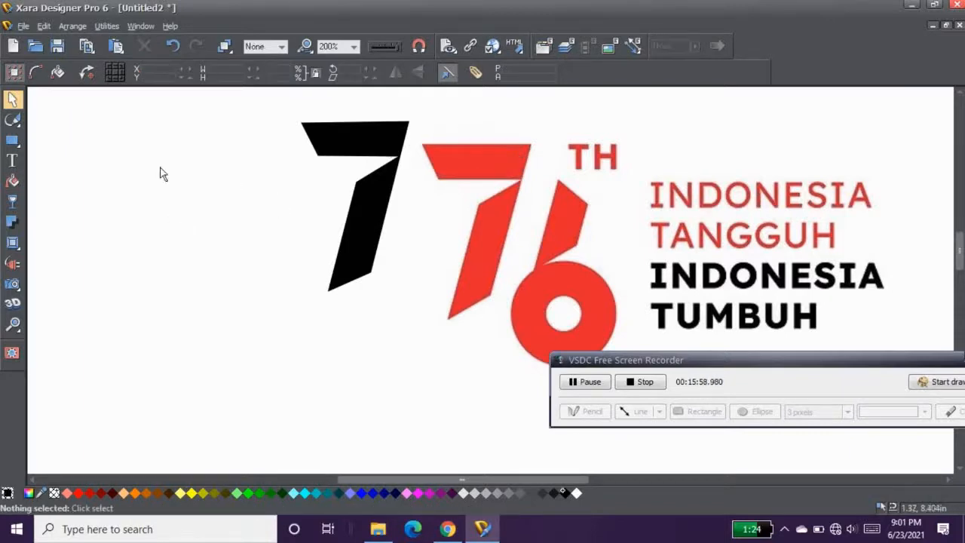
# Draw a closed four-corner shape over the upper bar of the red 7 with the Pen Tool.
pyautogui.click(13, 119)
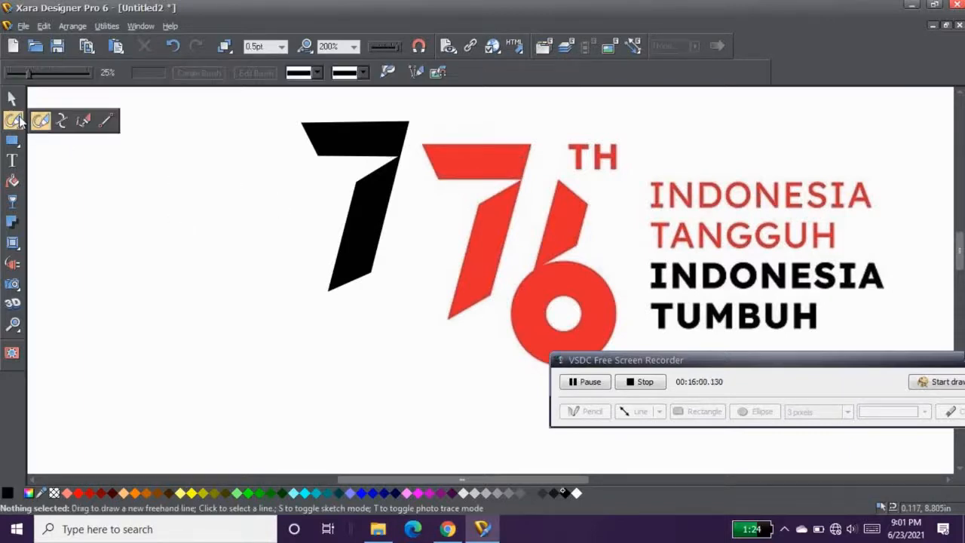
pyautogui.click(81, 124)
pyautogui.click(421, 142)
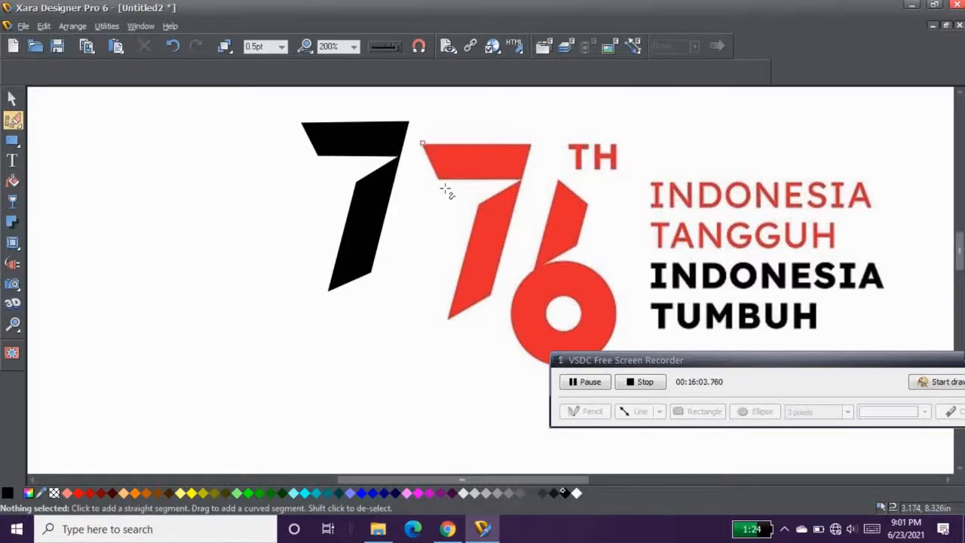
pyautogui.click(444, 186)
pyautogui.click(518, 181)
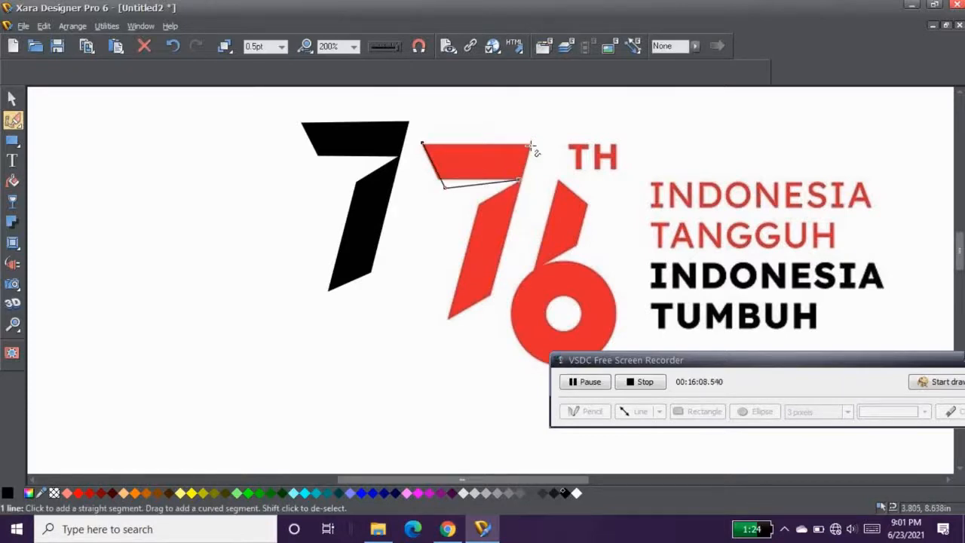
pyautogui.click(531, 146)
pyautogui.click(422, 143)
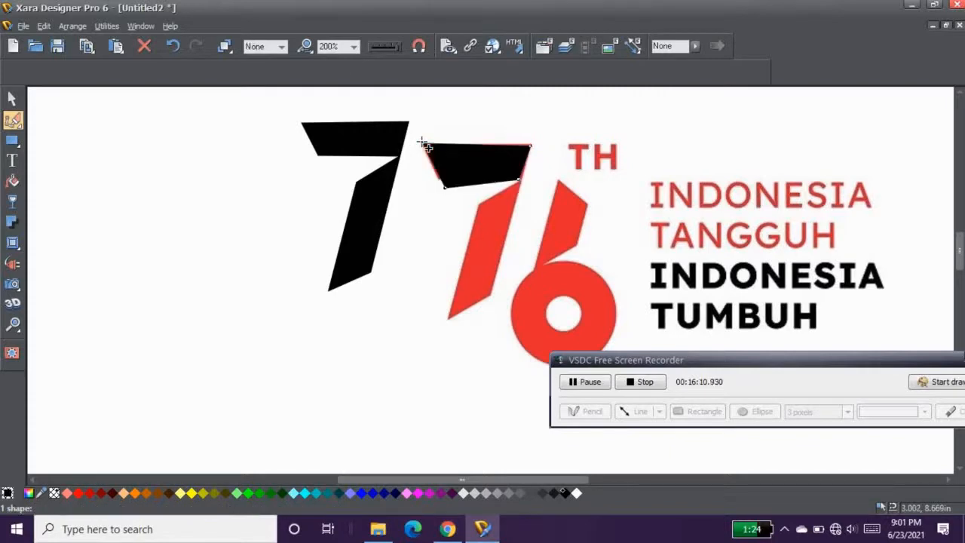
# Try to trace the round part of the red 6 with curved Pen Tool segments, and delete the line.
pyautogui.moveTo(15, 123)
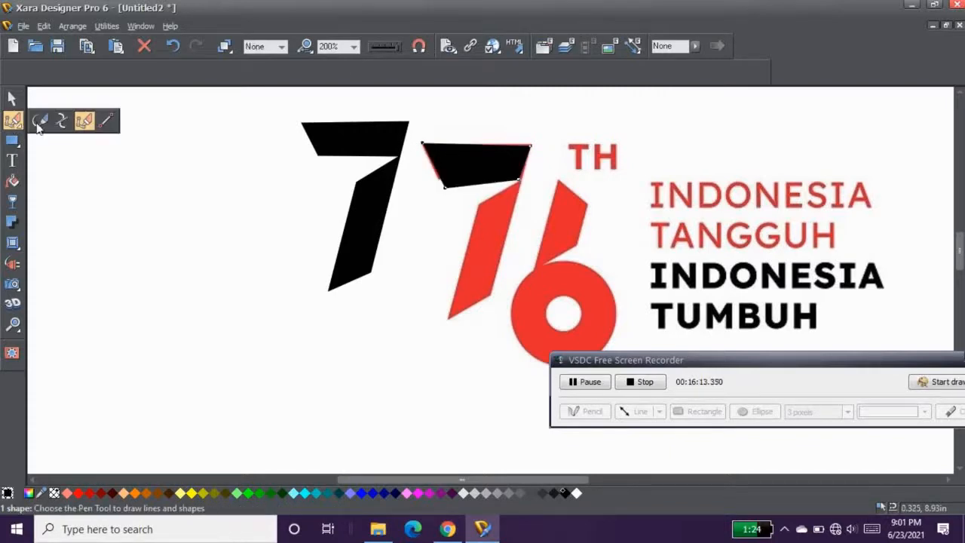
pyautogui.click(60, 122)
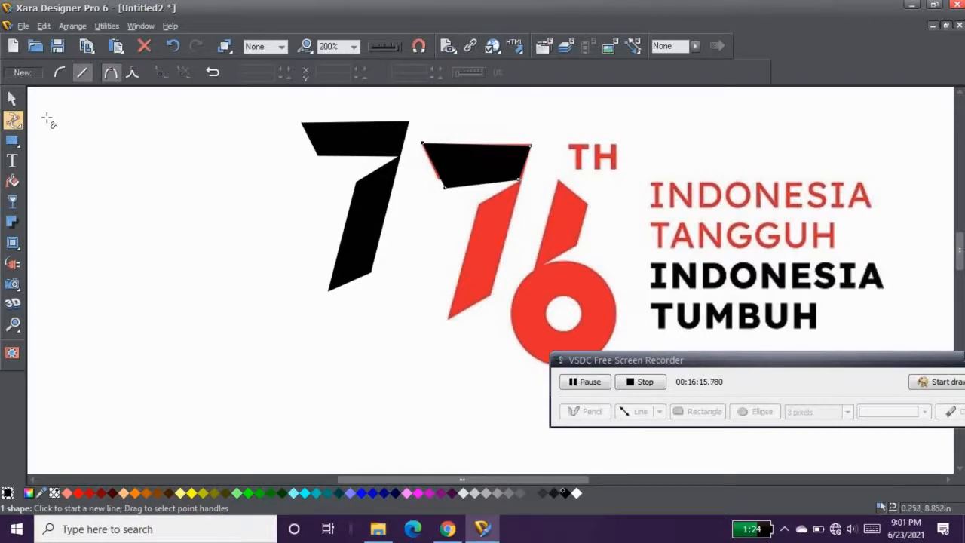
pyautogui.moveTo(9, 122)
pyautogui.click(82, 120)
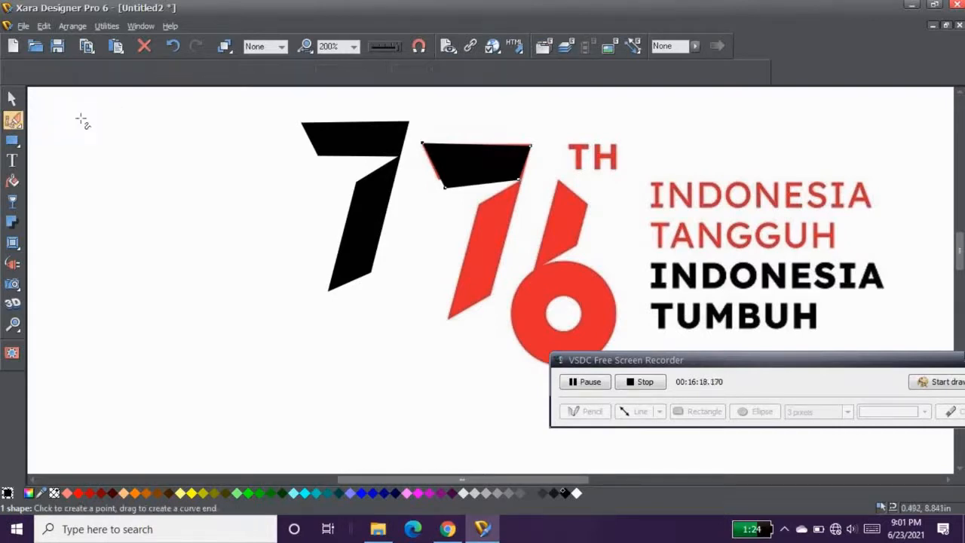
pyautogui.click(551, 263)
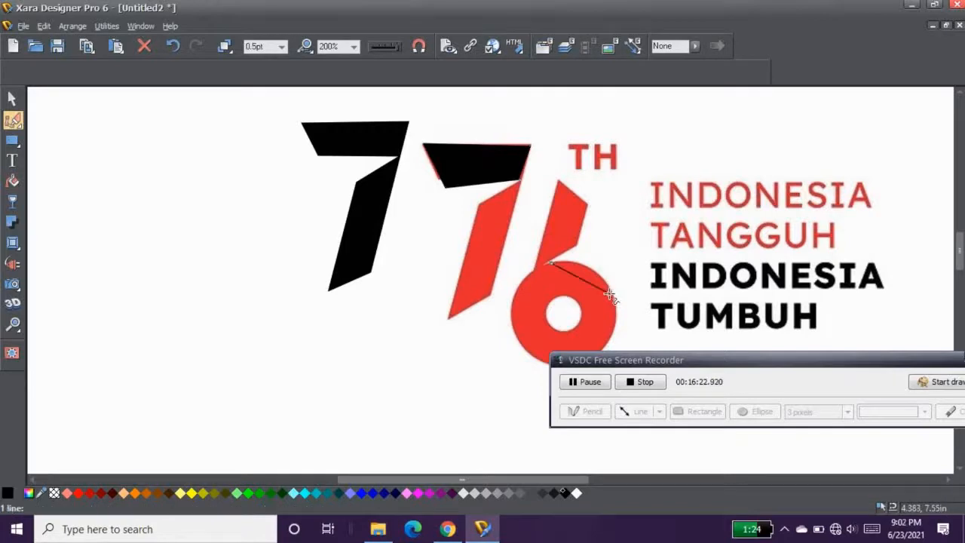
pyautogui.moveTo(608, 294); pyautogui.dragTo(599, 278)
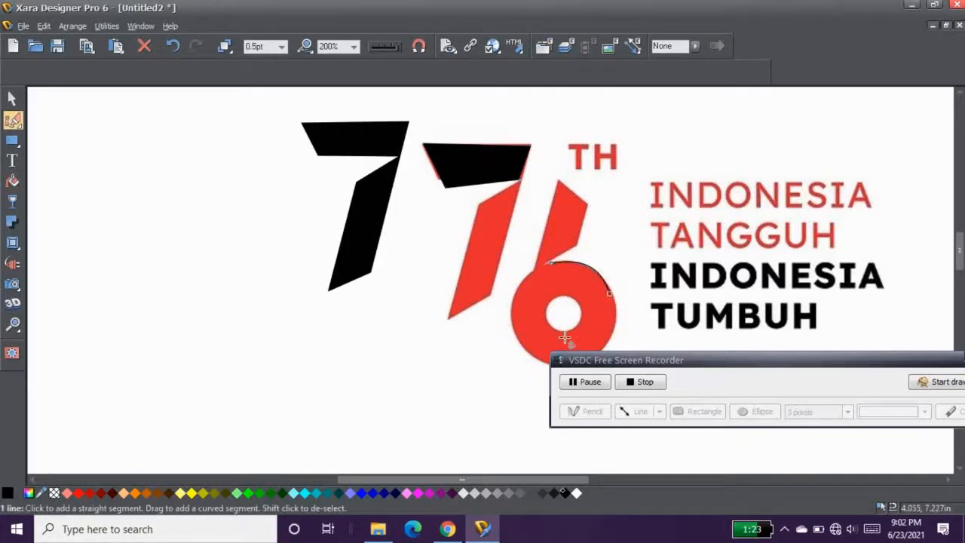
pyautogui.moveTo(565, 336); pyautogui.dragTo(601, 337)
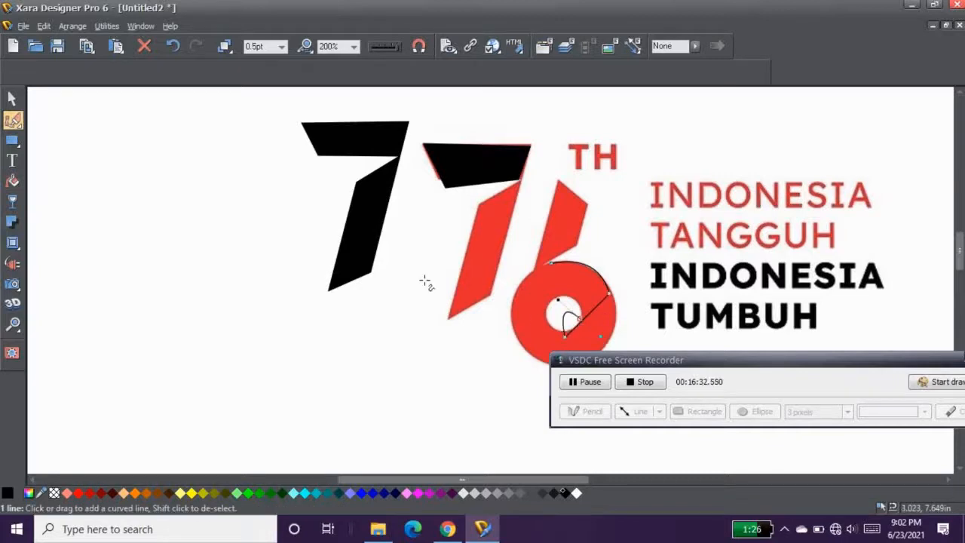
pyautogui.press('Delete')
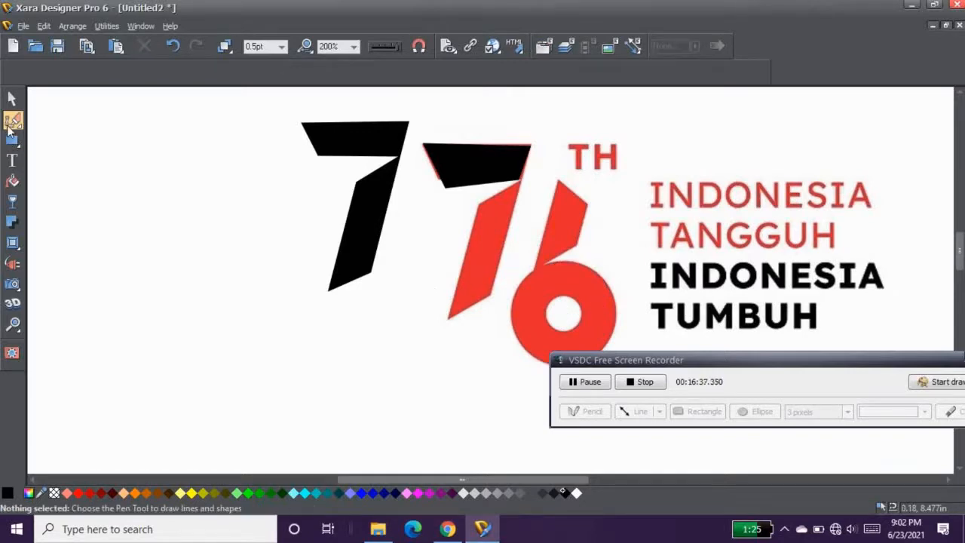
# Draw a rounded rectangle about 1.05 × 0.62 in beside the black 7 and move it to about X 0.67 in, Y 7.83 in.
pyautogui.moveTo(13, 121)
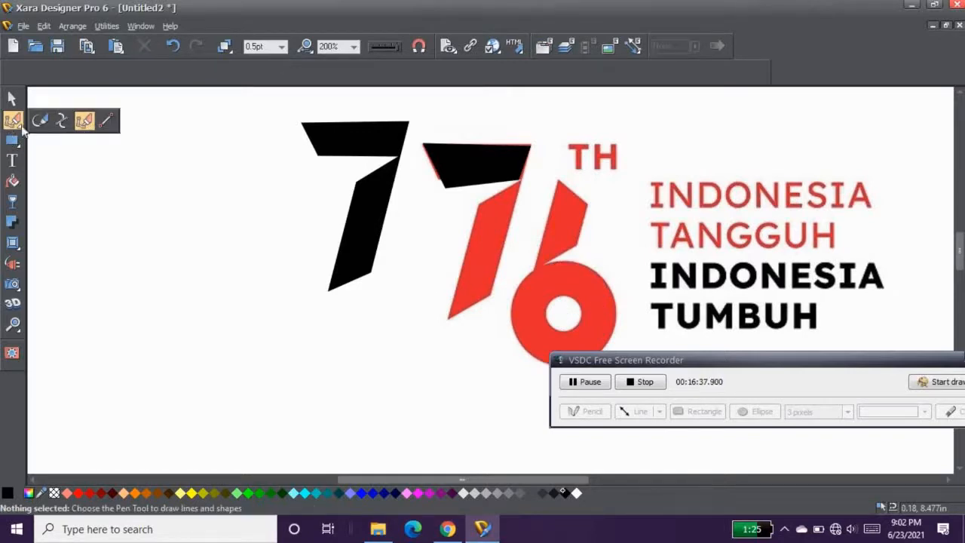
pyautogui.click(61, 126)
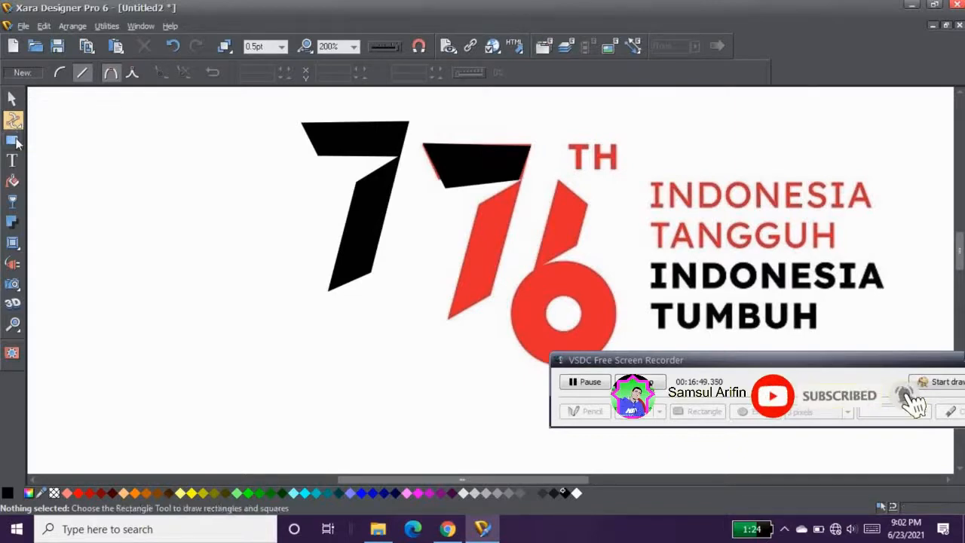
pyautogui.moveTo(17, 143)
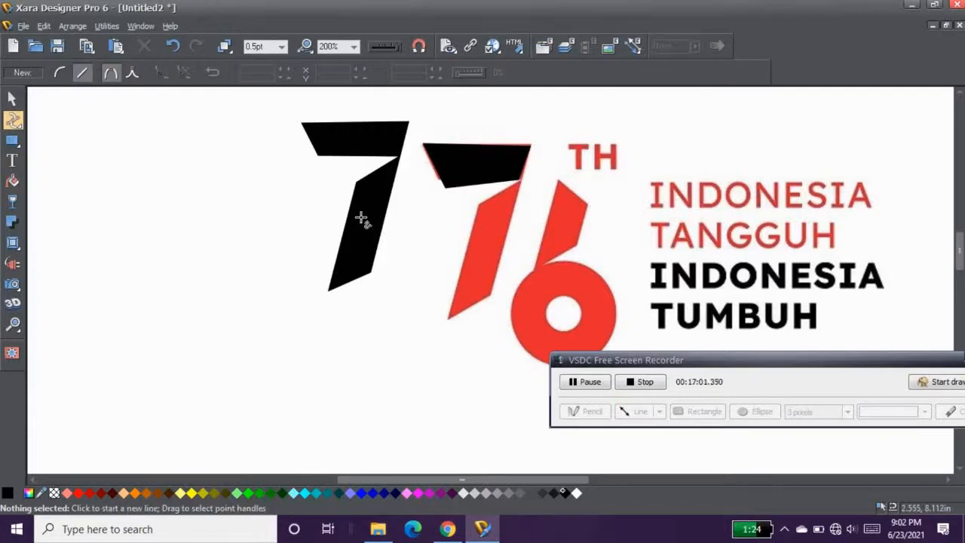
pyautogui.click(39, 141)
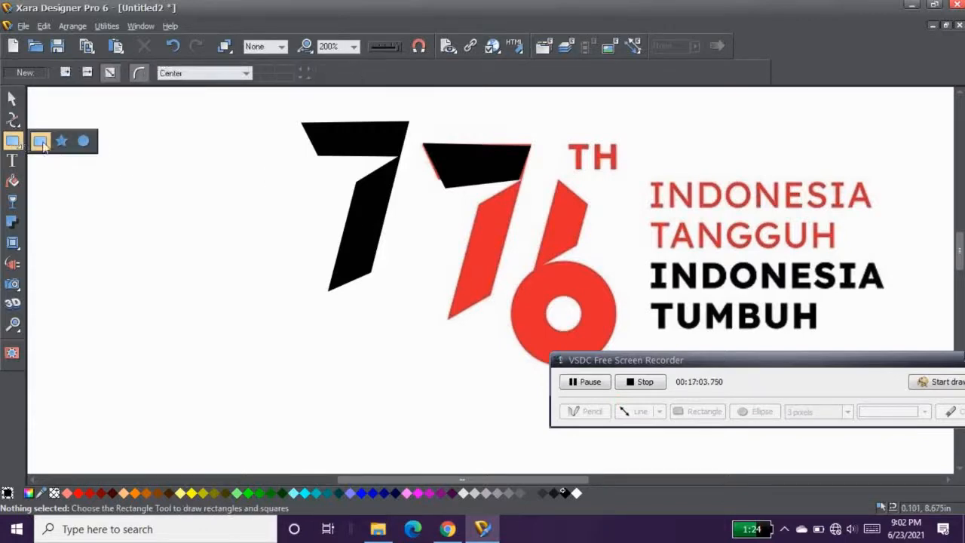
pyautogui.moveTo(82, 171)
pyautogui.mouseDown()
pyautogui.moveTo(134, 176)
pyautogui.moveTo(199, 227)
pyautogui.moveTo(200, 258)
pyautogui.moveTo(226, 257)
pyautogui.mouseUp()
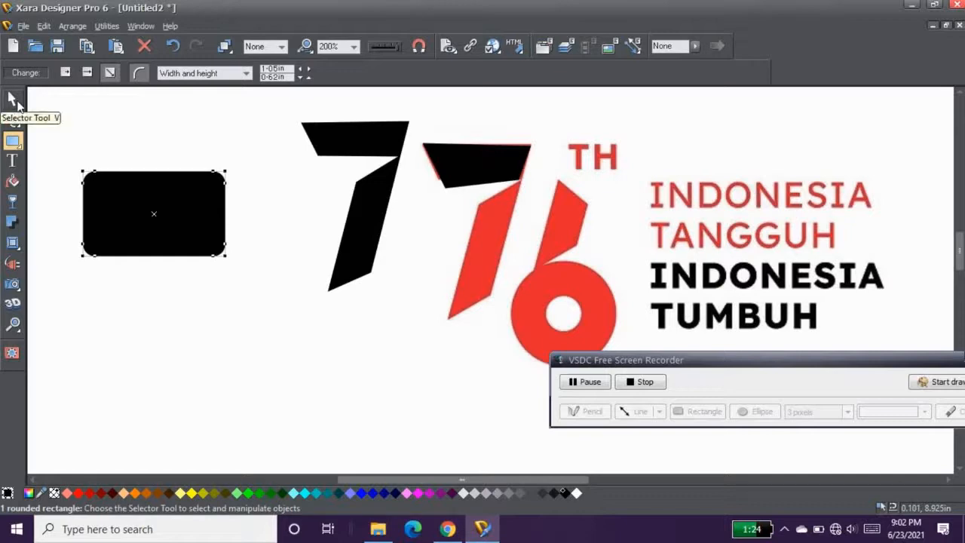
pyautogui.click(13, 102)
pyautogui.moveTo(95, 189); pyautogui.dragTo(116, 189)
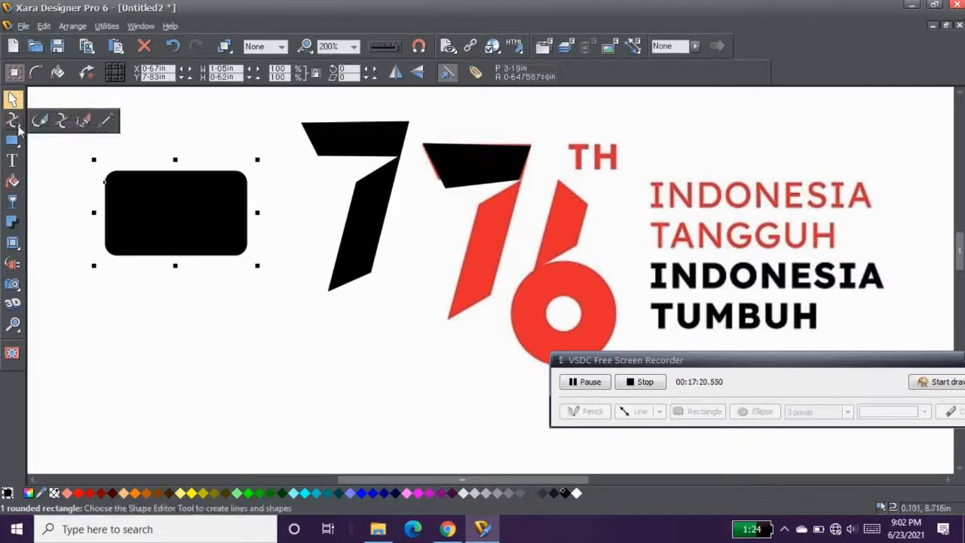
# Turn off the rectangle's rounded corners and move it to about X 0.72 in, Y 7.84 in with the Selector Tool.
pyautogui.click(12, 141)
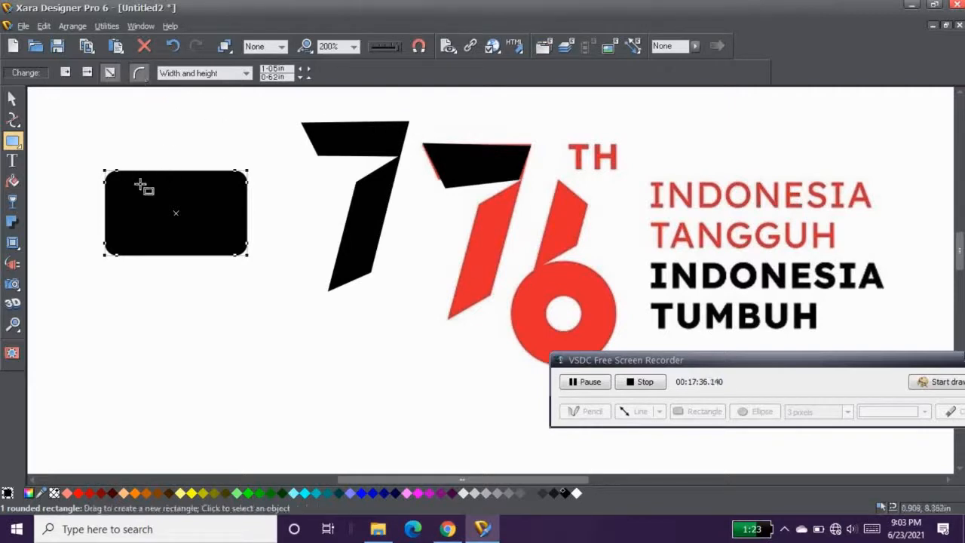
pyautogui.click(139, 78)
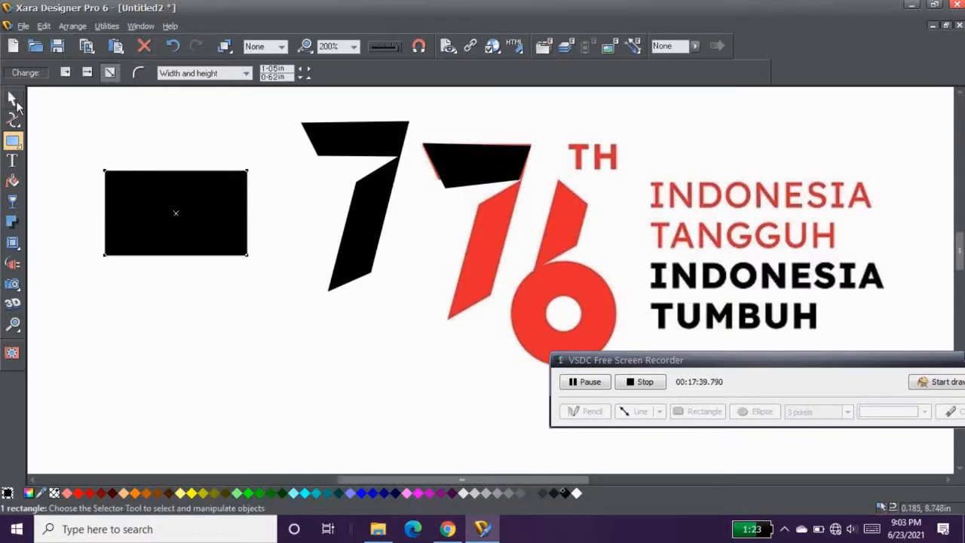
pyautogui.click(12, 99)
pyautogui.moveTo(132, 193); pyautogui.dragTo(139, 192)
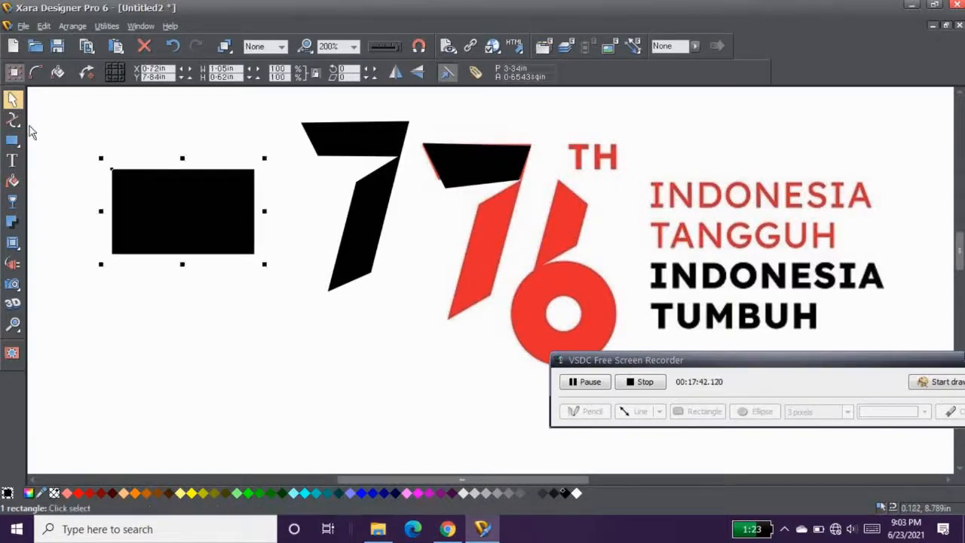
# Round the rectangle's corners to a curvature of about 0.27, and make them square again.
pyautogui.click(12, 140)
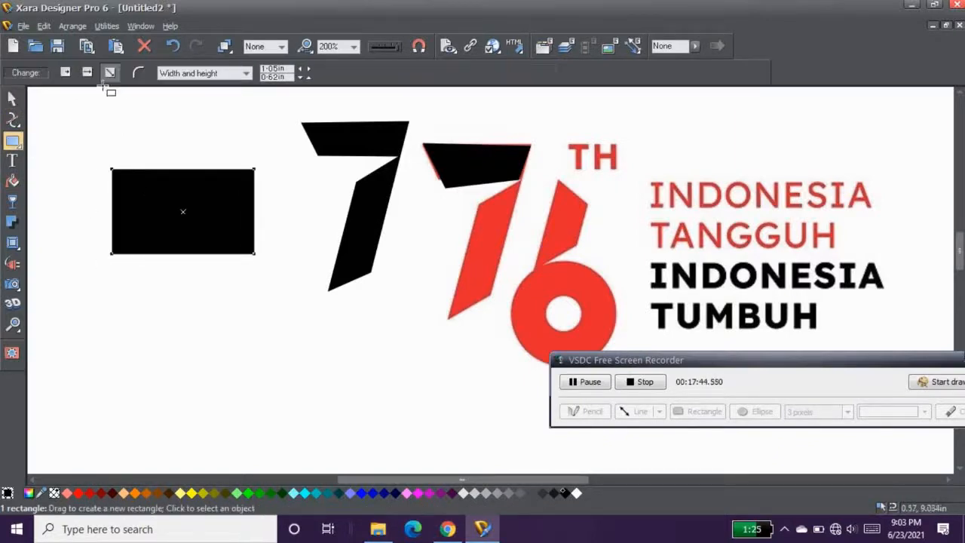
pyautogui.click(137, 74)
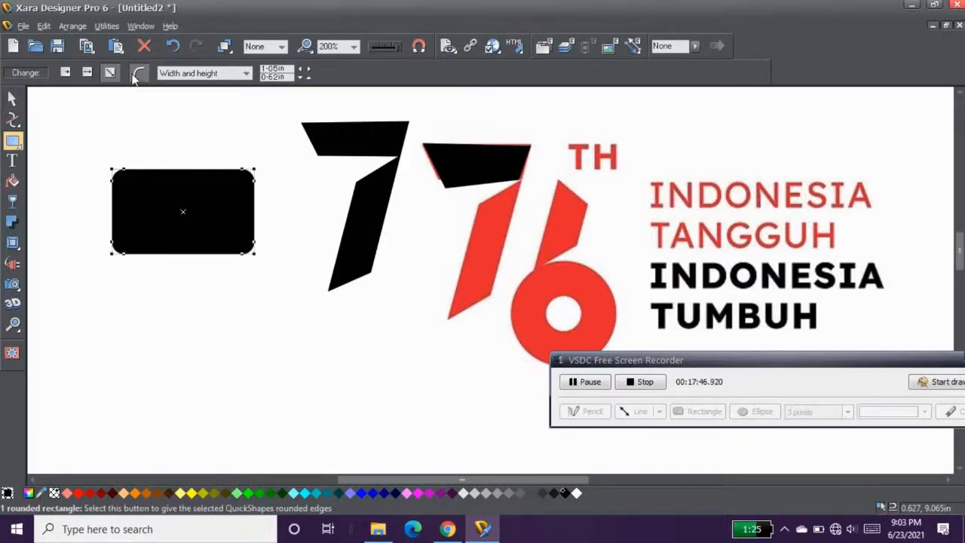
pyautogui.moveTo(129, 177)
pyautogui.mouseDown()
pyautogui.moveTo(138, 171)
pyautogui.moveTo(128, 171)
pyautogui.mouseUp()
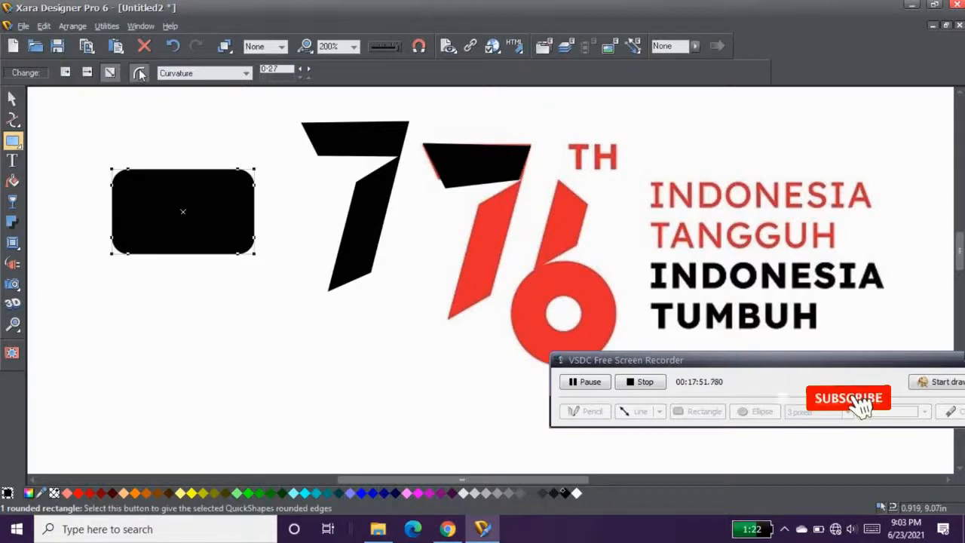
pyautogui.click(140, 74)
pyautogui.click(12, 100)
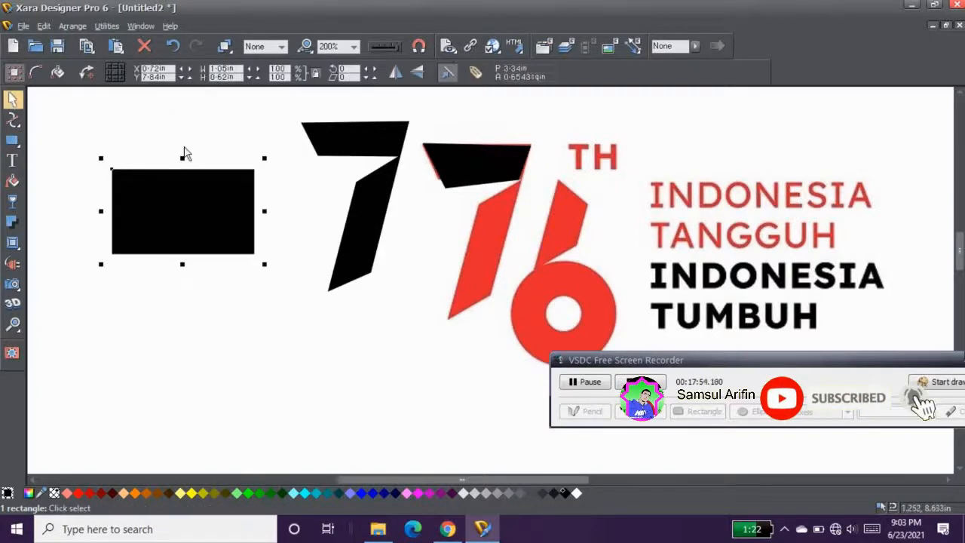
# Enlarge the rectangle to about 1.31 × 0.82 in and place it at about X 0.71 in, Y 7.66 in.
pyautogui.click(162, 135)
pyautogui.click(165, 183)
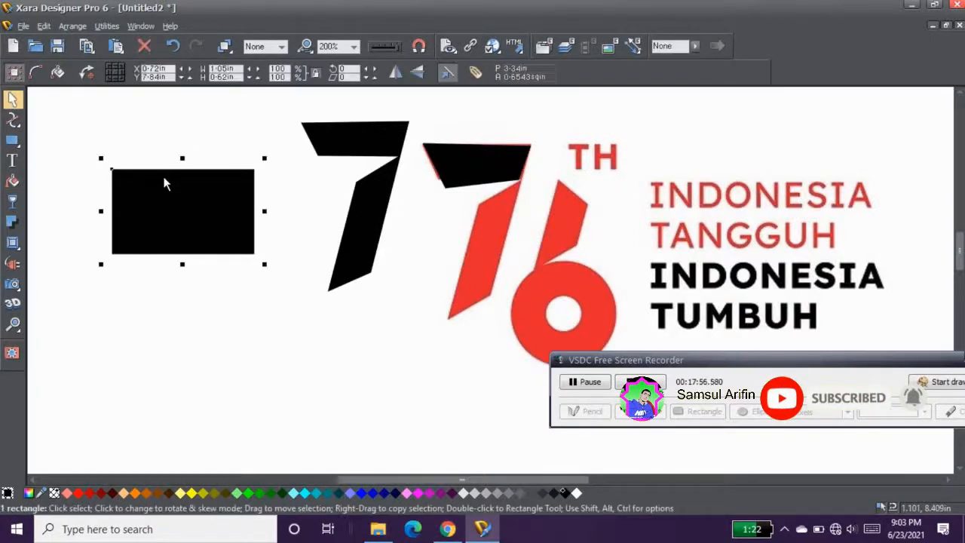
pyautogui.moveTo(165, 183); pyautogui.dragTo(203, 153)
pyautogui.moveTo(282, 218); pyautogui.dragTo(308, 218)
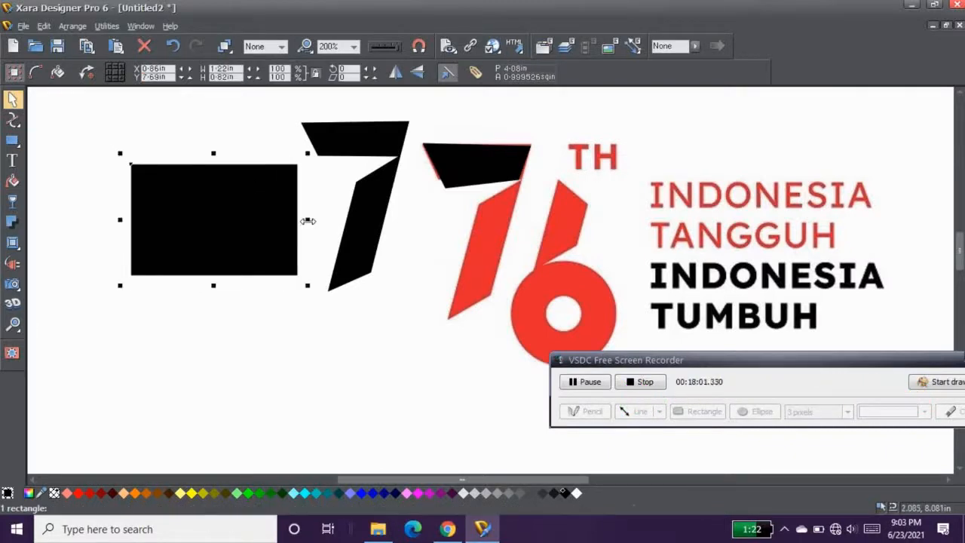
pyautogui.moveTo(120, 217); pyautogui.dragTo(107, 218)
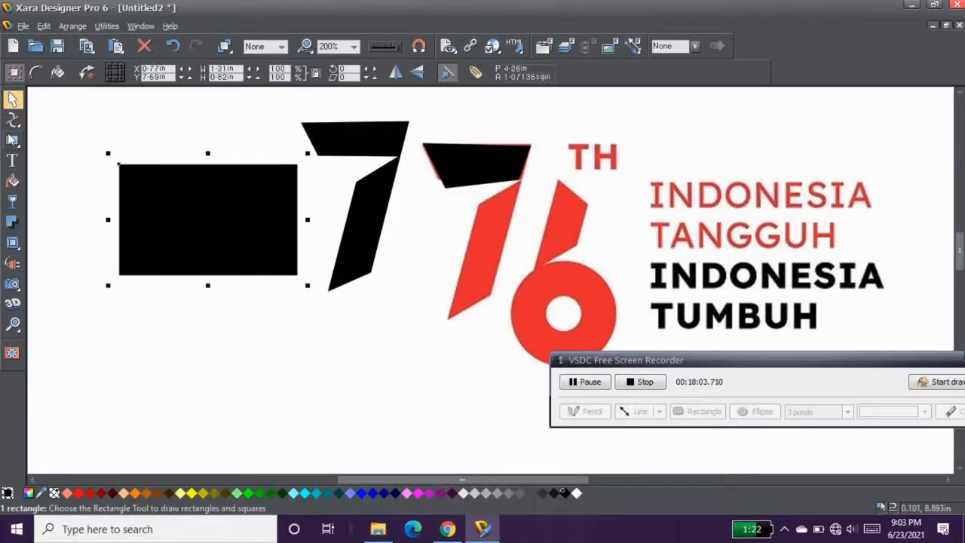
pyautogui.moveTo(12, 141)
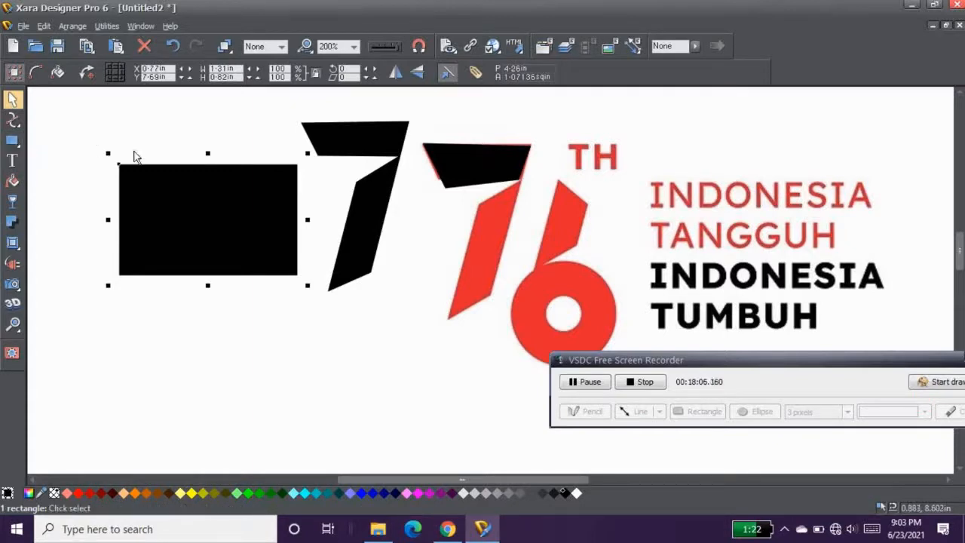
pyautogui.moveTo(263, 195); pyautogui.dragTo(254, 199)
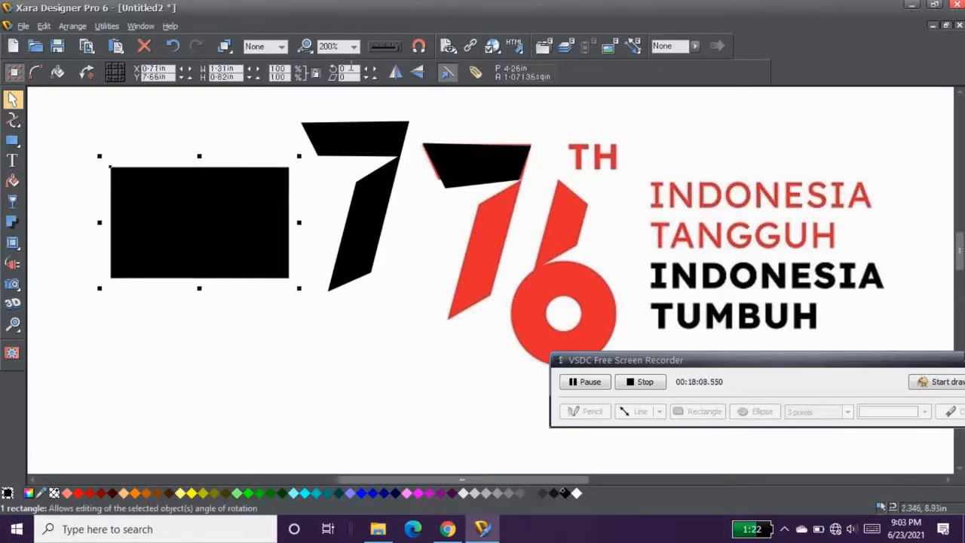
# Set the zoom to 100% and move the rectangle across the page's left edge to about X -0.68 in, Y 7.31 in.
pyautogui.click(352, 47)
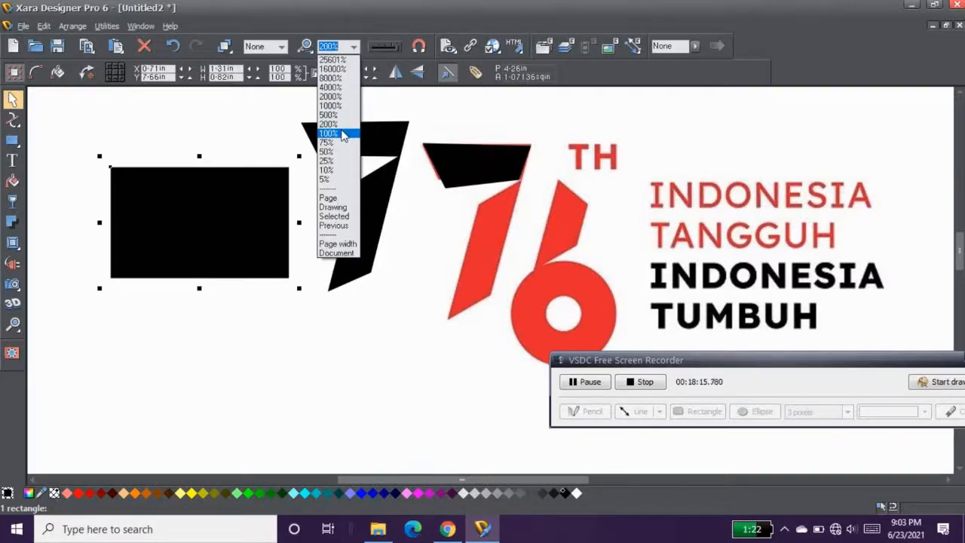
pyautogui.click(342, 134)
pyautogui.moveTo(343, 238); pyautogui.dragTo(248, 262)
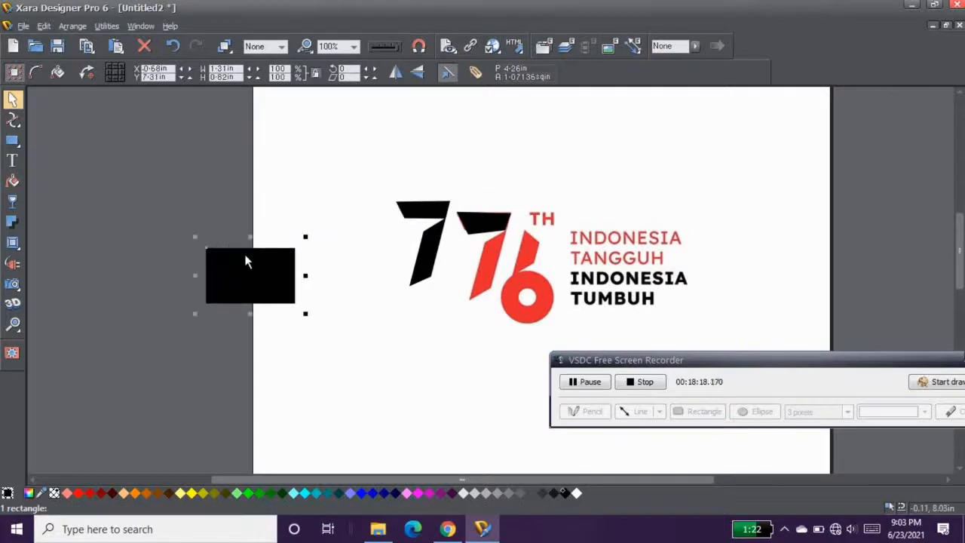
pyautogui.click(193, 171)
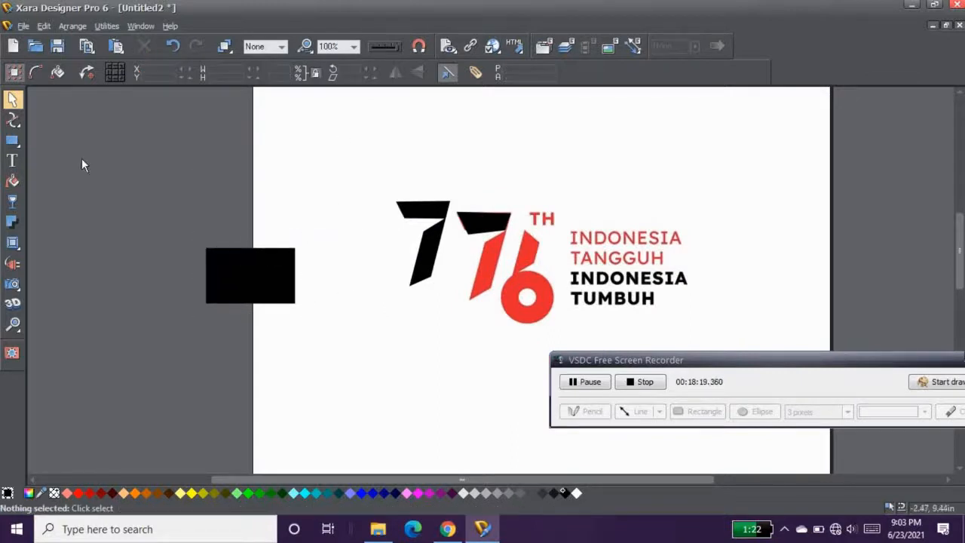
# Draw a second rectangle above the first near the page's upper-left corner, and size it 2 in wide by 3 in high.
pyautogui.click(12, 140)
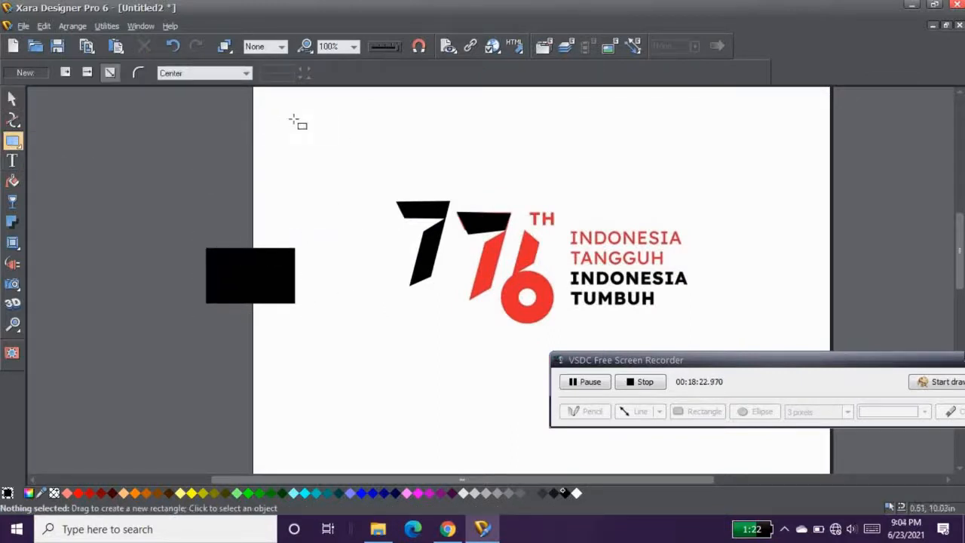
pyautogui.moveTo(294, 119); pyautogui.dragTo(370, 214)
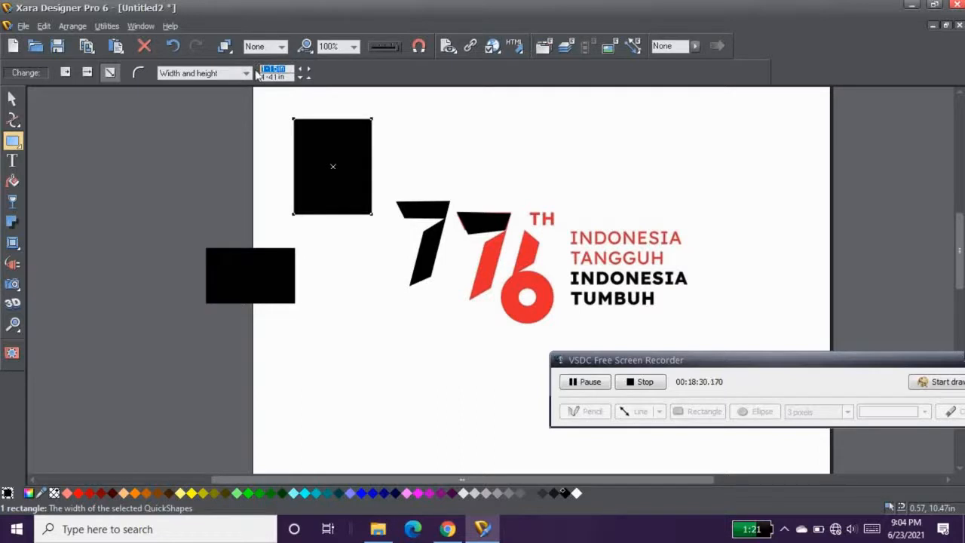
pyautogui.write('2')
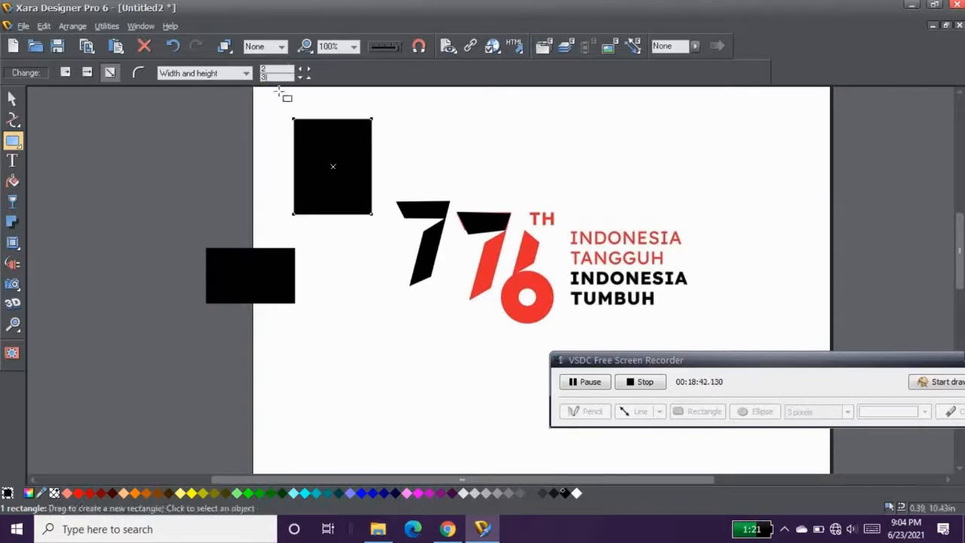
pyautogui.press('Return')
# Move the large rectangle below the black 7 and the small rectangle off the page to about X -1.42 in, Y 8.76 in.
pyautogui.click(11, 99)
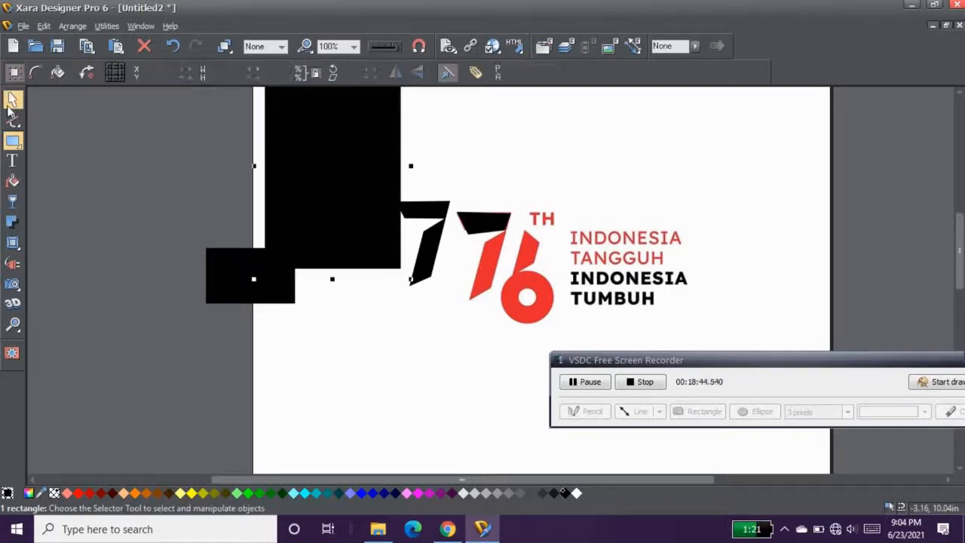
pyautogui.moveTo(293, 151); pyautogui.dragTo(327, 349)
pyautogui.moveTo(258, 267); pyautogui.dragTo(209, 169)
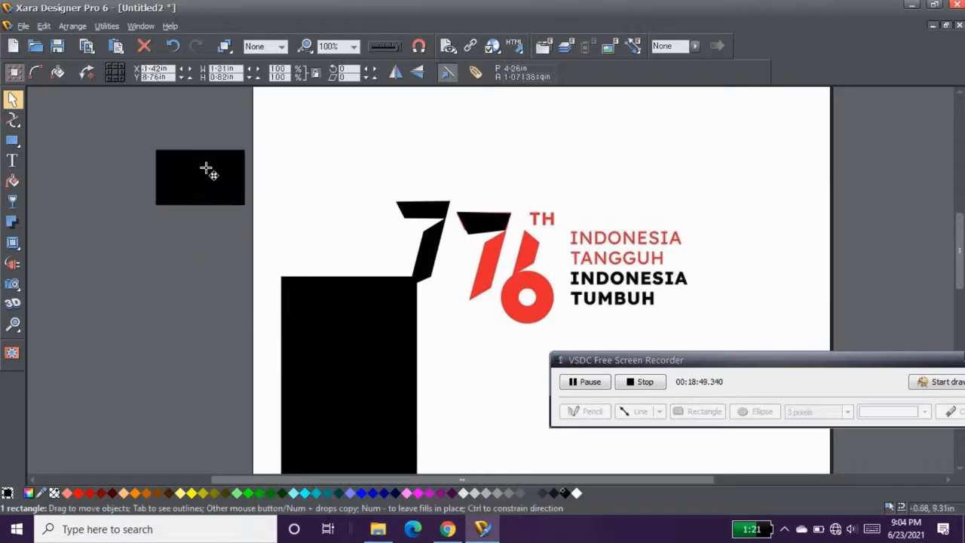
# Move the large rectangle to about X -0.15 in, Y 5.52 in and fill it with red.
pyautogui.moveTo(343, 304); pyautogui.dragTo(304, 249)
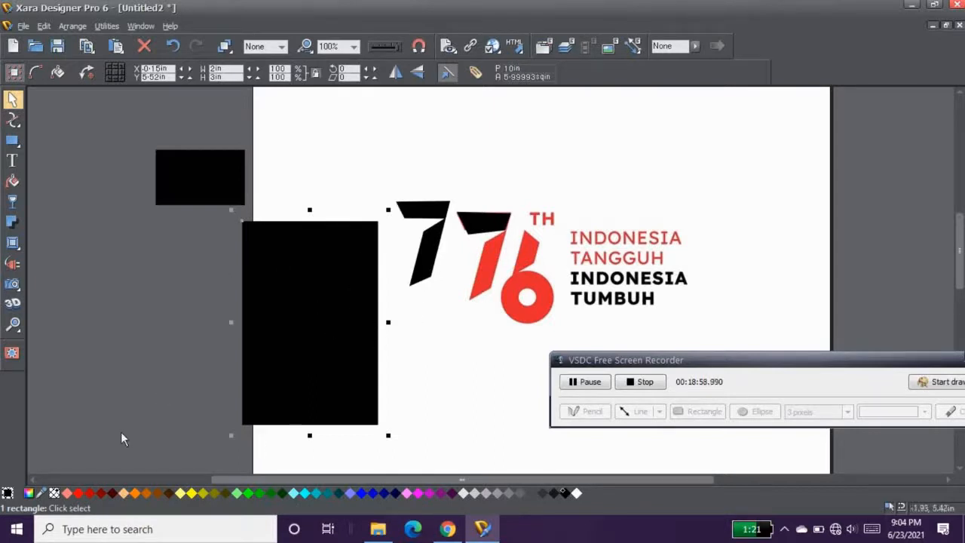
pyautogui.click(79, 492)
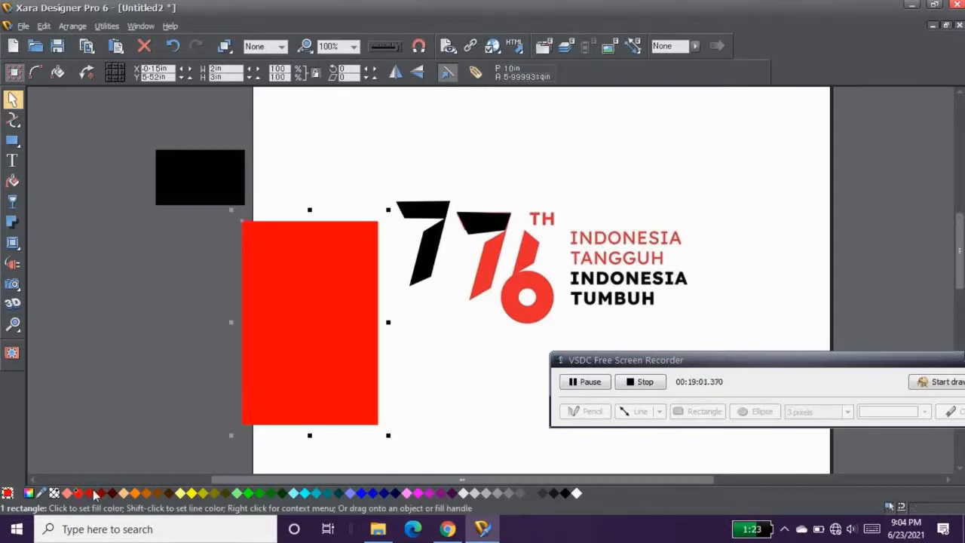
# Move the red rectangle to about X 0.18 in, Y 6.57 in and draw a large five-pointed star beyond the page's left edge.
pyautogui.moveTo(289, 296); pyautogui.dragTo(312, 222)
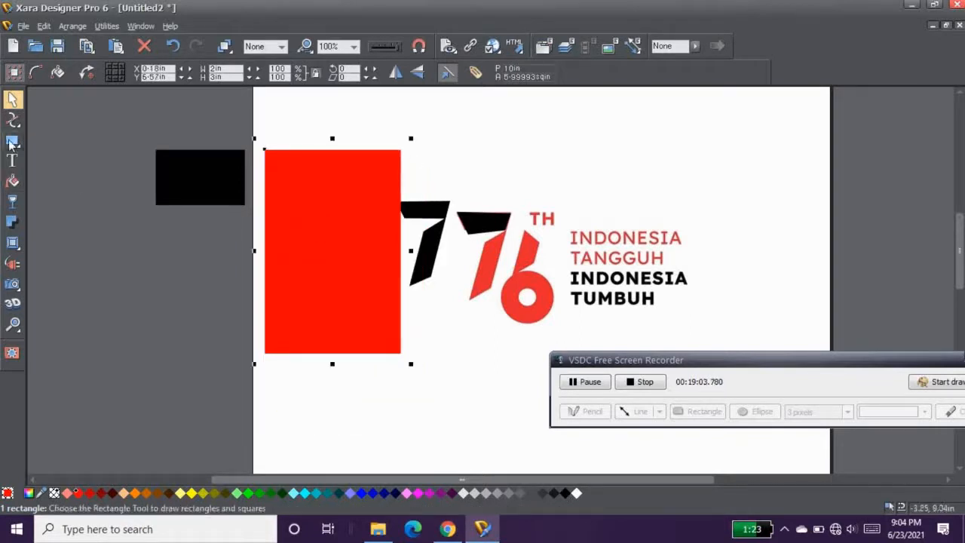
pyautogui.moveTo(12, 143)
pyautogui.click(60, 144)
pyautogui.moveTo(105, 214); pyautogui.dragTo(190, 306)
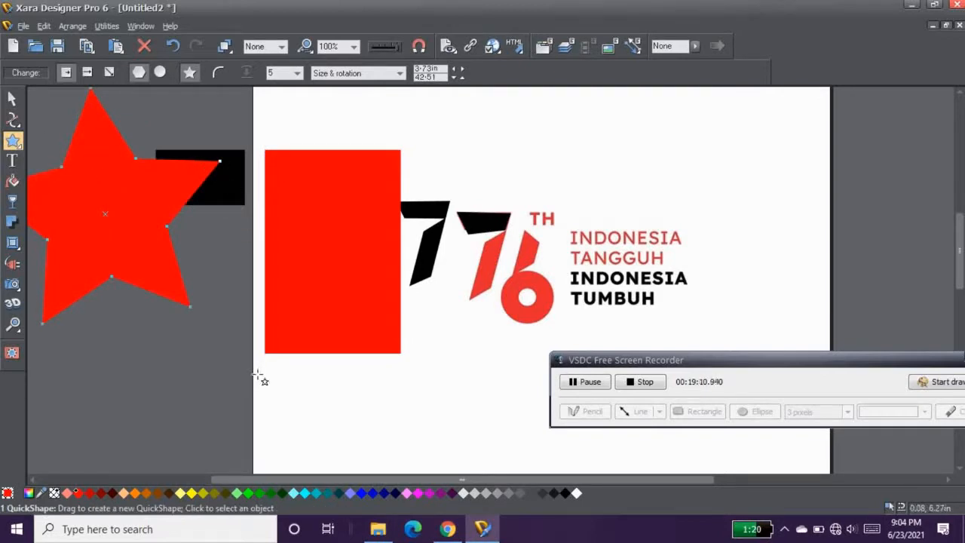
# Try a white fill on the star, and settle on yellow.
pyautogui.click(565, 494)
pyautogui.click(576, 493)
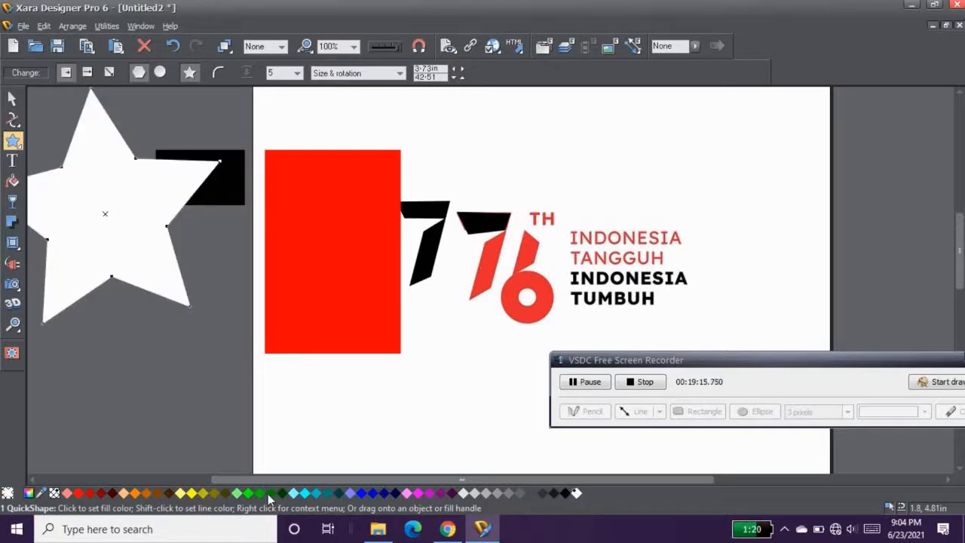
pyautogui.click(191, 494)
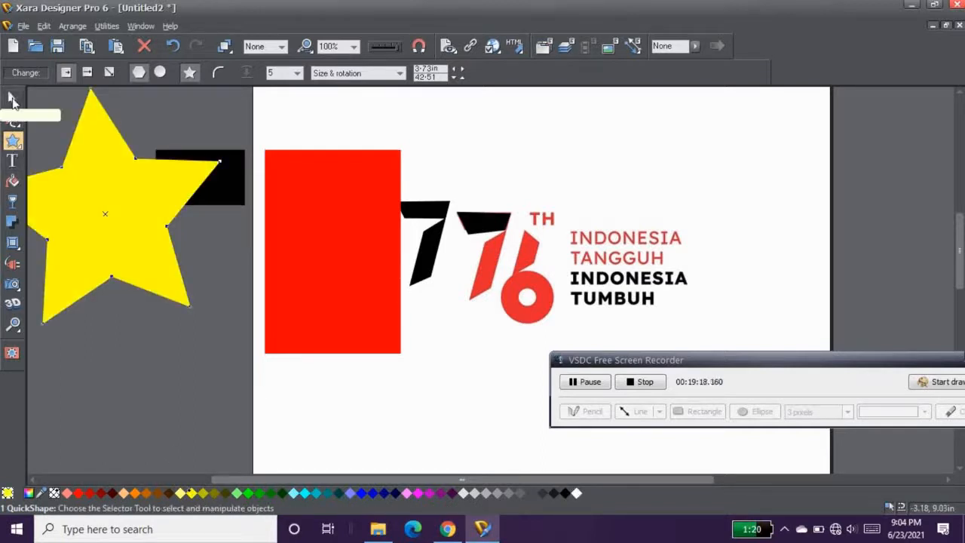
# Move the star to about X -2.77 in, Y 5.52 in and rotate it slightly clockwise until one point faces straight up.
pyautogui.click(12, 98)
pyautogui.moveTo(158, 183); pyautogui.dragTo(243, 280)
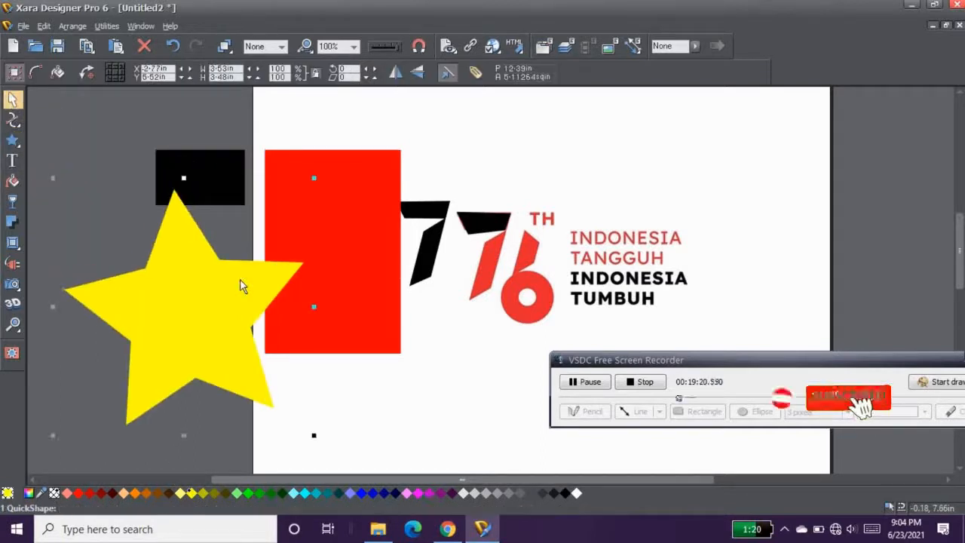
pyautogui.click(238, 285)
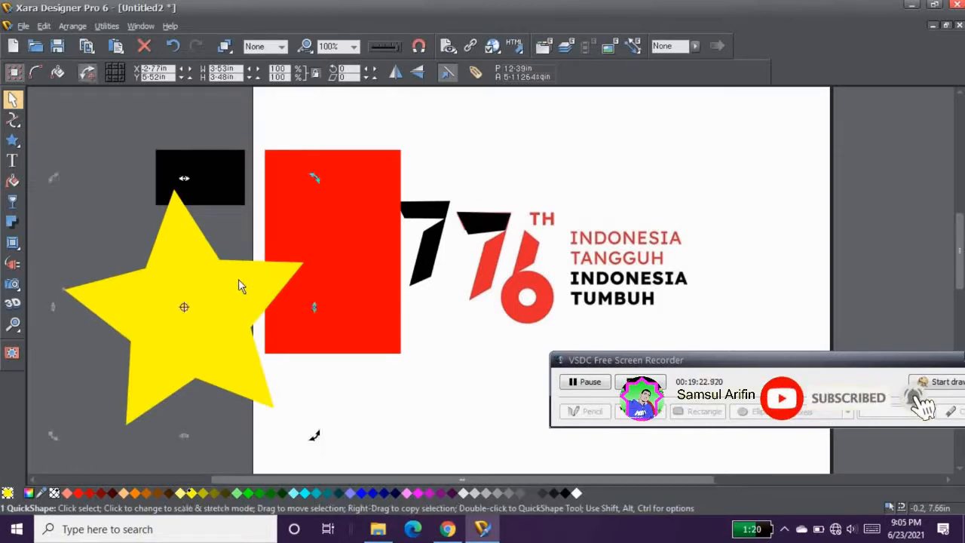
pyautogui.moveTo(316, 173); pyautogui.dragTo(329, 200)
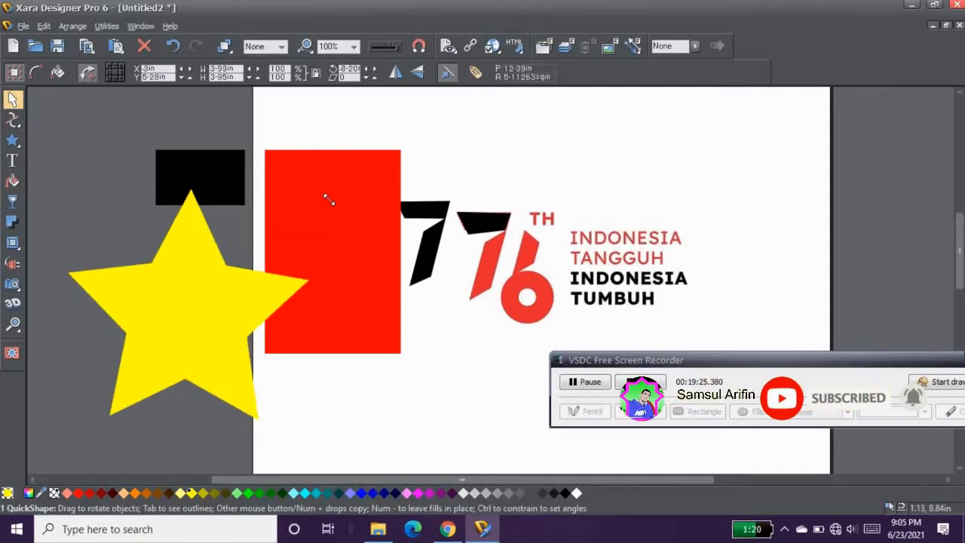
# Try the star with six points and as an ellipse, and restore it to a five-pointed star.
pyautogui.click(13, 141)
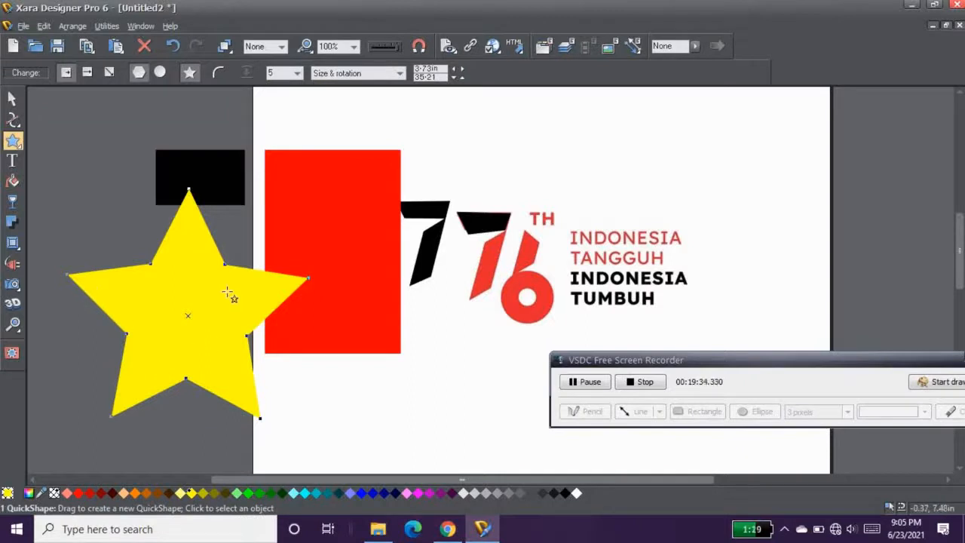
pyautogui.click(282, 72)
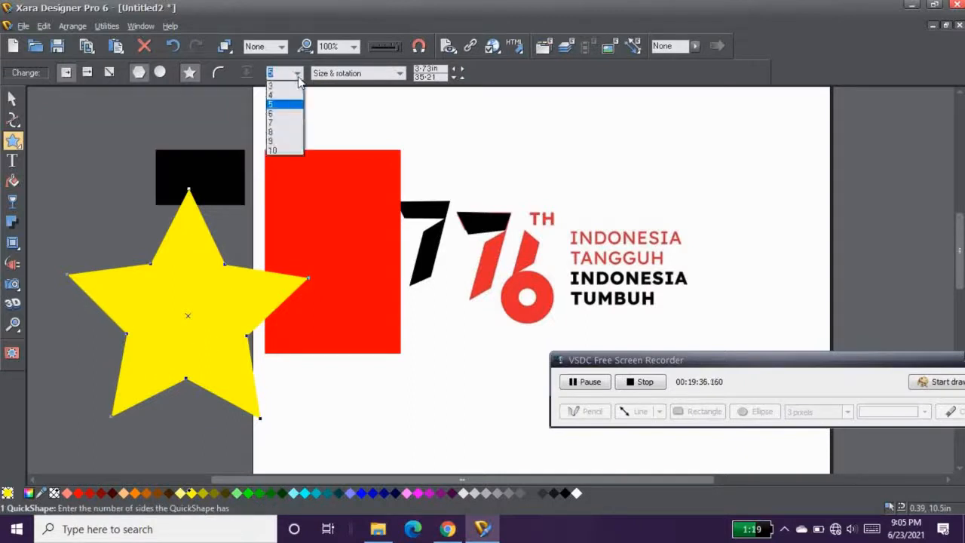
pyautogui.click(280, 113)
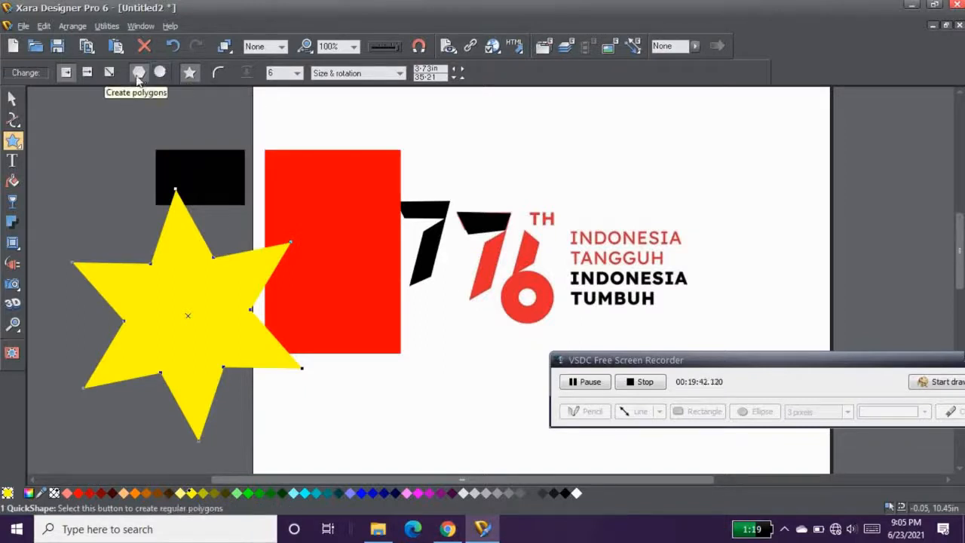
pyautogui.click(161, 74)
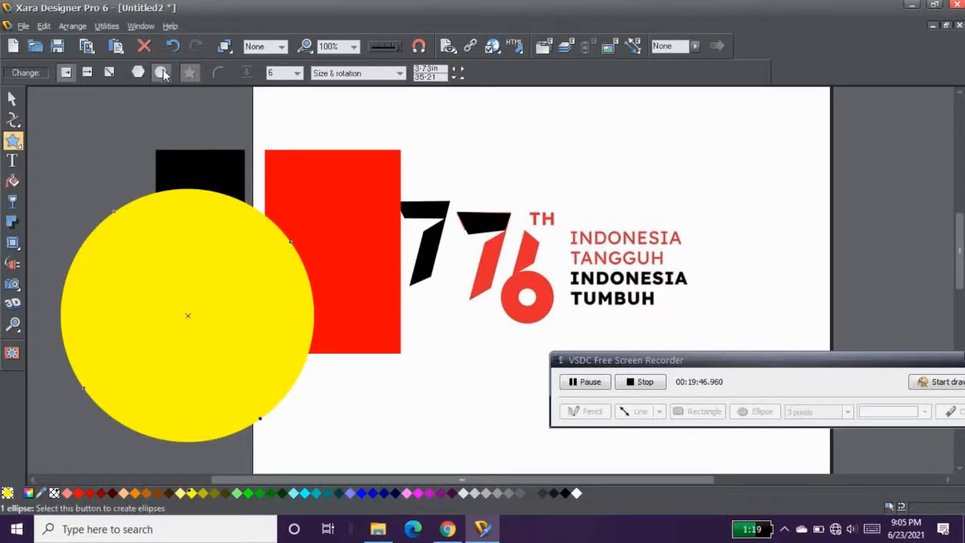
pyautogui.click(138, 71)
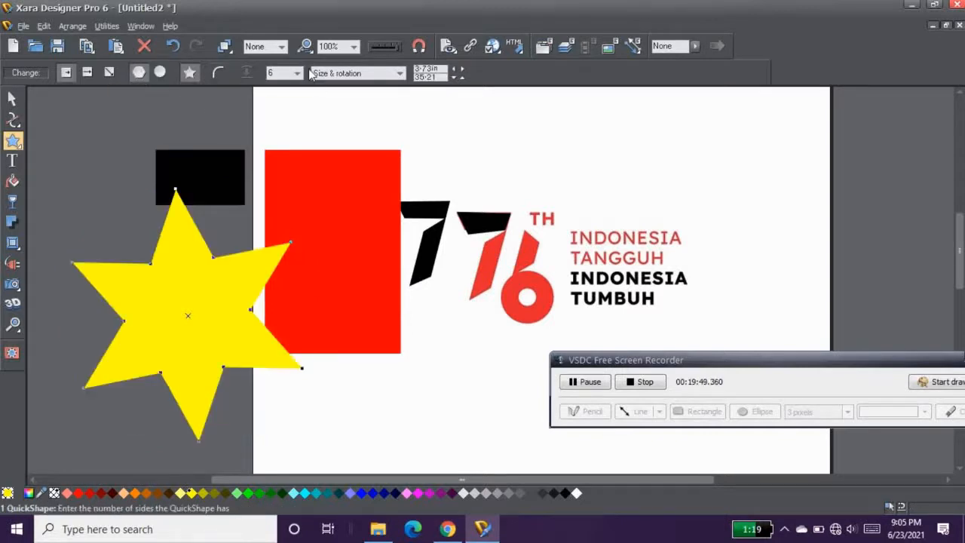
pyautogui.click(297, 72)
pyautogui.click(279, 106)
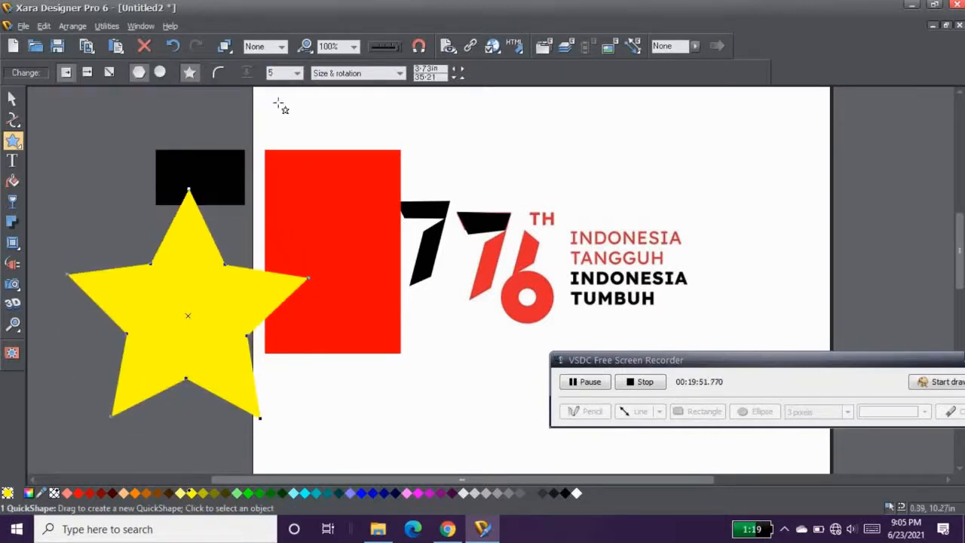
# Move the star to about X 4.45 in, Y 6.99 in and draw a circle about 1.43 in across below the small black rectangle.
pyautogui.click(13, 99)
pyautogui.moveTo(204, 252); pyautogui.dragTo(695, 153)
pyautogui.moveTo(12, 140)
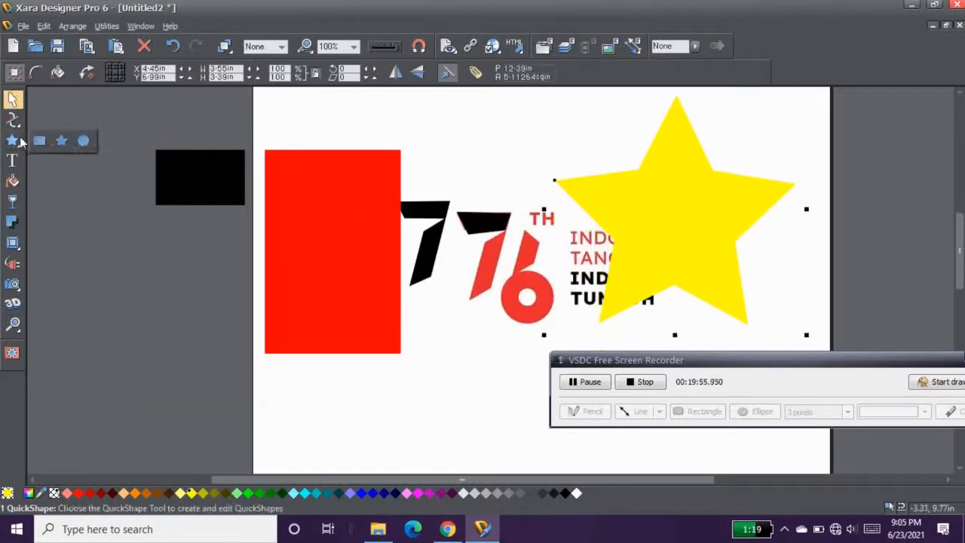
pyautogui.click(84, 140)
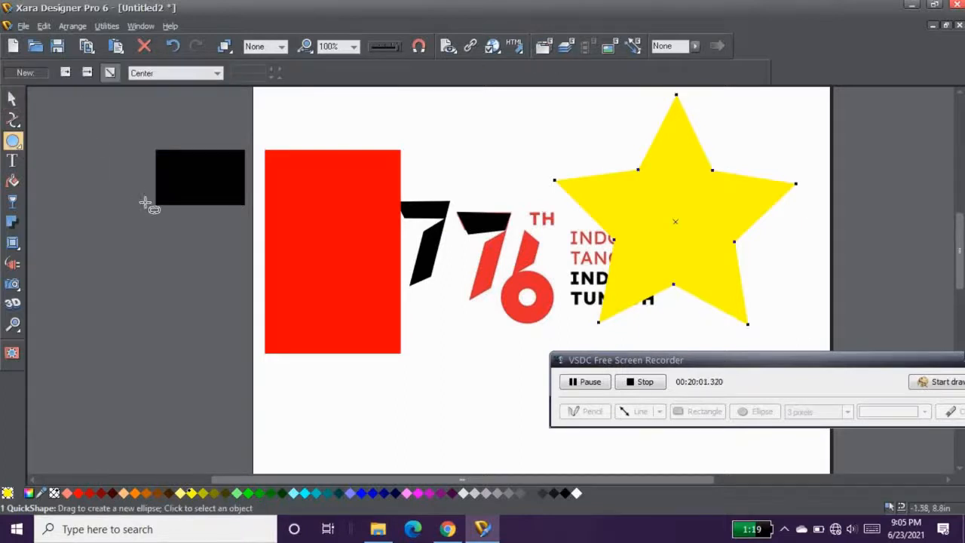
pyautogui.moveTo(134, 248)
pyautogui.mouseDown()
pyautogui.moveTo(221, 318)
pyautogui.moveTo(230, 341)
pyautogui.mouseUp()
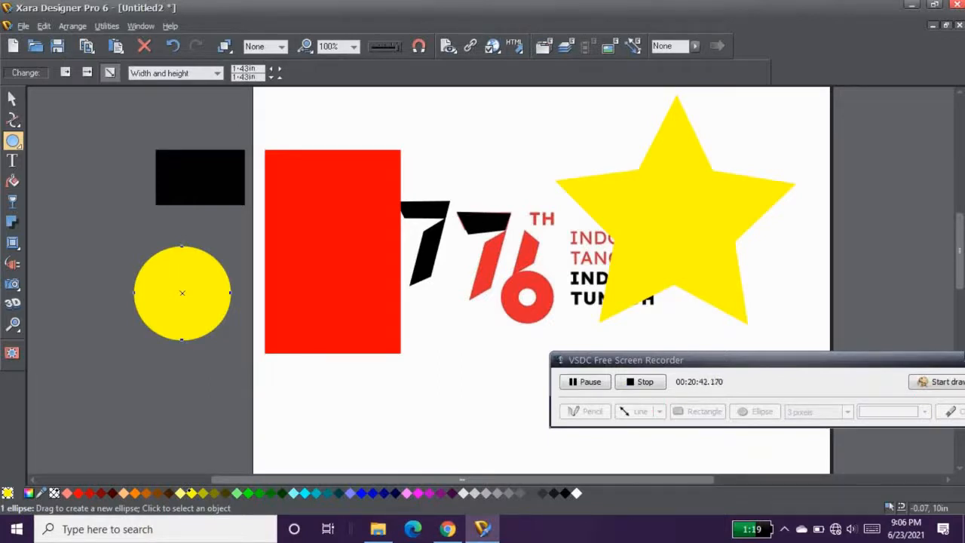
pyautogui.press('Return')
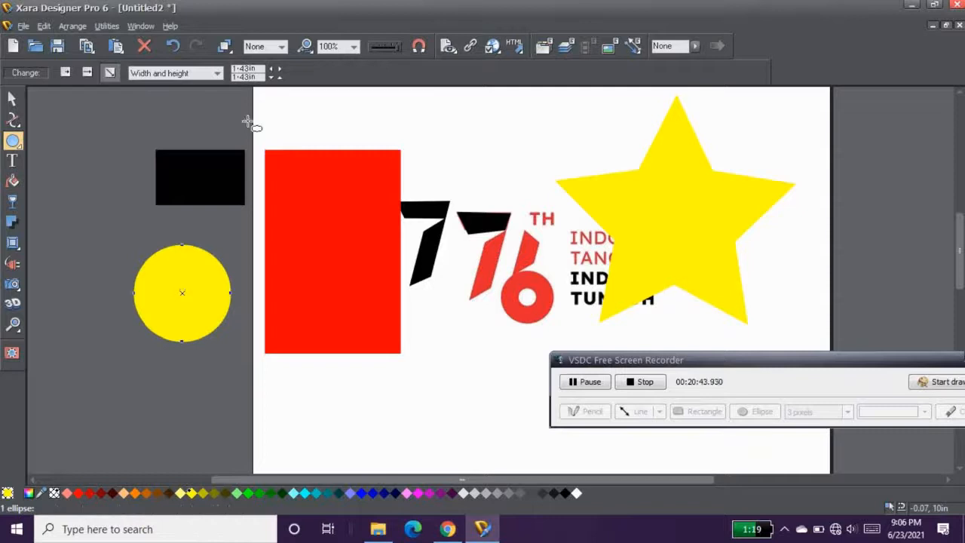
# Move the yellow circle onto the page below the black 7 and shrink it to about 0.67 in across.
pyautogui.click(12, 98)
pyautogui.moveTo(170, 263); pyautogui.dragTo(435, 344)
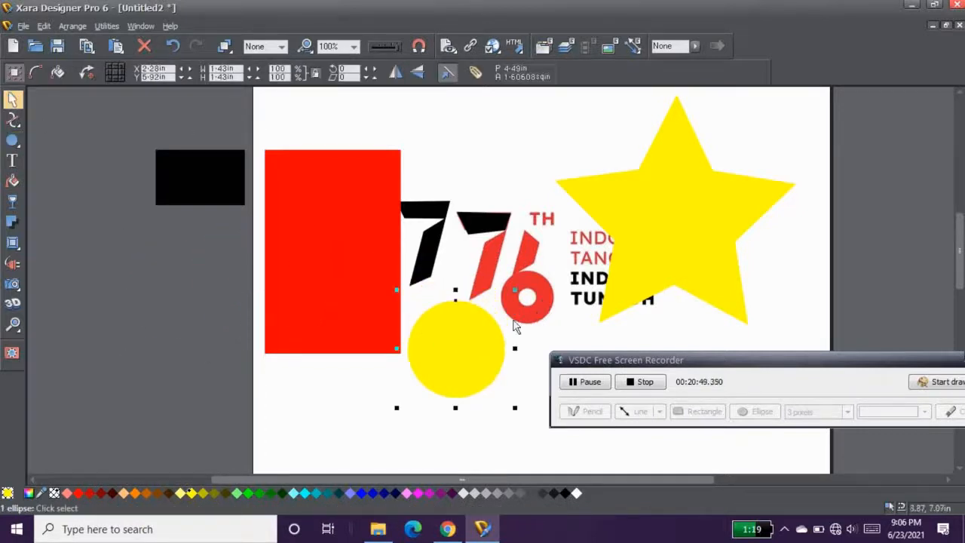
pyautogui.moveTo(515, 288); pyautogui.dragTo(448, 345)
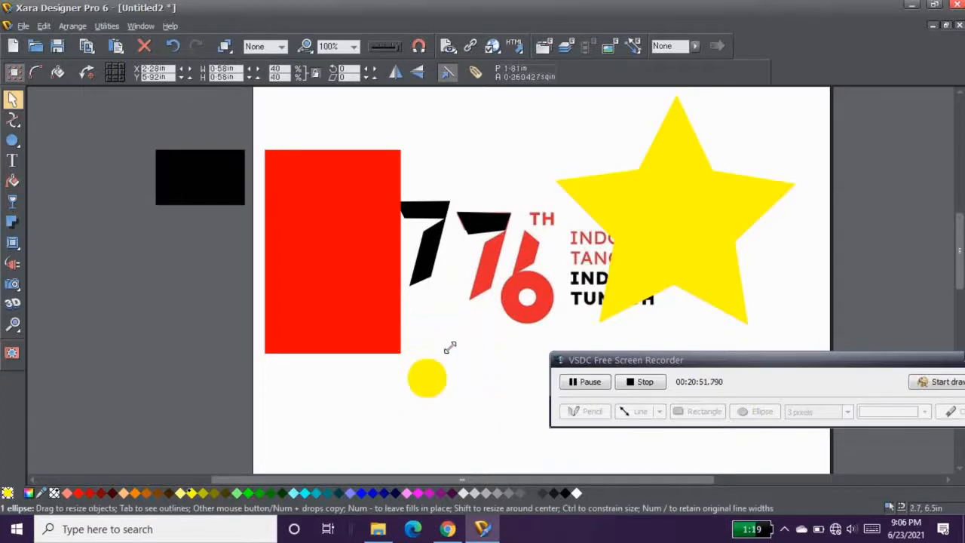
# Enlarge the circle to about 0.78 in to match the 6's ring, and move it above the logo to about X 3.52 in, Y 9.27 in.
pyautogui.moveTo(429, 390); pyautogui.dragTo(559, 329)
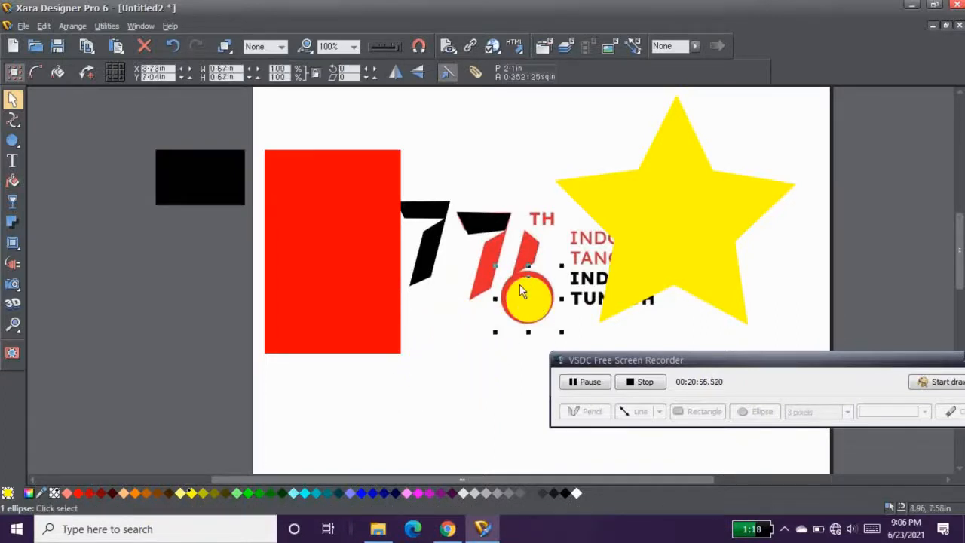
pyautogui.moveTo(494, 264); pyautogui.dragTo(489, 261)
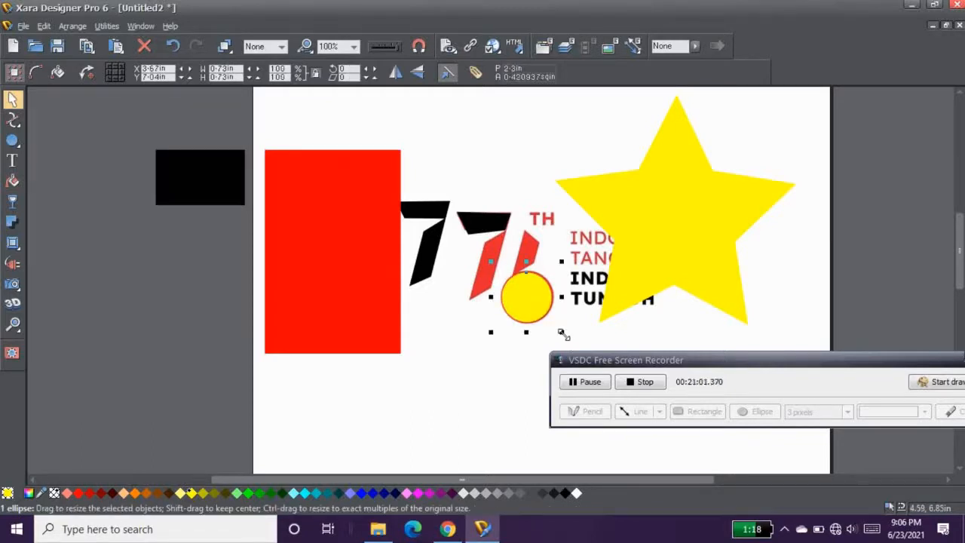
pyautogui.moveTo(561, 333); pyautogui.dragTo(562, 333)
pyautogui.moveTo(490, 262); pyautogui.dragTo(489, 261)
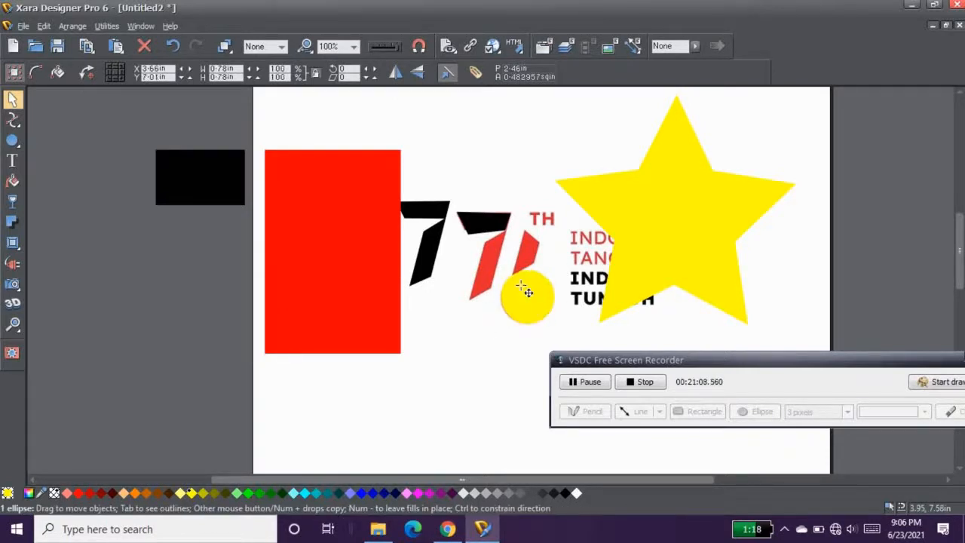
pyautogui.moveTo(524, 292); pyautogui.dragTo(509, 139)
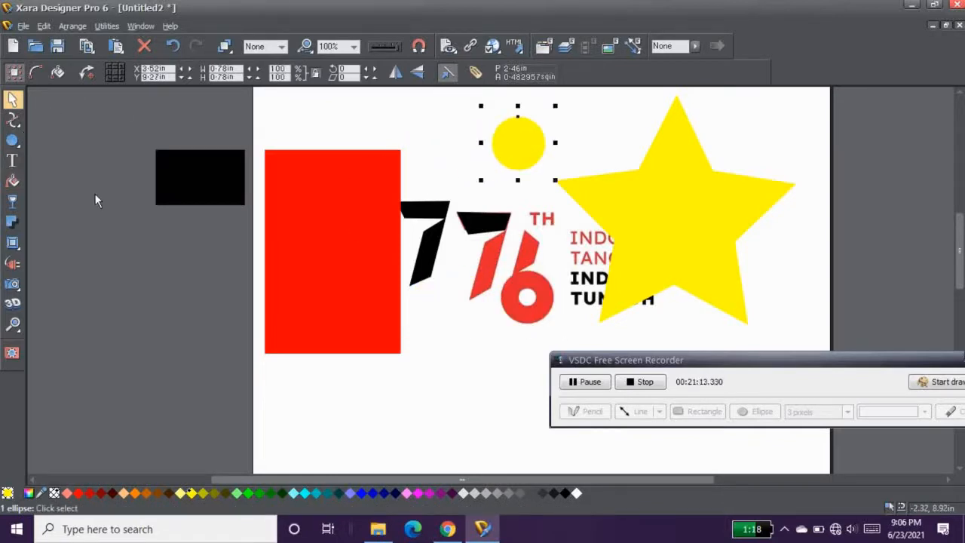
# Add a text line containing the author's full name below the red rectangle.
pyautogui.click(16, 166)
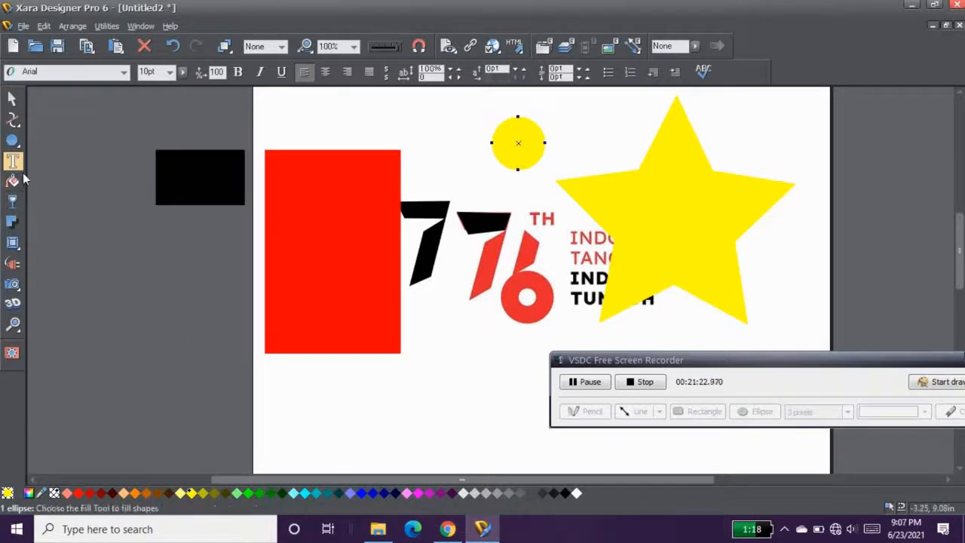
pyautogui.click(277, 403)
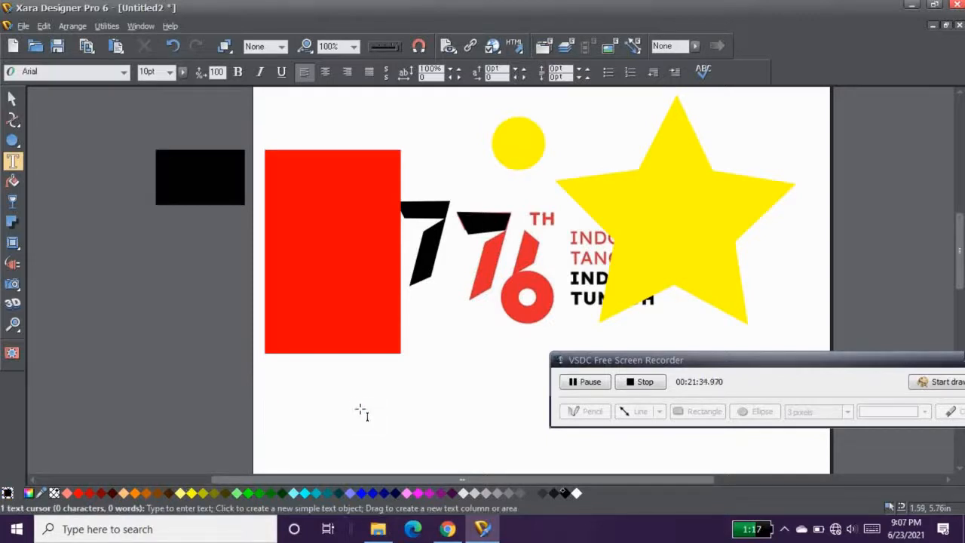
pyautogui.write('Samsu')
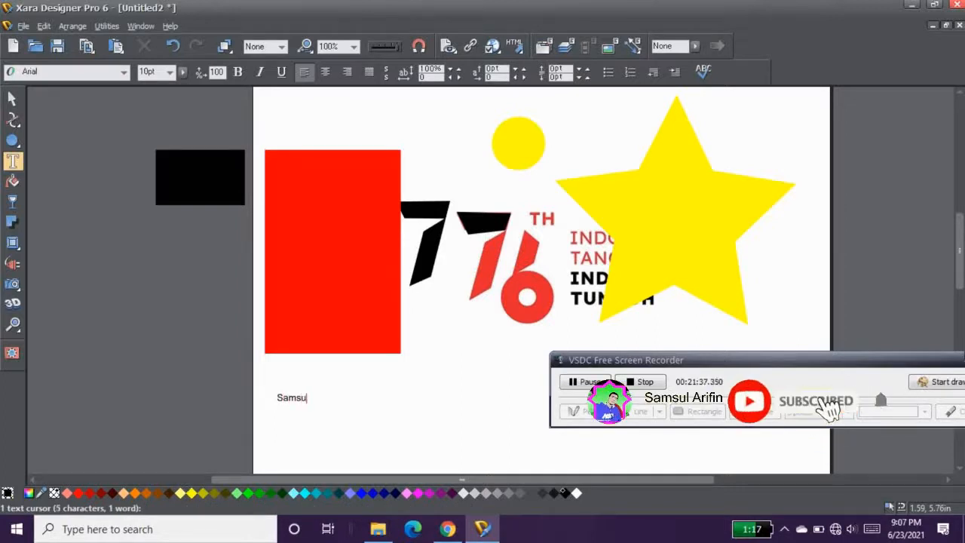
pyautogui.write('l Ari')
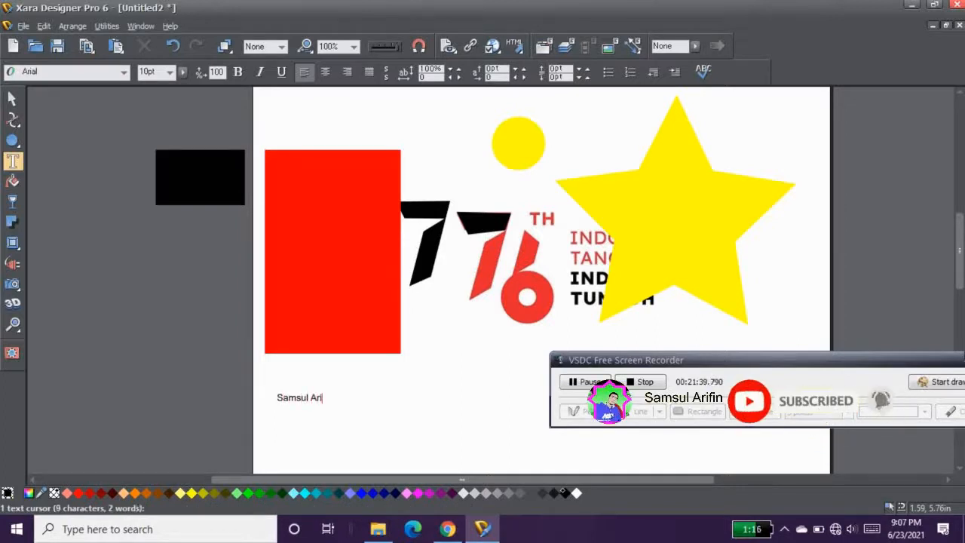
pyautogui.write('fin')
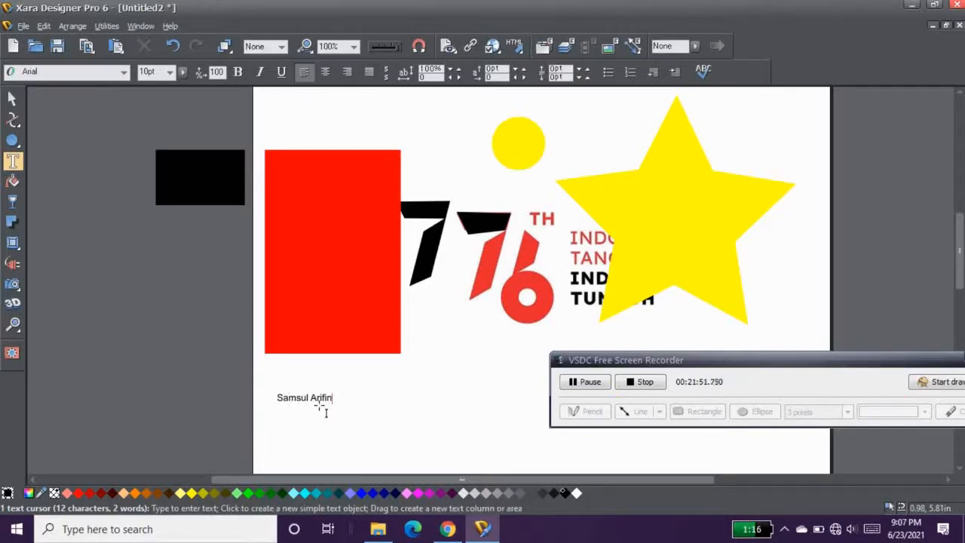
# Set the font of the whole name text to Impact.
pyautogui.hotkey('ctrl', 'a')
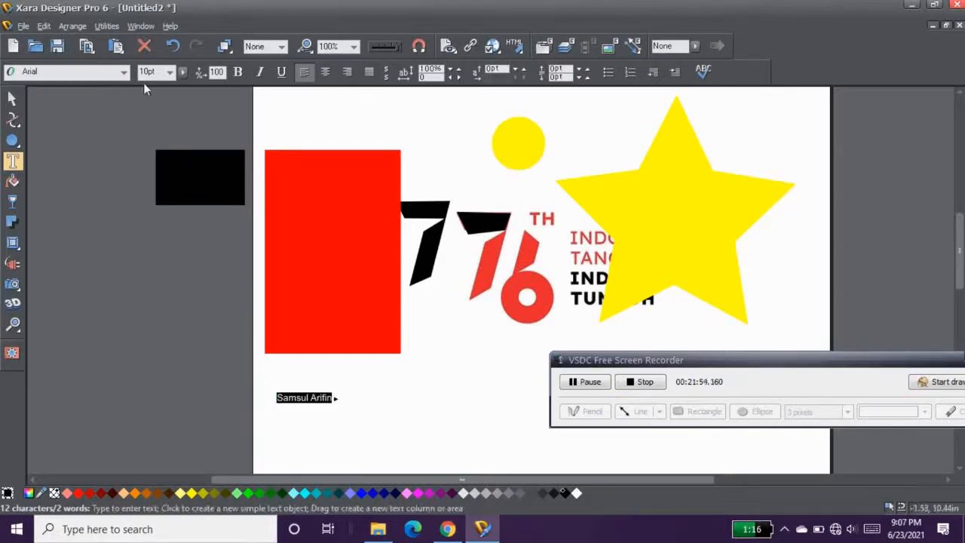
pyautogui.click(125, 75)
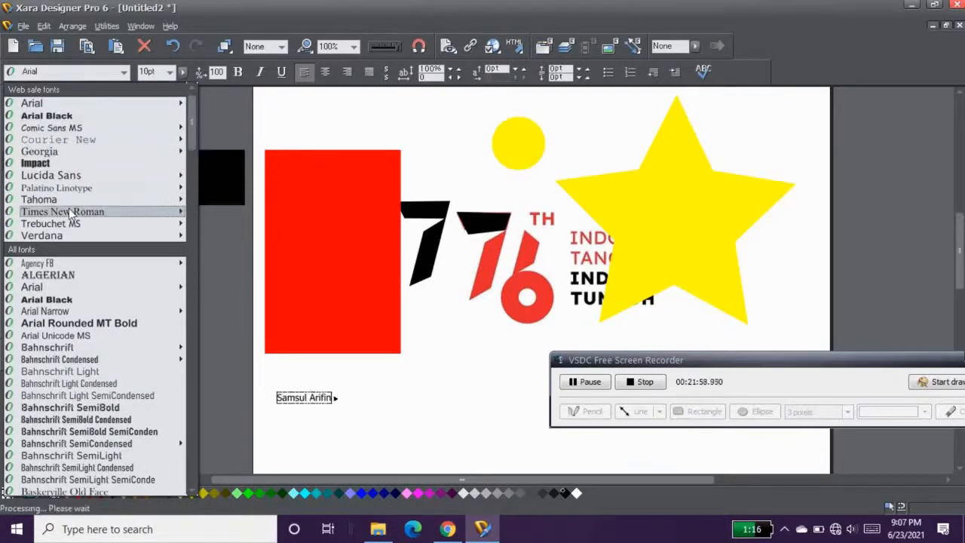
pyautogui.click(64, 170)
# Enlarge the name text to about 3.01 in wide by 0.46 in high and move it to about X -0.16 in, Y 5.88 in.
pyautogui.click(13, 99)
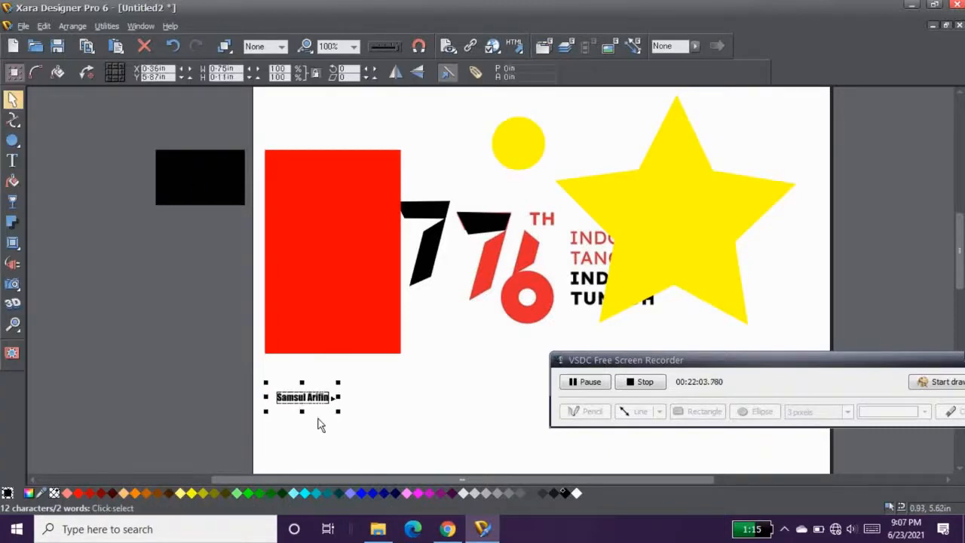
pyautogui.moveTo(338, 412)
pyautogui.mouseDown()
pyautogui.moveTo(375, 433)
pyautogui.moveTo(341, 412)
pyautogui.mouseUp()
pyautogui.click(12, 161)
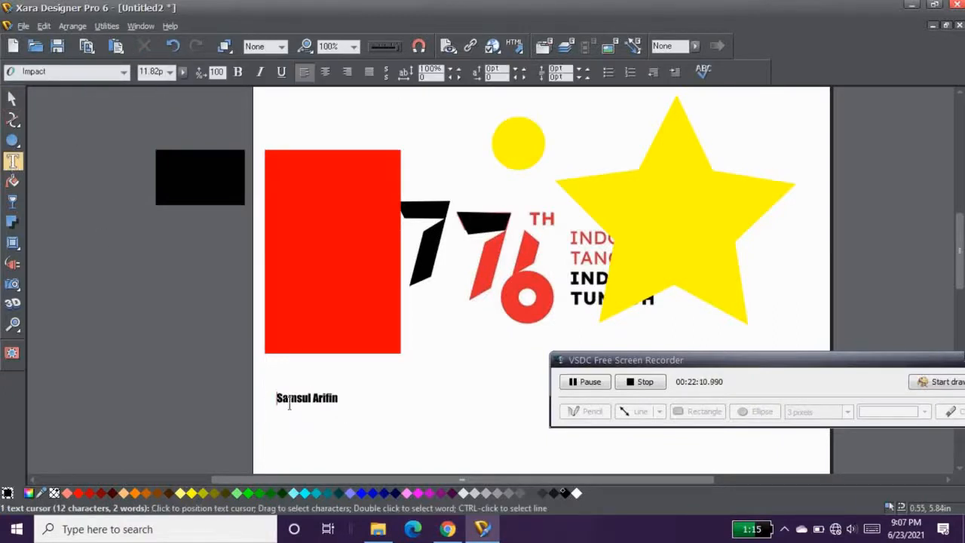
pyautogui.click(18, 101)
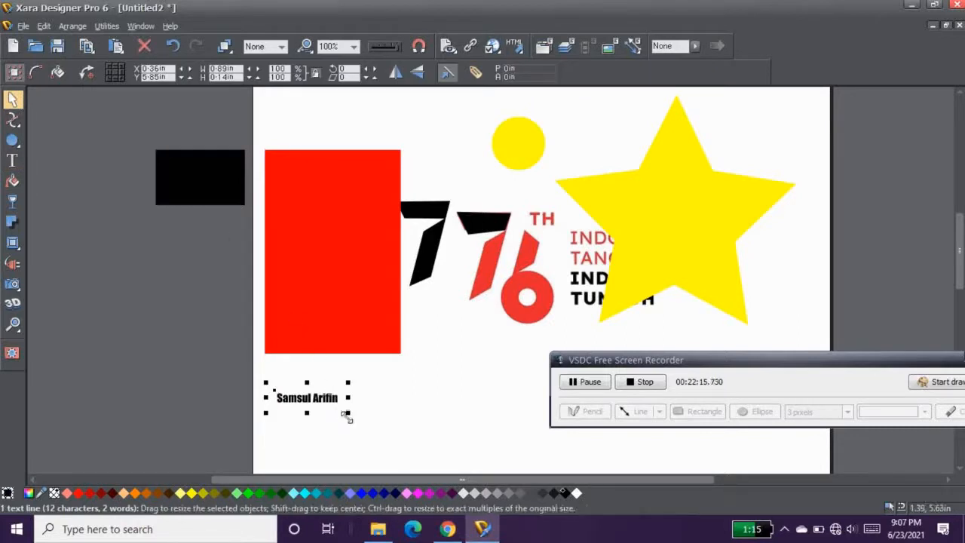
pyautogui.moveTo(348, 414); pyautogui.dragTo(478, 433)
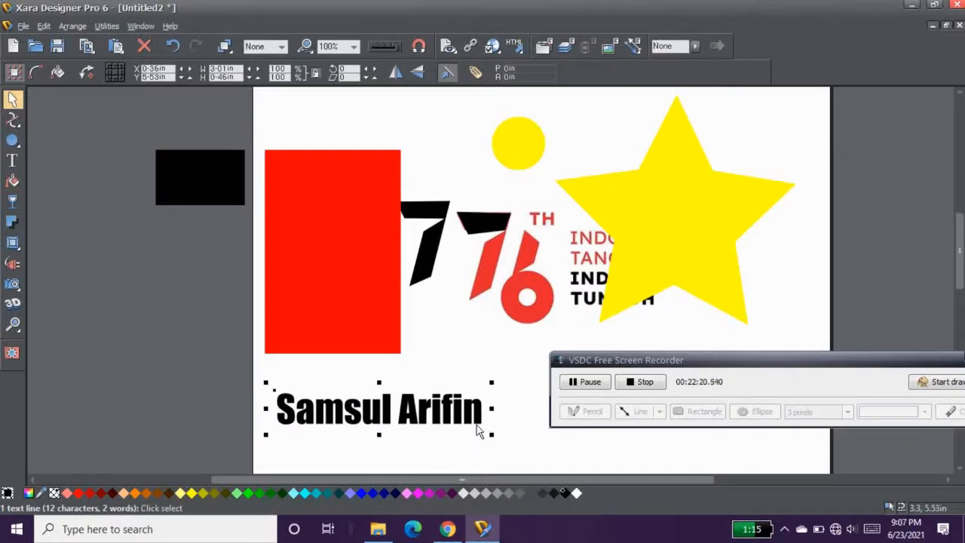
pyautogui.moveTo(479, 429); pyautogui.dragTo(443, 407)
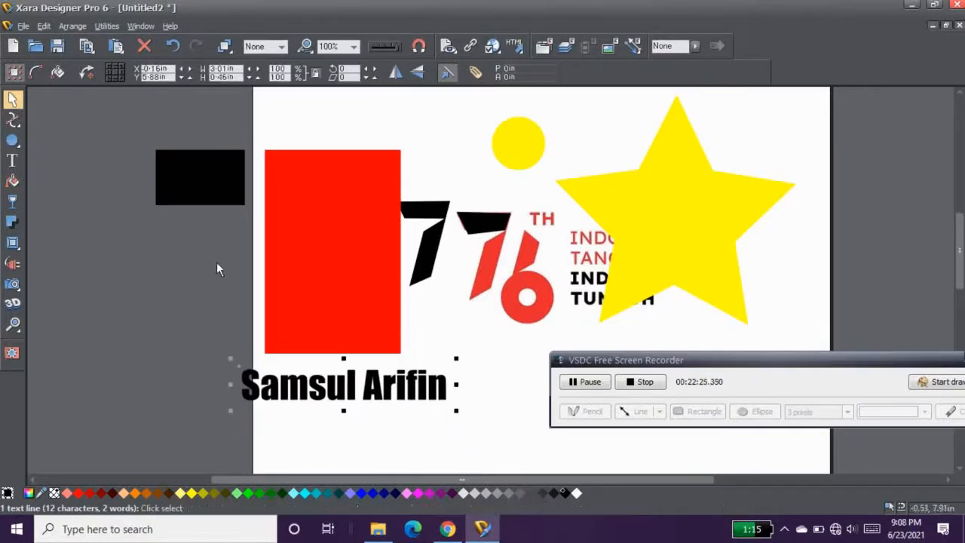
# Move the name text to about X -0.93 in, Y 6.75 in, and look through the available fonts for it.
pyautogui.moveTo(279, 397); pyautogui.dragTo(227, 339)
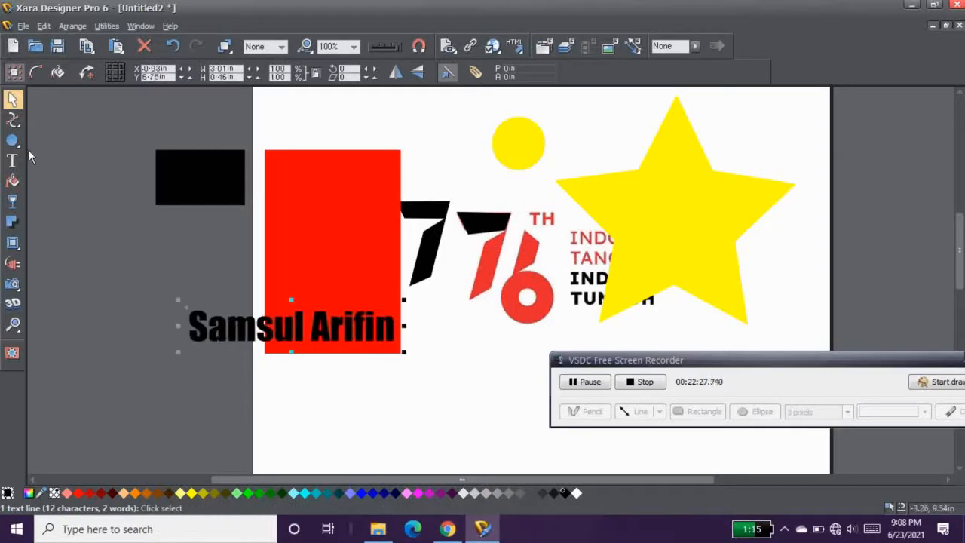
pyautogui.click(12, 160)
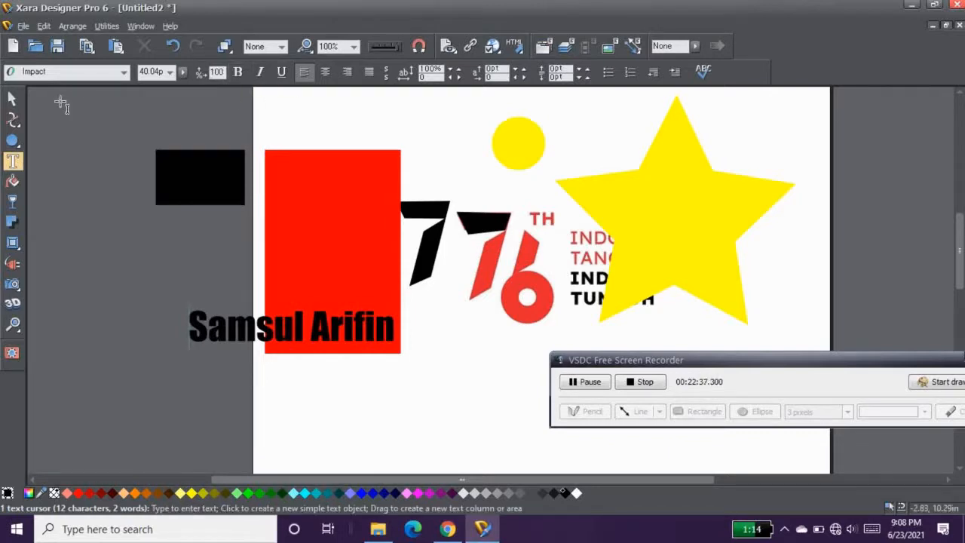
pyautogui.click(121, 73)
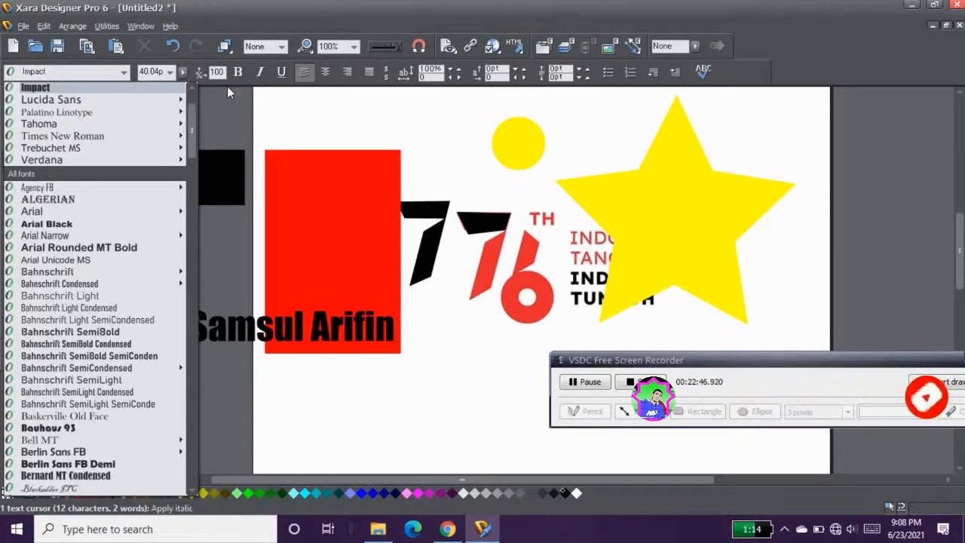
pyautogui.moveTo(179, 103)
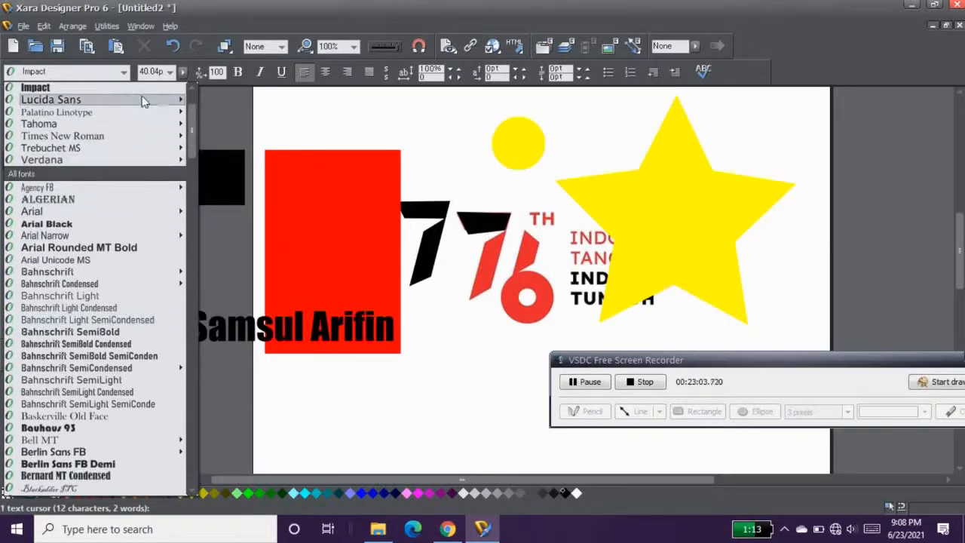
pyautogui.scroll(3, 194, 121)
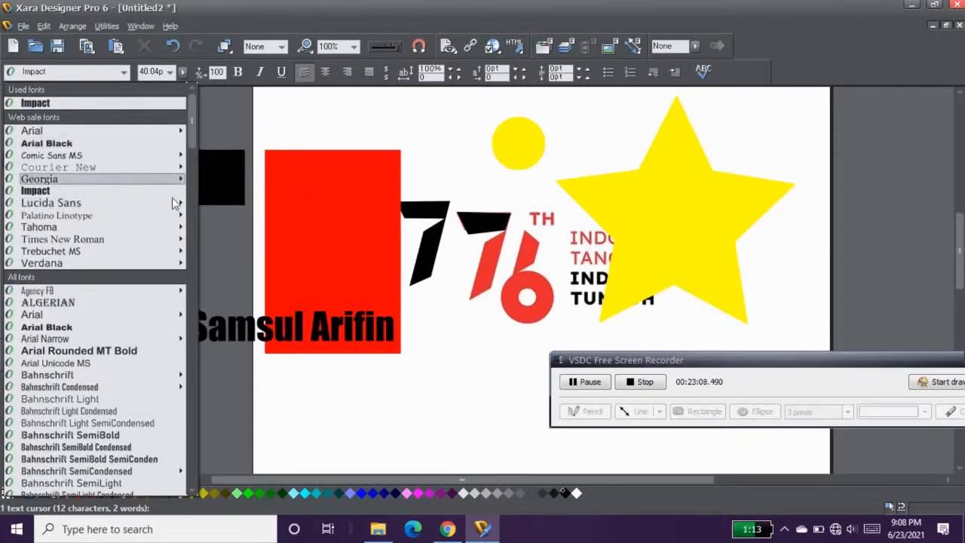
pyautogui.click(226, 330)
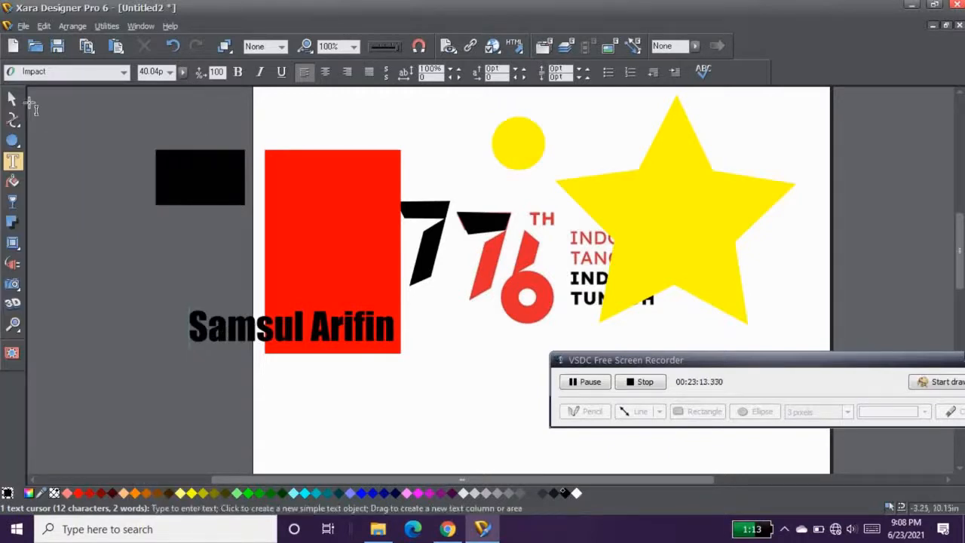
# Preview the whole name text in Times New Roman and its Italic style without applying the font.
pyautogui.hotkey('ctrl', 'a')
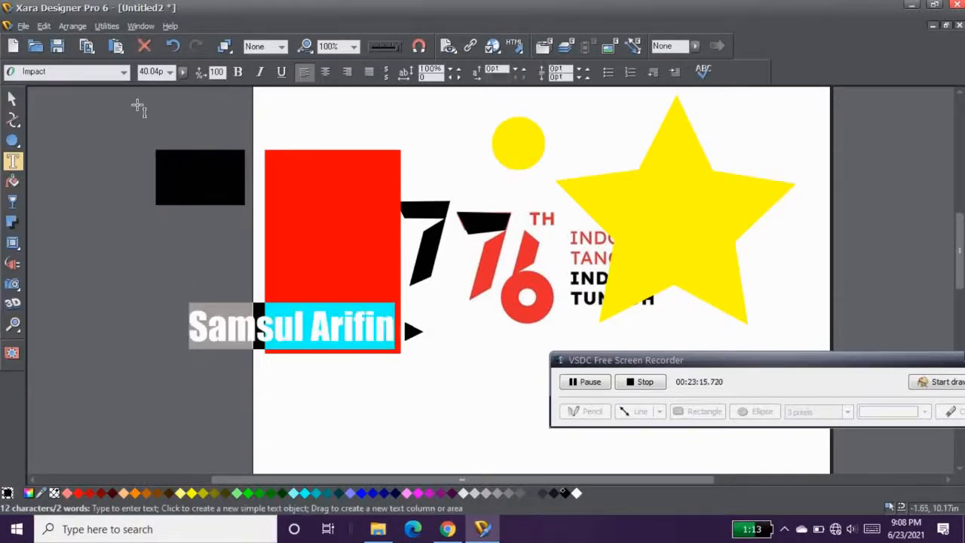
pyautogui.click(121, 72)
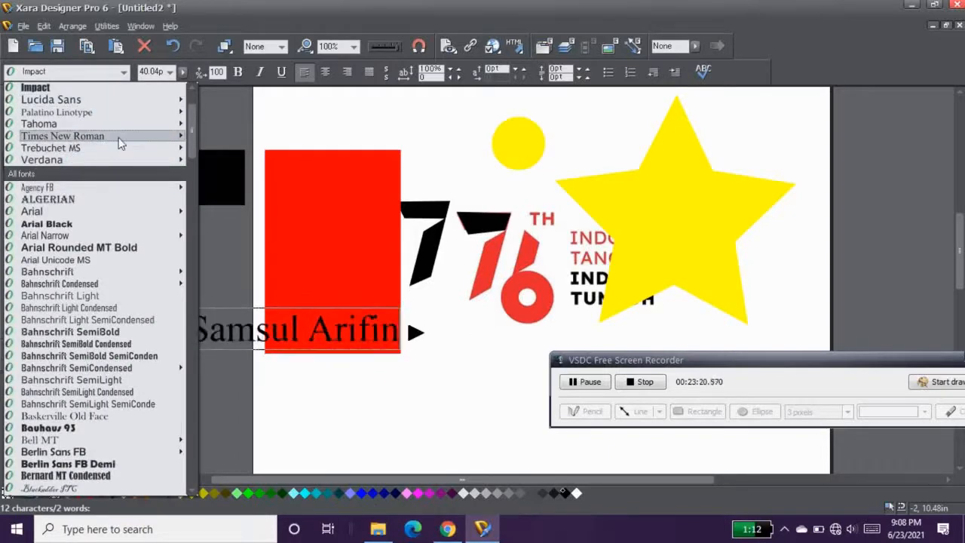
pyautogui.moveTo(145, 145)
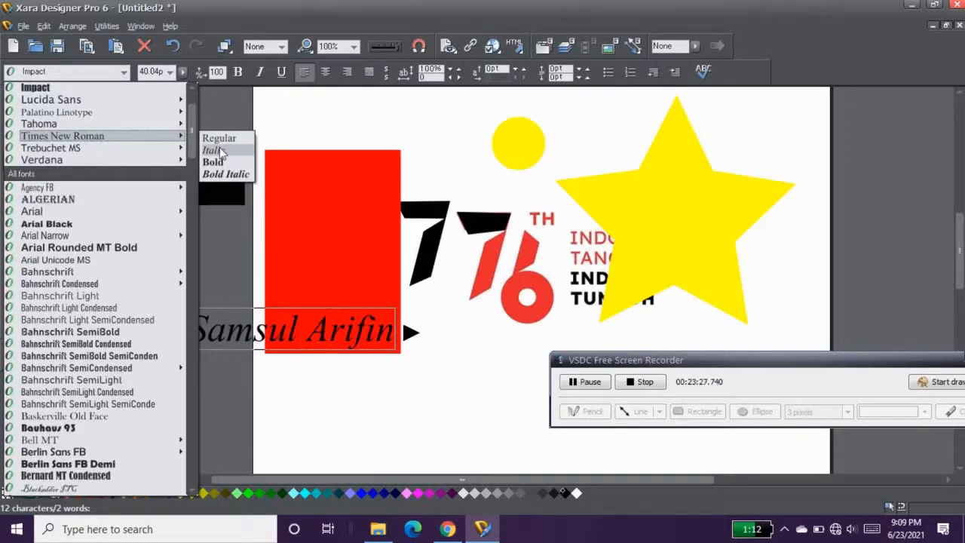
pyautogui.click(211, 108)
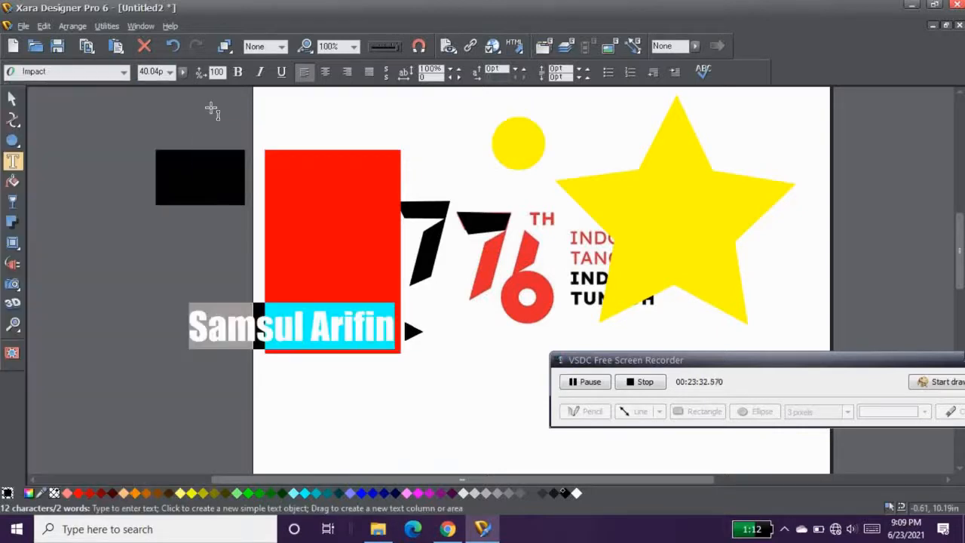
# Move the name text to about X 0.85 in, Y 5.39 in, and the red rectangle to about X 0.08 in, Y 7.01 in.
pyautogui.click(14, 98)
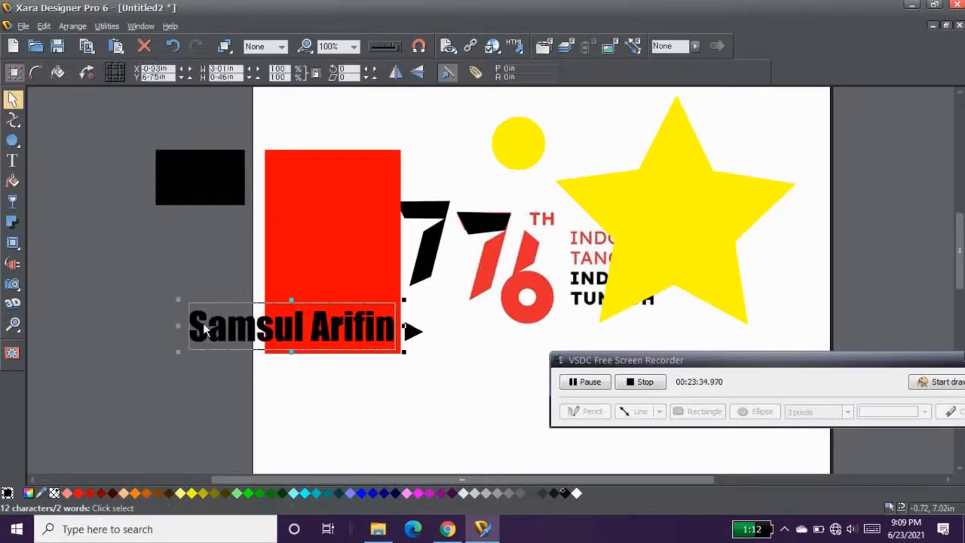
pyautogui.moveTo(203, 322); pyautogui.dragTo(323, 355)
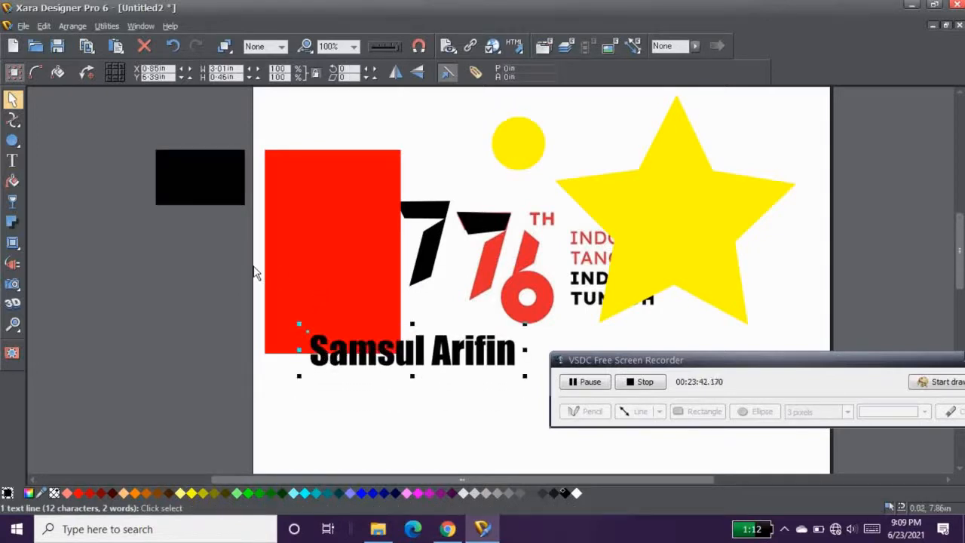
pyautogui.moveTo(304, 181); pyautogui.dragTo(288, 111)
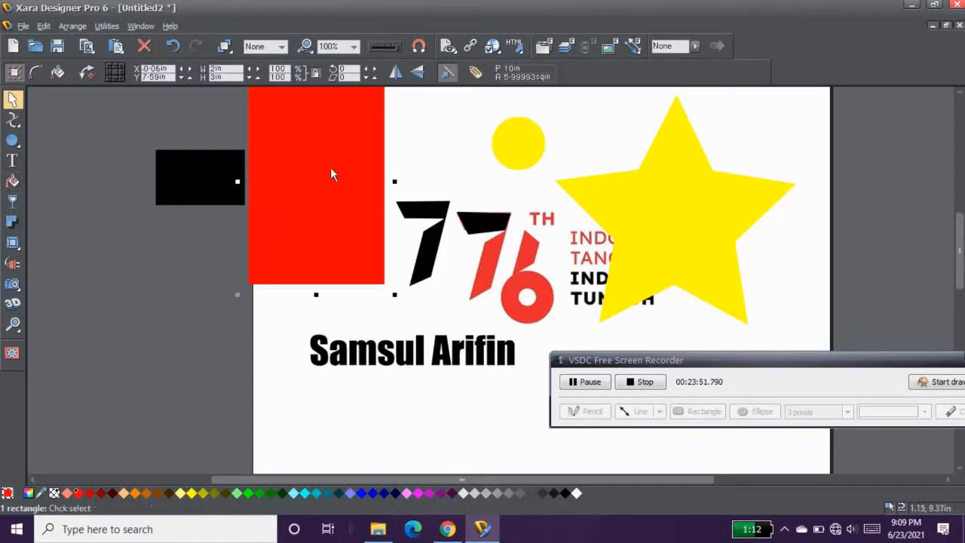
pyautogui.moveTo(330, 169); pyautogui.dragTo(307, 213)
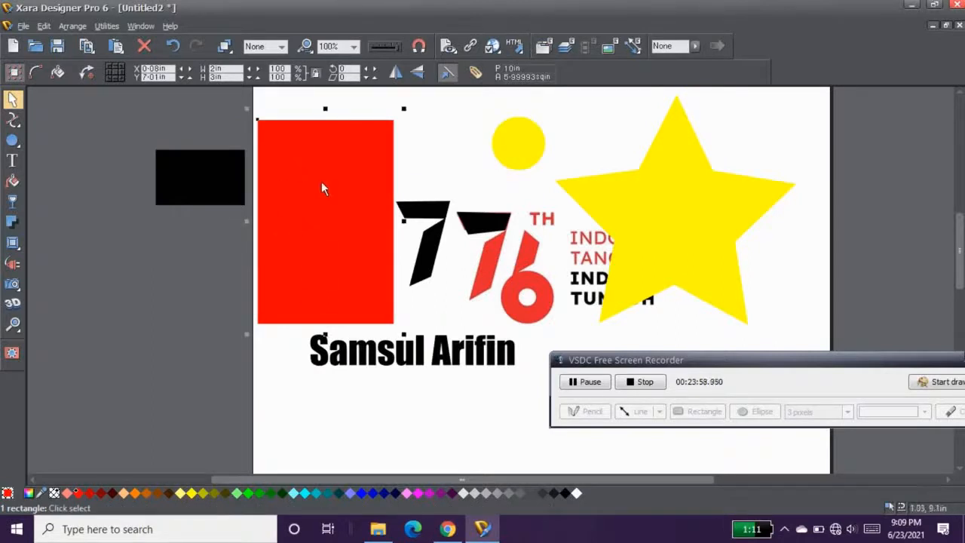
# Give the red rectangle a Linear fill and stretch the gradient horizontally from just outside its left edge to near its right edge.
pyautogui.click(13, 181)
pyautogui.click(73, 72)
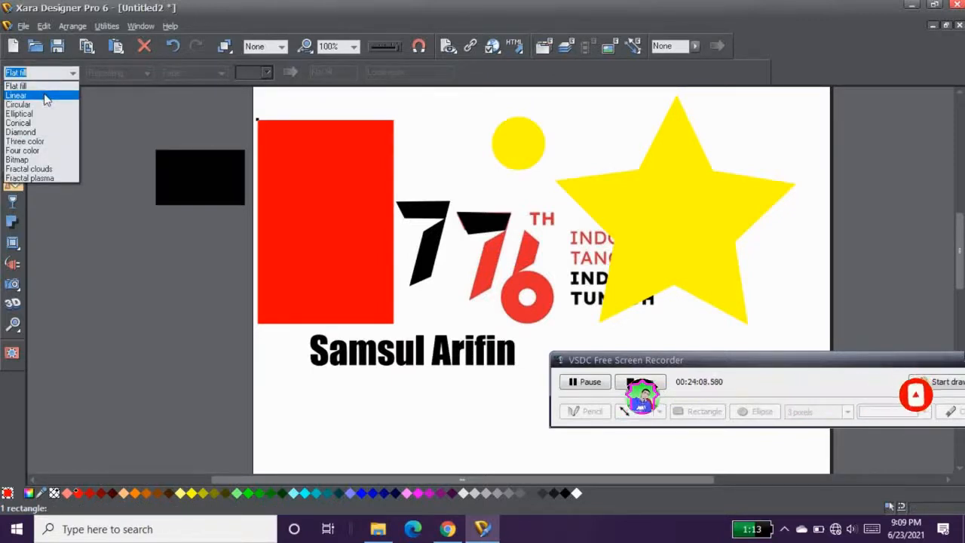
pyautogui.click(46, 98)
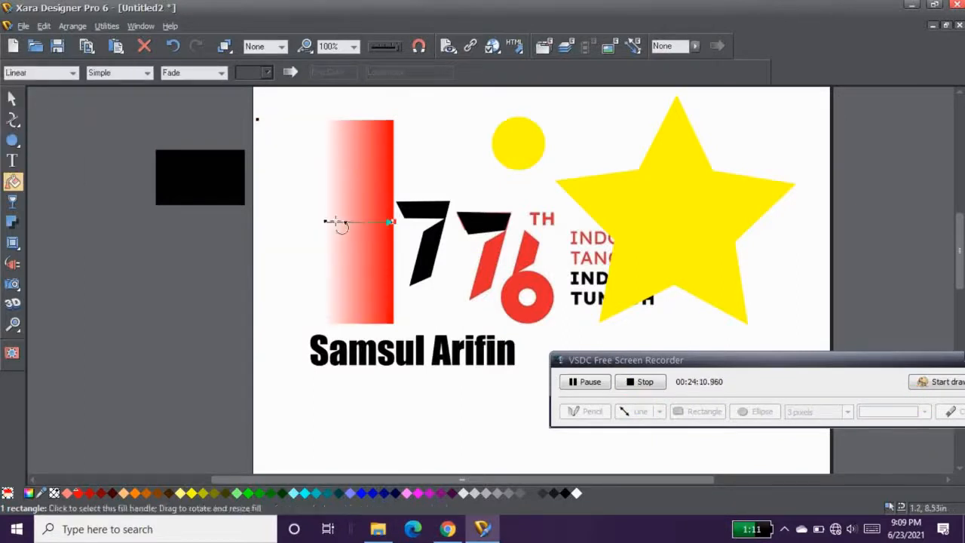
pyautogui.moveTo(390, 222); pyautogui.dragTo(235, 222)
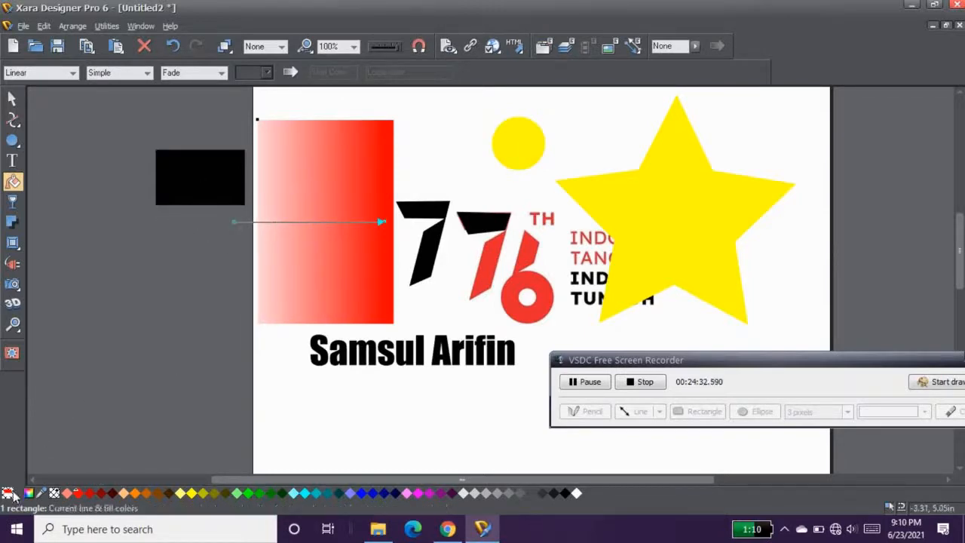
# Compare the current line and fill colors of the black rectangle, the gradient rectangle and the star.
pyautogui.click(171, 181)
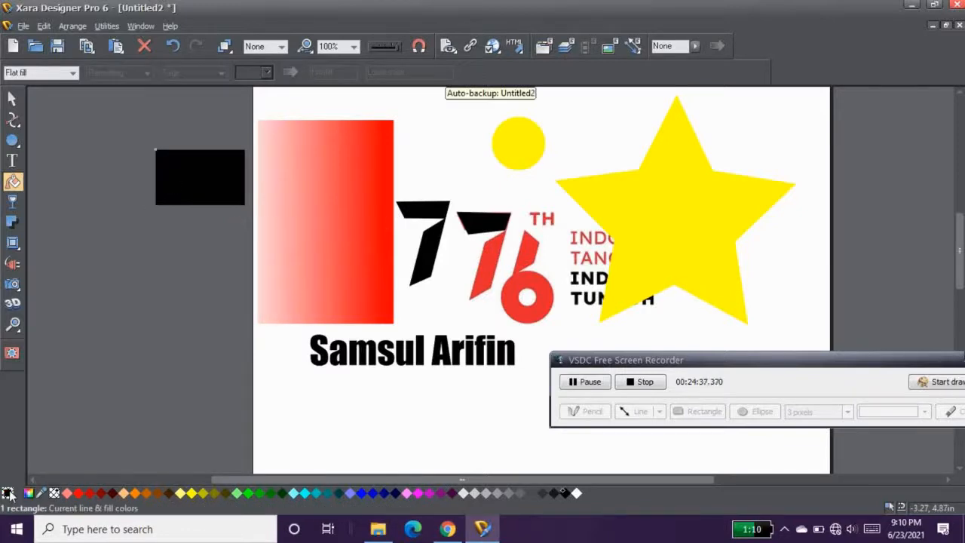
pyautogui.click(344, 256)
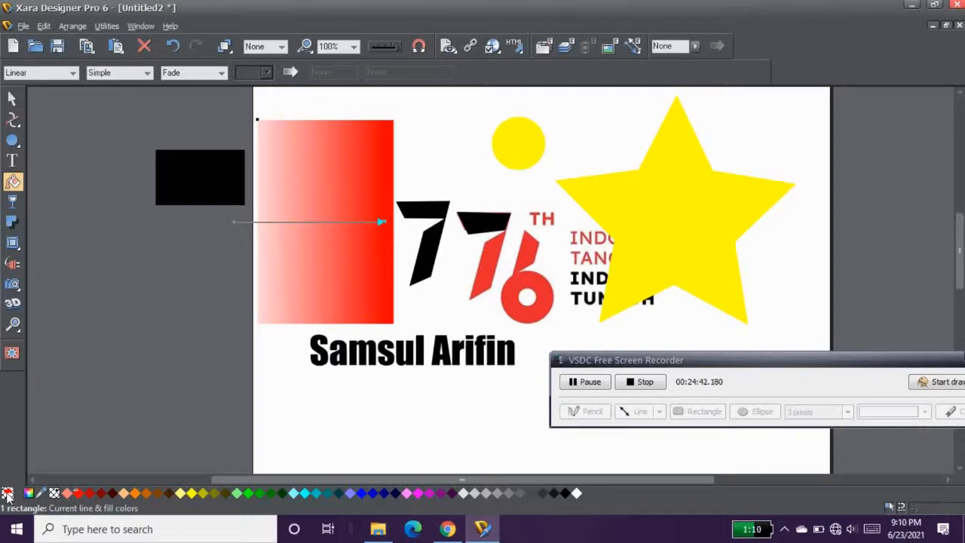
pyautogui.click(636, 210)
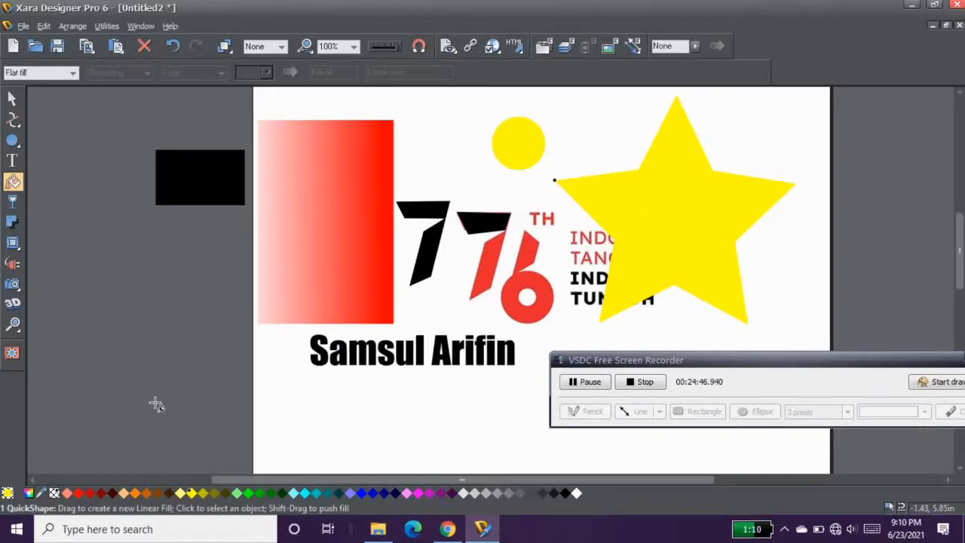
pyautogui.click(348, 198)
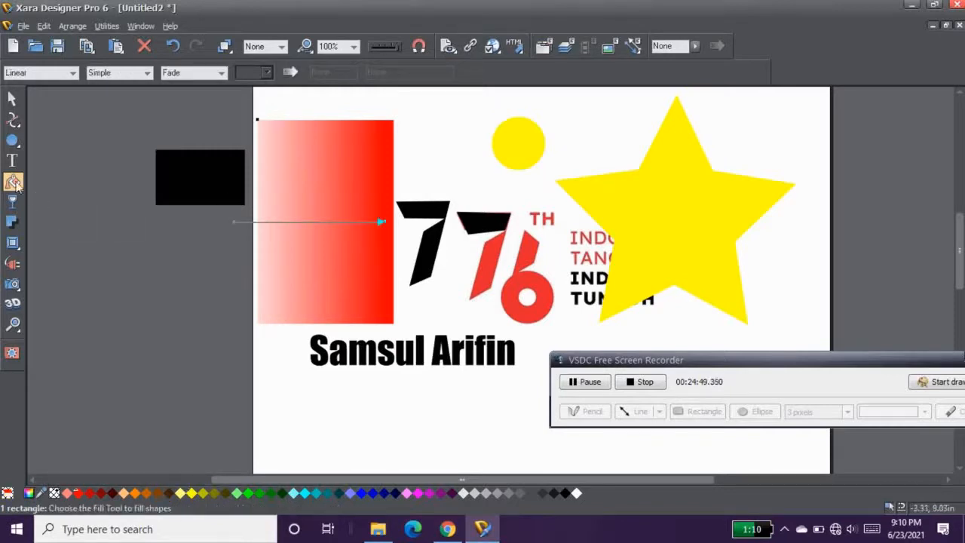
# Set the start color of the rectangle's linear gradient to a saturated yellow in the Color editor.
pyautogui.click(7, 494)
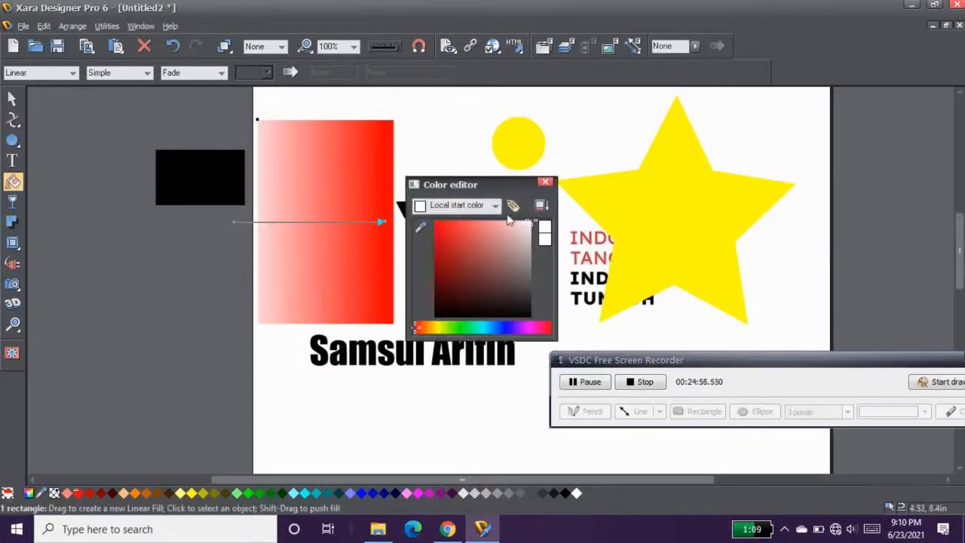
pyautogui.click(495, 206)
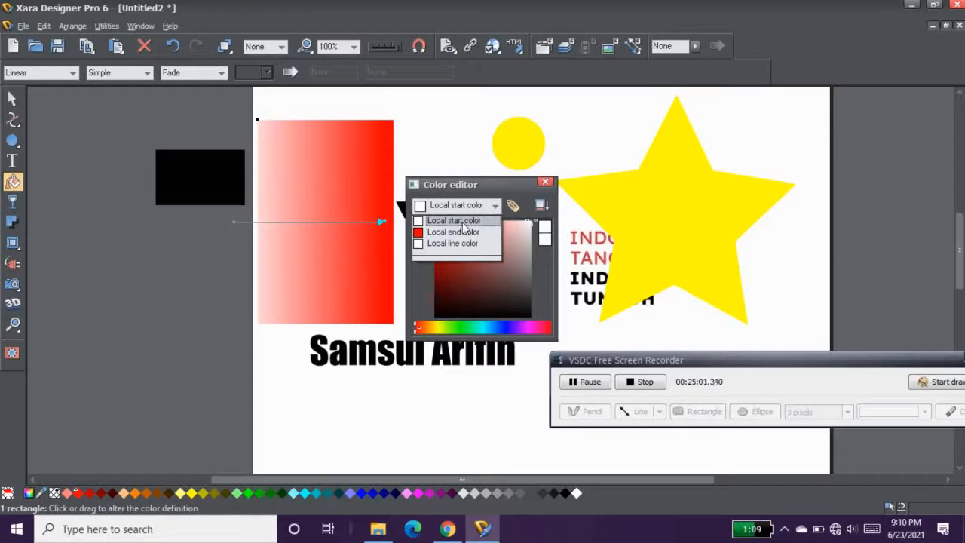
pyautogui.click(461, 222)
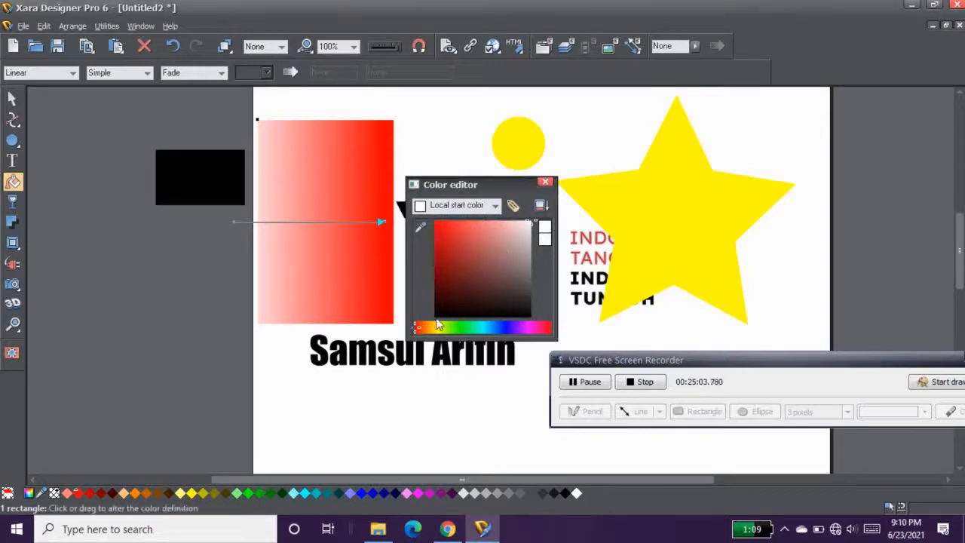
pyautogui.click(415, 330)
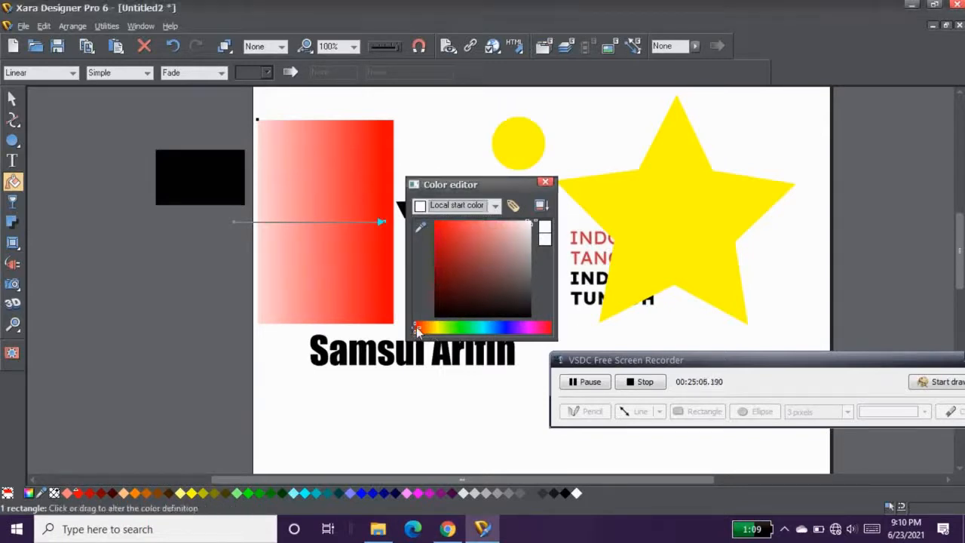
pyautogui.moveTo(419, 328); pyautogui.dragTo(437, 329)
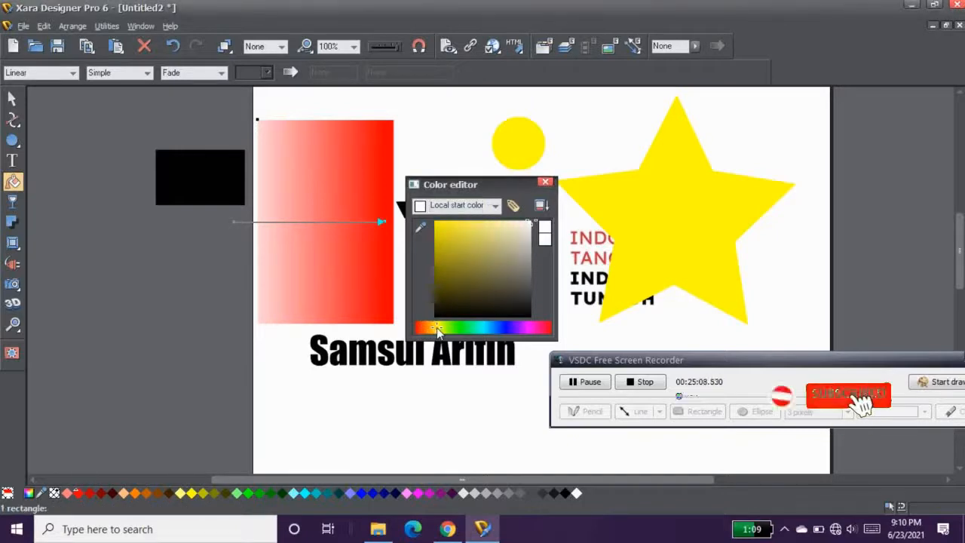
pyautogui.click(510, 226)
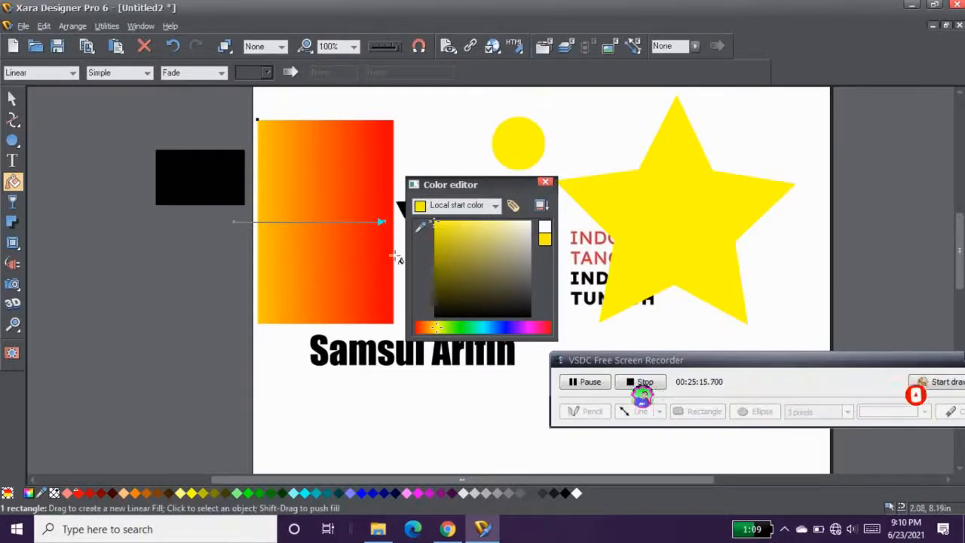
# Set the local end color of the rectangle's linear gradient to blue.
pyautogui.click(491, 205)
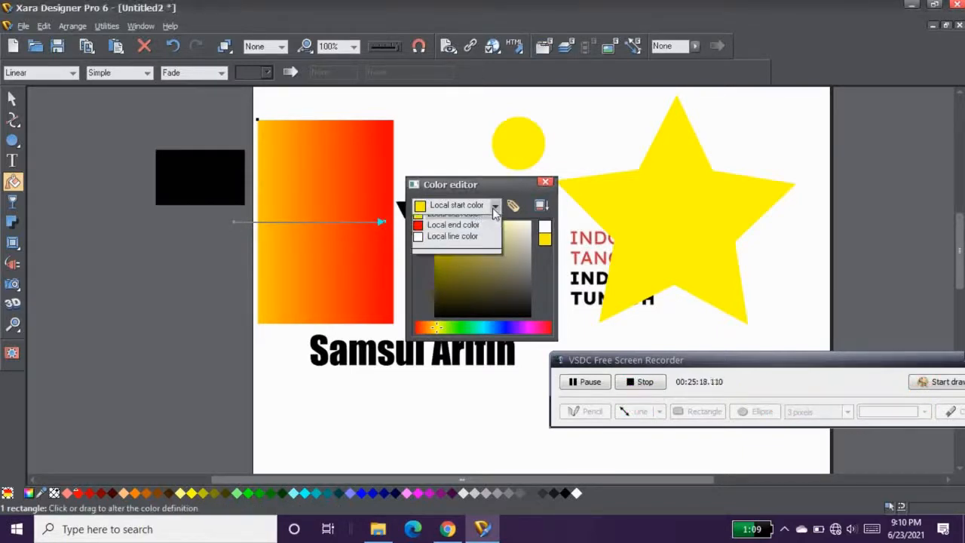
pyautogui.click(469, 231)
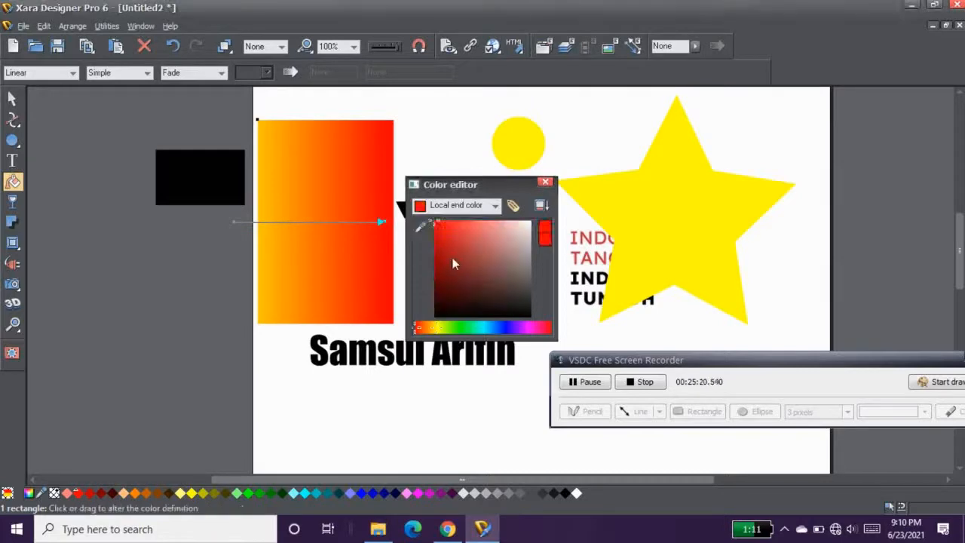
pyautogui.moveTo(415, 325); pyautogui.dragTo(499, 321)
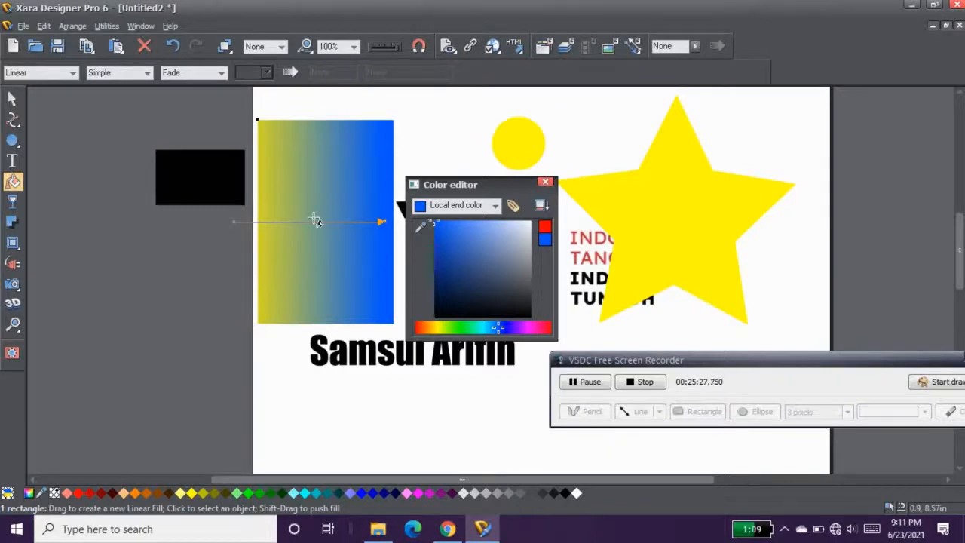
# Change the rectangle's gradient to a Circular fill and move its yellow center to about the middle of the rectangle.
pyautogui.click(66, 74)
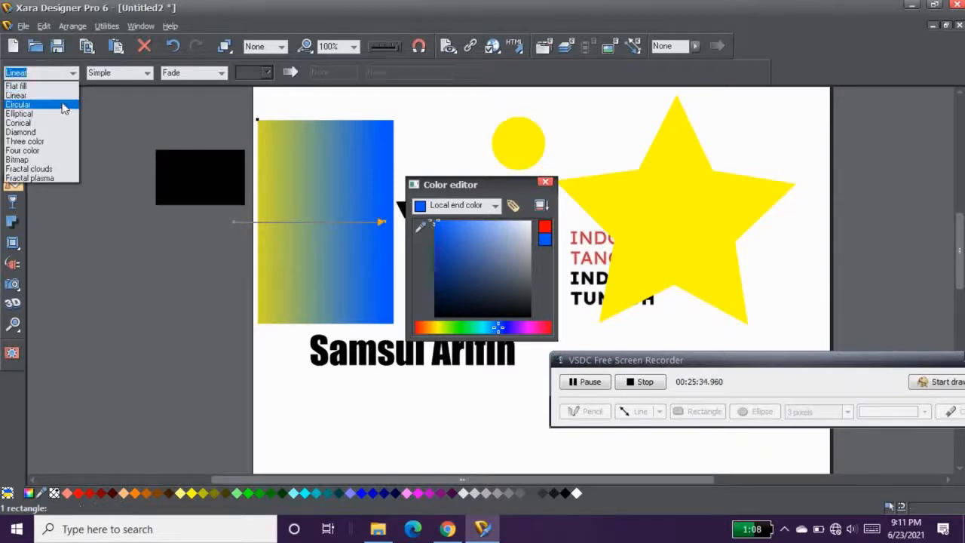
pyautogui.click(64, 105)
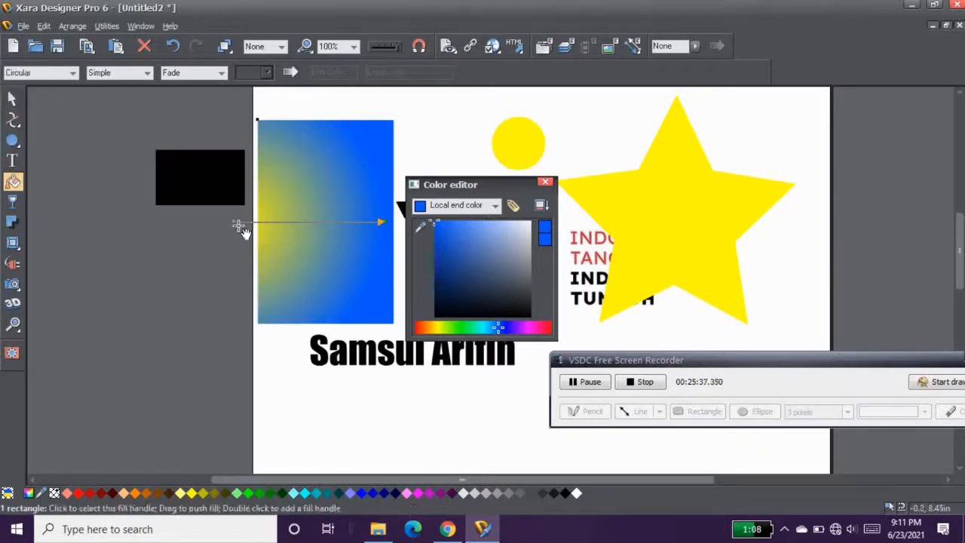
pyautogui.moveTo(238, 222); pyautogui.dragTo(318, 214)
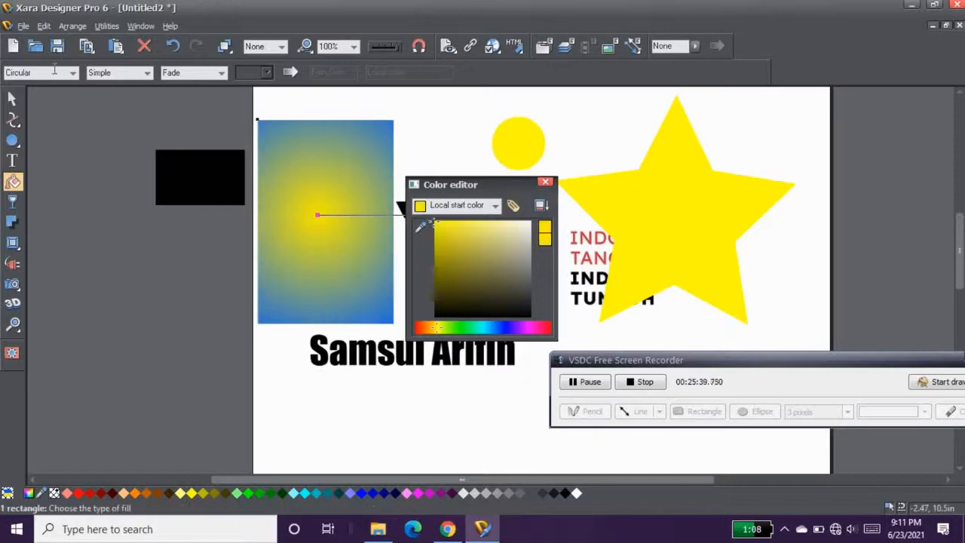
# Change the rectangle's gradient to an Elliptical fill.
pyautogui.click(73, 73)
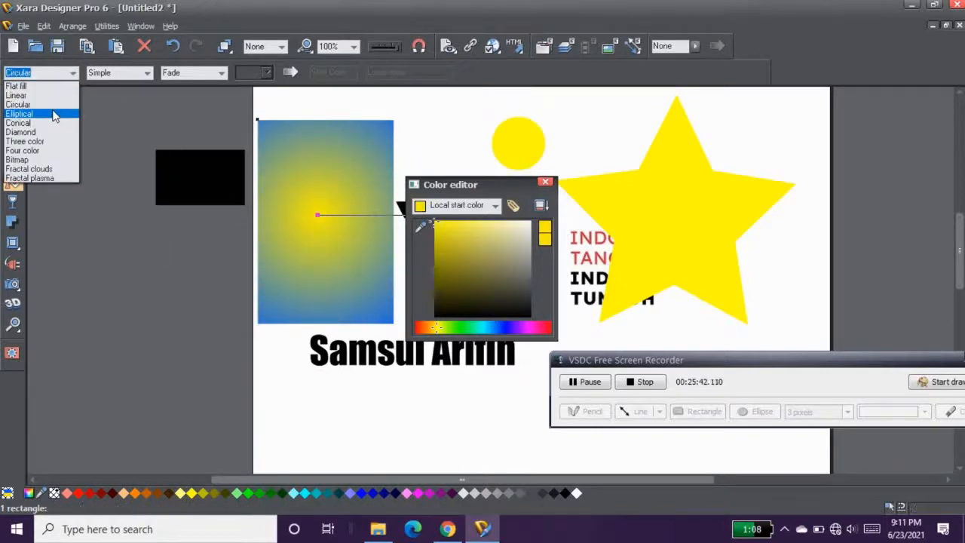
pyautogui.click(67, 113)
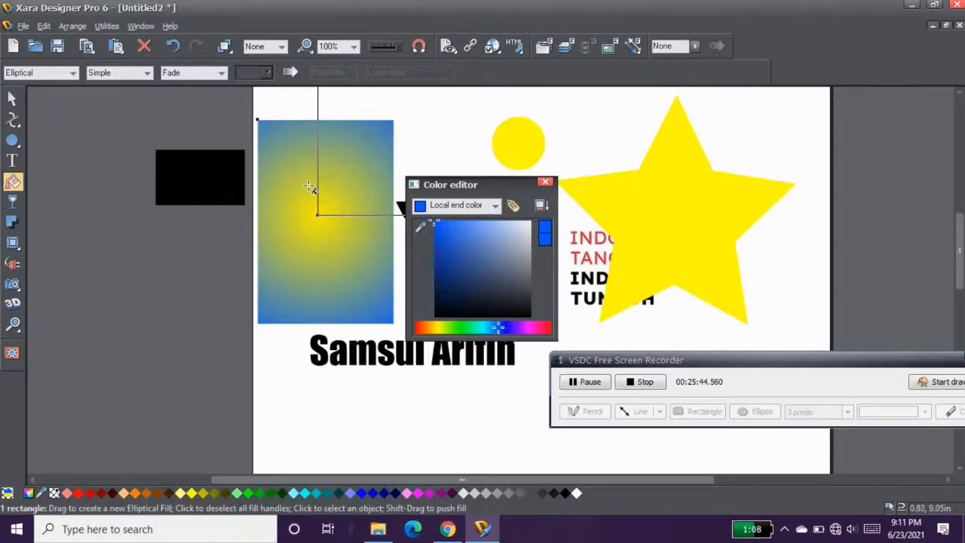
# Try a Diamond fill on the rectangle, replace it with a Four color fill, and close the Color editor.
pyautogui.click(73, 73)
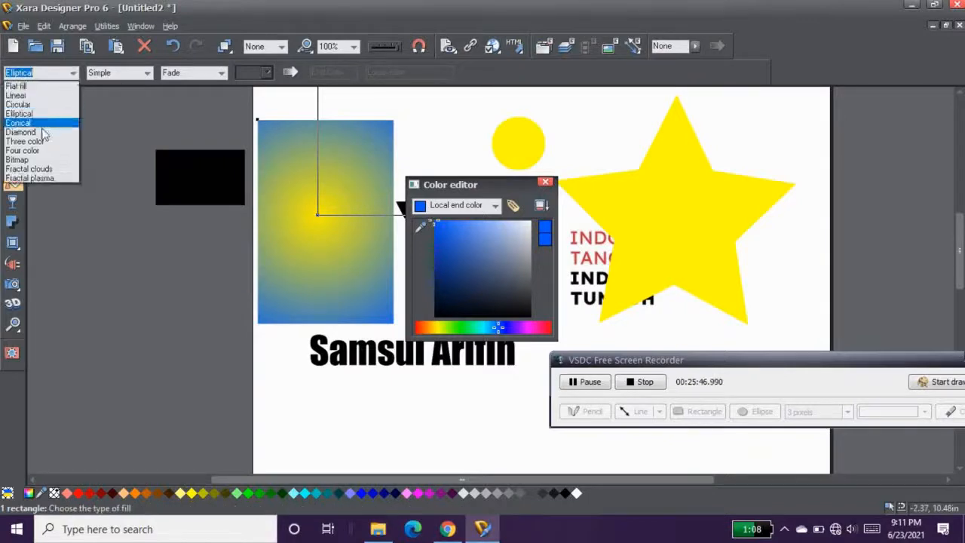
pyautogui.click(41, 124)
pyautogui.click(73, 73)
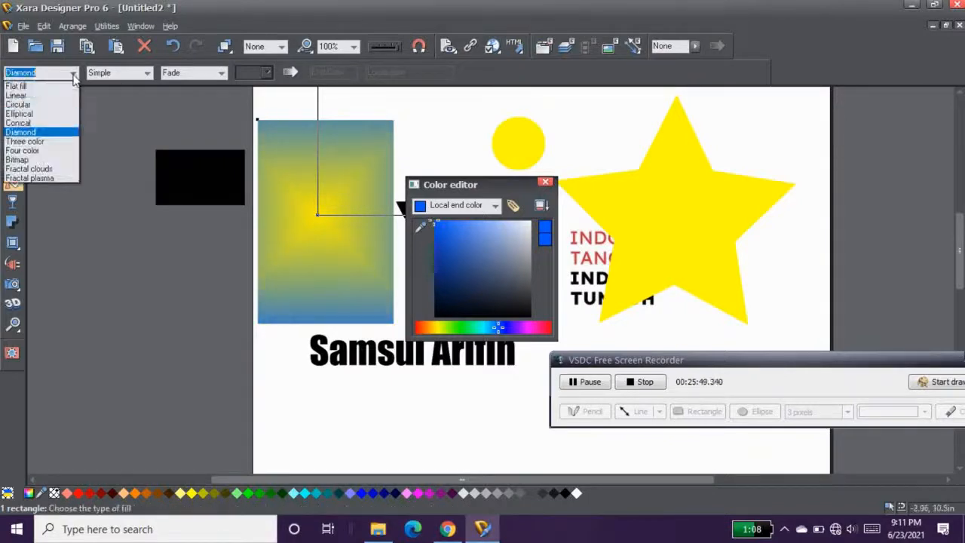
pyautogui.click(30, 150)
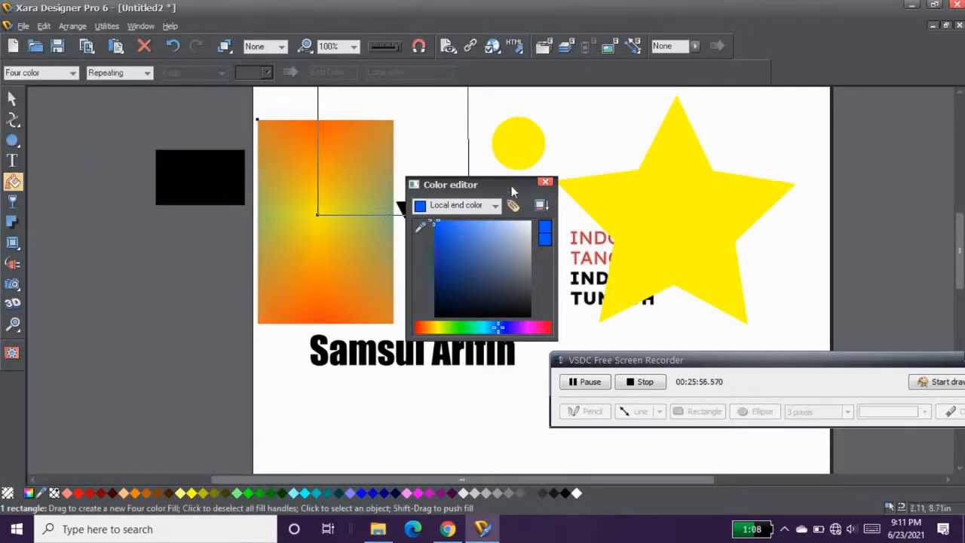
pyautogui.moveTo(518, 186); pyautogui.dragTo(655, 173)
pyautogui.click(686, 170)
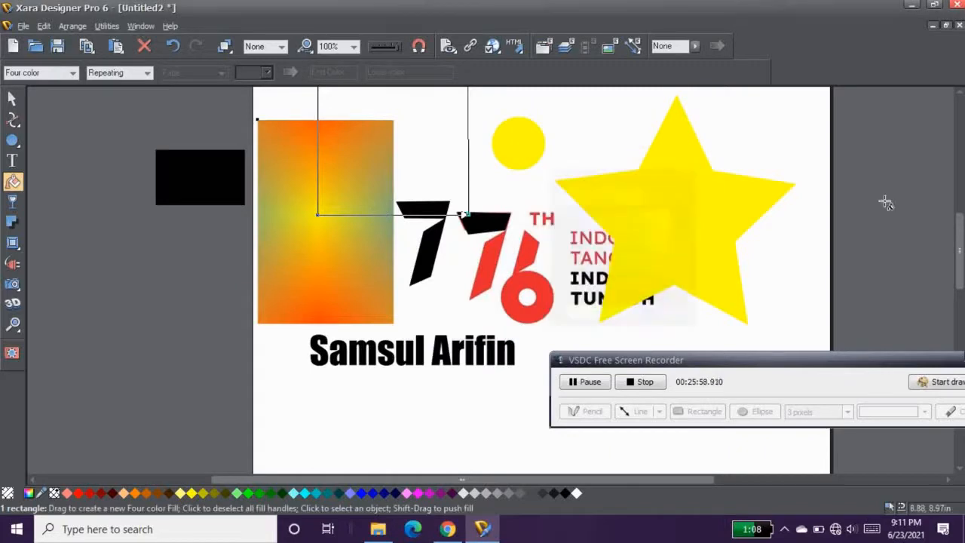
# Shorten and rotate the four-color fill's handles so the pattern repeats smaller and diagonally across the rectangle.
pyautogui.scroll(3, 958, 241)
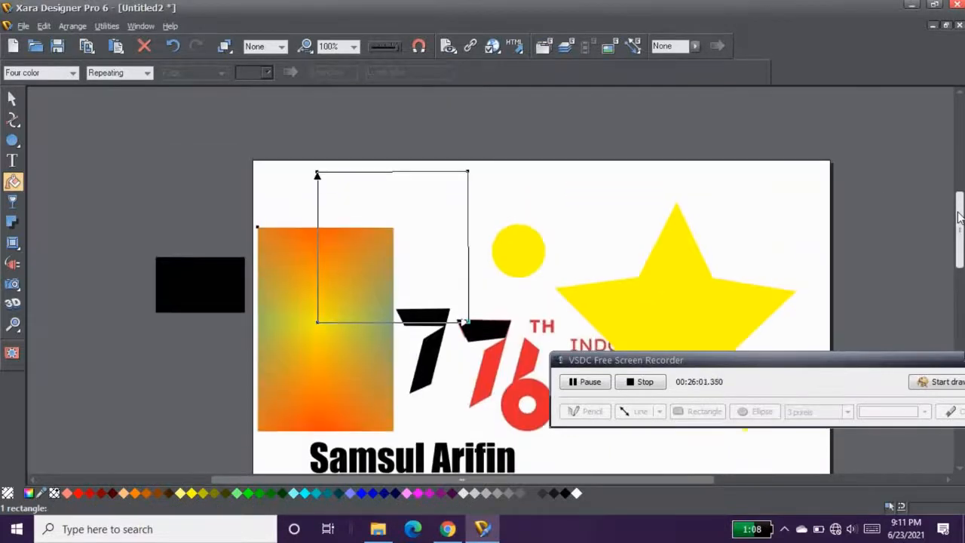
pyautogui.moveTo(318, 178); pyautogui.dragTo(320, 238)
pyautogui.moveTo(404, 320); pyautogui.dragTo(394, 325)
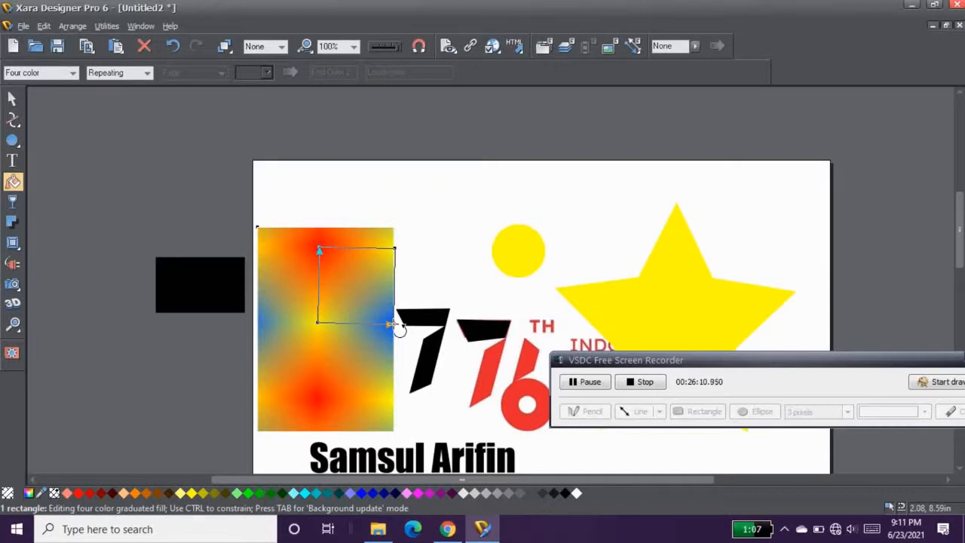
pyautogui.moveTo(394, 326); pyautogui.dragTo(345, 345)
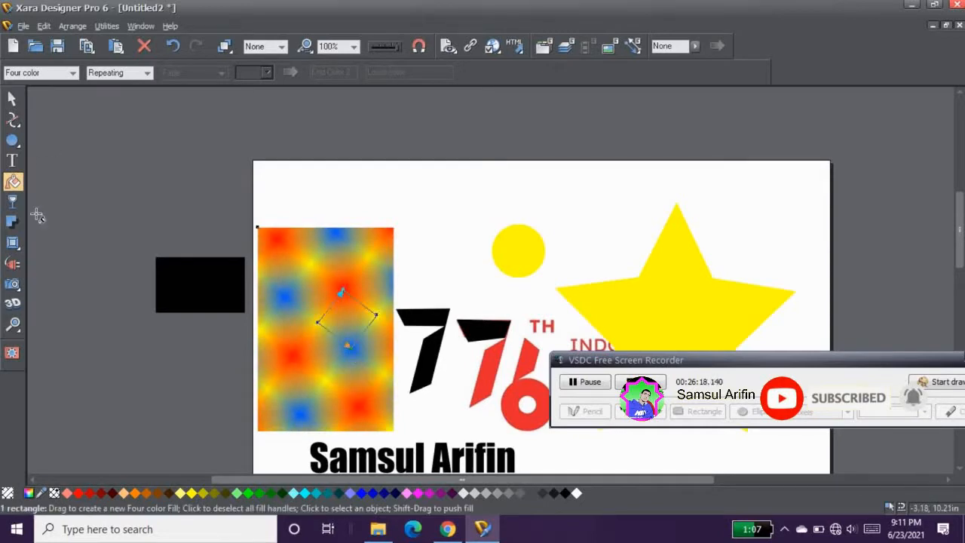
# Move the patterned rectangle over the black 7 and fade its lower part out with a linear transparency.
pyautogui.click(12, 99)
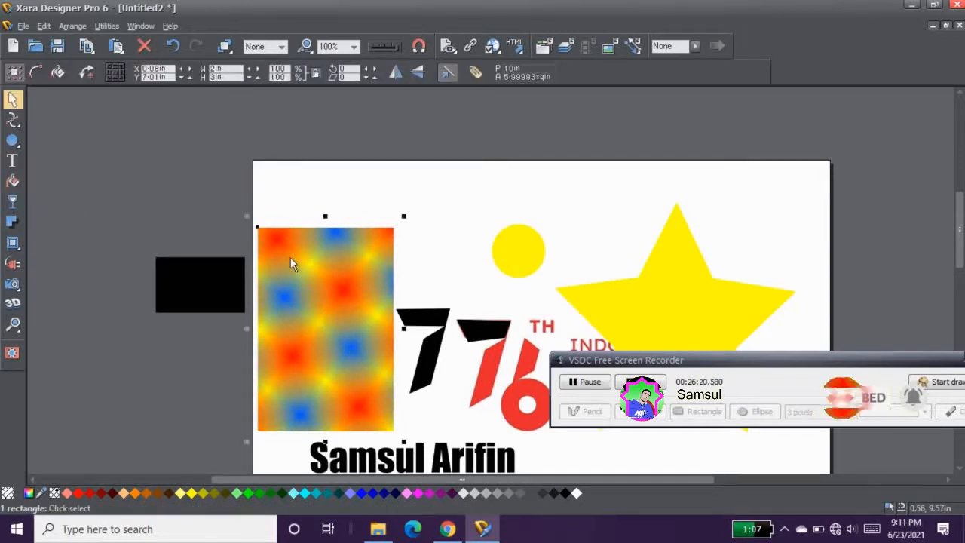
pyautogui.moveTo(290, 257); pyautogui.dragTo(347, 181)
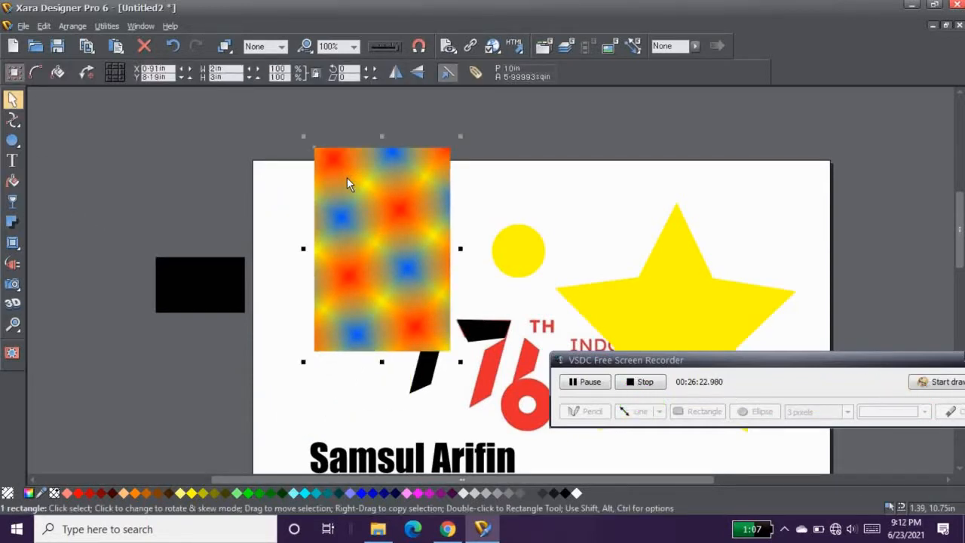
pyautogui.click(14, 202)
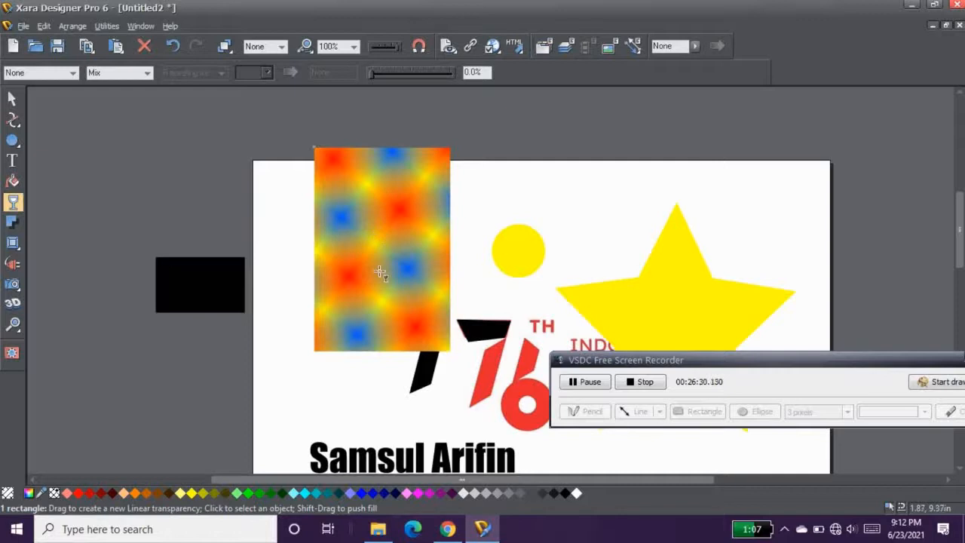
pyautogui.moveTo(376, 253); pyautogui.dragTo(375, 331)
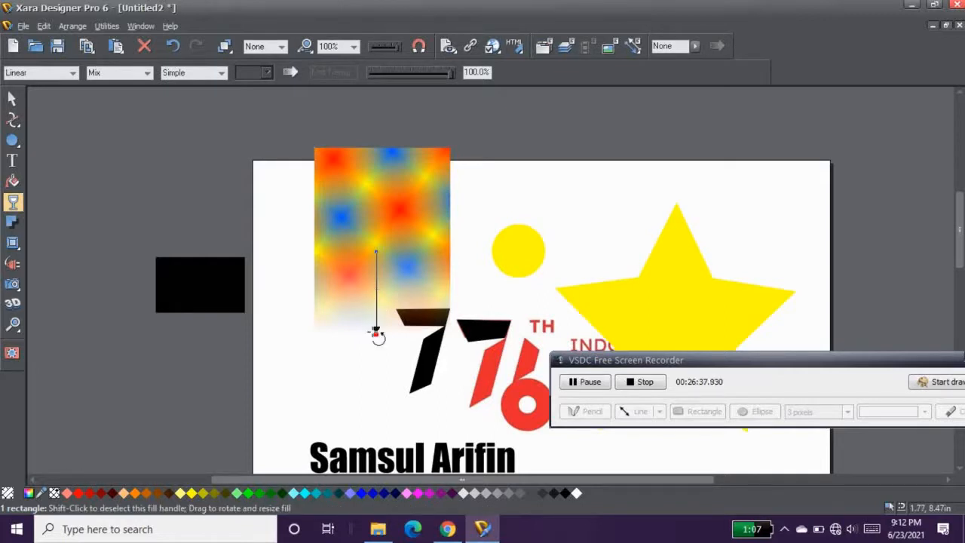
# Move the patterned rectangle to the yellow star and lower the star so the rectangle sits behind its upper point.
pyautogui.click(14, 100)
pyautogui.moveTo(384, 217); pyautogui.dragTo(645, 183)
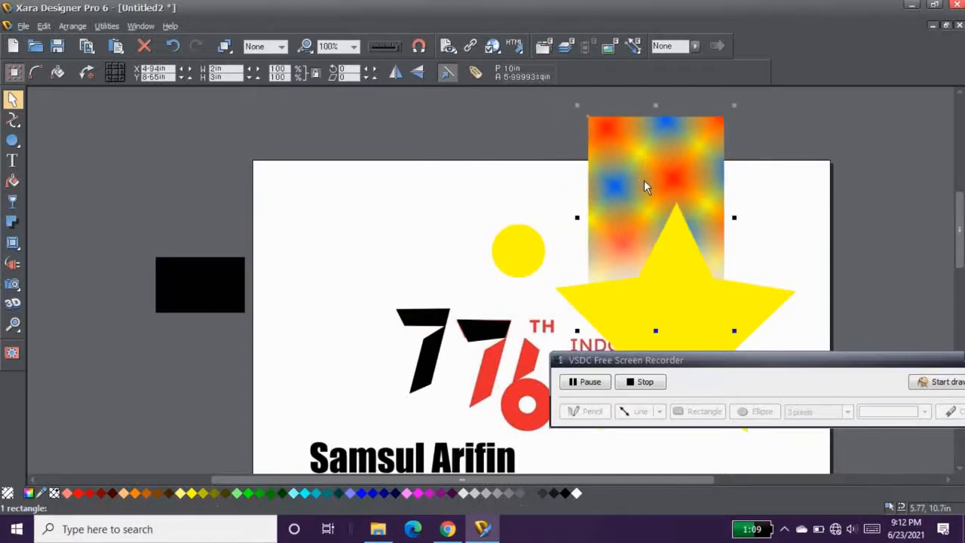
pyautogui.moveTo(780, 363); pyautogui.dragTo(789, 422)
pyautogui.scroll(-3, 826, 199)
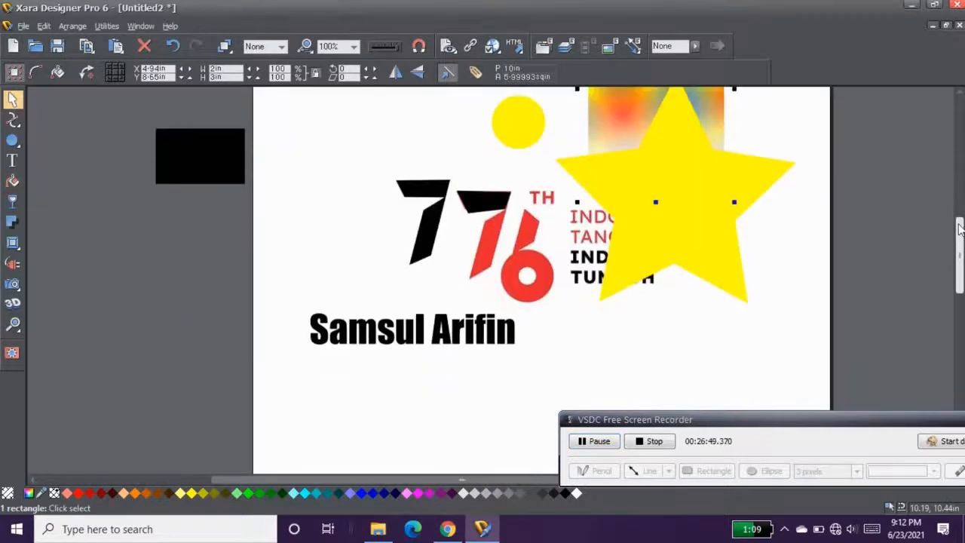
pyautogui.moveTo(700, 158); pyautogui.dragTo(712, 238)
pyautogui.click(620, 102)
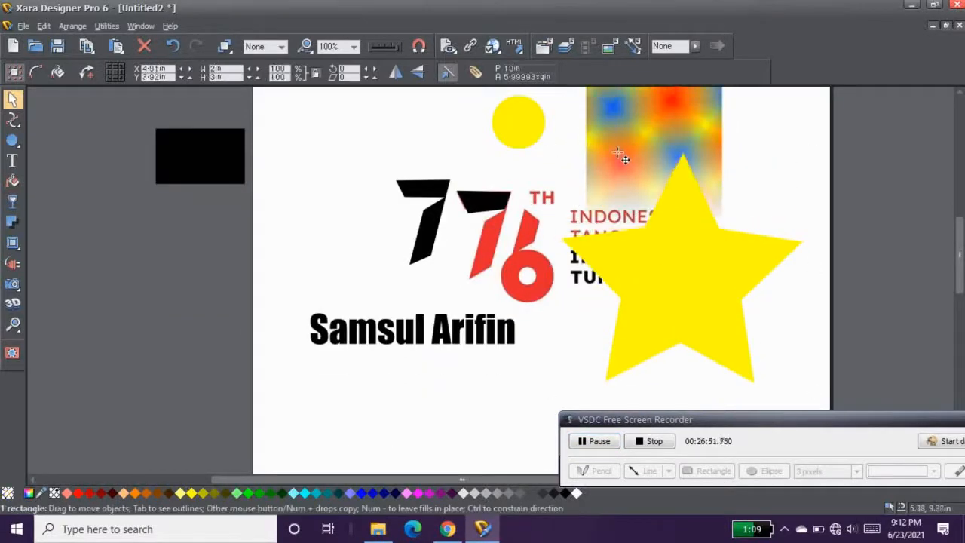
pyautogui.moveTo(621, 174); pyautogui.dragTo(643, 208)
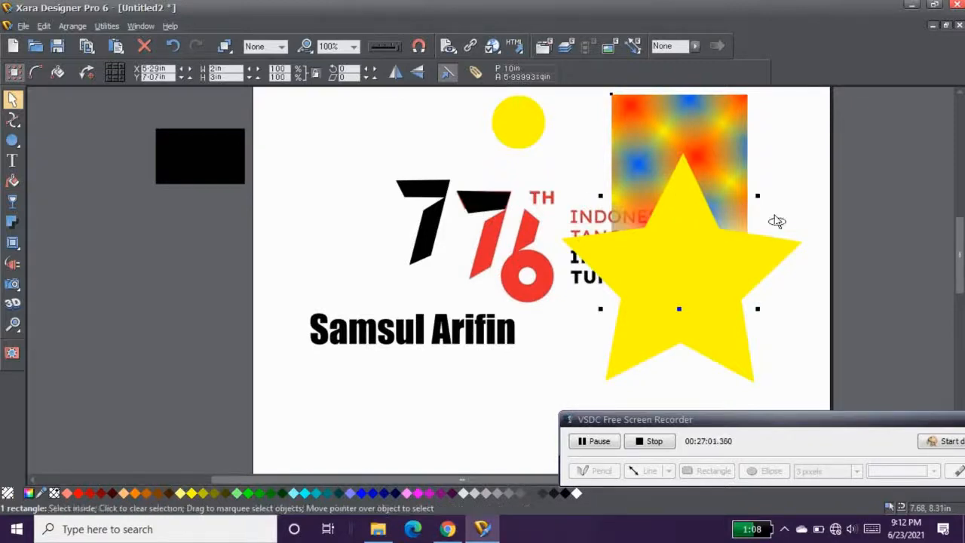
# Bring the patterned rectangle to the front and send it to the back, and move the 76 logo photo to the page's left side.
pyautogui.hotkey('ctrl', 'f')
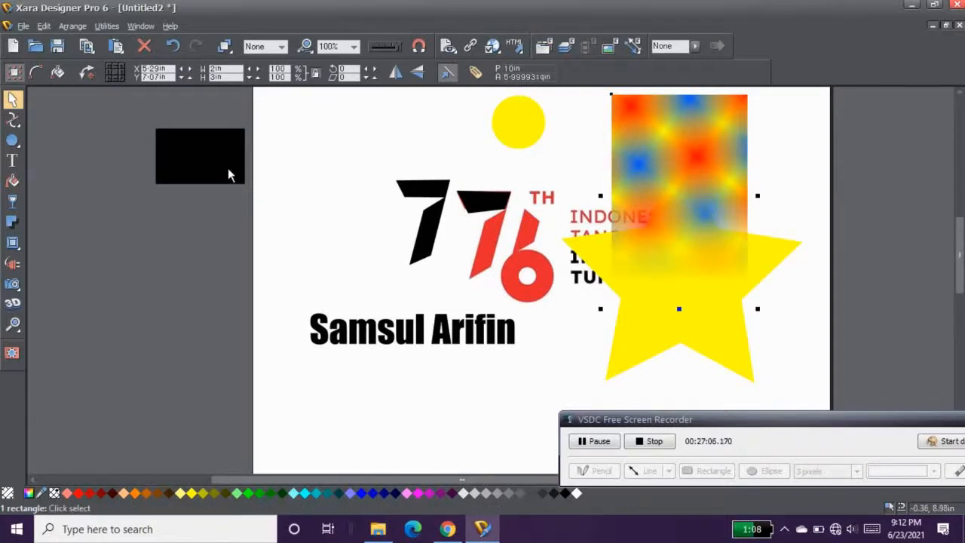
pyautogui.hotkey('ctrl', 'b')
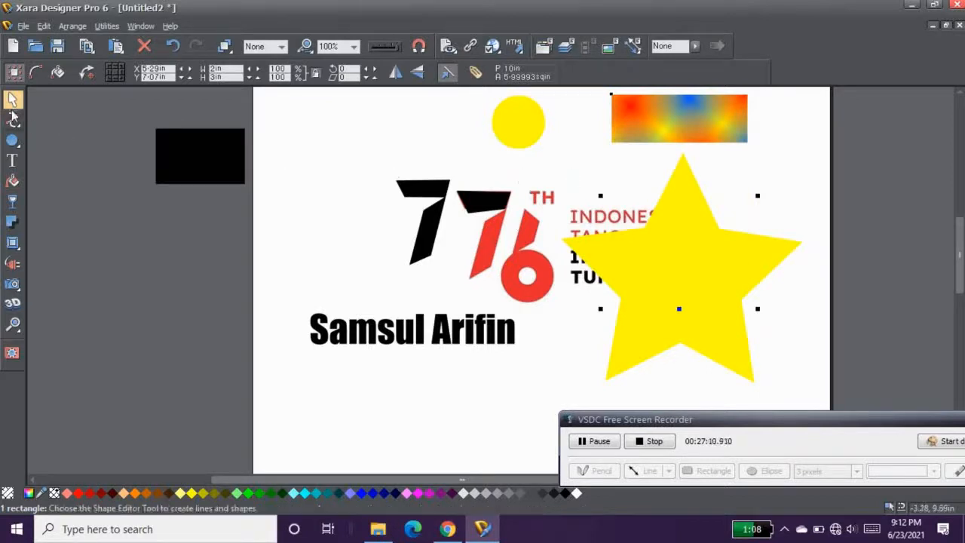
pyautogui.click(525, 194)
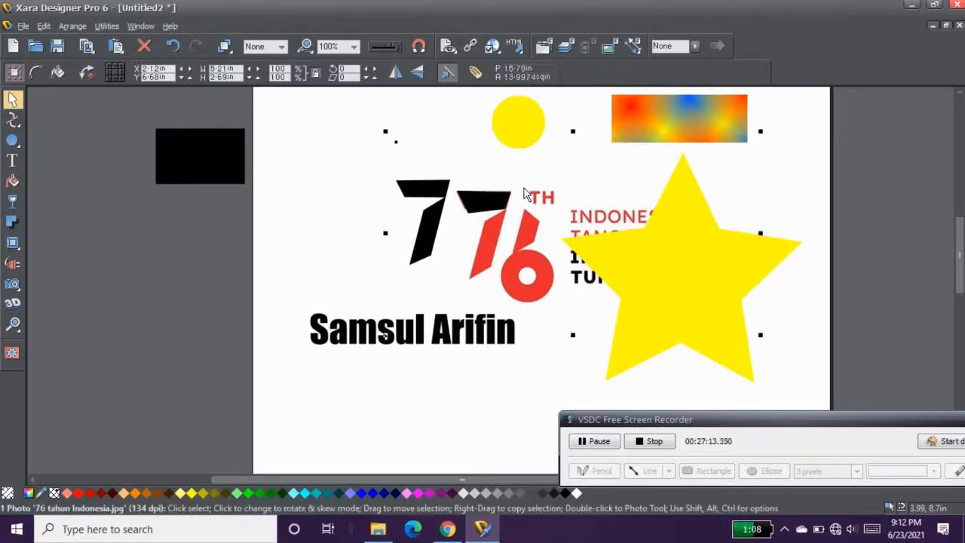
pyautogui.moveTo(525, 194); pyautogui.dragTo(197, 273)
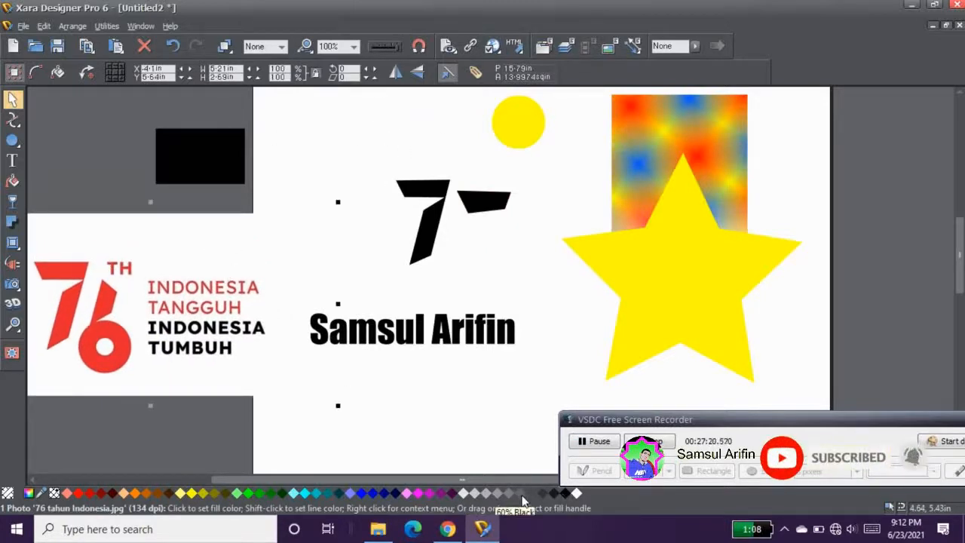
# Try 60% Black as the page background color and undo it.
pyautogui.moveTo(521, 485); pyautogui.dragTo(527, 452)
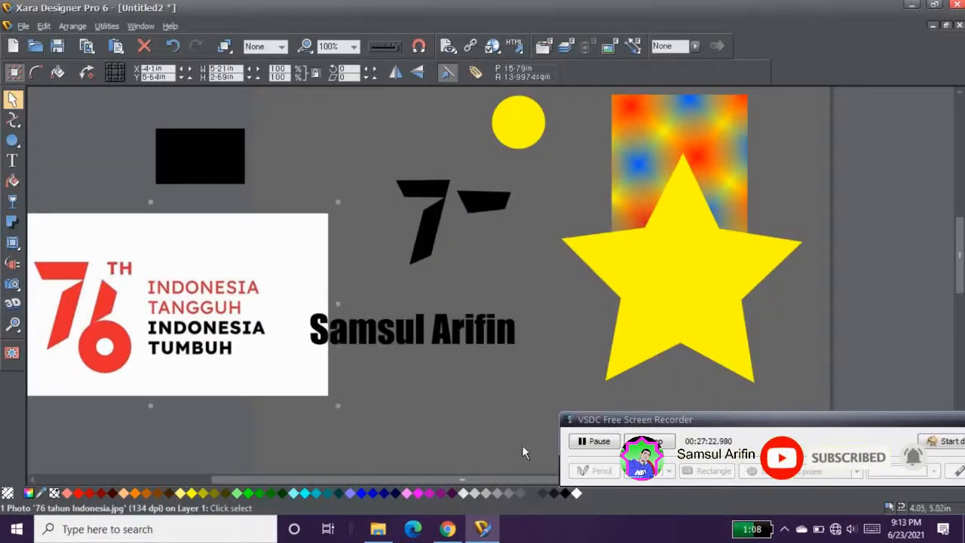
pyautogui.moveTo(441, 494); pyautogui.dragTo(481, 438)
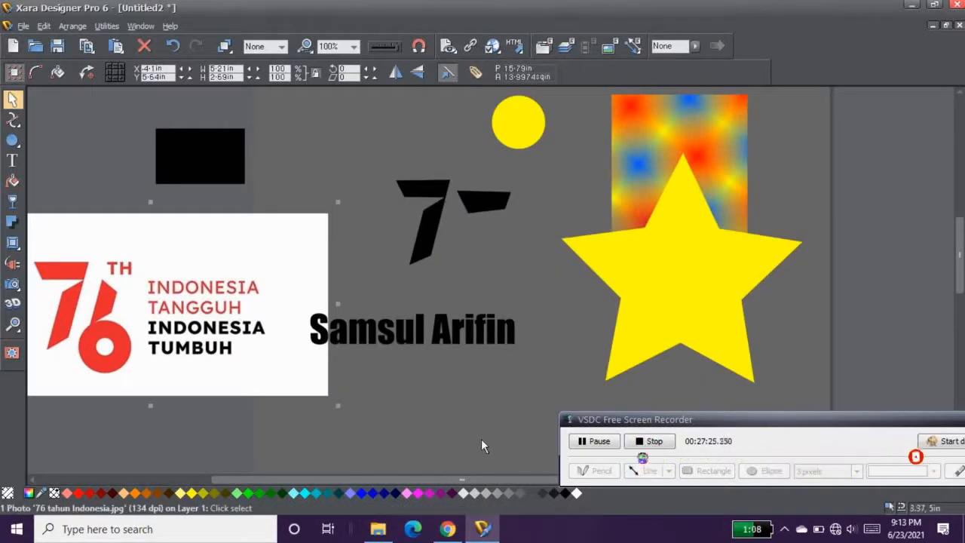
pyautogui.moveTo(442, 493); pyautogui.dragTo(442, 440)
pyautogui.hotkey('ctrl', 'z')
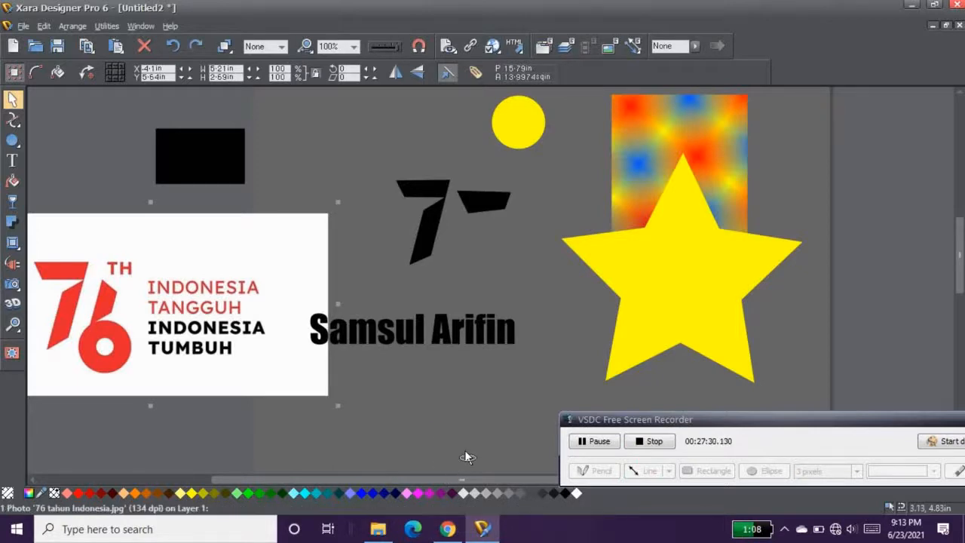
pyautogui.hotkey('ctrl', 'z')
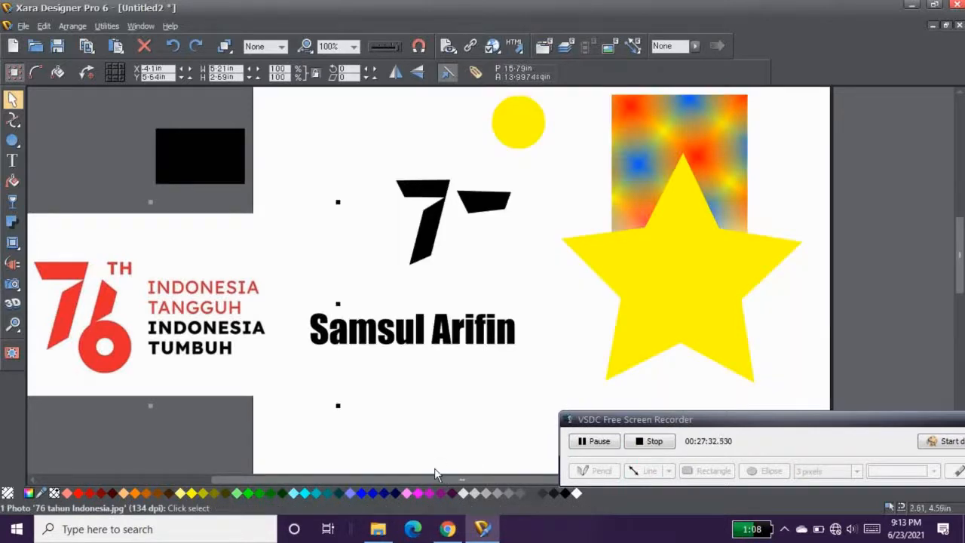
# Set the page background to dark purple and move the 76 logo photo back onto the page beneath the black 7.
pyautogui.moveTo(441, 493); pyautogui.dragTo(450, 445)
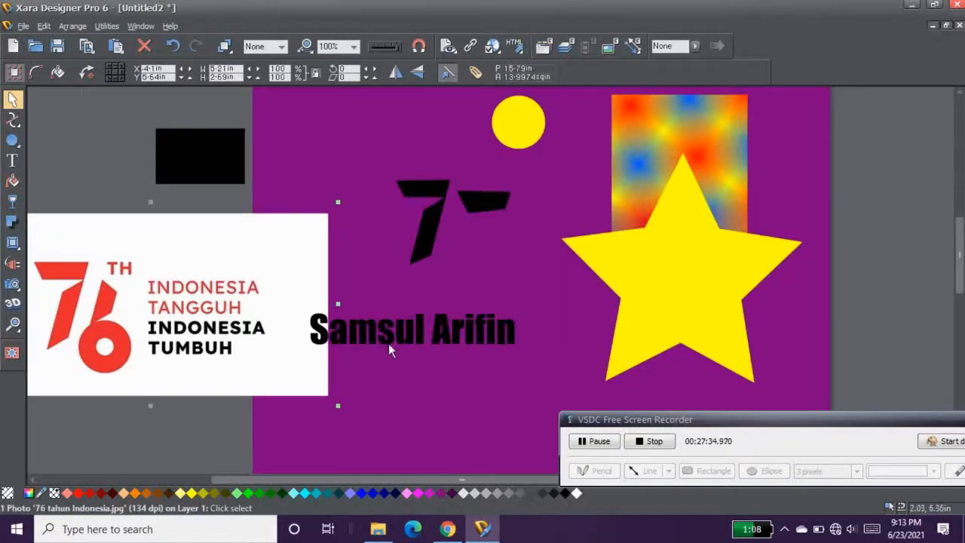
pyautogui.moveTo(204, 259); pyautogui.dragTo(473, 274)
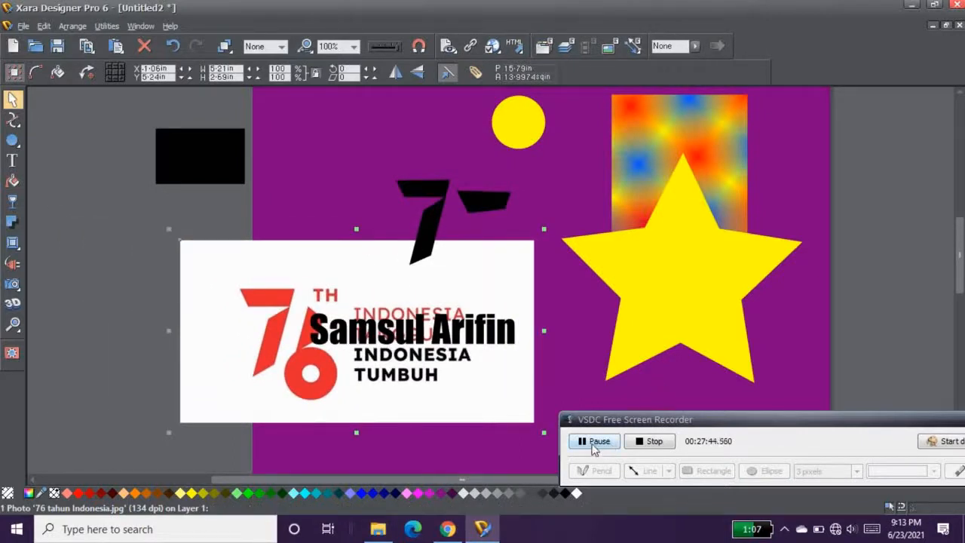
# Place the patterned rectangle over the 76 logo photo, switching its stacking order between front and back and leaving it in front.
pyautogui.moveTo(653, 146); pyautogui.dragTo(318, 194)
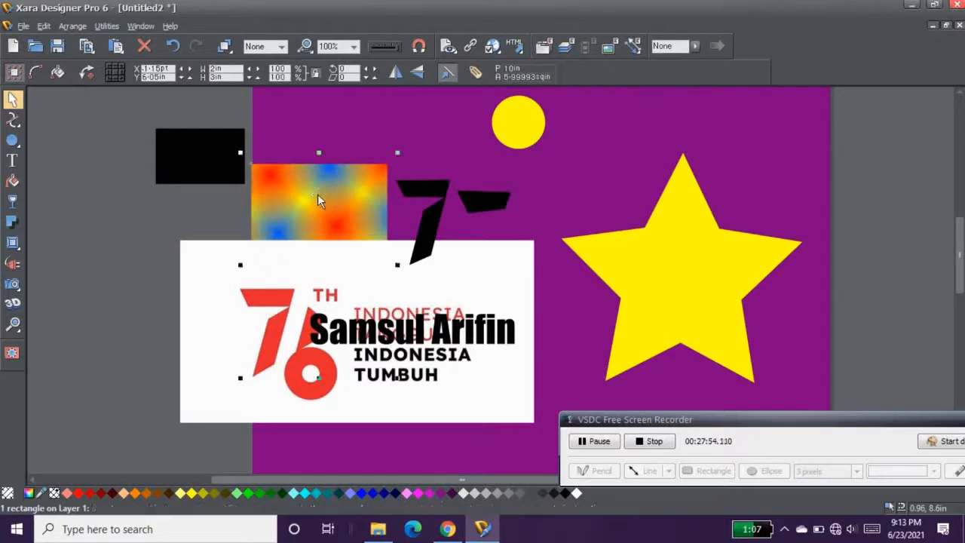
pyautogui.hotkey('ctrl', 'f')
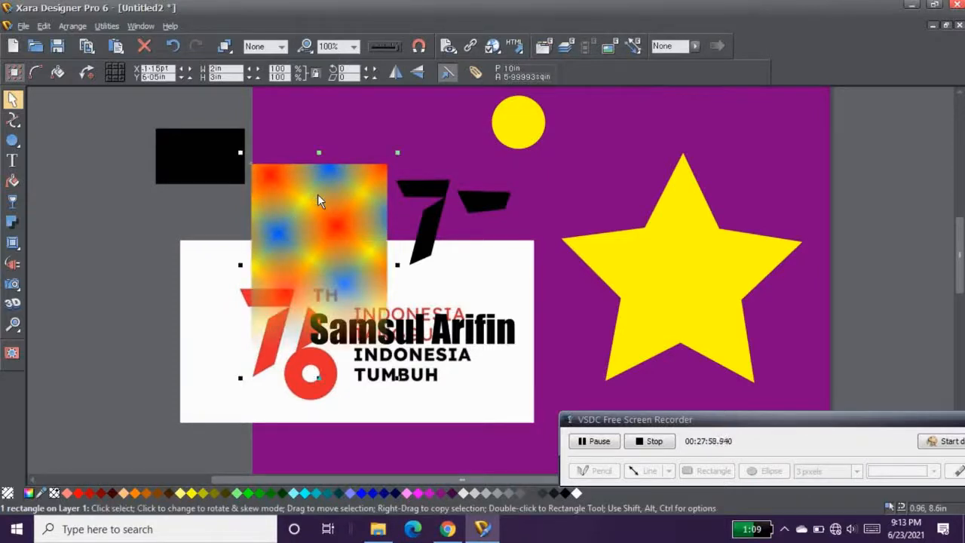
pyautogui.hotkey('ctrl', 'b')
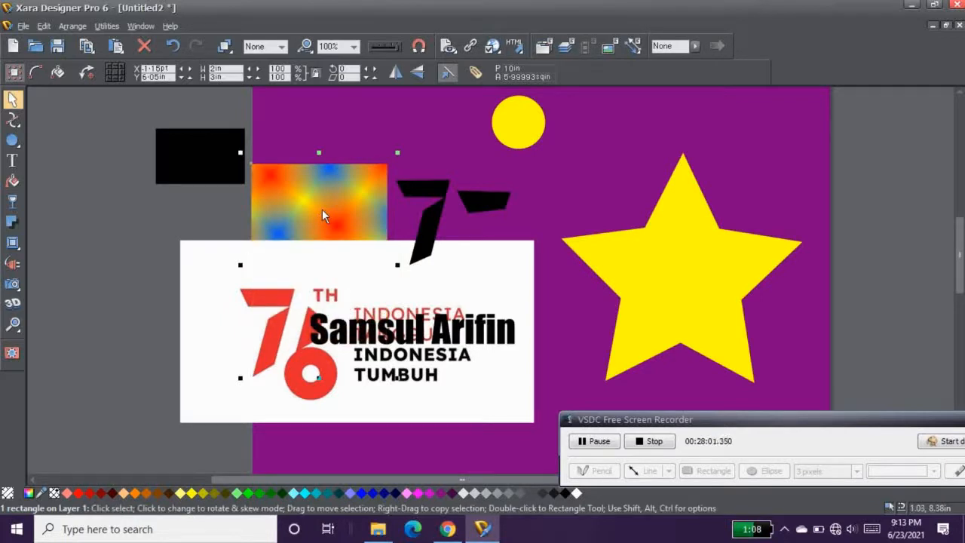
pyautogui.hotkey('ctrl', 'f')
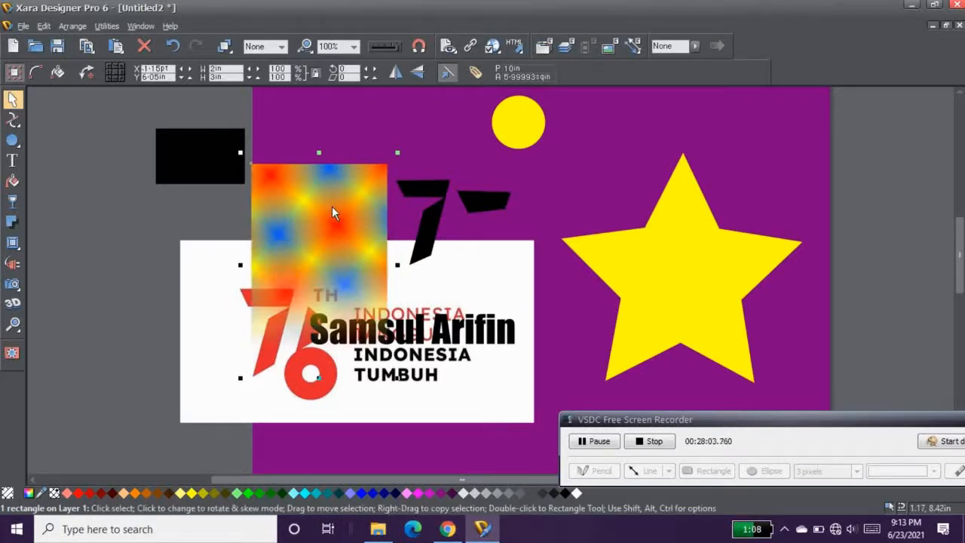
pyautogui.moveTo(350, 175); pyautogui.dragTo(361, 156)
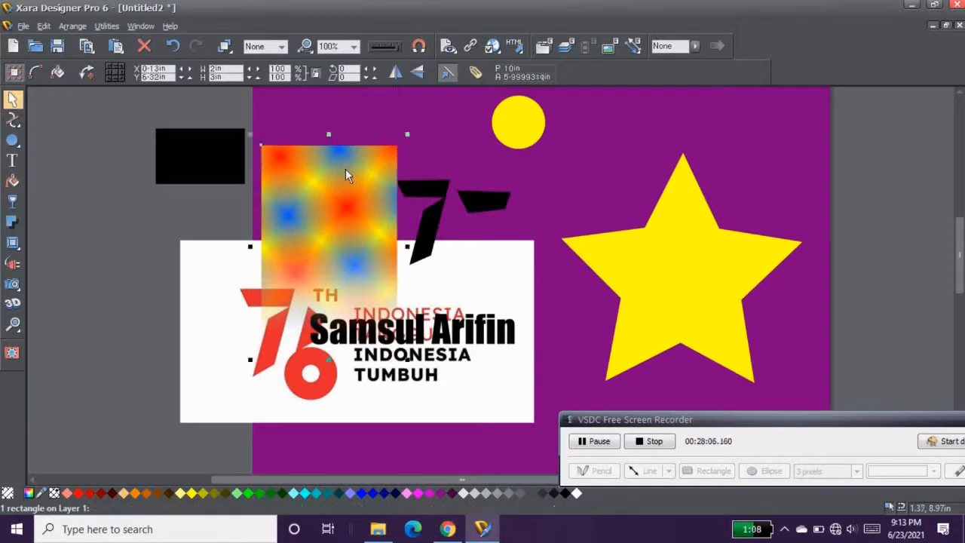
# Lengthen the rectangle's linear transparency at both ends, from near its middle to below its lower edge.
pyautogui.click(12, 203)
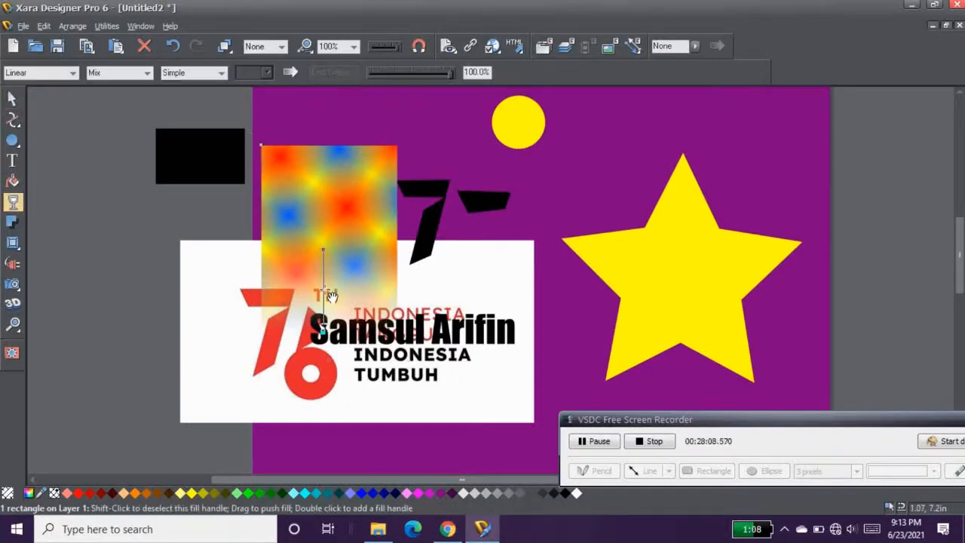
pyautogui.moveTo(324, 334); pyautogui.dragTo(324, 393)
pyautogui.moveTo(322, 258); pyautogui.dragTo(325, 220)
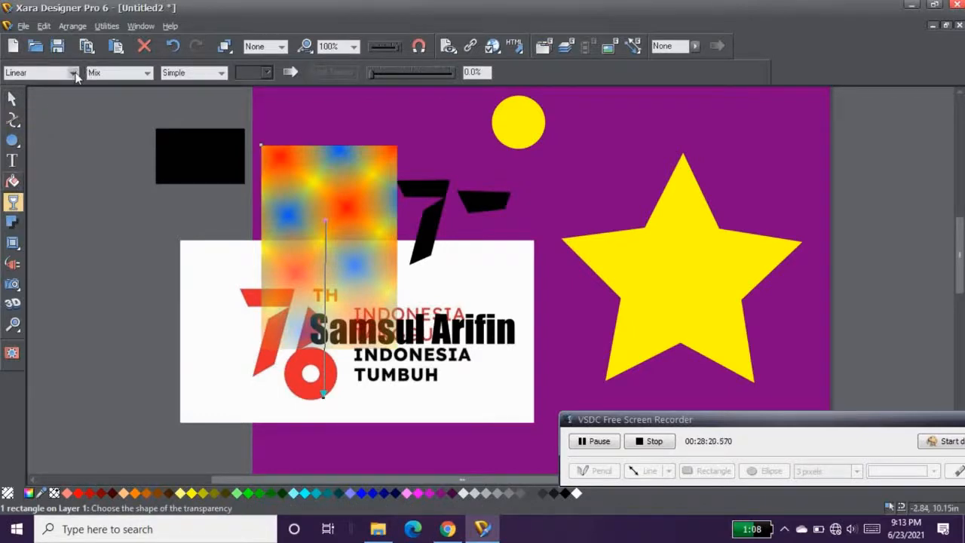
# Change the shape of the rectangle's transparency to Circular.
pyautogui.click(74, 73)
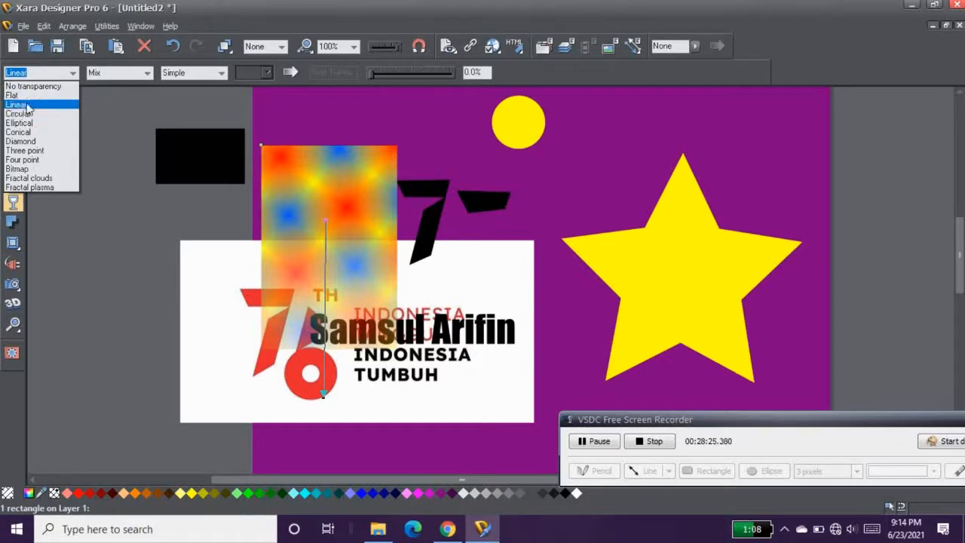
pyautogui.click(27, 110)
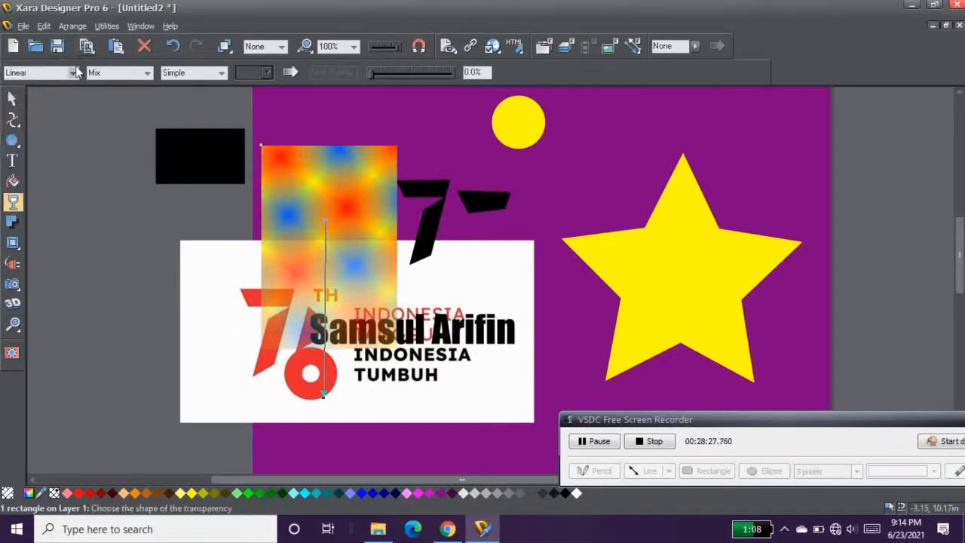
pyautogui.click(74, 73)
pyautogui.click(45, 114)
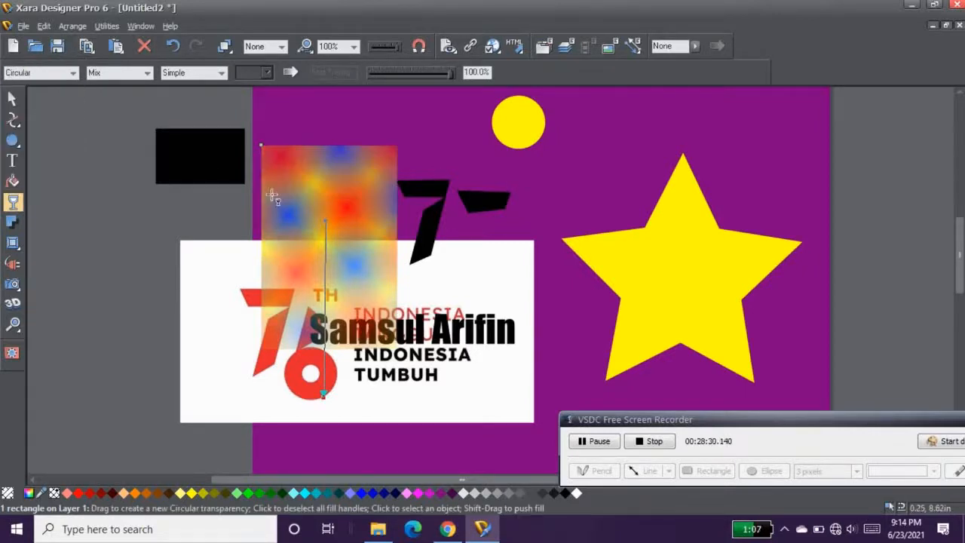
# Move the patterned rectangle onto the left end of the white logo photo and shrink it to about 1.81 by 2.72 in.
pyautogui.press('F2')
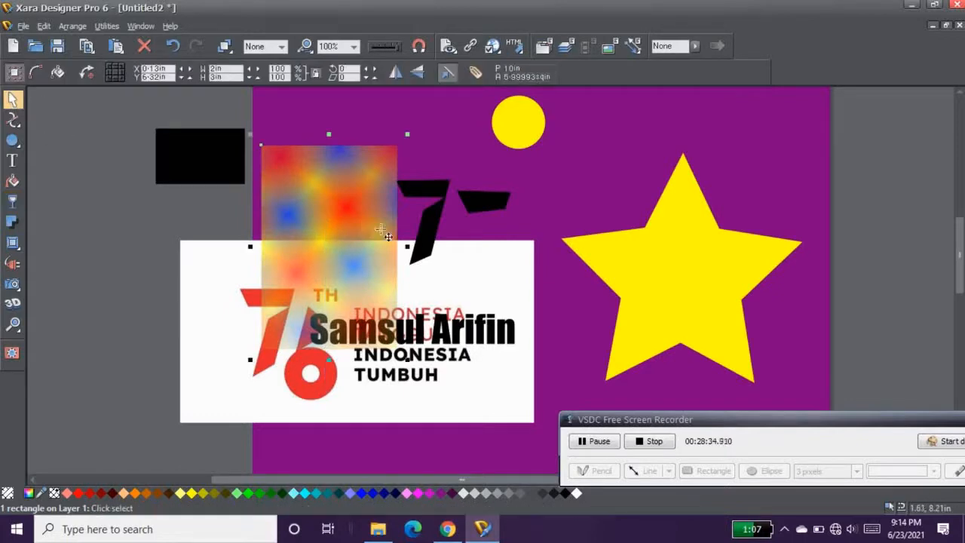
pyautogui.moveTo(363, 222); pyautogui.dragTo(285, 324)
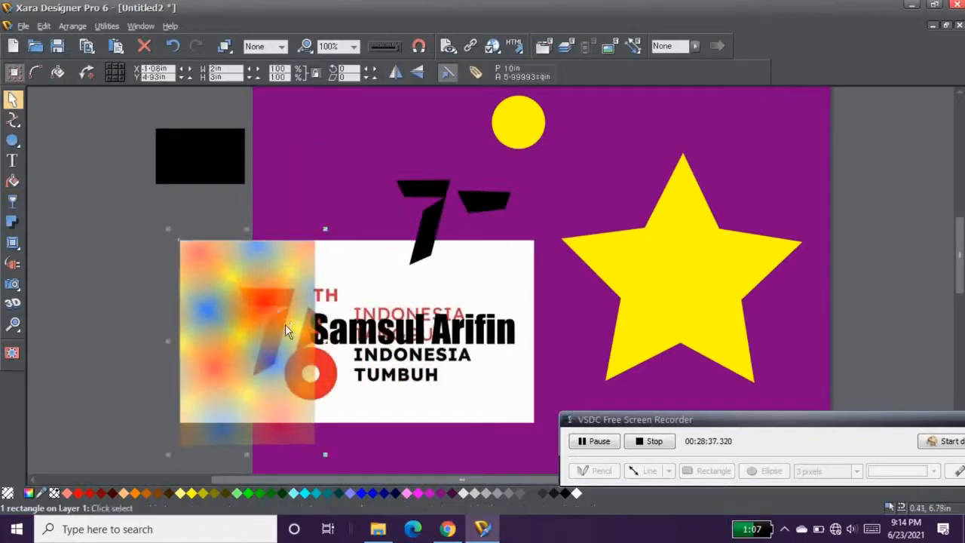
pyautogui.moveTo(315, 444); pyautogui.dragTo(312, 416)
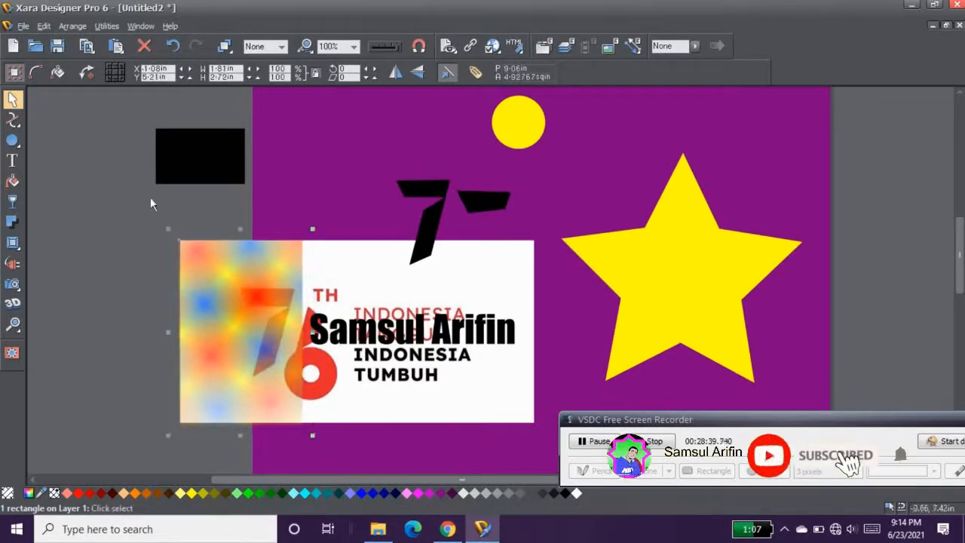
# Change the patterned rectangle's transparency shape to Flat and move the rectangle up, partly off the logo photo onto the purple page.
pyautogui.click(13, 201)
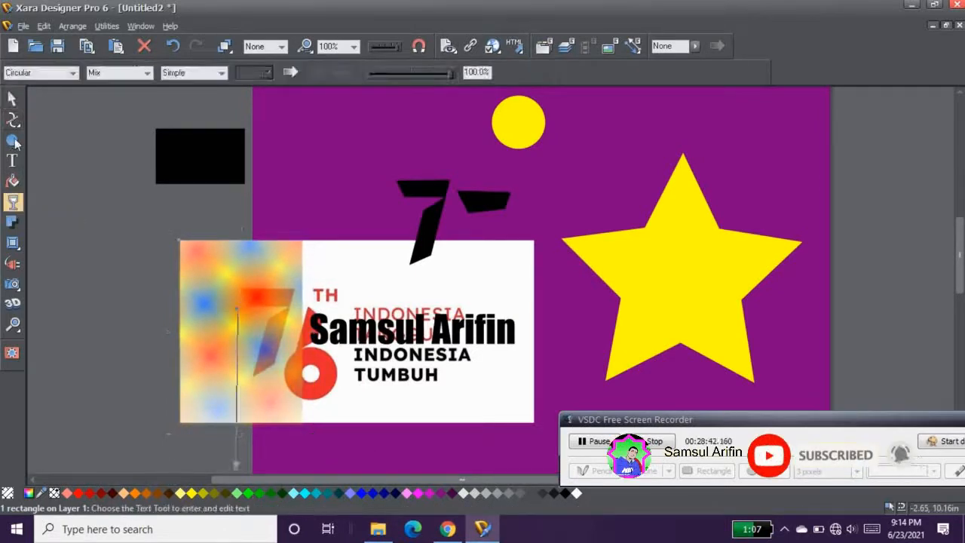
pyautogui.click(72, 72)
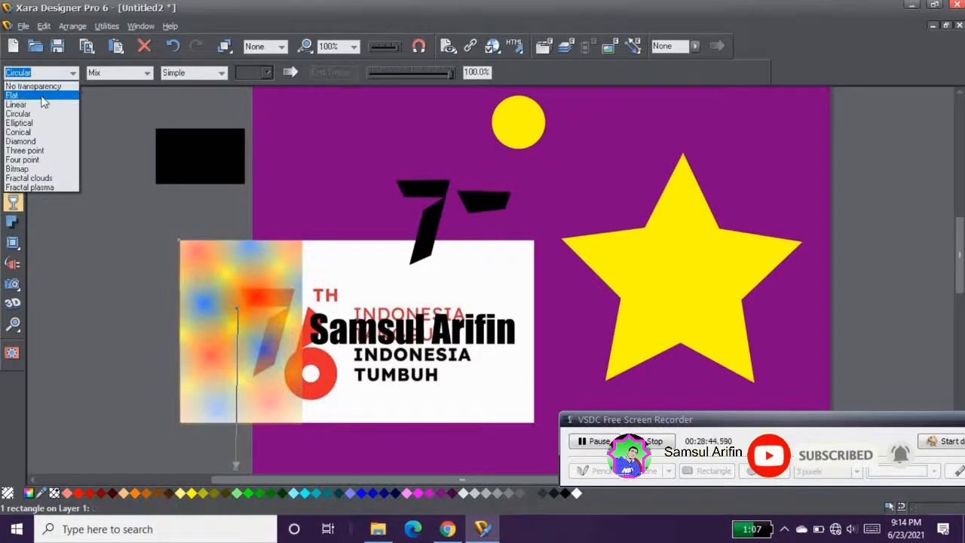
pyautogui.click(12, 95)
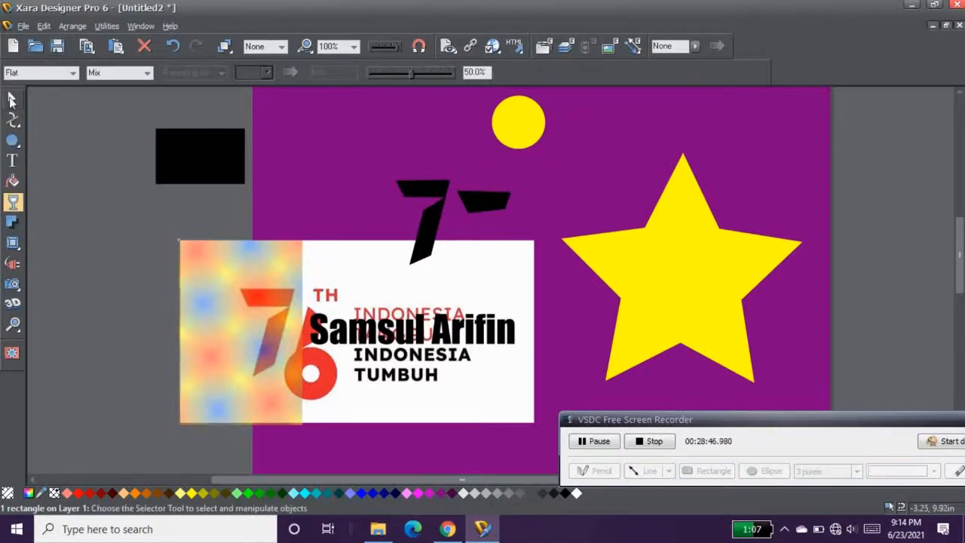
pyautogui.click(12, 98)
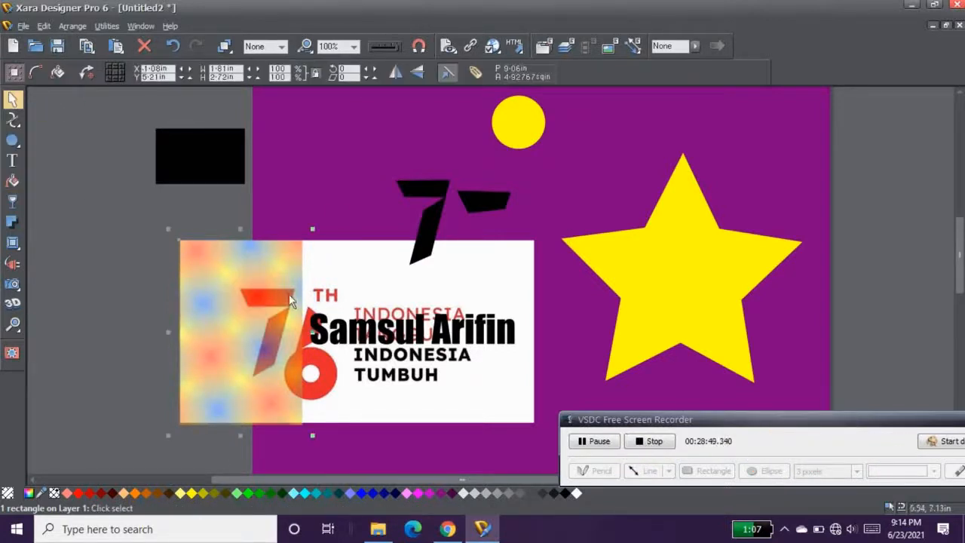
pyautogui.moveTo(289, 294); pyautogui.dragTo(373, 182)
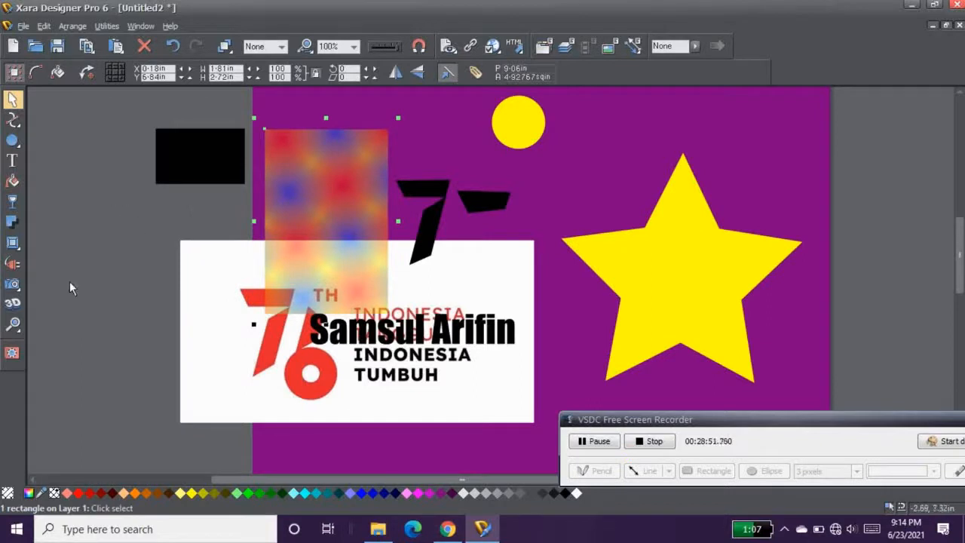
# Remove the transparency from the patterned rectangle.
pyautogui.click(12, 202)
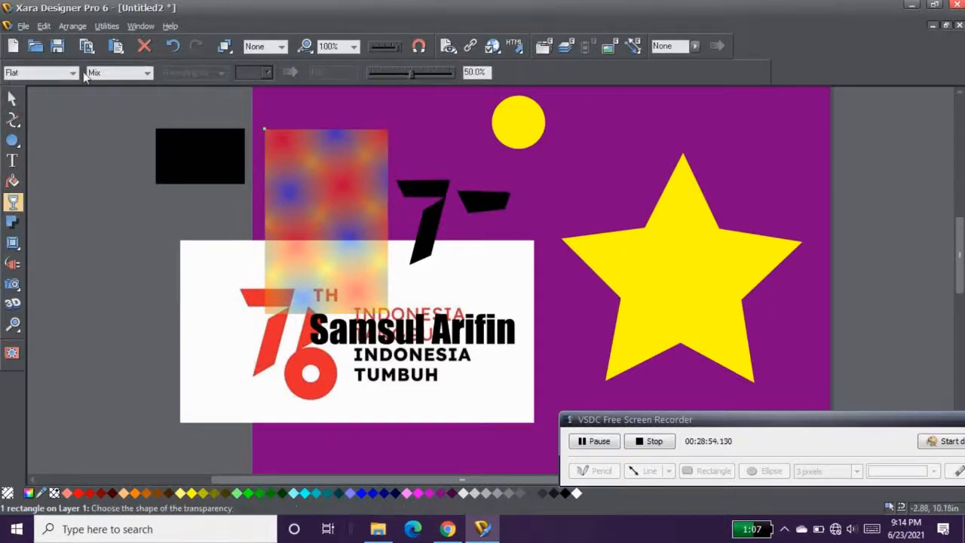
pyautogui.click(72, 73)
pyautogui.click(42, 84)
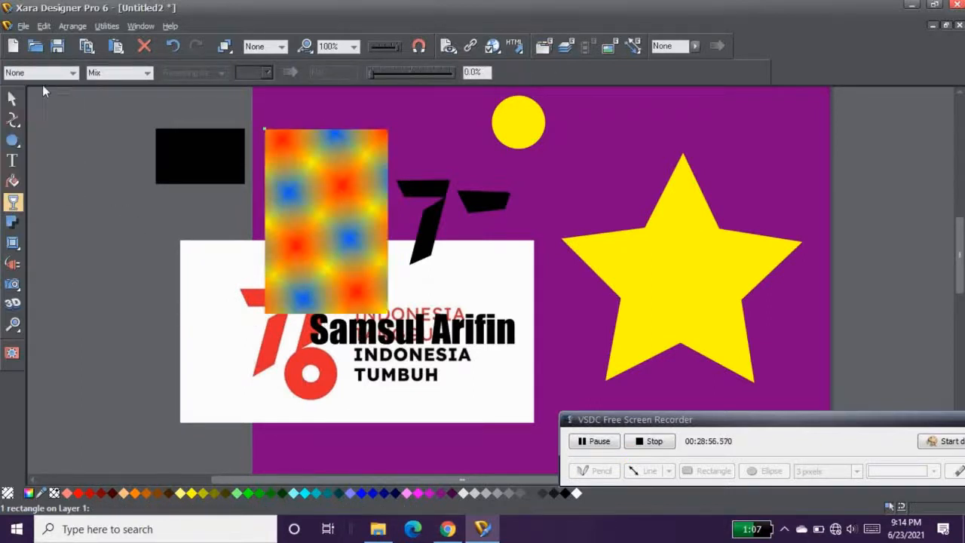
# Move the patterned rectangle up clear of the red 76 lettering and shift the yellow star up toward the small circle.
pyautogui.click(12, 98)
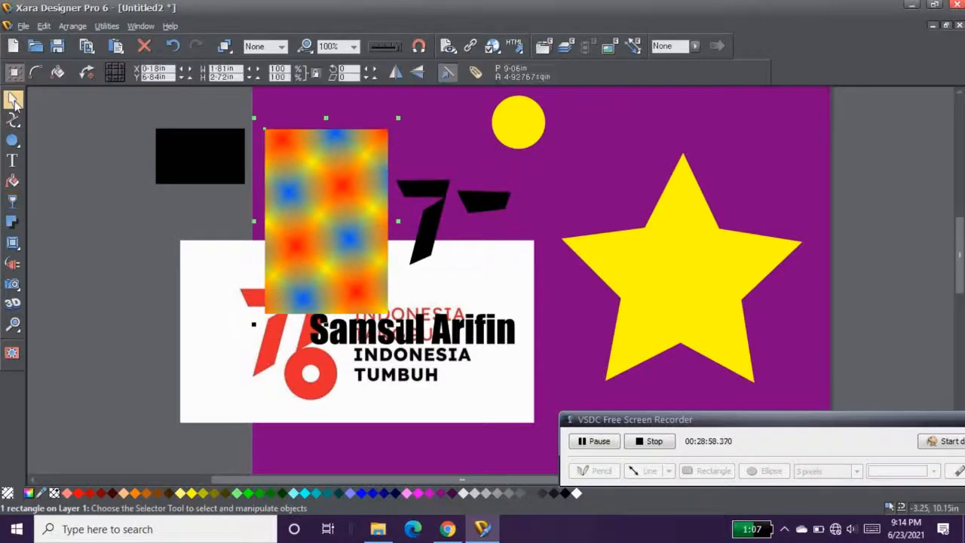
pyautogui.click(115, 193)
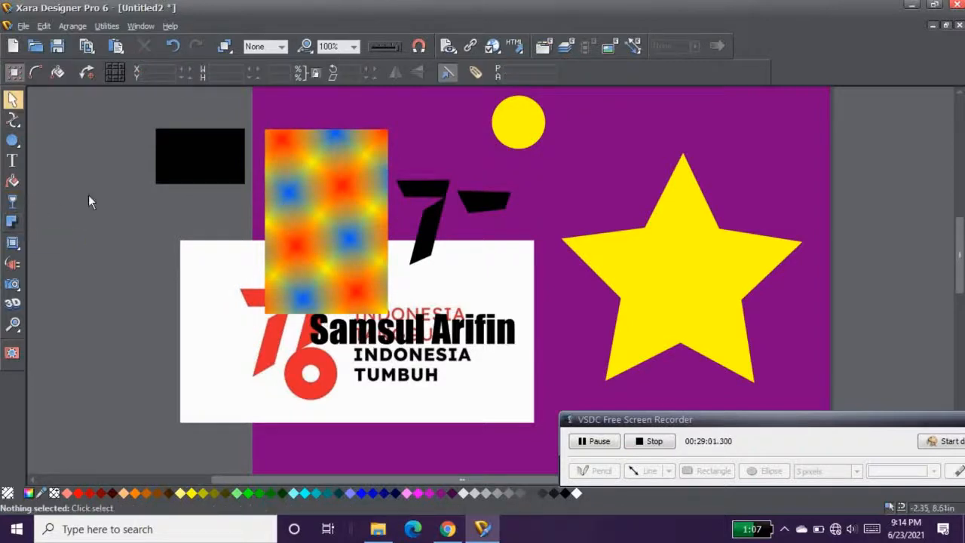
pyautogui.moveTo(308, 218); pyautogui.dragTo(304, 177)
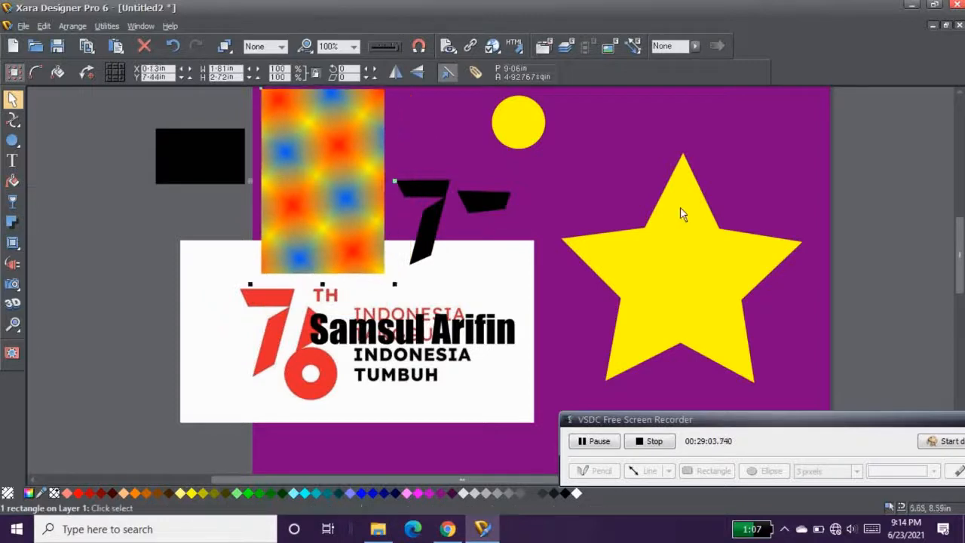
pyautogui.moveTo(694, 239); pyautogui.dragTo(611, 211)
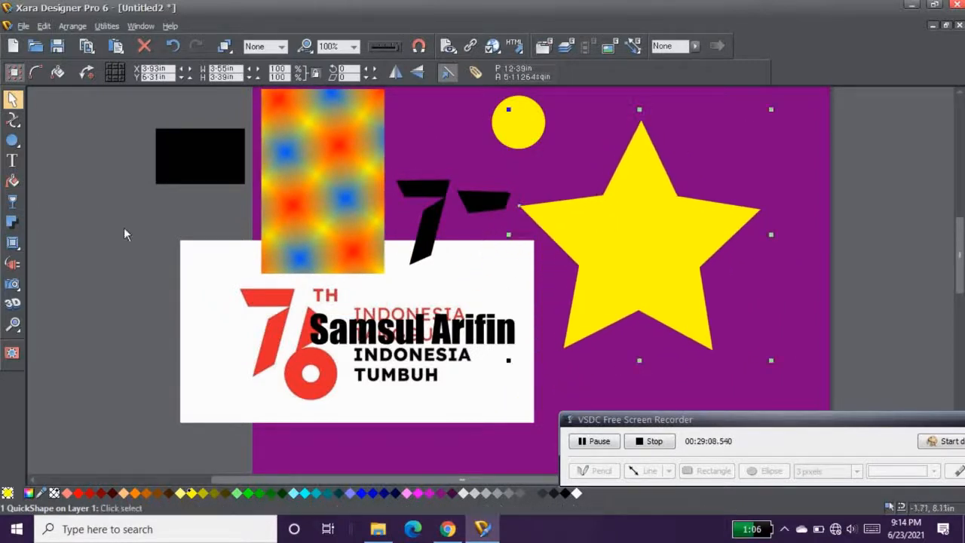
# Try a wall shadow on the star, offset about 0.2 in horizontally and 0 in vertically, and switch it to a floor shadow.
pyautogui.click(13, 224)
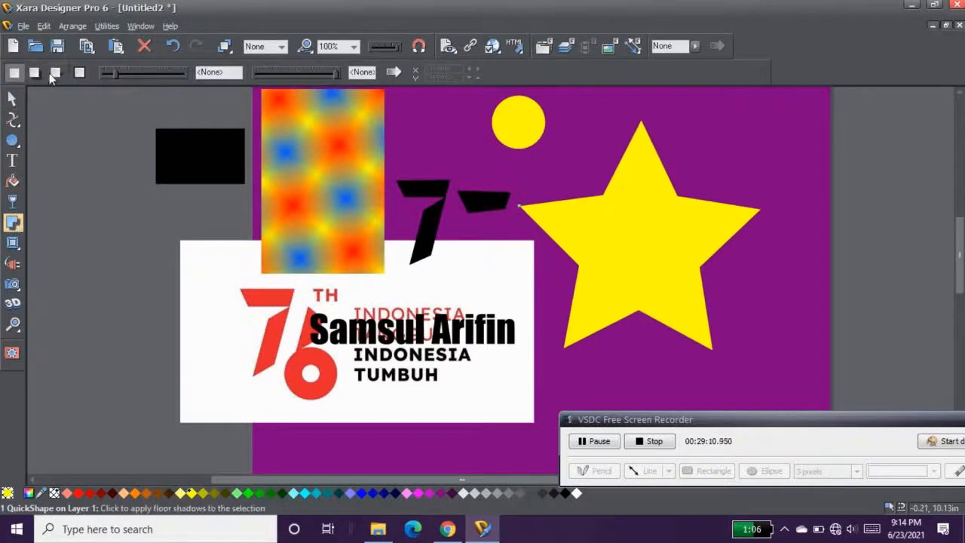
pyautogui.click(34, 74)
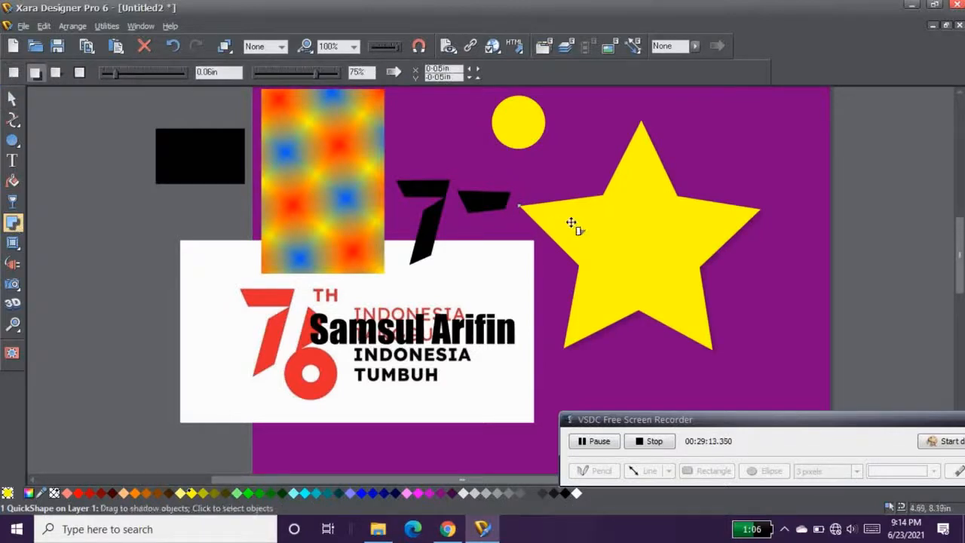
pyautogui.moveTo(584, 223); pyautogui.dragTo(611, 222)
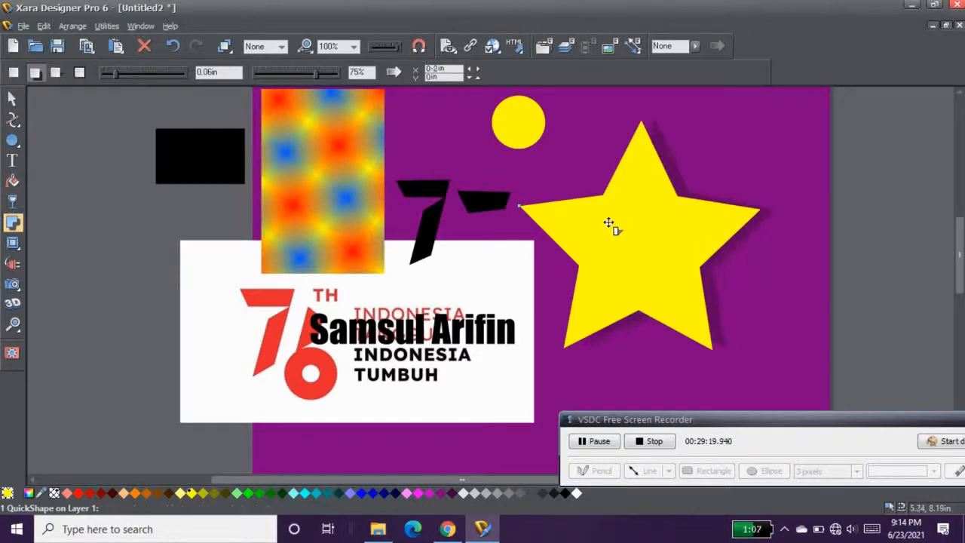
pyautogui.click(55, 72)
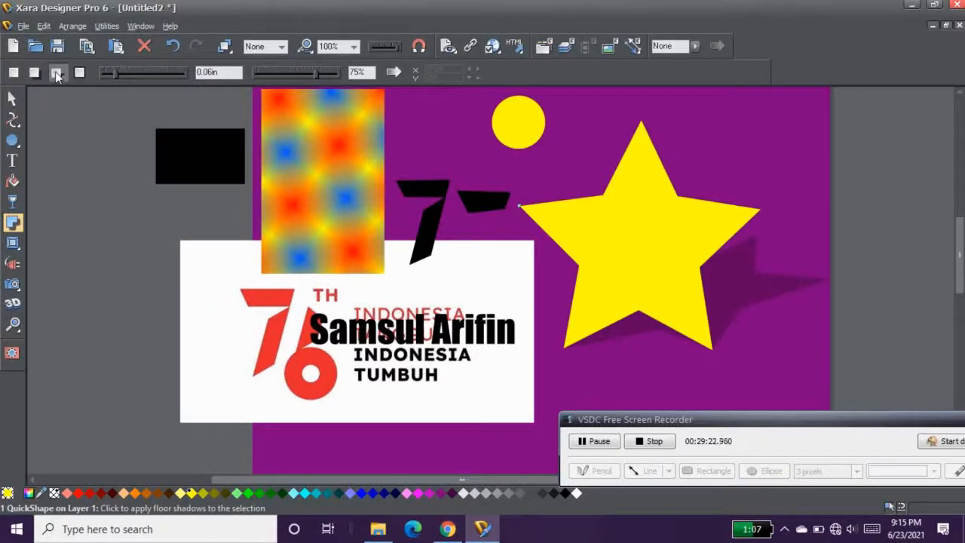
# Change the star's shadow to a glow with 0 in blur and 0% transparency.
pyautogui.click(77, 73)
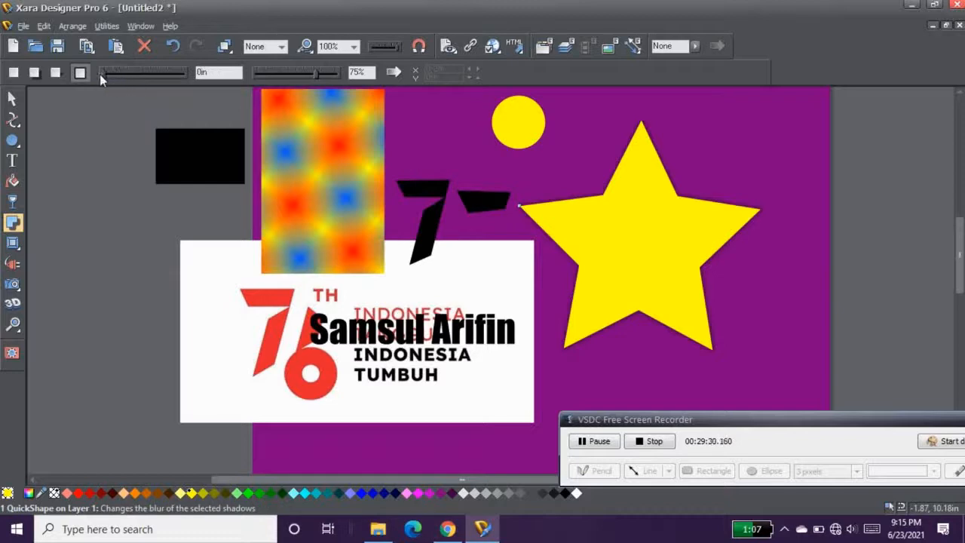
pyautogui.moveTo(317, 76); pyautogui.dragTo(256, 74)
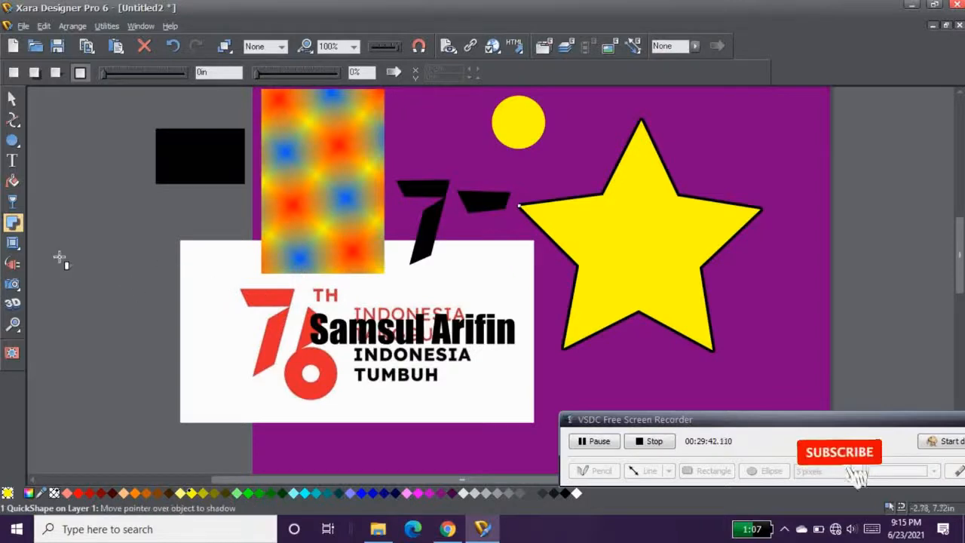
# Bevel the yellow star with a flat bevel, trying it outward before setting it inward from the star's edges.
pyautogui.click(14, 244)
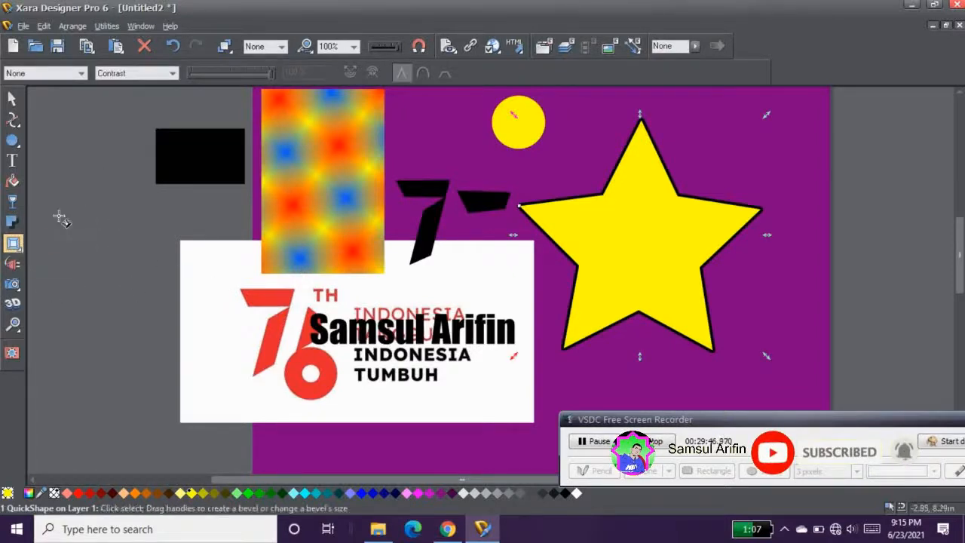
pyautogui.moveTo(13, 245)
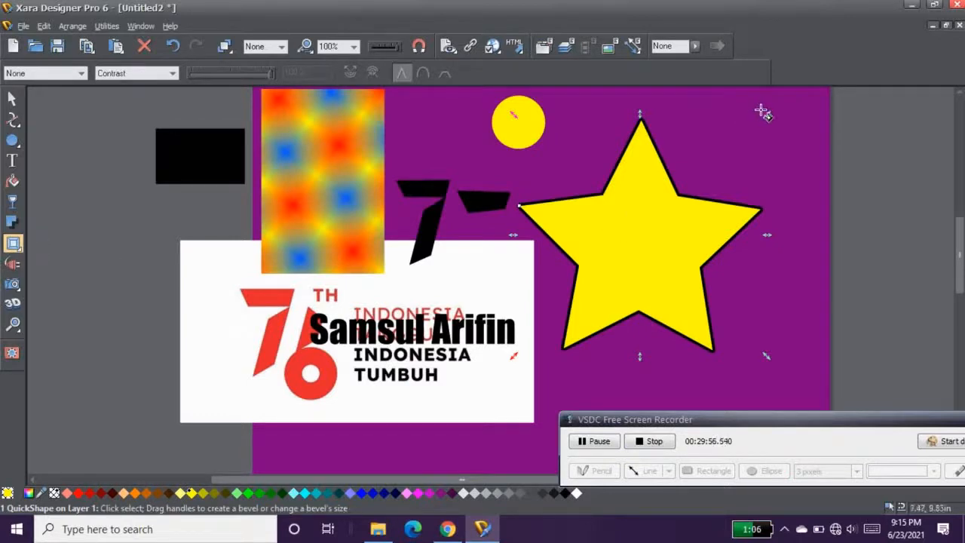
pyautogui.moveTo(762, 111); pyautogui.dragTo(790, 108)
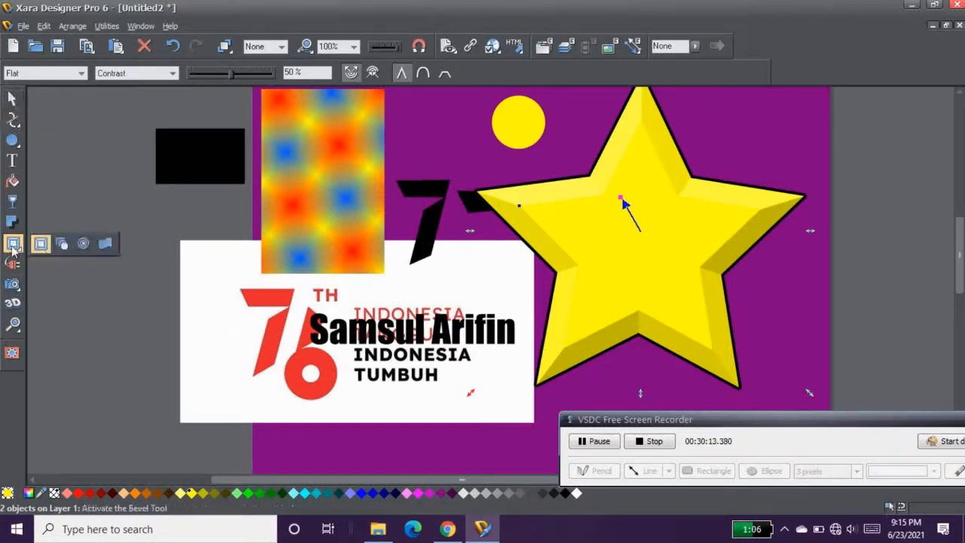
pyautogui.moveTo(808, 229); pyautogui.dragTo(766, 235)
pyautogui.press('F2')
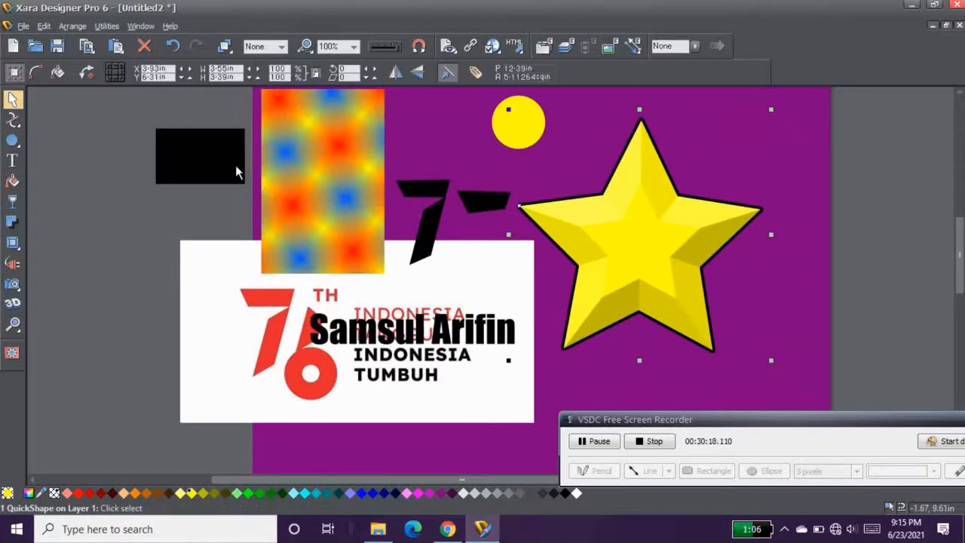
# Move the name text left across the edge of the logo photo and fill it with cyan.
pyautogui.moveTo(377, 325); pyautogui.dragTo(169, 315)
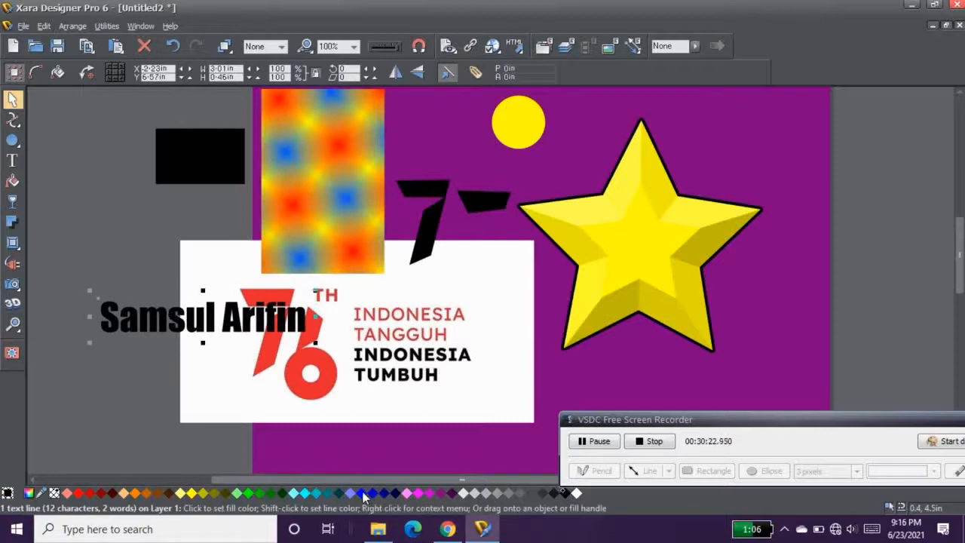
pyautogui.click(315, 494)
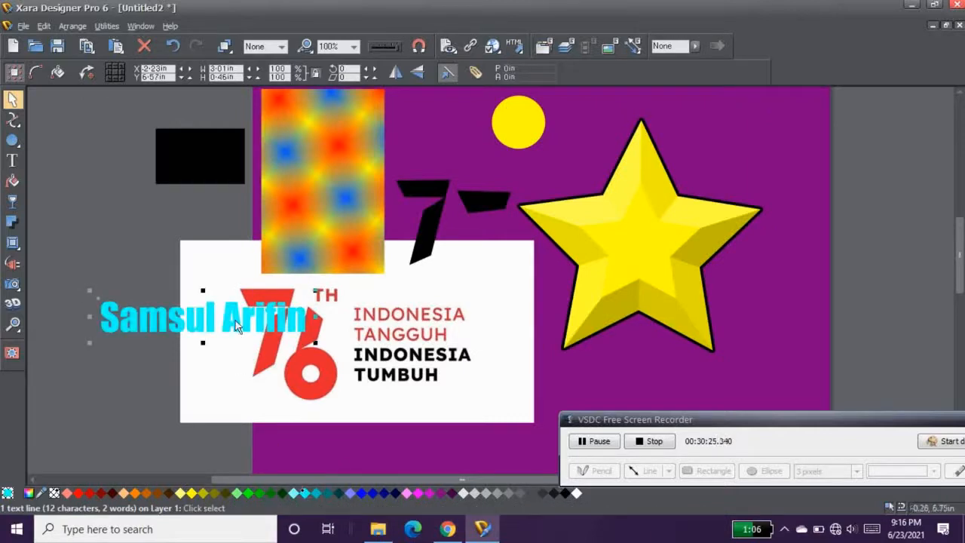
pyautogui.moveTo(240, 327); pyautogui.dragTo(278, 329)
# Add a flat bevel to the cyan name text, trying it outward before reducing it to a thin inner bevel.
pyautogui.click(12, 243)
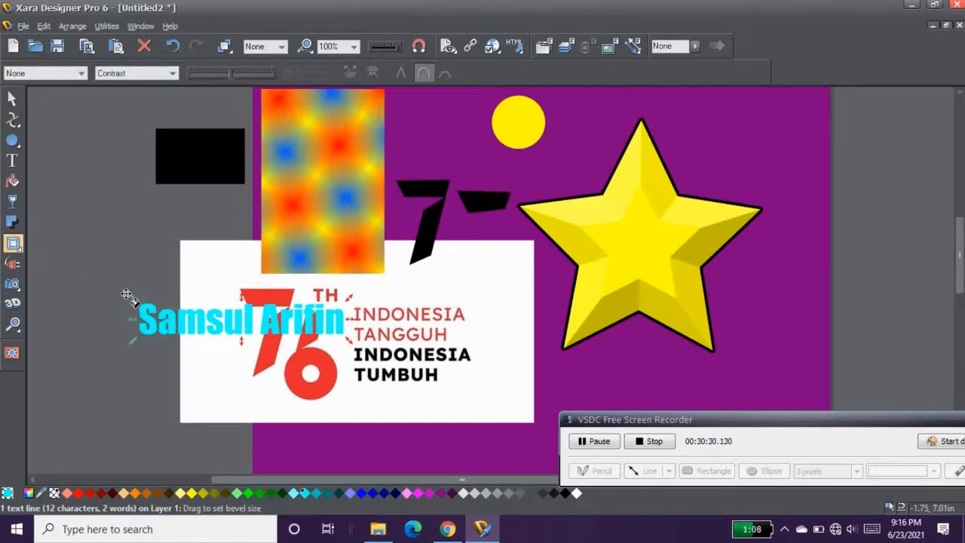
pyautogui.click(126, 294)
pyautogui.click(143, 309)
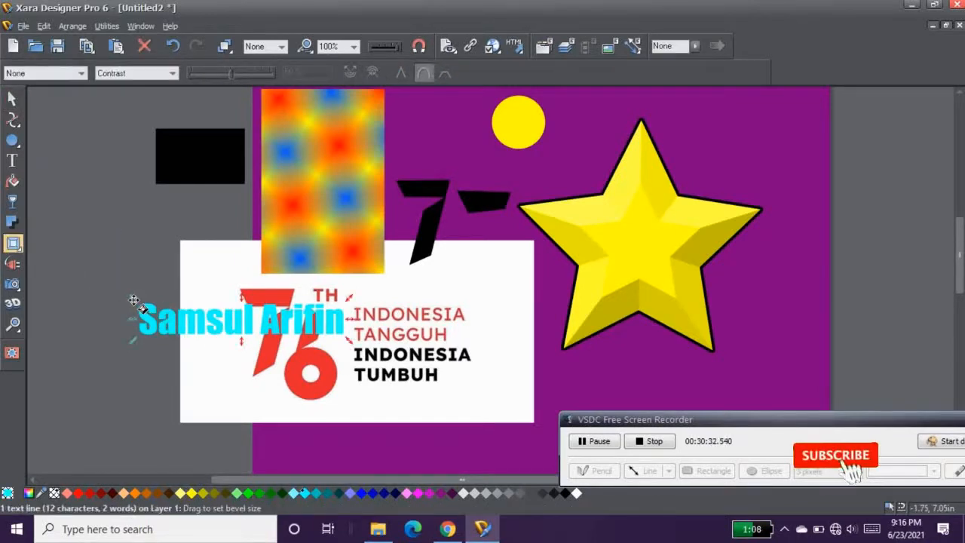
pyautogui.moveTo(122, 291); pyautogui.dragTo(128, 298)
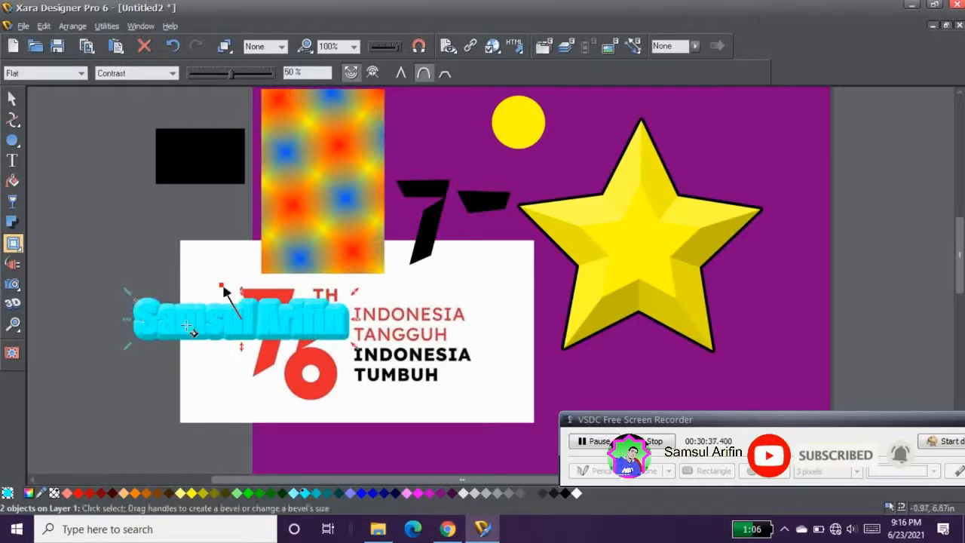
pyautogui.click(138, 303)
pyautogui.moveTo(137, 303); pyautogui.dragTo(137, 303)
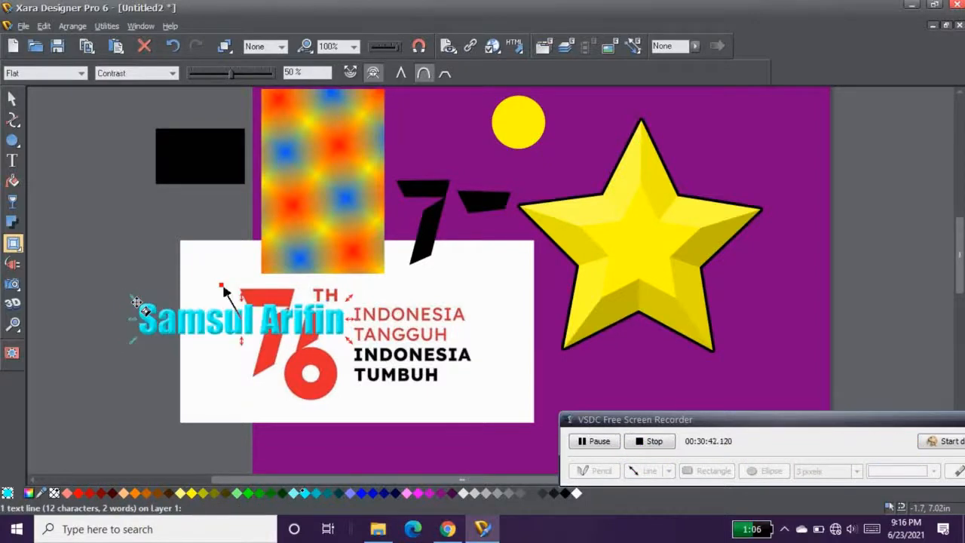
# Move the patterned rectangle down over the INDONESIA TANGGUH lettering of the logo photo.
pyautogui.moveTo(15, 285)
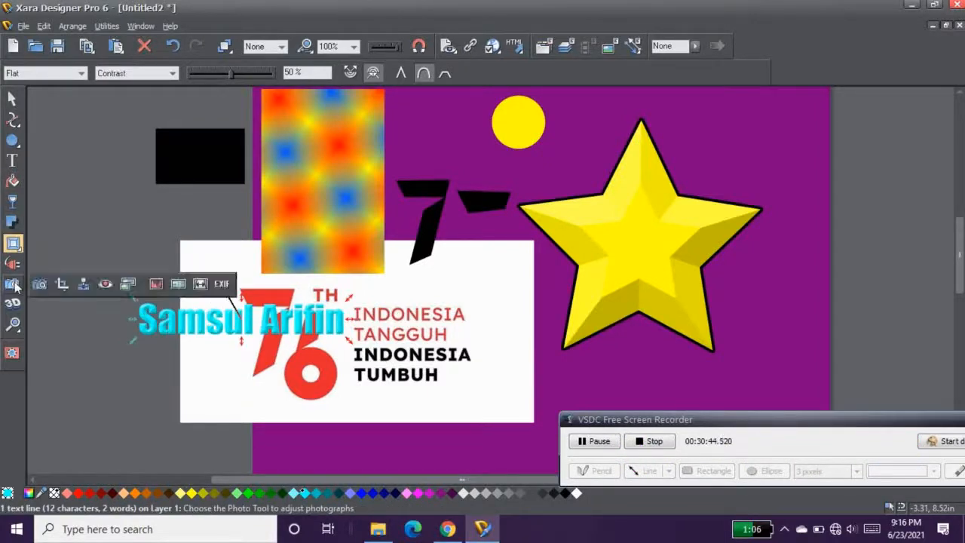
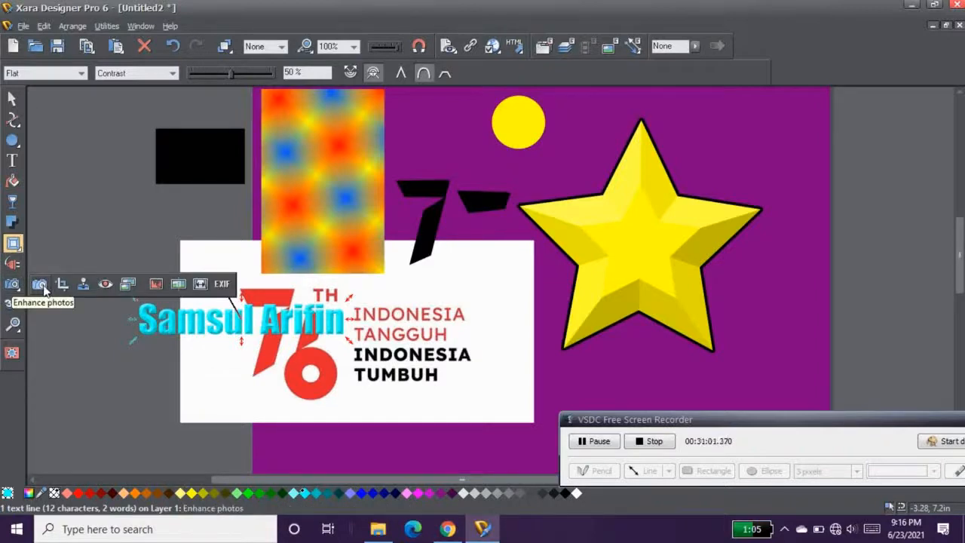
pyautogui.click(332, 155)
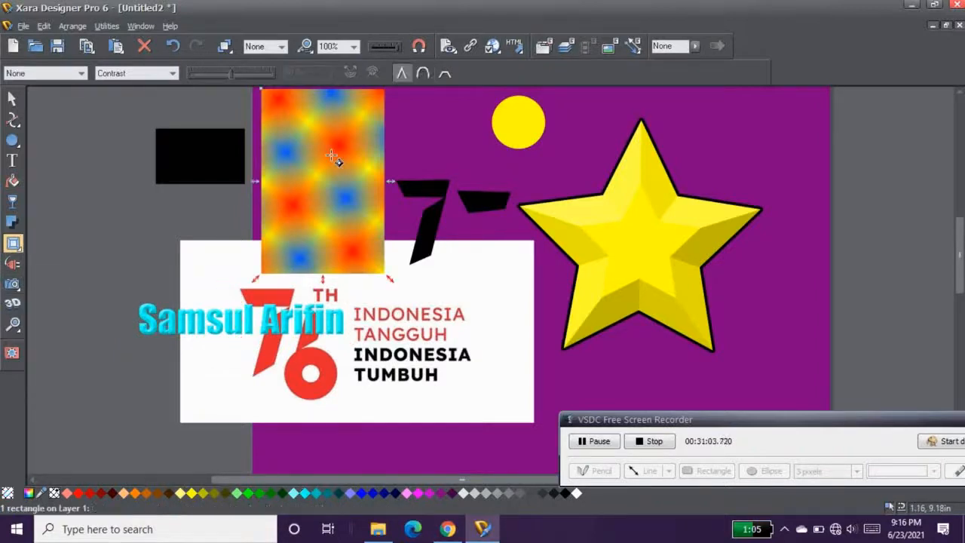
pyautogui.click(12, 99)
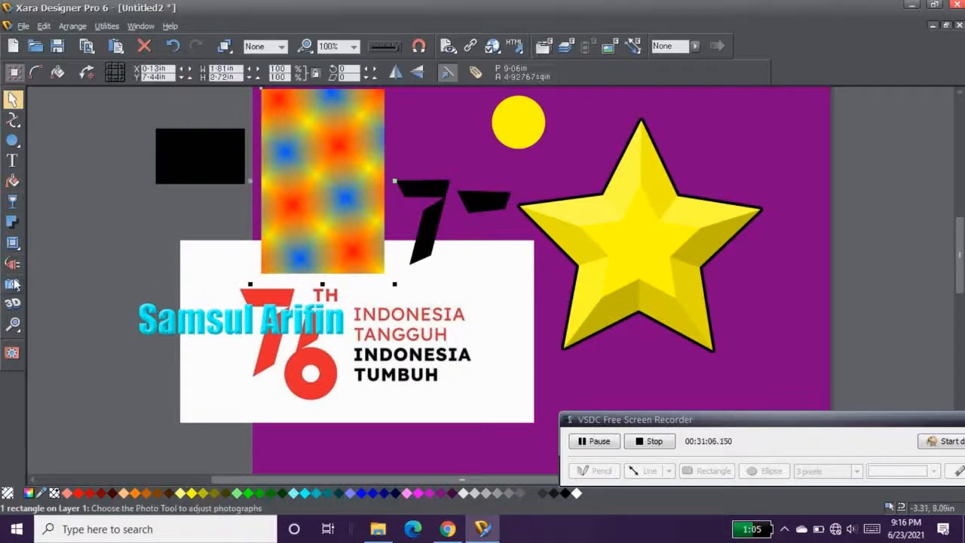
pyautogui.moveTo(291, 149); pyautogui.dragTo(380, 217)
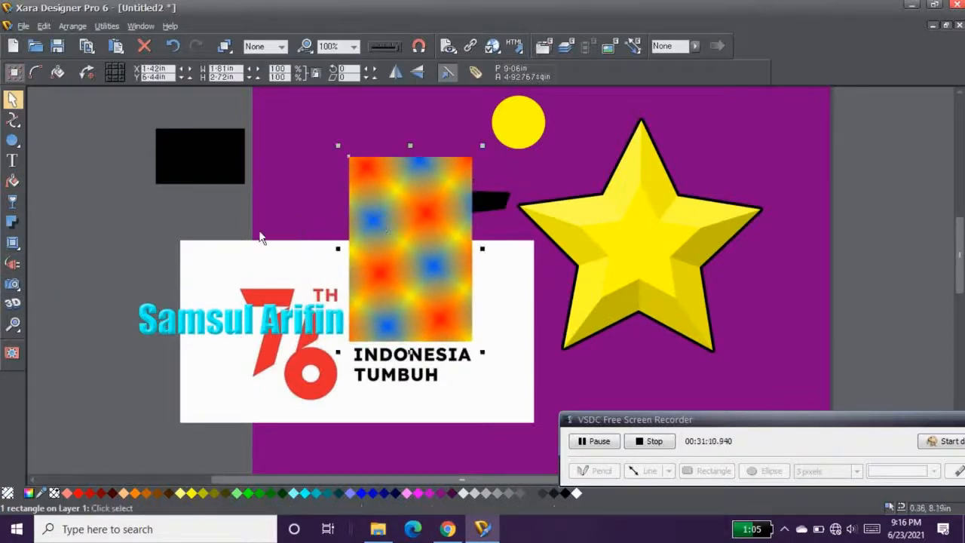
# Move the patterned rectangle slightly left and crop a narrow strip off the left edge of the logo photo.
pyautogui.moveTo(404, 195); pyautogui.dragTo(391, 195)
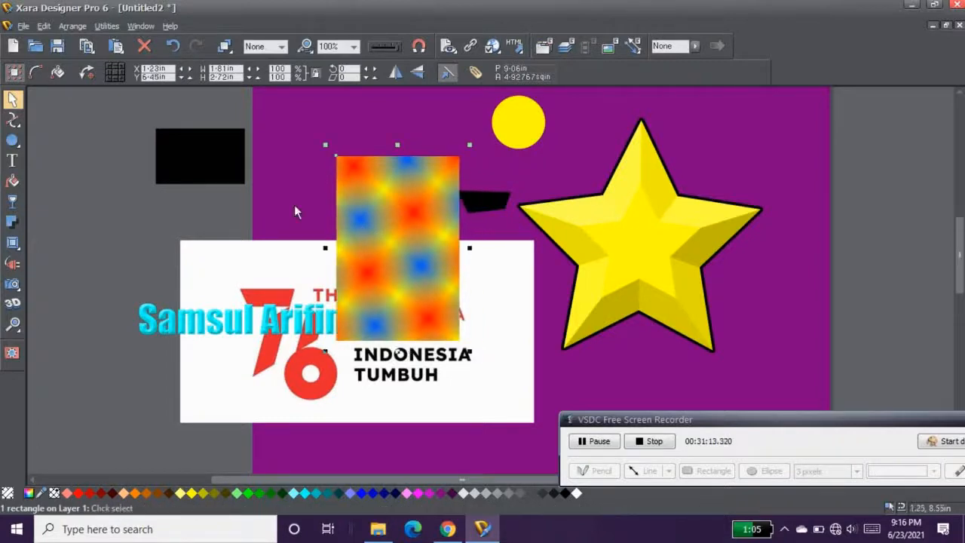
pyautogui.click(12, 287)
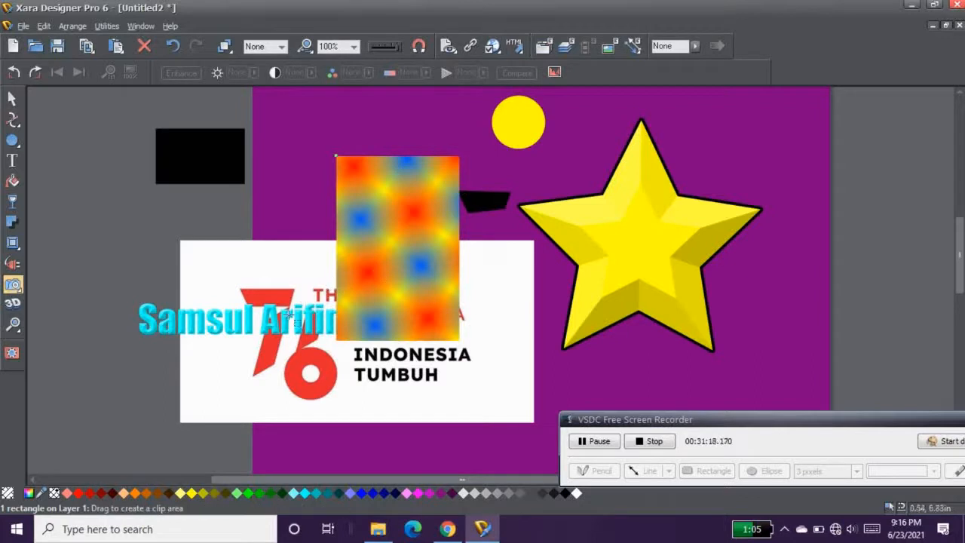
pyautogui.click(263, 272)
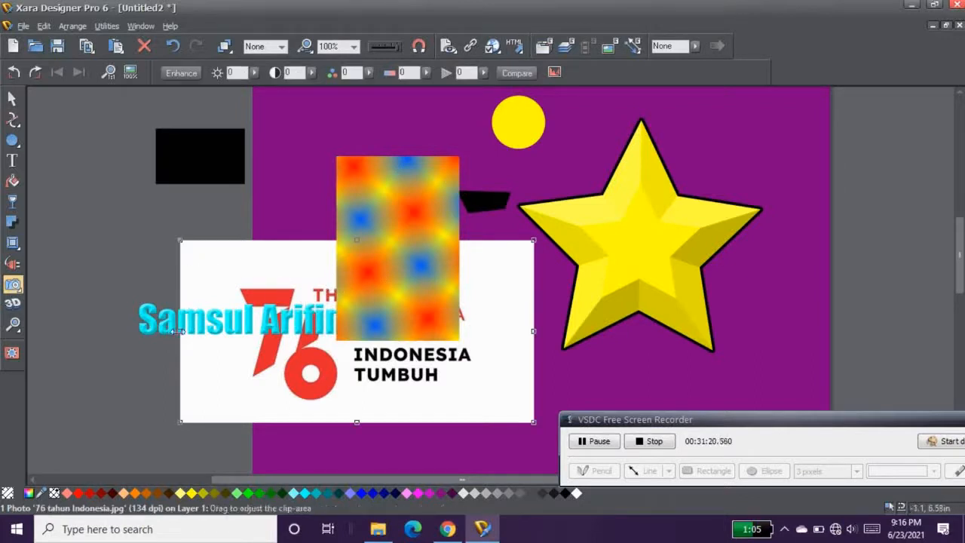
pyautogui.moveTo(176, 331); pyautogui.dragTo(213, 332)
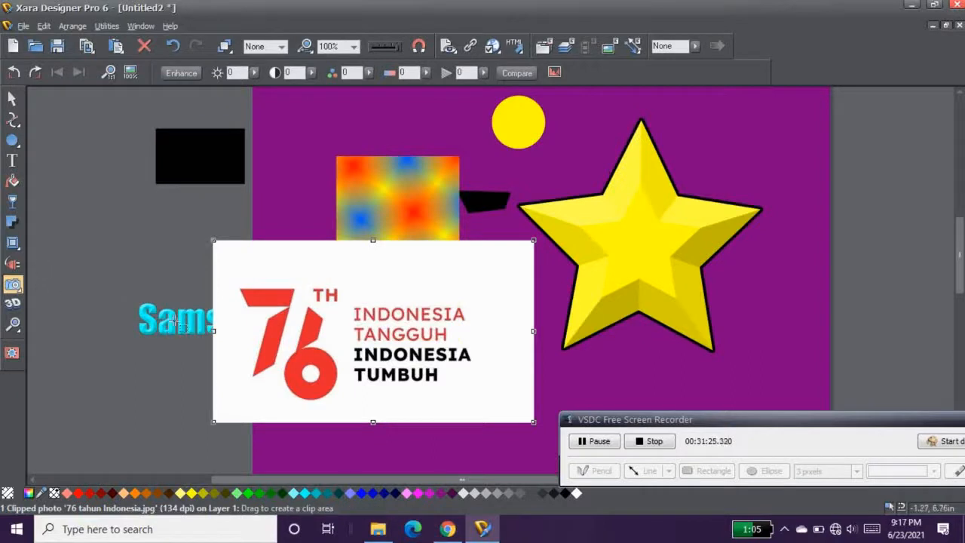
# Try cropping the logo photo further from the left and bending its Joined RGB levels curve into an S shape, undoing both.
pyautogui.moveTo(214, 330); pyautogui.dragTo(285, 329)
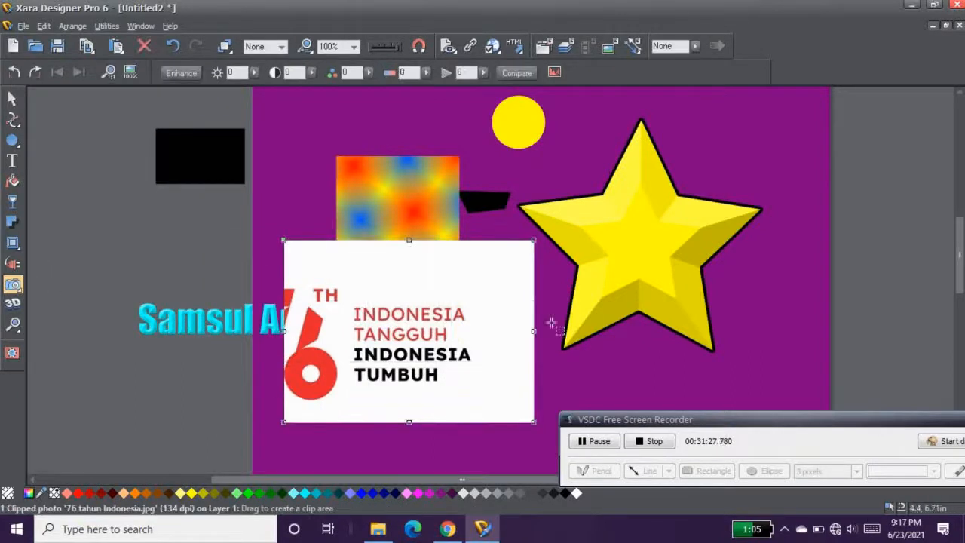
pyautogui.moveTo(13, 284)
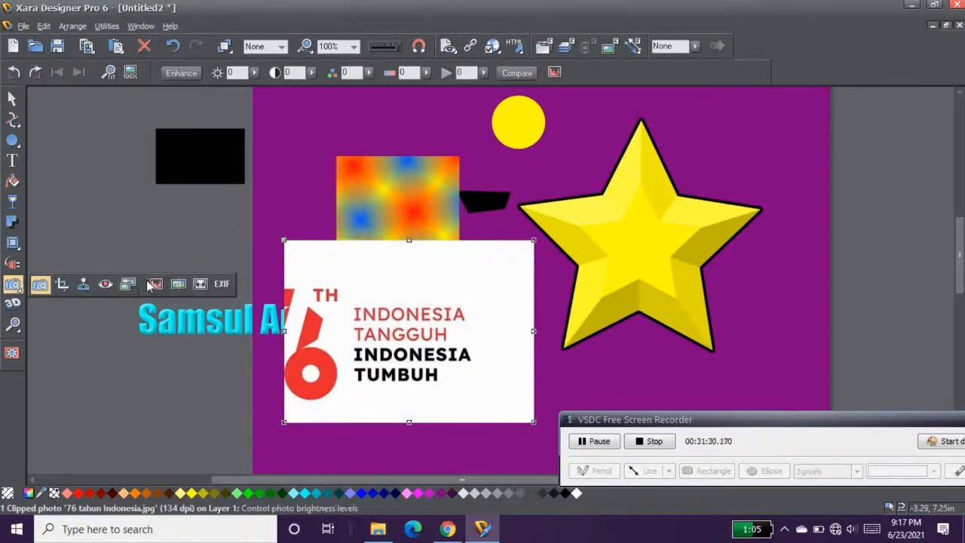
pyautogui.click(105, 283)
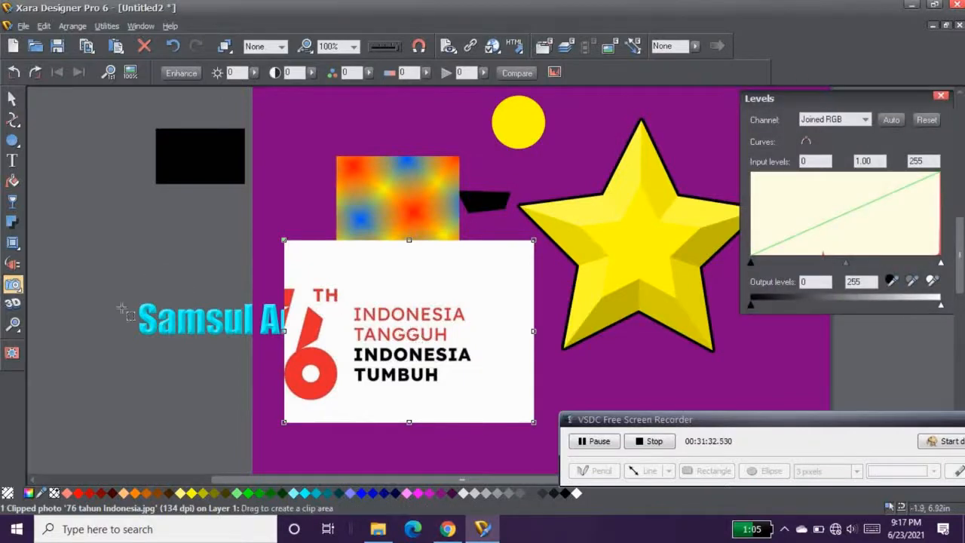
pyautogui.moveTo(13, 284)
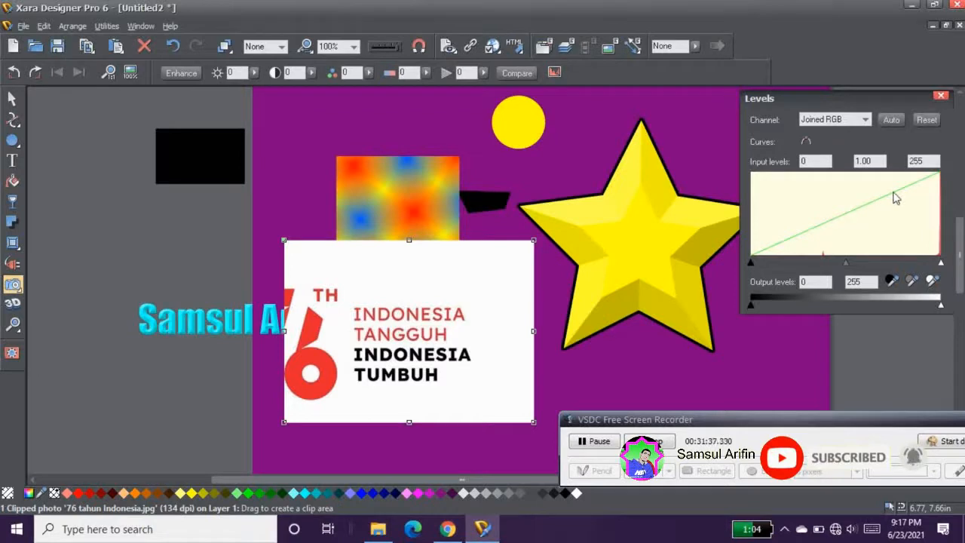
pyautogui.moveTo(893, 193); pyautogui.dragTo(820, 197)
pyautogui.click(859, 221)
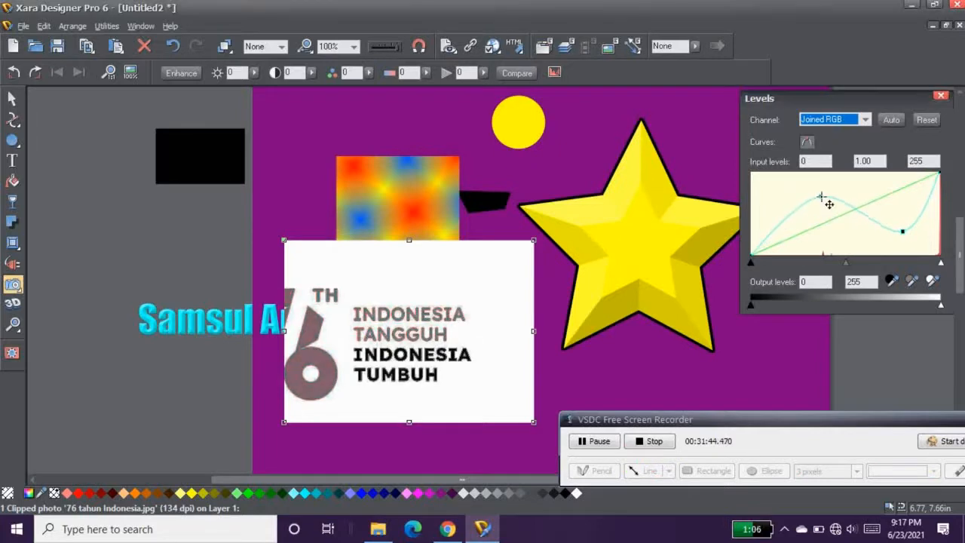
pyautogui.click(941, 96)
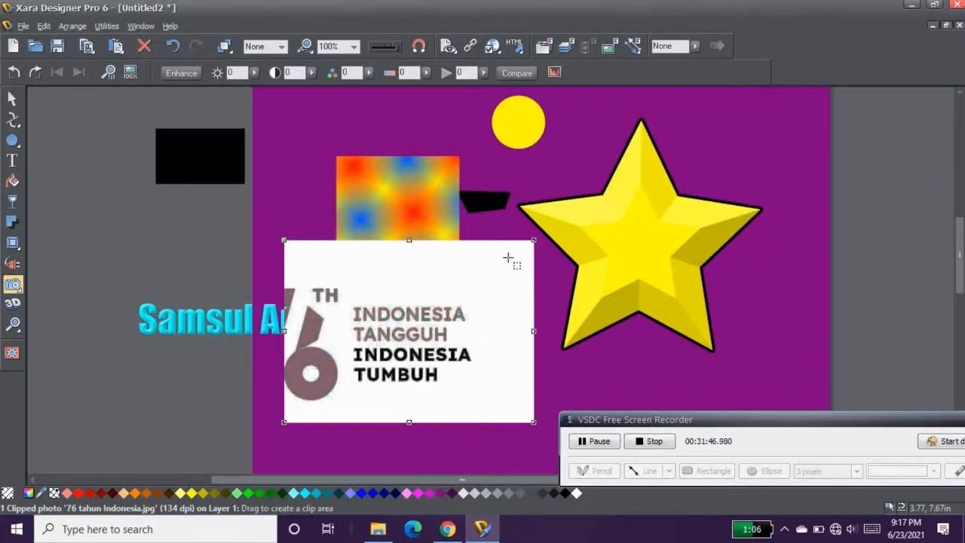
pyautogui.hotkey('ctrl', 'z')
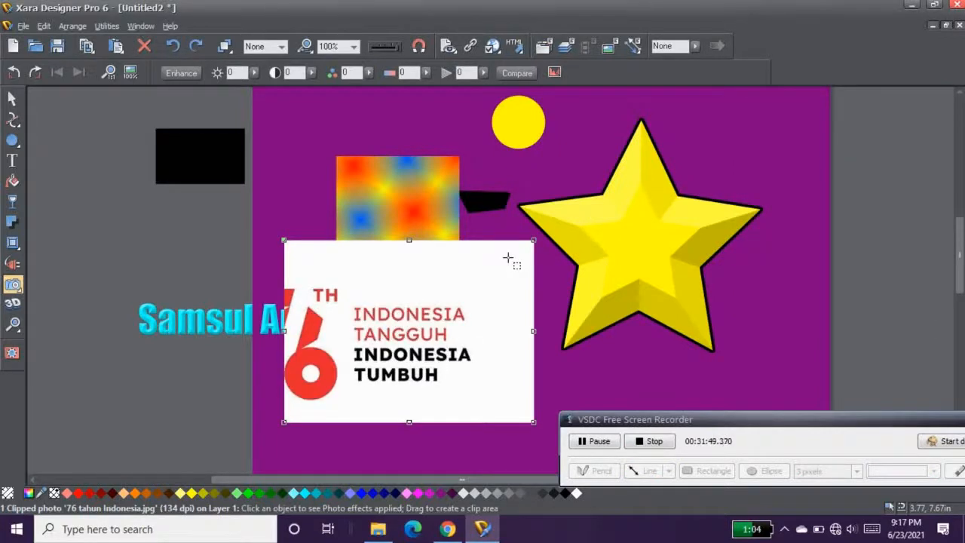
pyautogui.click(181, 48)
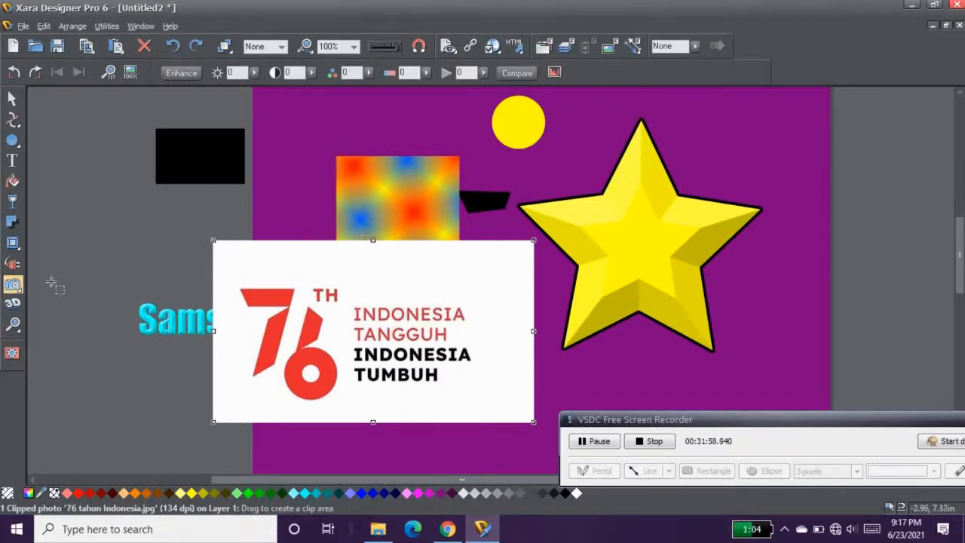
# Move the cropped logo photo right and down, clear of the name text and partly over the star, and select the name text.
pyautogui.click(12, 98)
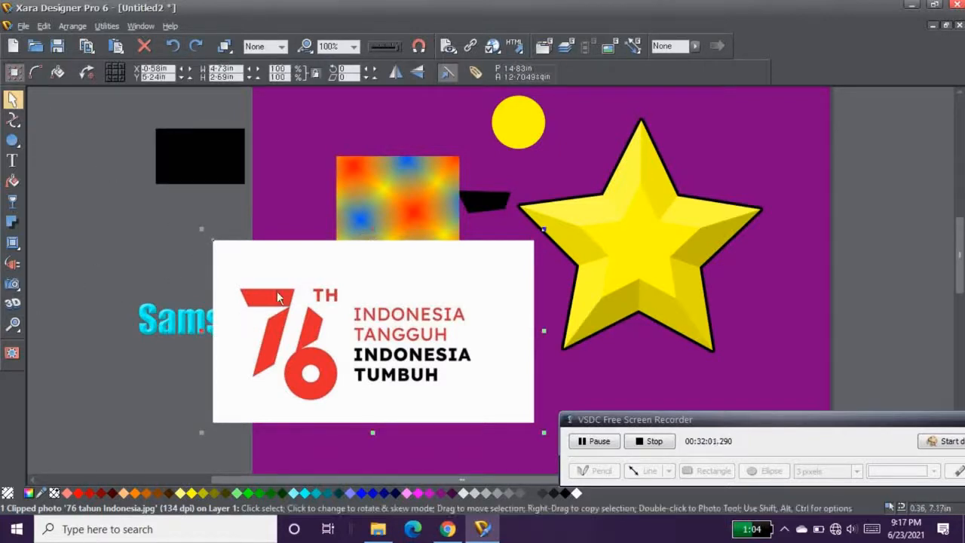
pyautogui.moveTo(277, 291); pyautogui.dragTo(439, 330)
pyautogui.click(295, 315)
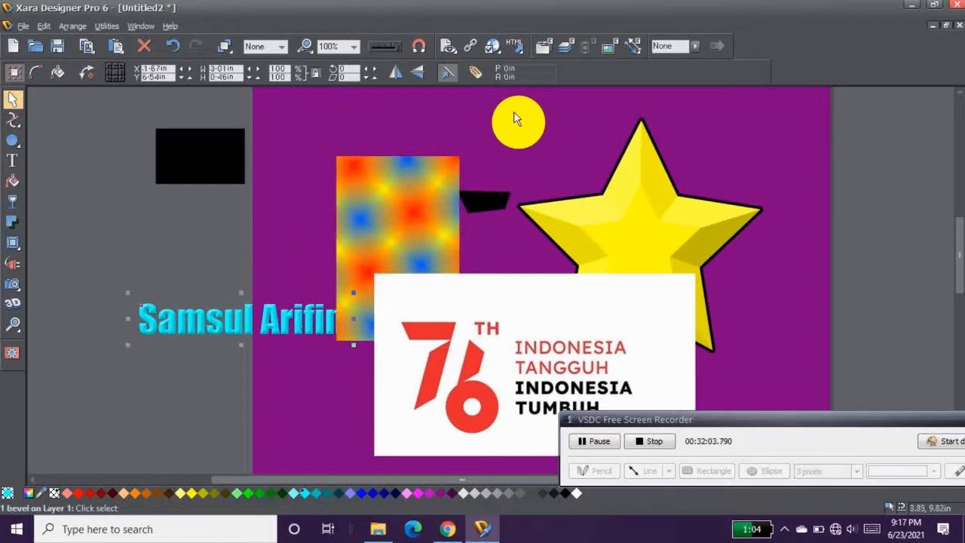
# Move the yellow circle beside the patterned rectangle, enlarge it to about 2.21 in wide and bring it to the front.
pyautogui.moveTo(518, 121); pyautogui.dragTo(270, 220)
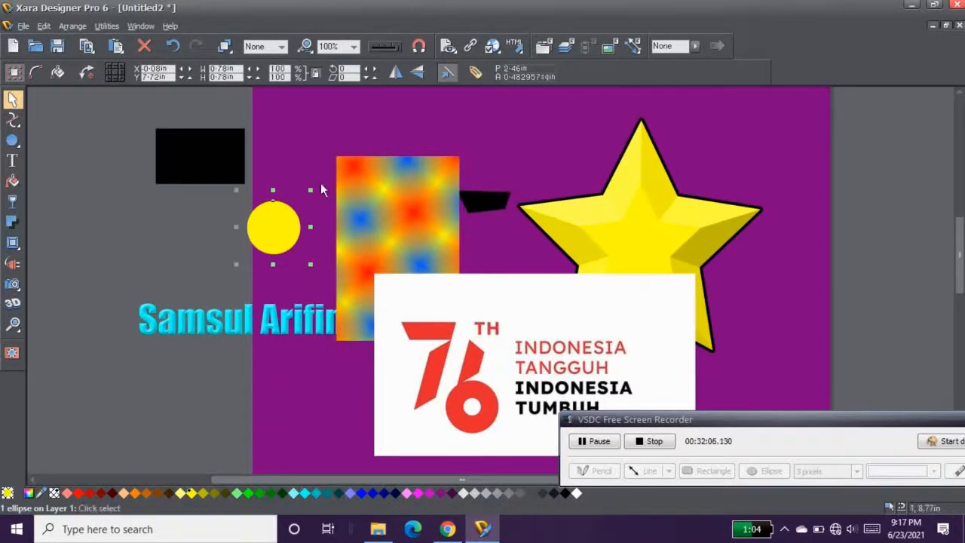
pyautogui.moveTo(311, 190); pyautogui.dragTo(407, 93)
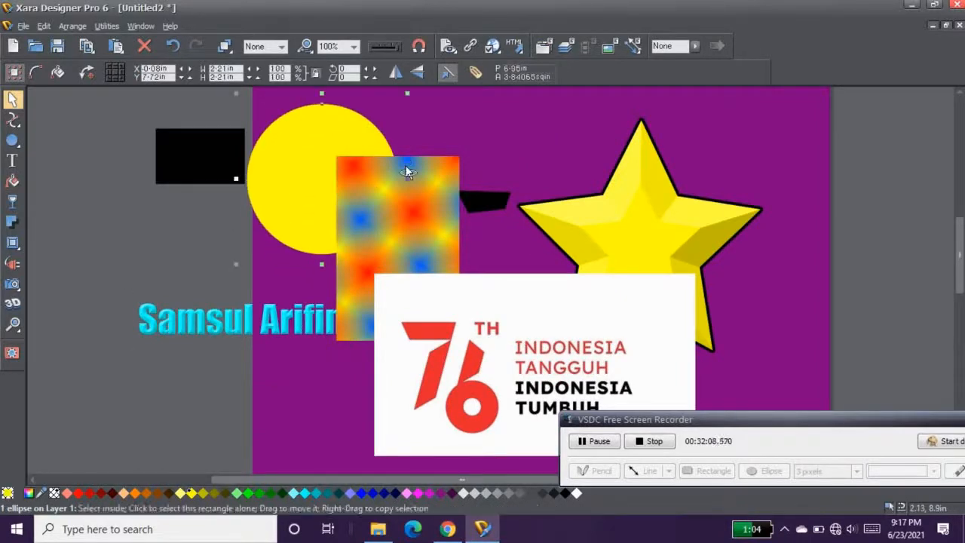
pyautogui.hotkey('ctrl', 'f')
pyautogui.moveTo(351, 175); pyautogui.dragTo(346, 203)
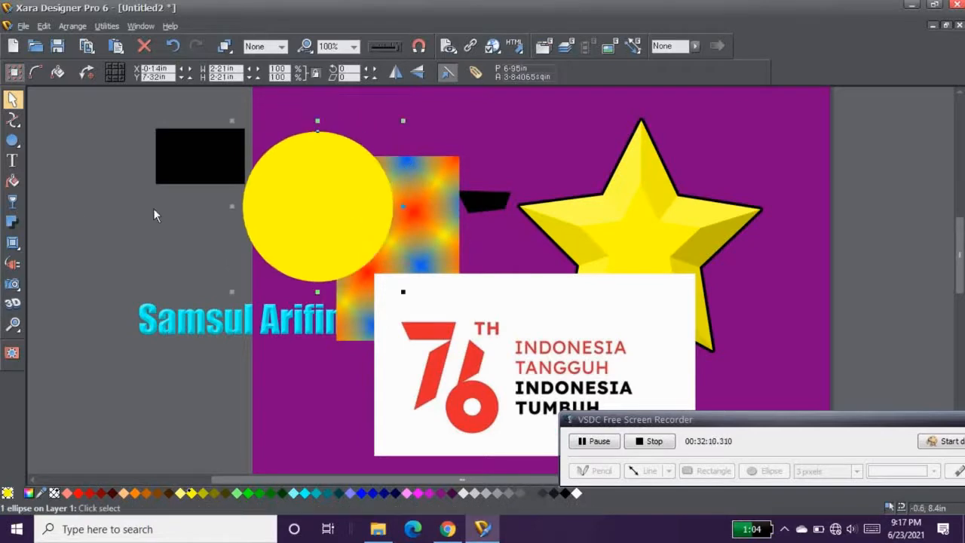
# Extrude the yellow circle into a 3D disc and rotate it so that its thick side shows.
pyautogui.click(16, 303)
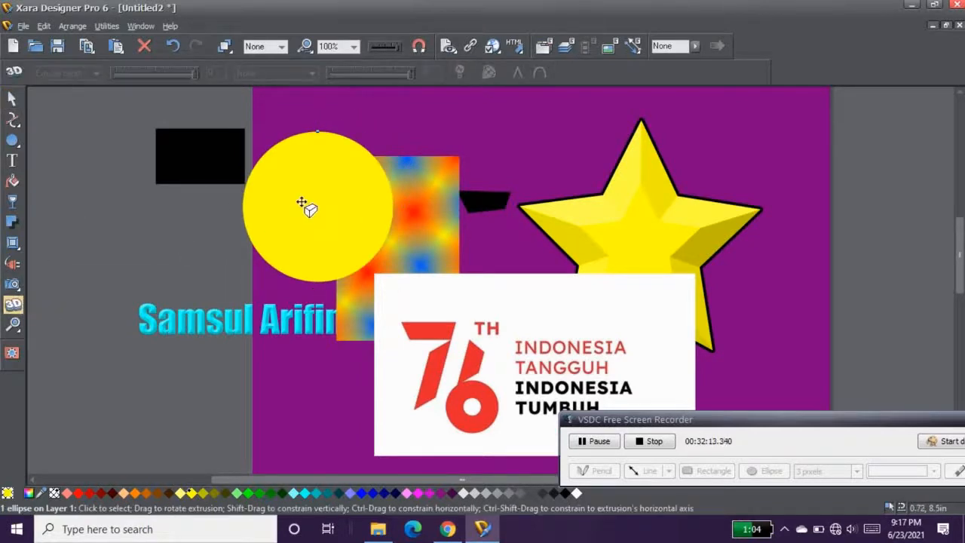
pyautogui.moveTo(306, 204); pyautogui.dragTo(335, 177)
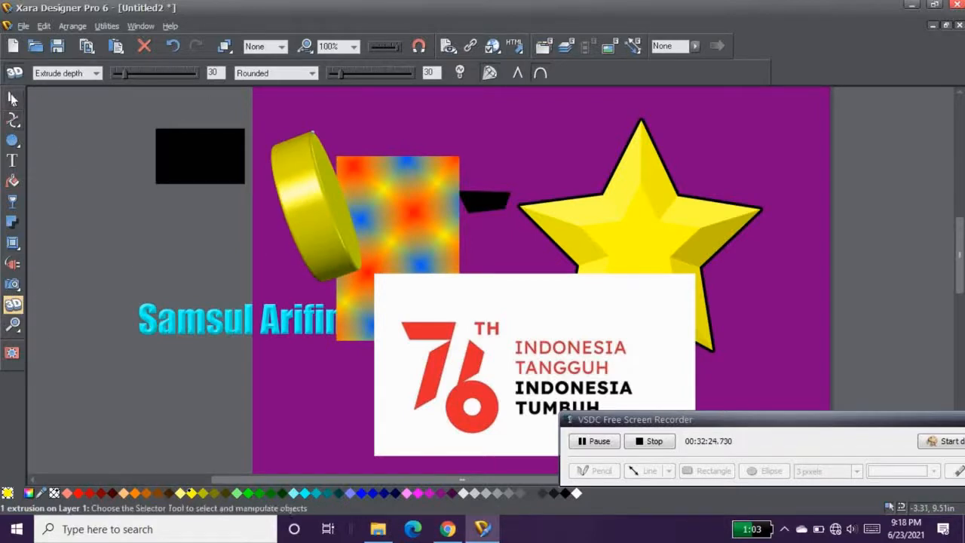
pyautogui.click(12, 98)
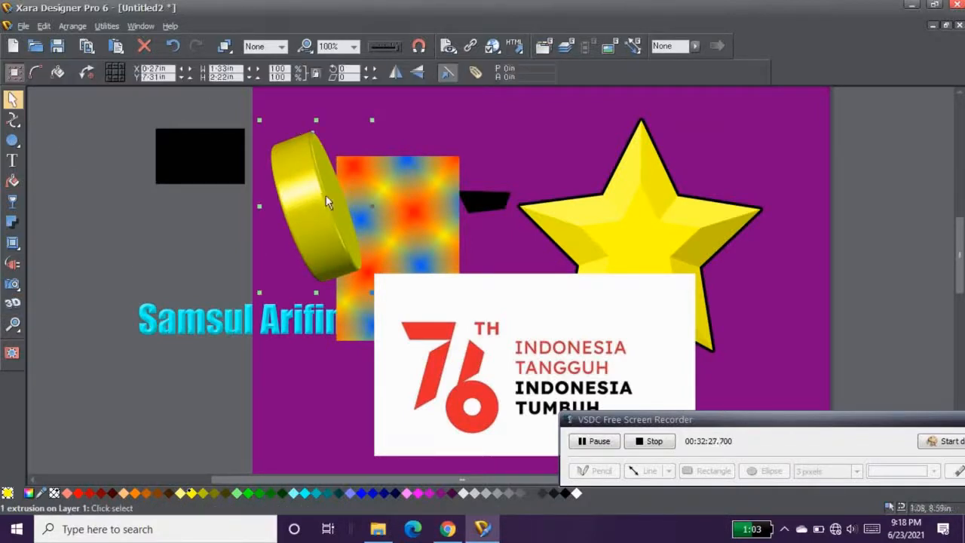
# Enlarge the extruded disc to about 1.66 × 2.74 in, place it over the patterned rectangle's left edge, and move the logo photo up.
pyautogui.moveTo(326, 202); pyautogui.dragTo(223, 330)
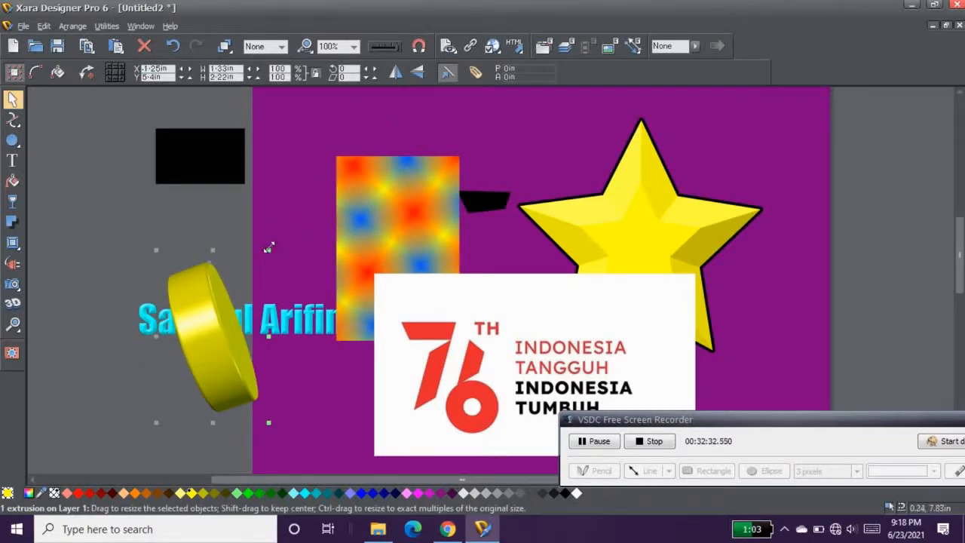
pyautogui.moveTo(267, 248); pyautogui.dragTo(289, 215)
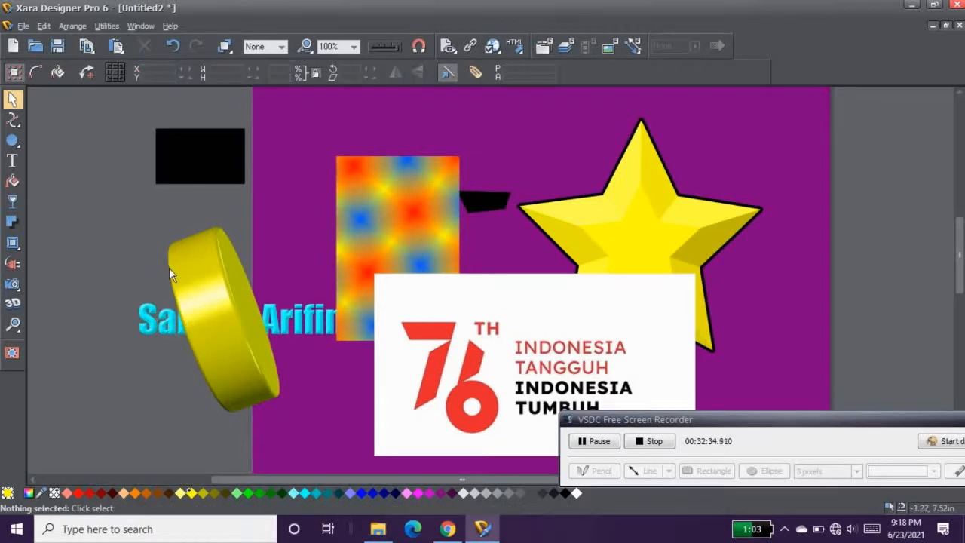
pyautogui.moveTo(190, 270); pyautogui.dragTo(280, 211)
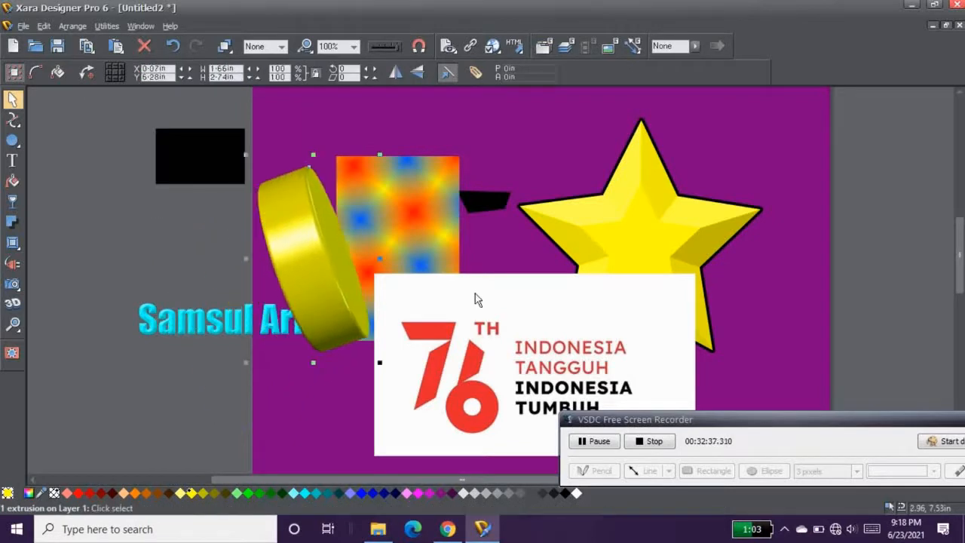
pyautogui.moveTo(475, 299); pyautogui.dragTo(482, 211)
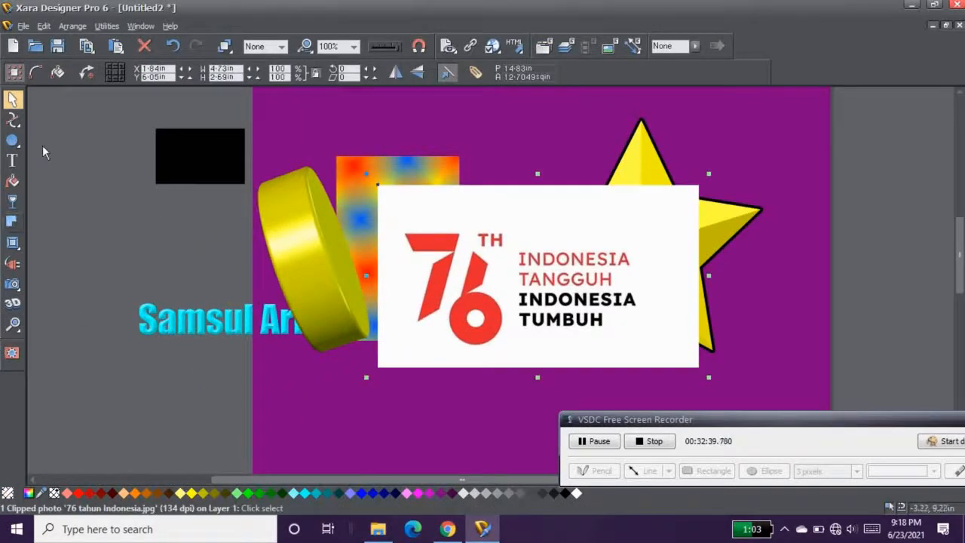
# Delete the logo photo, undo the deletion, redo it and undo it once more.
pyautogui.click(146, 51)
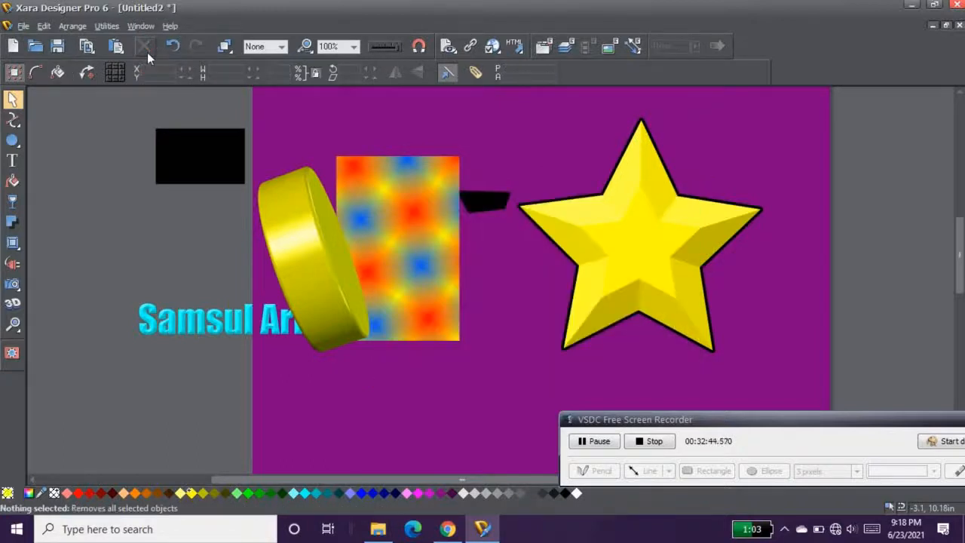
pyautogui.click(172, 47)
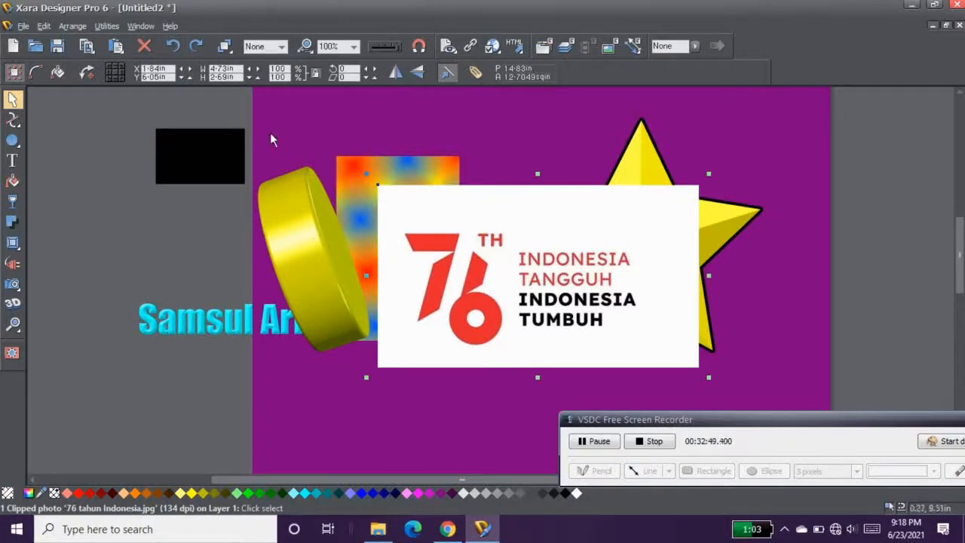
pyautogui.click(196, 48)
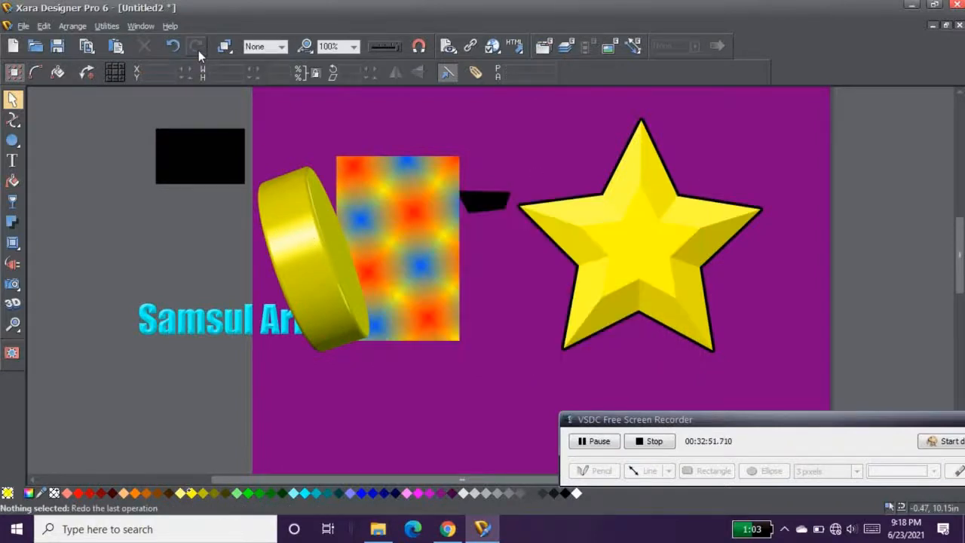
pyautogui.click(171, 45)
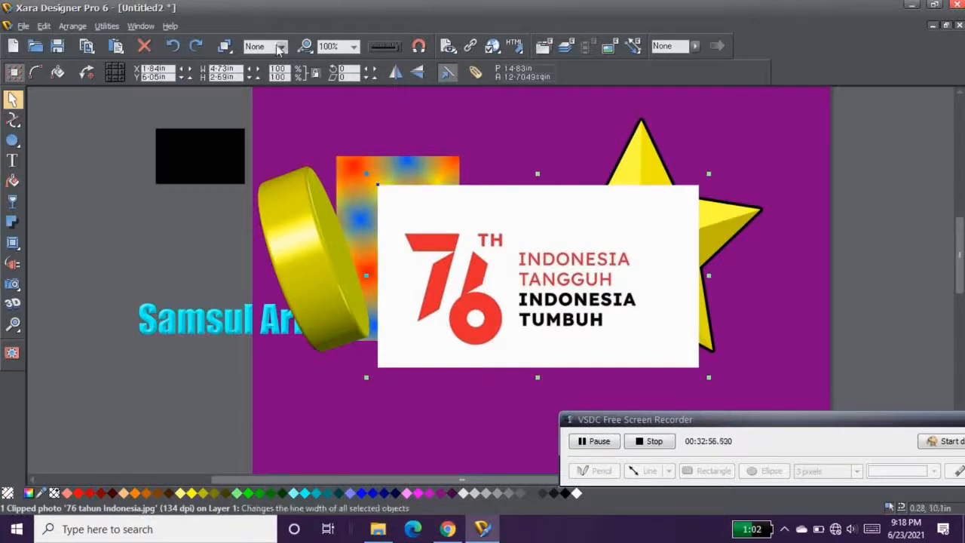
# Move the name text slightly up and open its line width choices without picking one.
pyautogui.moveTo(199, 321); pyautogui.dragTo(201, 296)
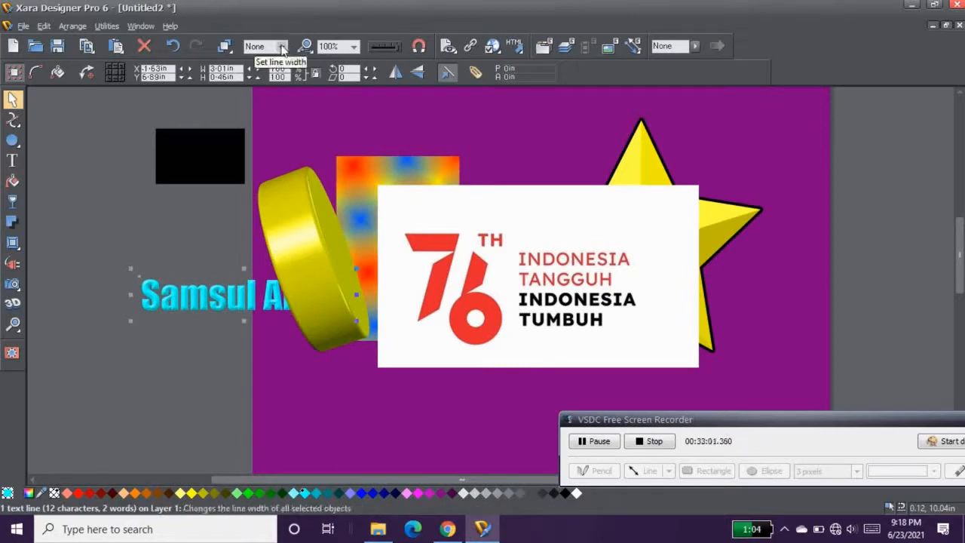
pyautogui.click(281, 47)
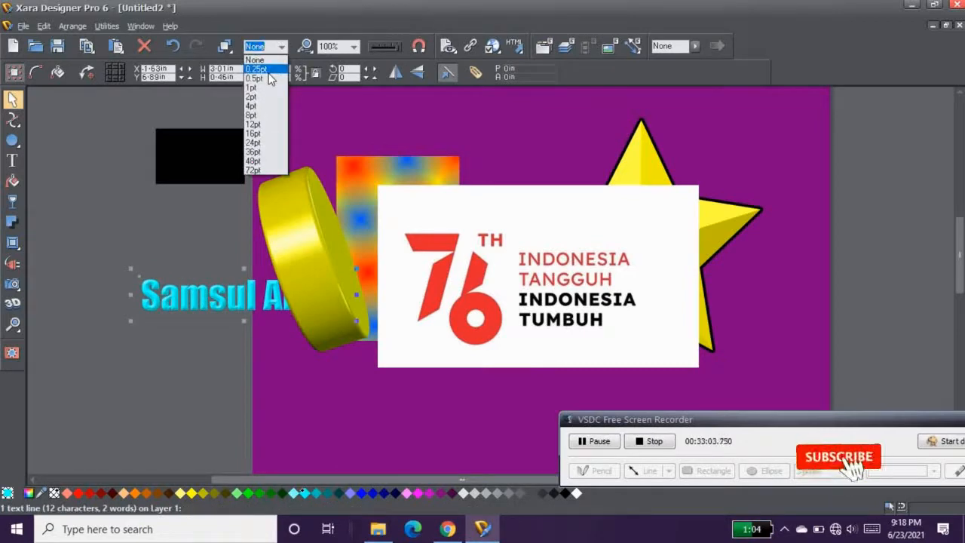
pyautogui.click(612, 220)
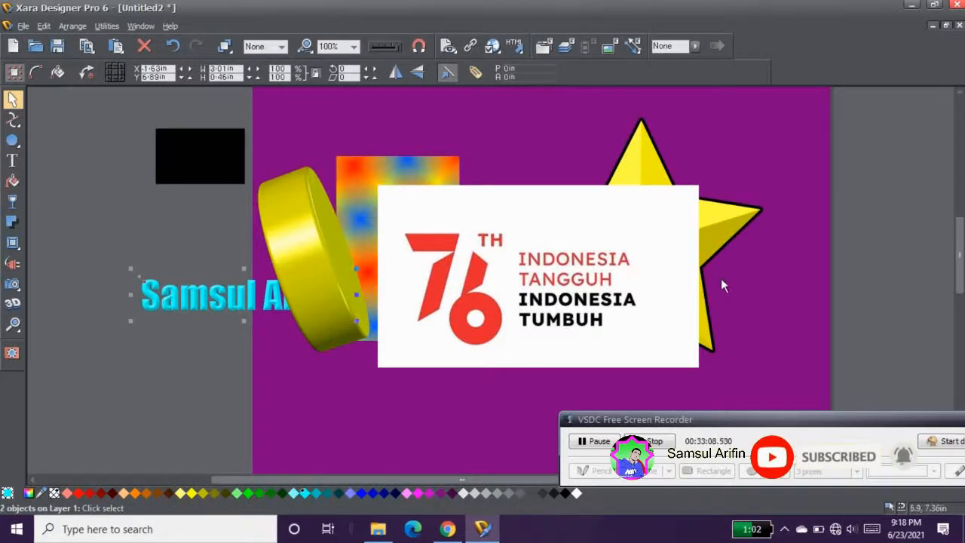
# Bring the yellow star to the front and move it left over the middle of the logo photo.
pyautogui.click(717, 243)
pyautogui.hotkey('ctrl', 'f')
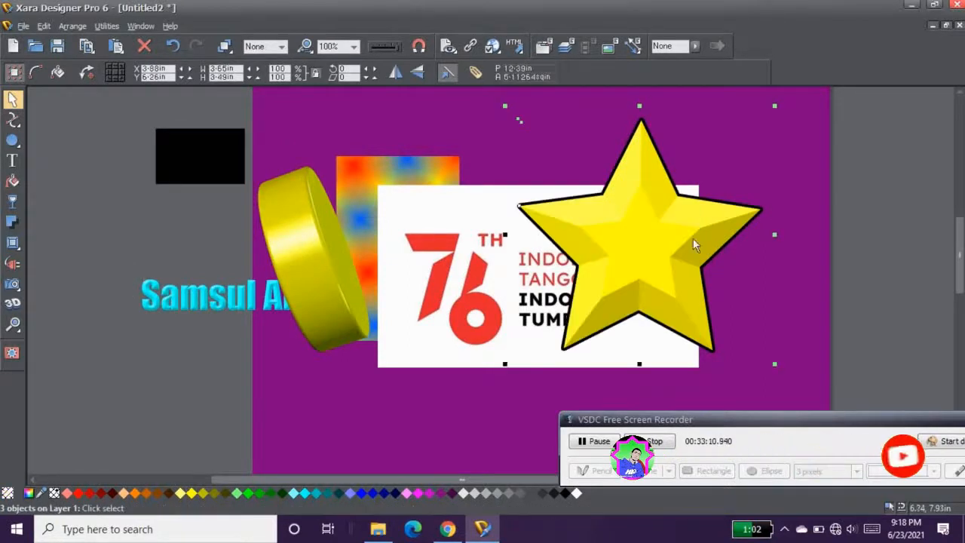
pyautogui.moveTo(692, 238); pyautogui.dragTo(577, 242)
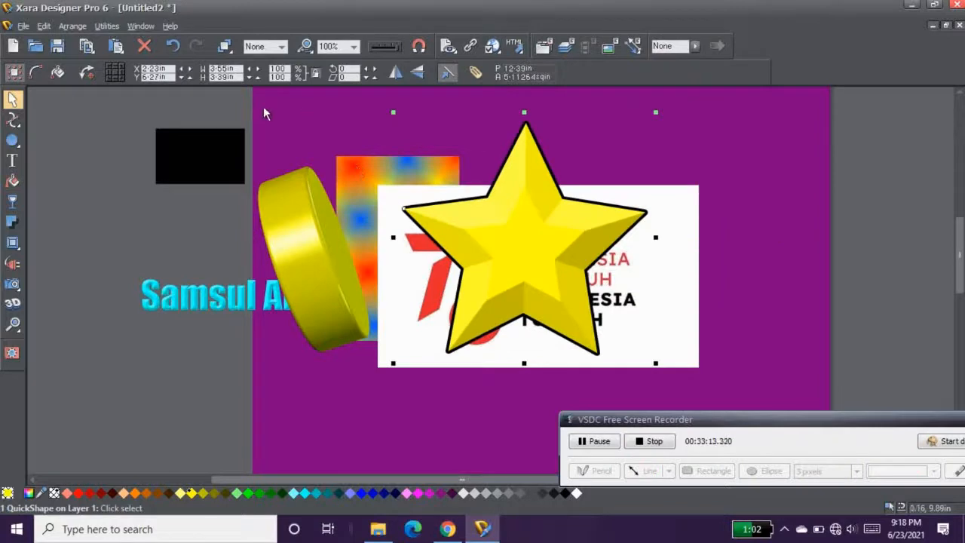
# Bring the beveled name text to the front and set its line width to 1pt.
pyautogui.click(198, 289)
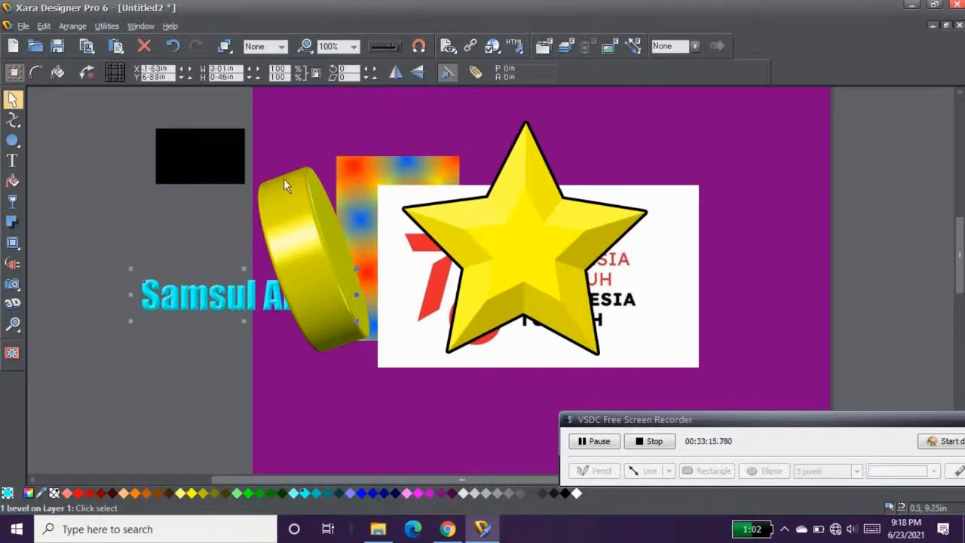
pyautogui.keyDown('shift'); pyautogui.click(276, 250); pyautogui.keyUp('shift')
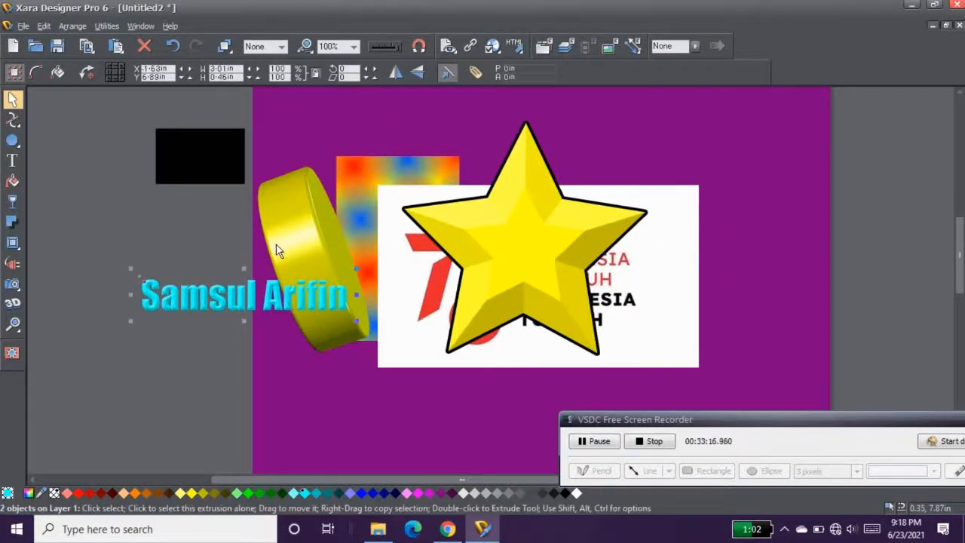
pyautogui.click(281, 47)
pyautogui.click(257, 88)
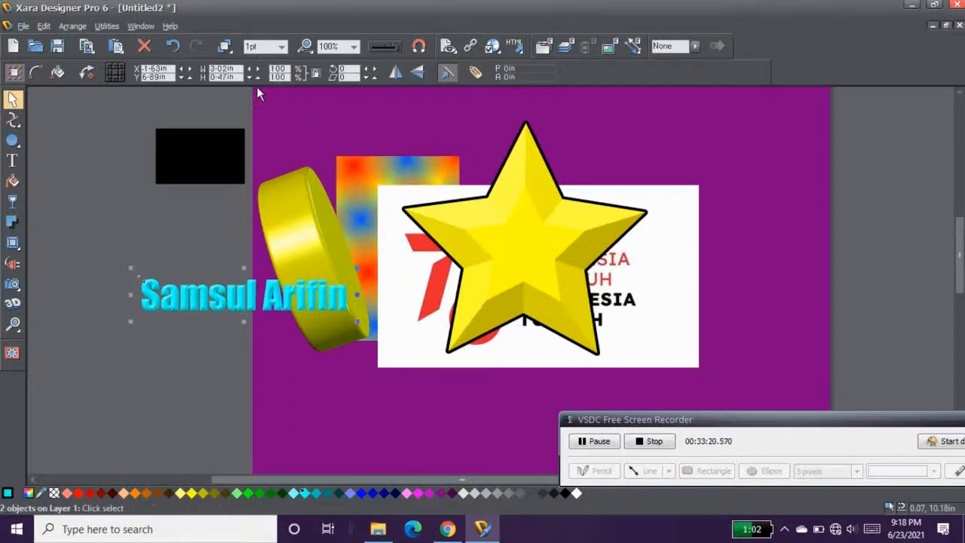
# Remove the bevel from the name text by setting its bevel type to None.
pyautogui.click(12, 243)
pyautogui.click(81, 73)
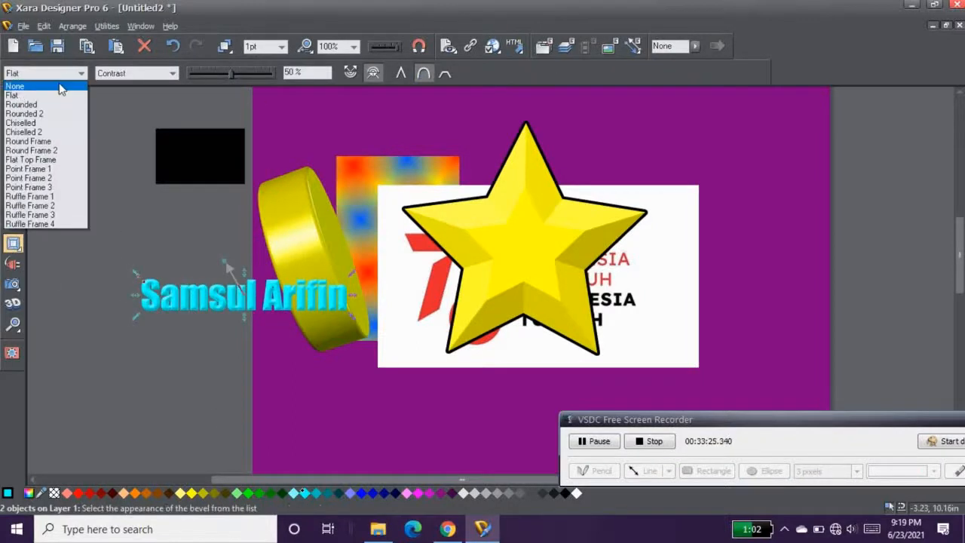
pyautogui.click(57, 89)
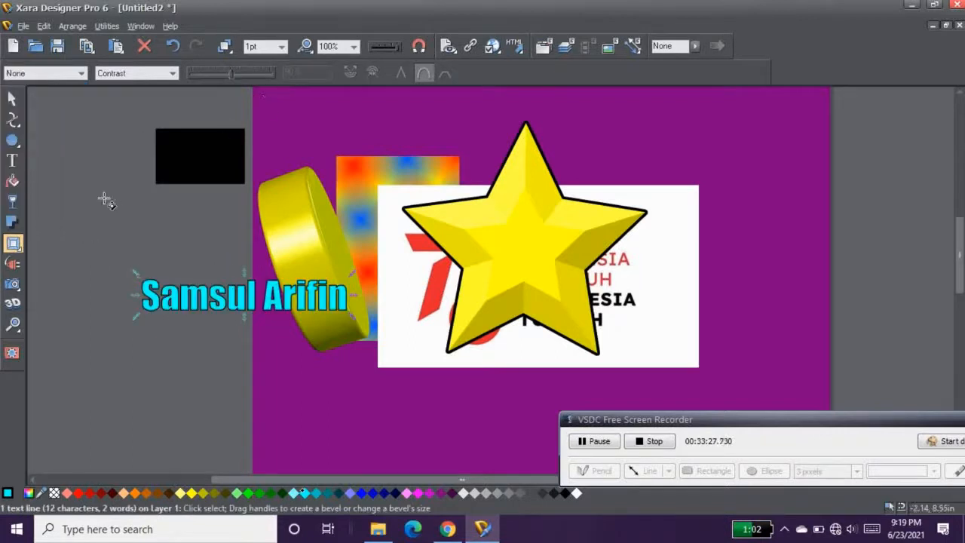
# Set the name text's line width to None and enlarge the text to about 8.34 × 1.27 in.
pyautogui.click(12, 98)
pyautogui.click(280, 47)
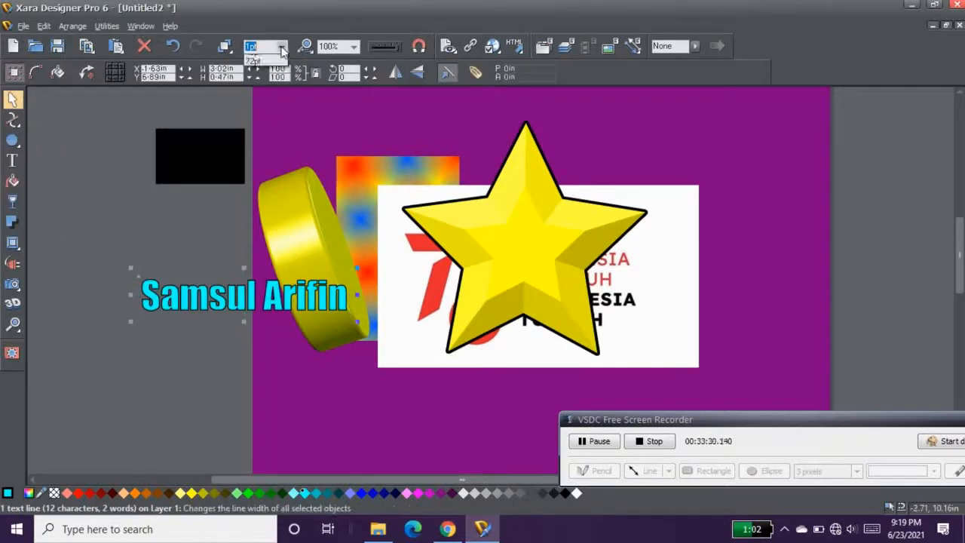
pyautogui.click(256, 60)
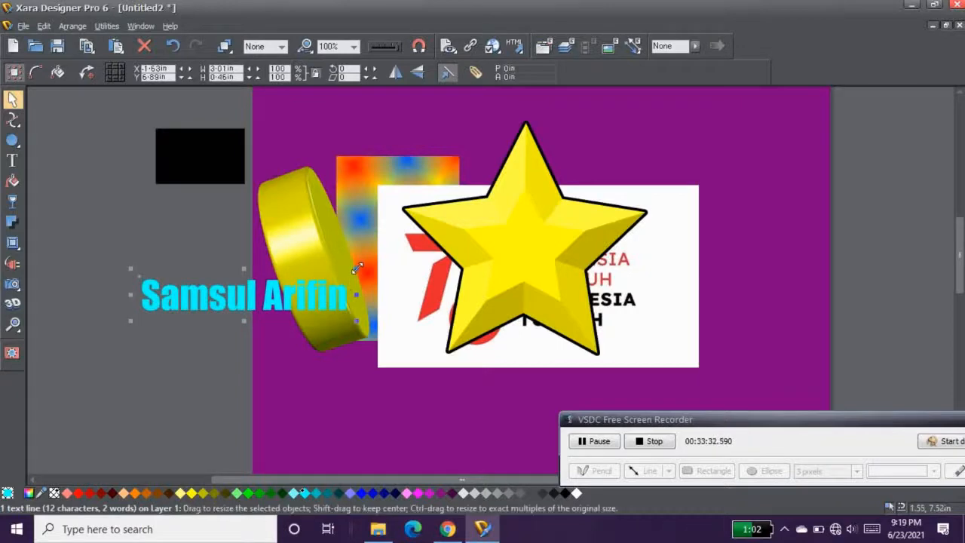
pyautogui.moveTo(356, 268); pyautogui.dragTo(513, 213)
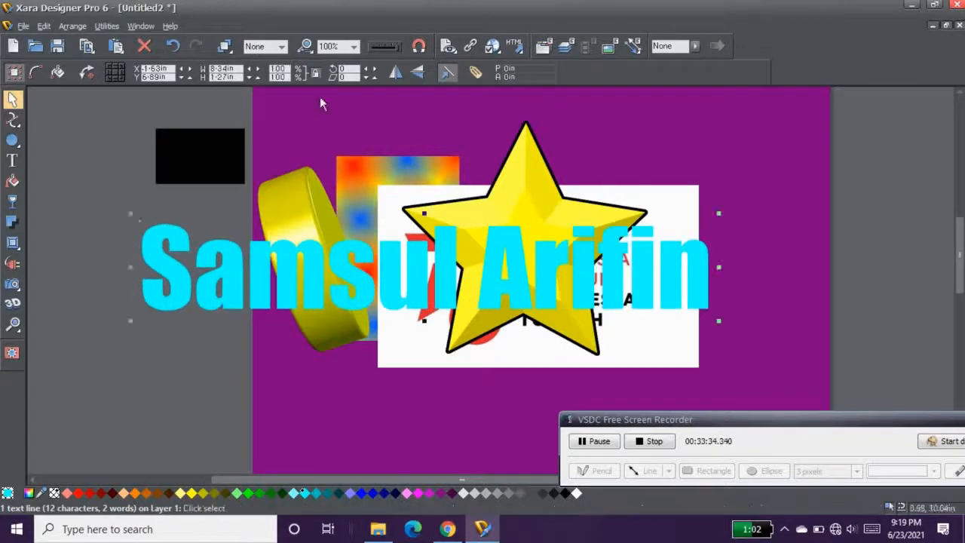
# Give the enlarged name text a 2pt outline and change the local line color to yellow.
pyautogui.click(284, 49)
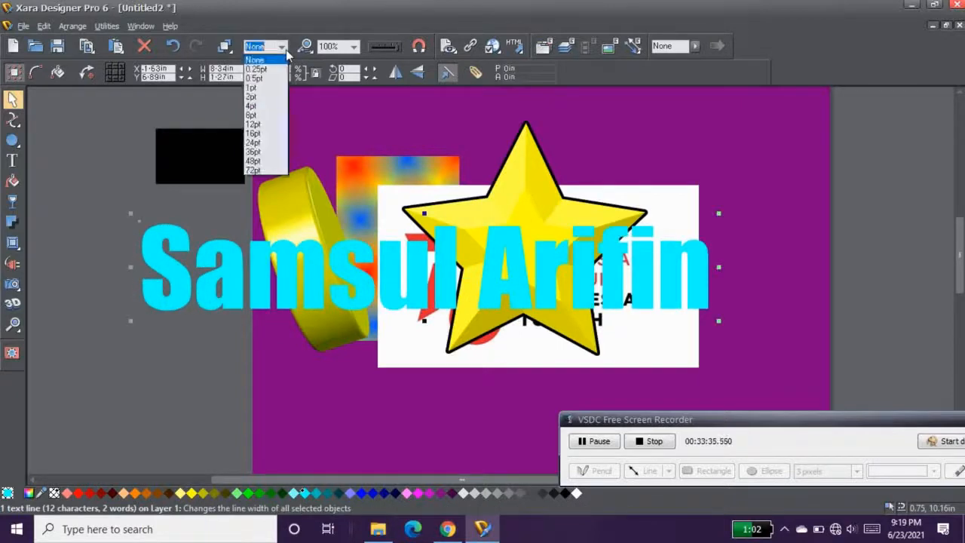
pyautogui.click(253, 97)
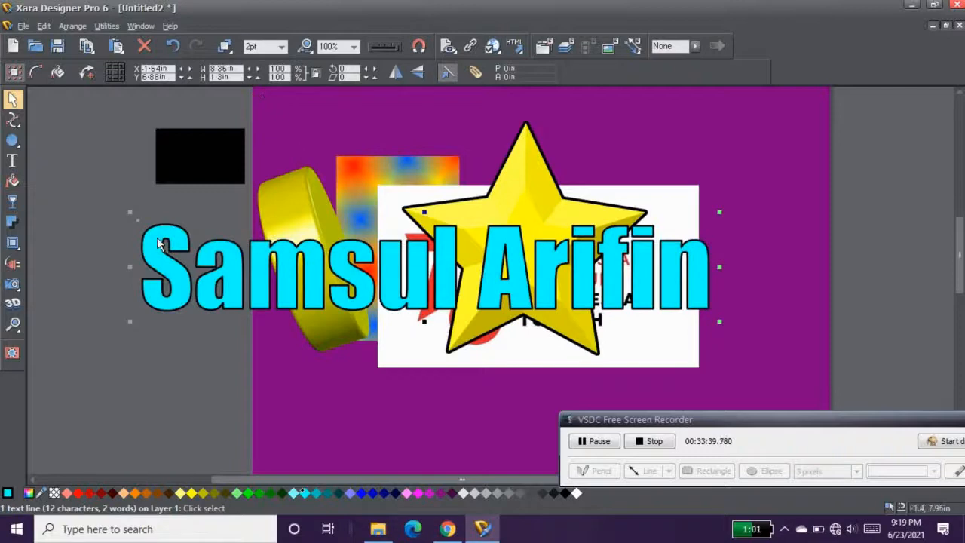
pyautogui.click(7, 493)
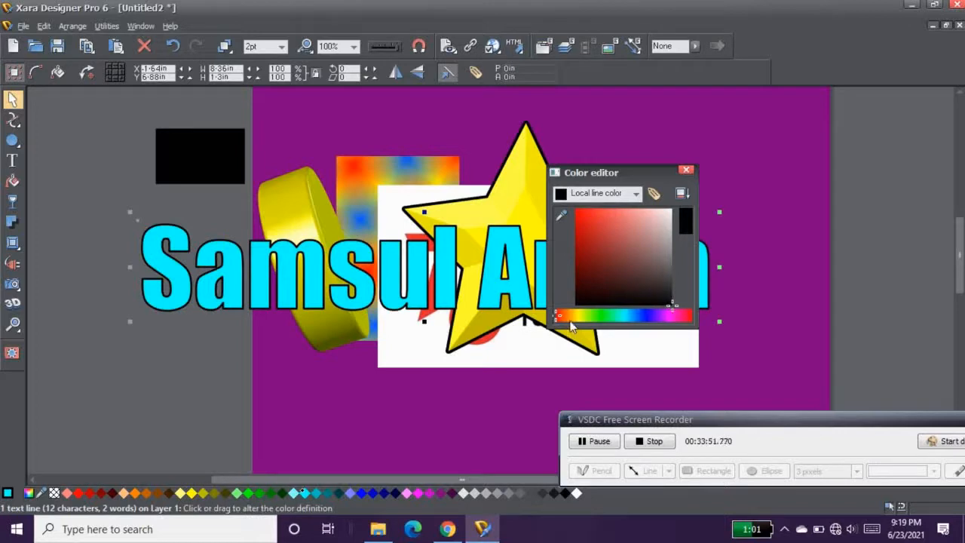
pyautogui.moveTo(558, 318); pyautogui.dragTo(580, 318)
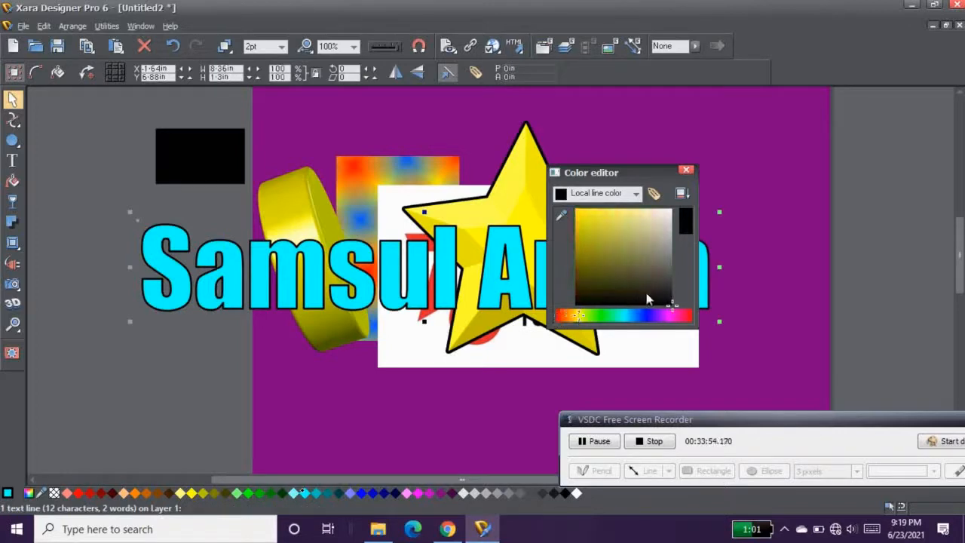
pyautogui.moveTo(673, 309); pyautogui.dragTo(592, 239)
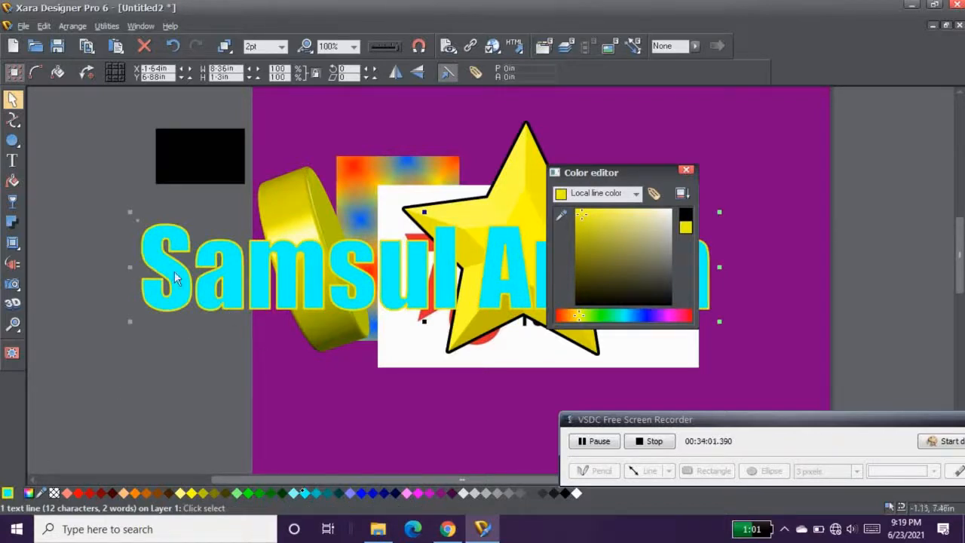
pyautogui.click(685, 170)
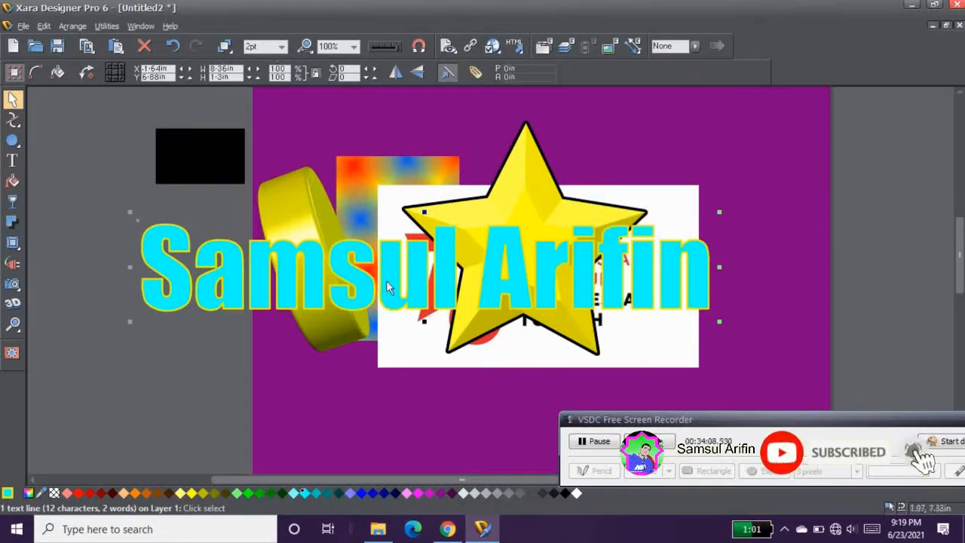
# Shift the name text around over the star and logo photo, leaving it at about X 0.57 in, Y 7.08 in.
pyautogui.moveTo(387, 286); pyautogui.dragTo(405, 275)
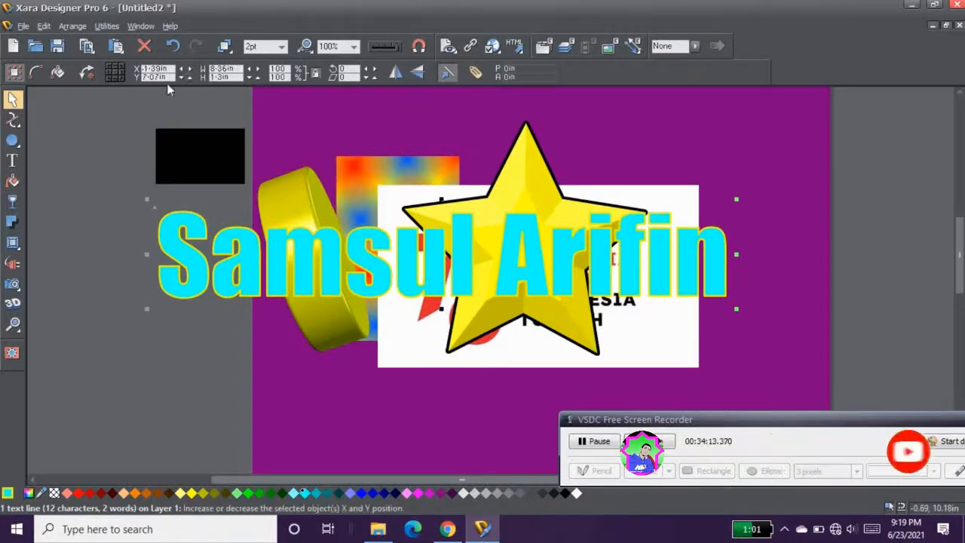
pyautogui.moveTo(199, 237); pyautogui.dragTo(262, 279)
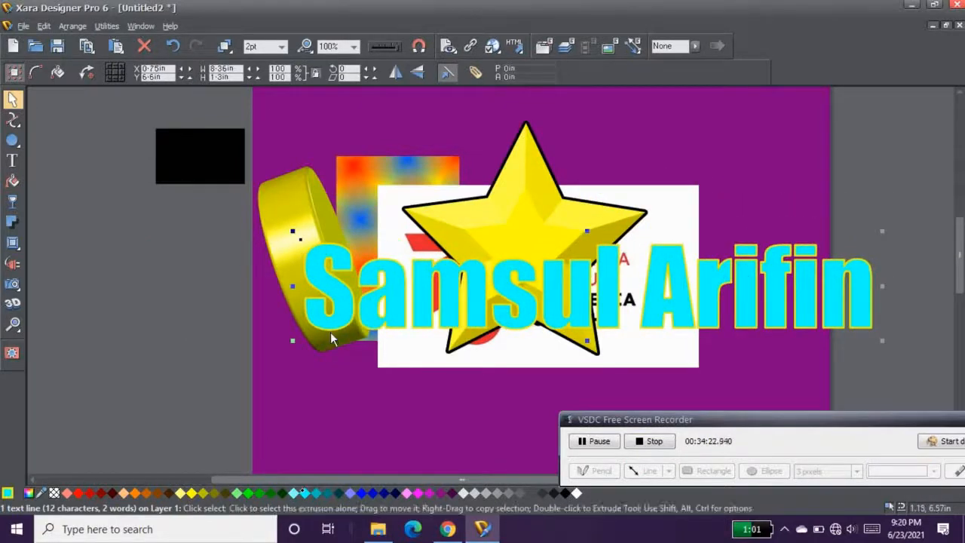
pyautogui.click(599, 442)
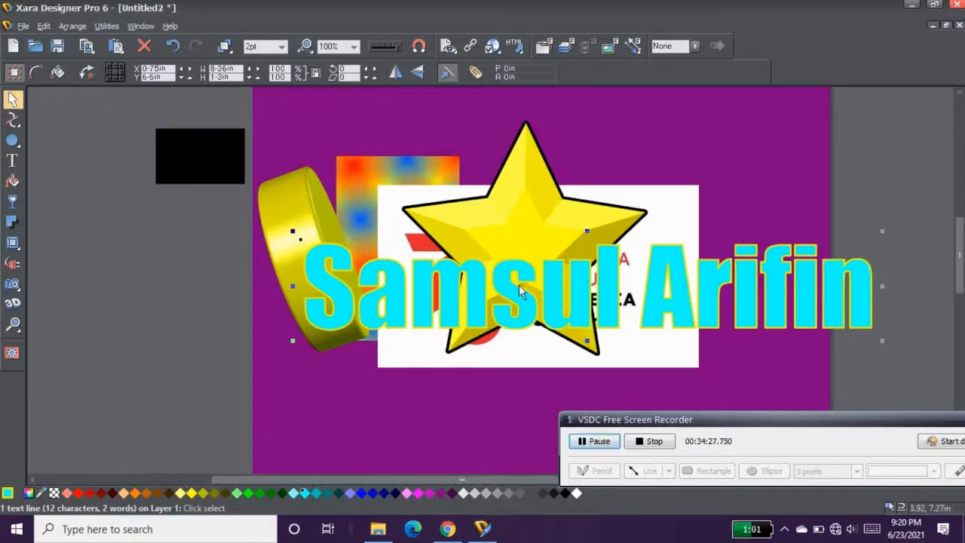
pyautogui.moveTo(439, 278); pyautogui.dragTo(427, 246)
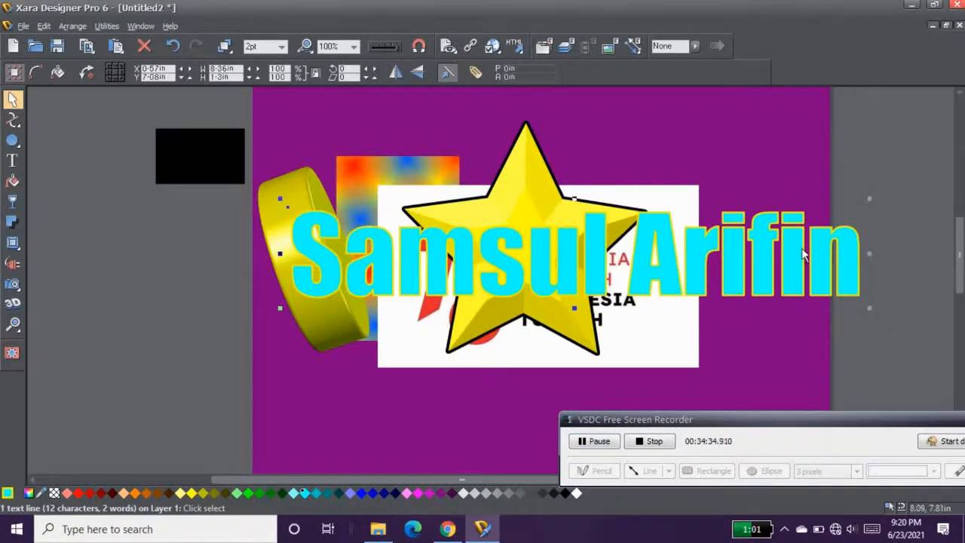
# Flip the name text horizontally and back, and flip it vertically and back.
pyautogui.click(394, 72)
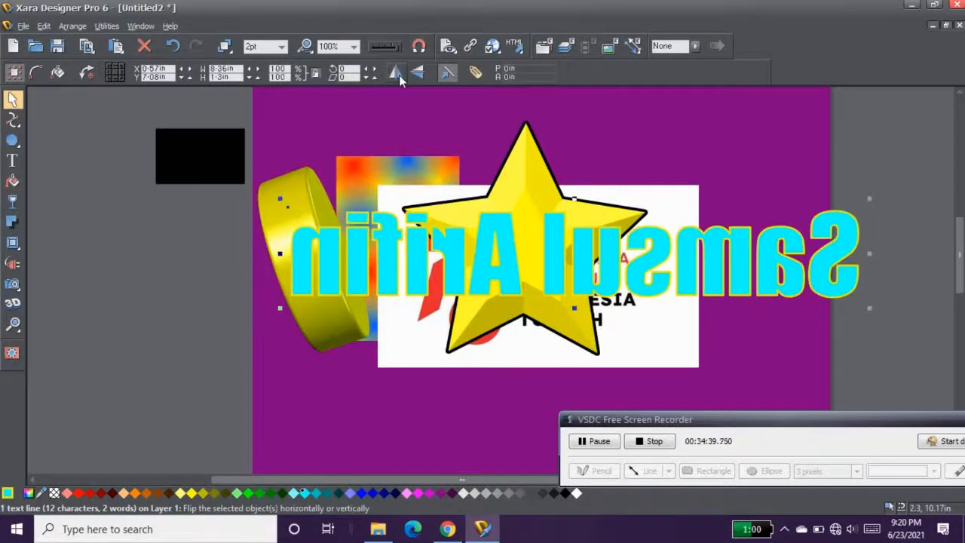
pyautogui.click(396, 73)
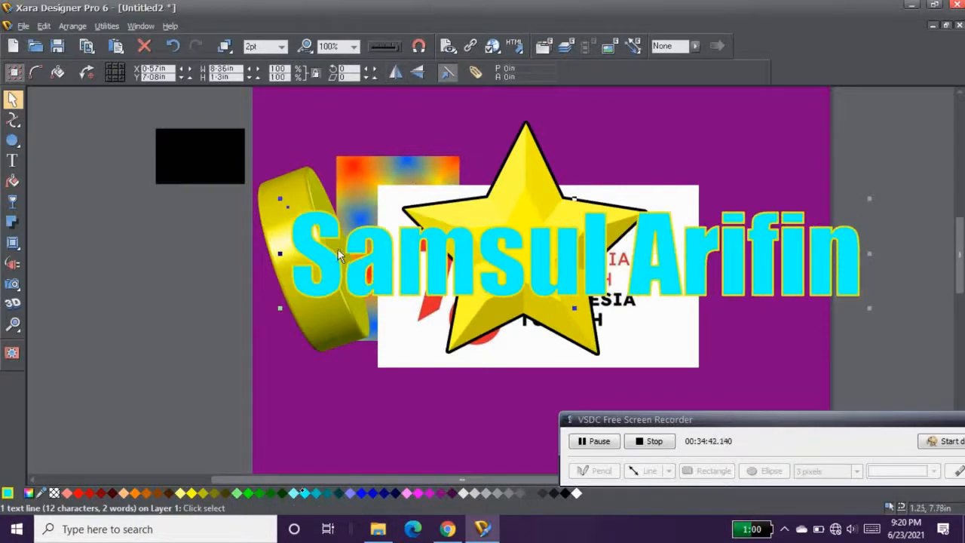
pyautogui.click(424, 74)
pyautogui.click(424, 74)
# Move the name text left and down to about X -1.34 in, Y 6.65 in.
pyautogui.moveTo(351, 275); pyautogui.dragTo(309, 302)
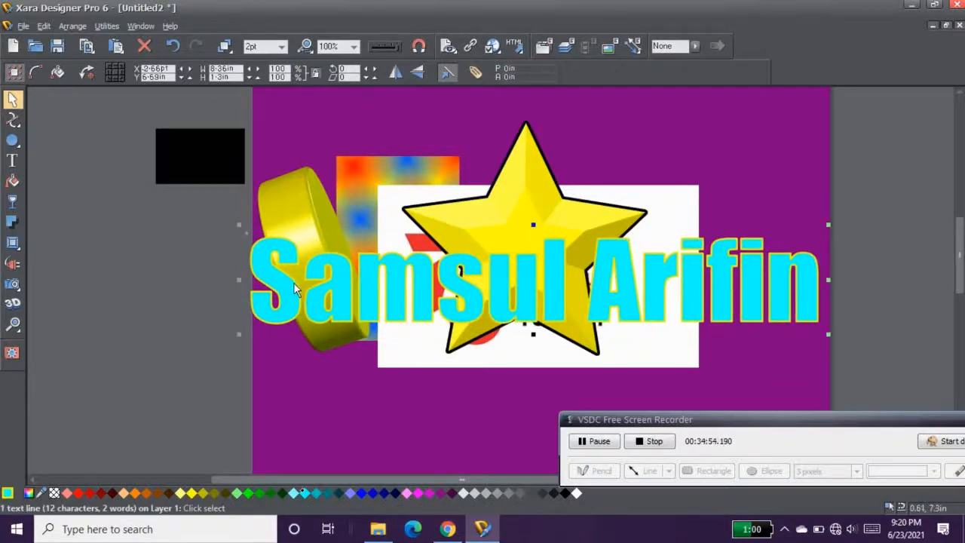
pyautogui.moveTo(294, 289); pyautogui.dragTo(207, 292)
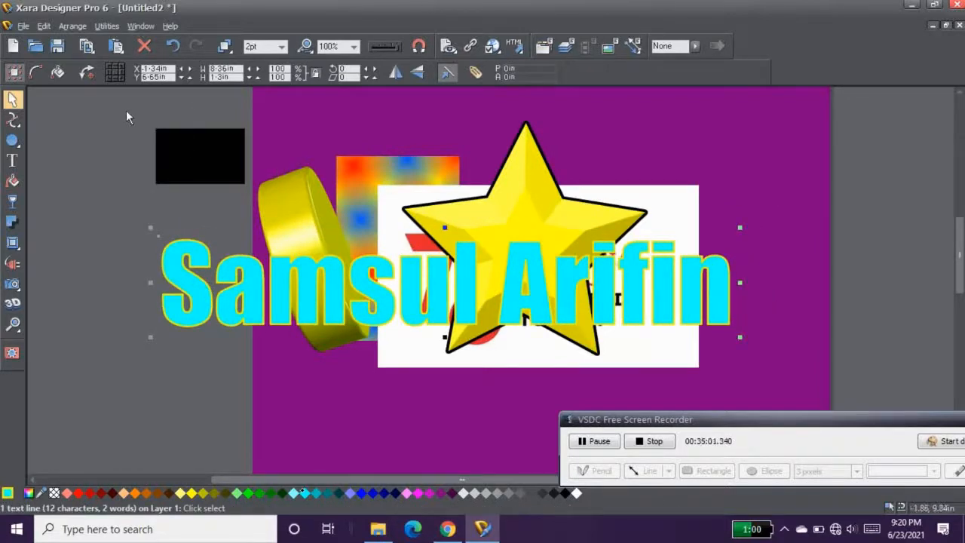
# Move the logo photo over the page's right edge, and box-select the objects beside it before clearing the selection.
pyautogui.moveTo(126, 110); pyautogui.dragTo(599, 370)
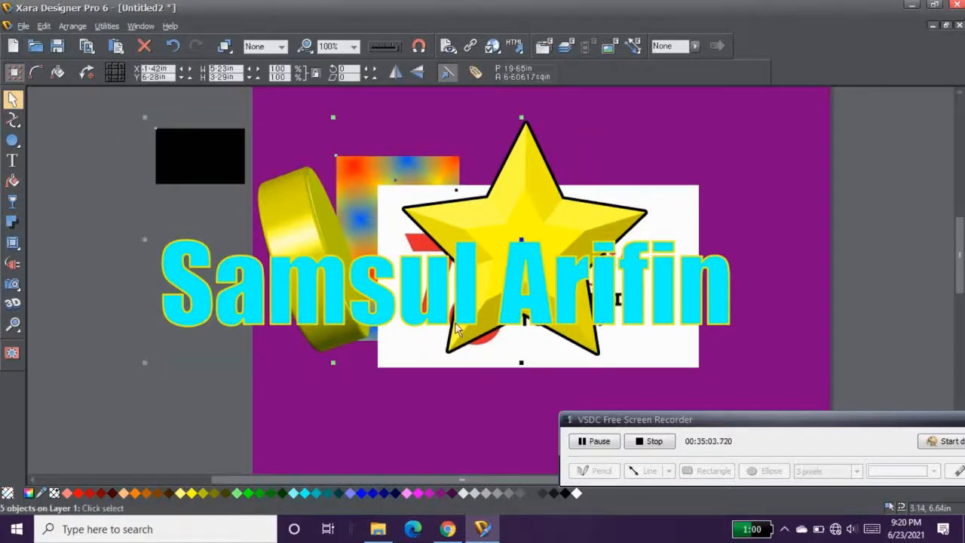
pyautogui.moveTo(636, 236); pyautogui.dragTo(878, 151)
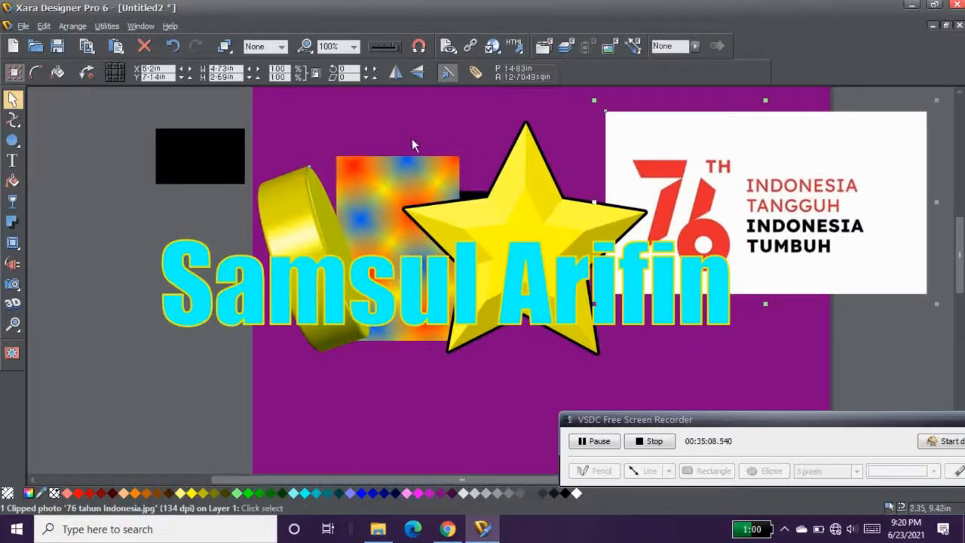
pyautogui.moveTo(128, 108); pyautogui.dragTo(692, 386)
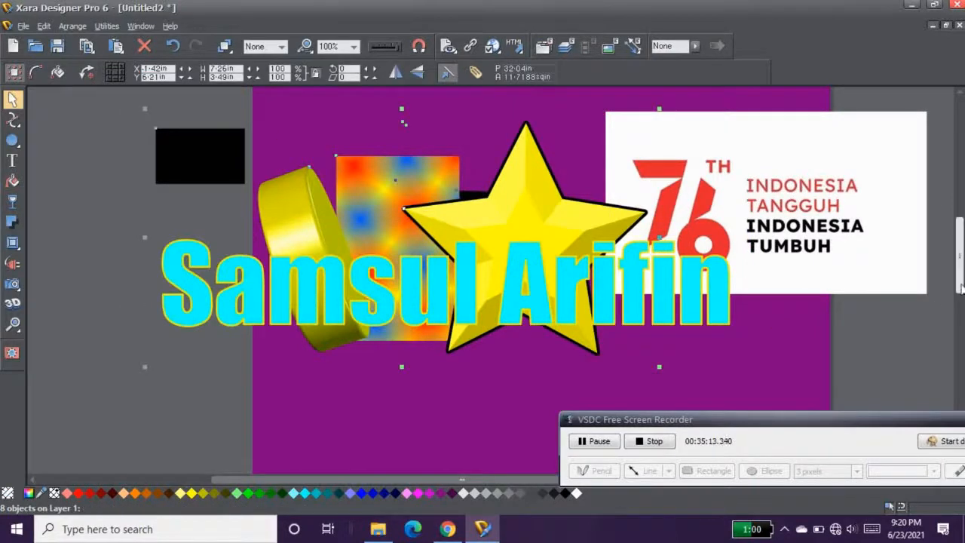
pyautogui.scroll(-1, 503, 284)
pyautogui.scroll(5, 504, 283)
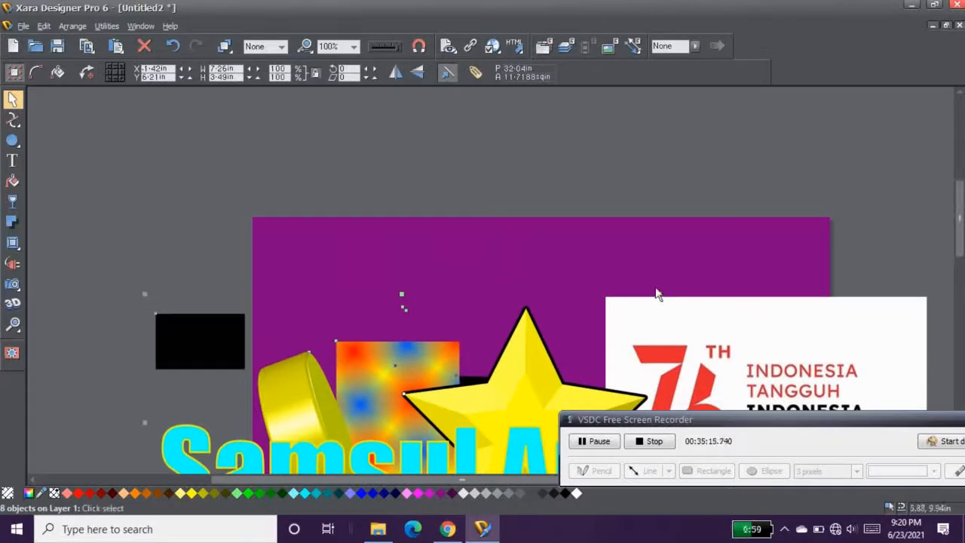
pyautogui.scroll(-1, 953, 259)
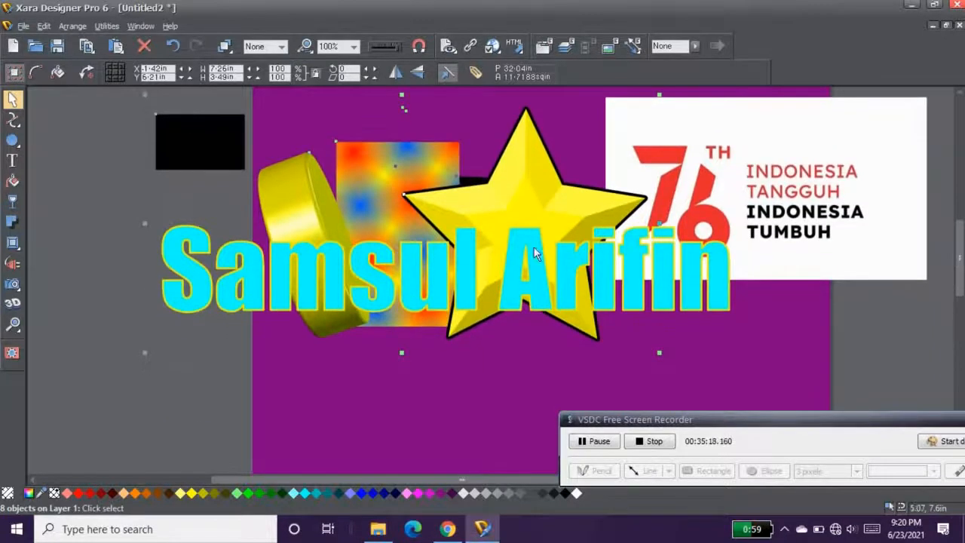
pyautogui.click(244, 356)
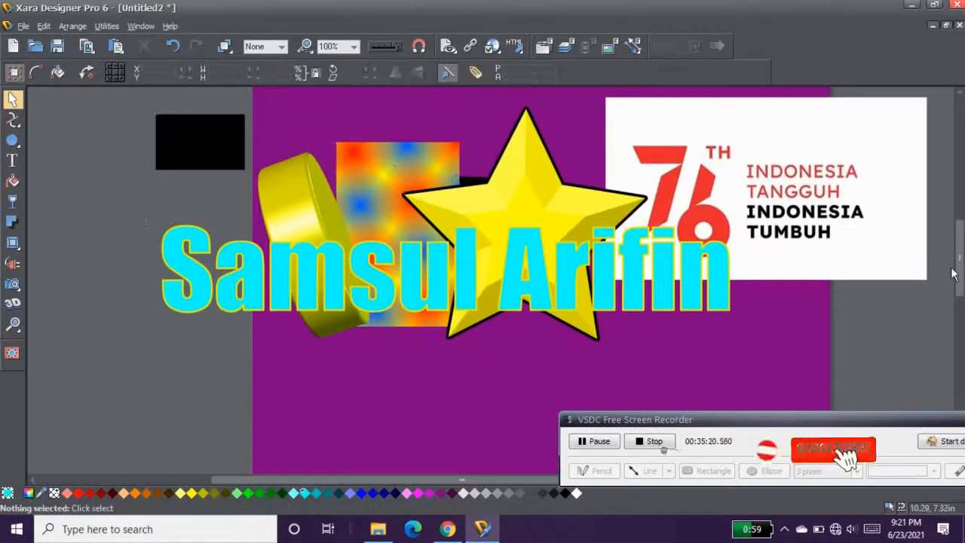
# Select all objects in the drawing and delete them.
pyautogui.scroll(3, 958, 265)
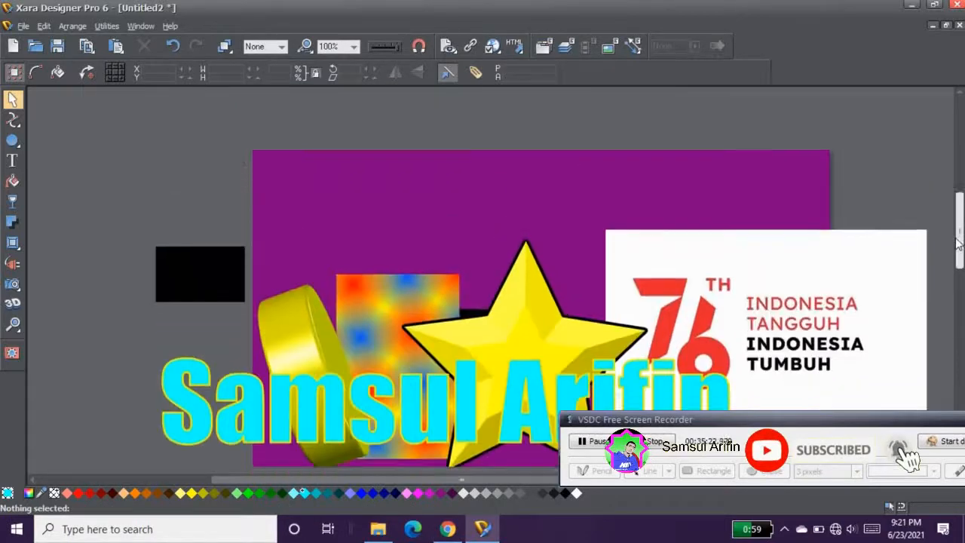
pyautogui.scroll(4, 957, 262)
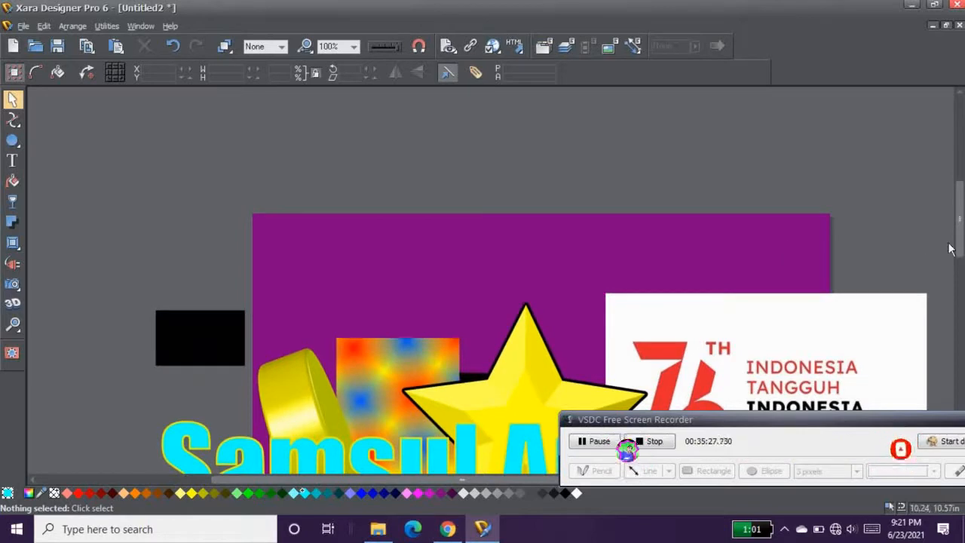
pyautogui.scroll(-5, 957, 226)
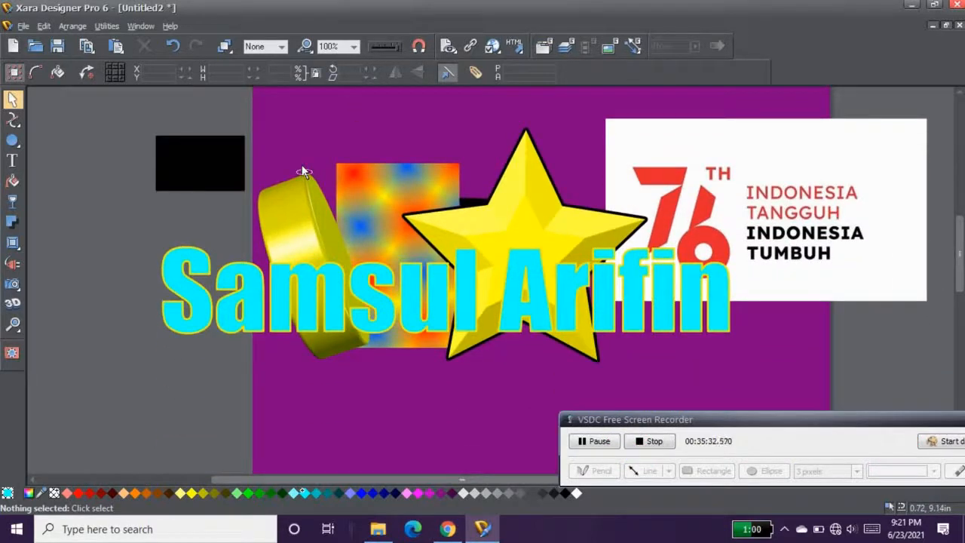
pyautogui.hotkey('ctrl', 'a')
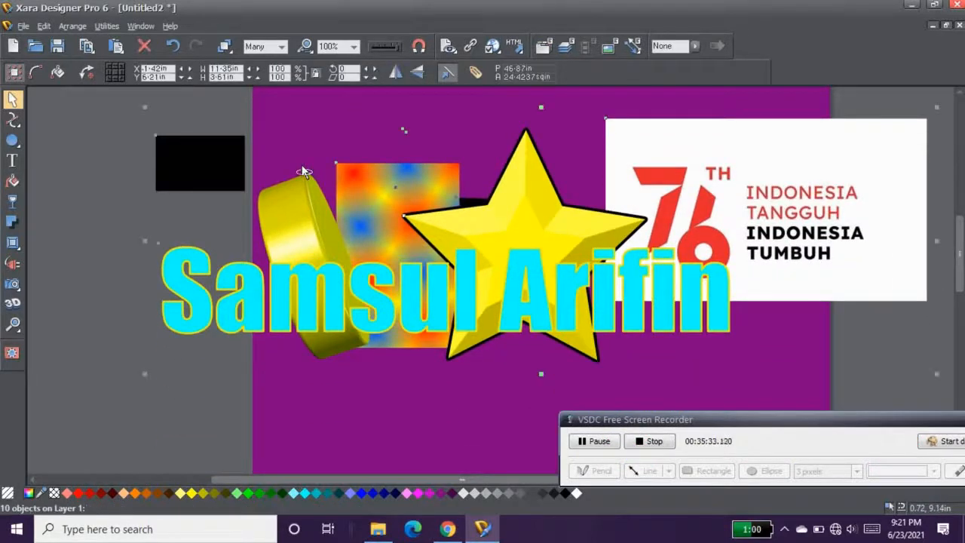
pyautogui.click(143, 50)
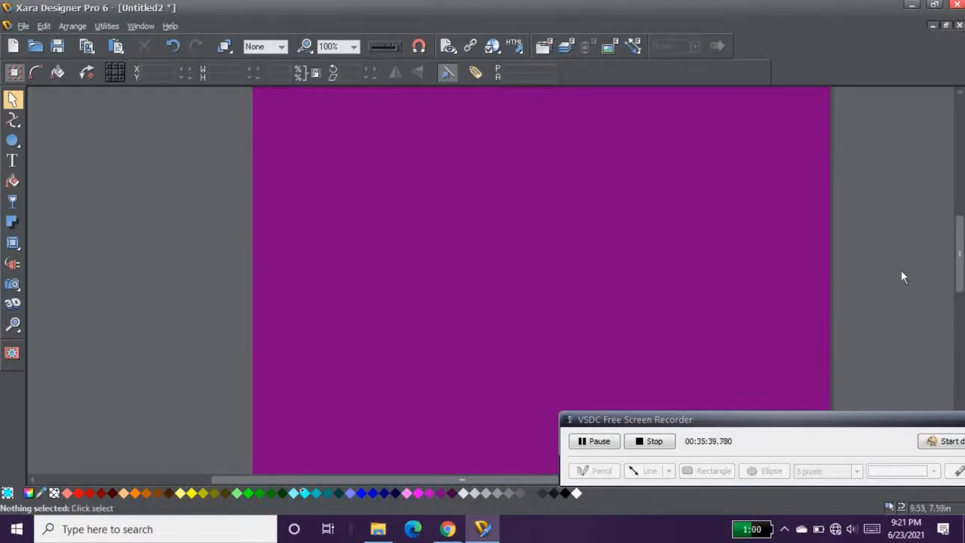
# Set the page's paper size to A4 in landscape orientation and apply it.
pyautogui.moveTo(960, 268); pyautogui.dragTo(960, 253)
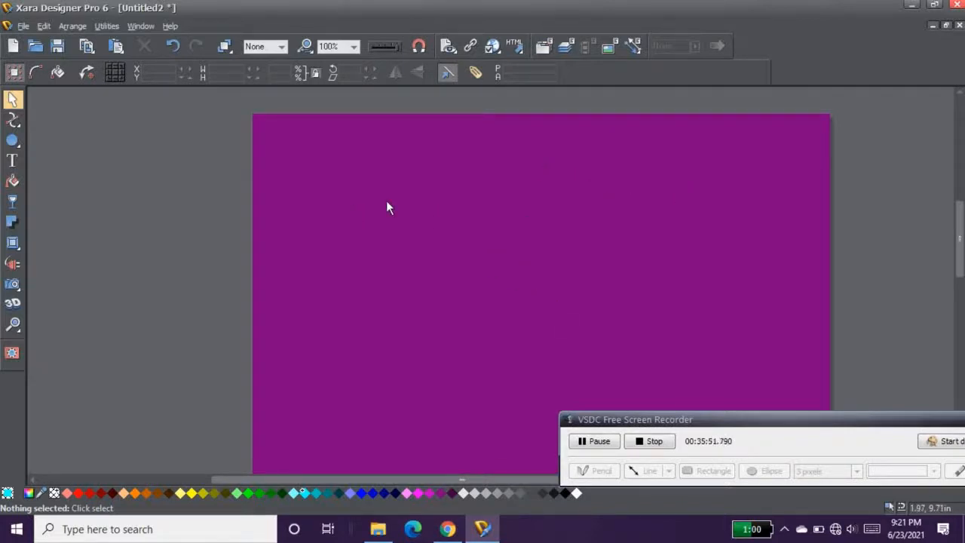
pyautogui.rightClick(476, 223)
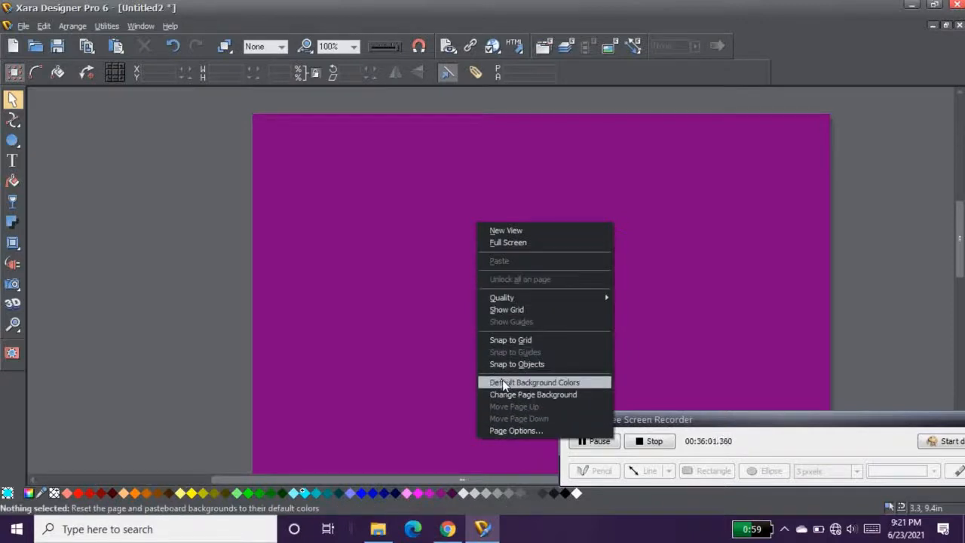
pyautogui.click(505, 429)
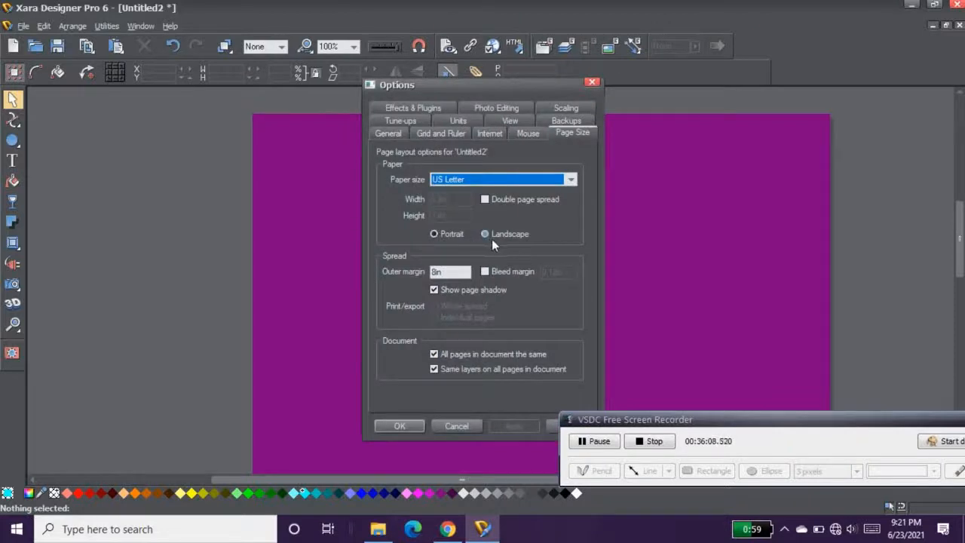
pyautogui.click(570, 183)
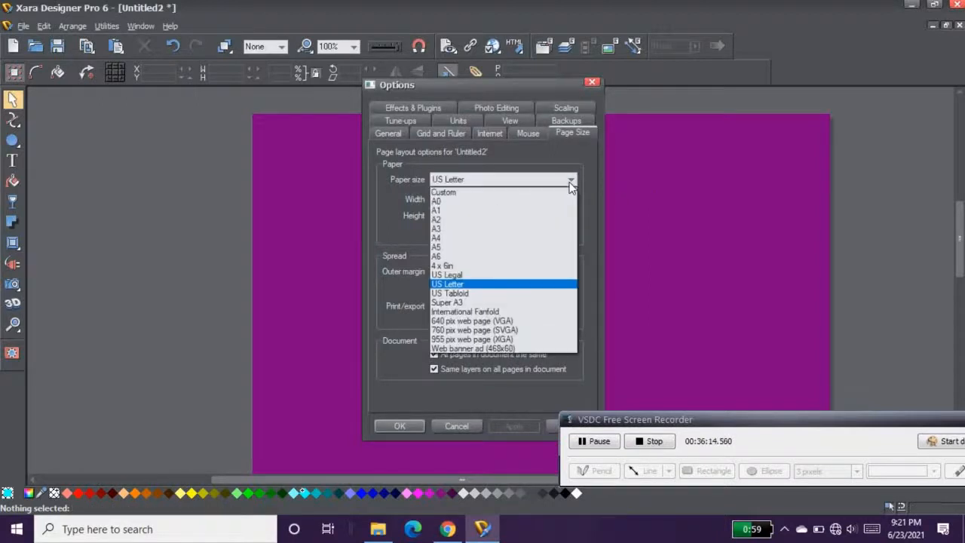
pyautogui.click(465, 238)
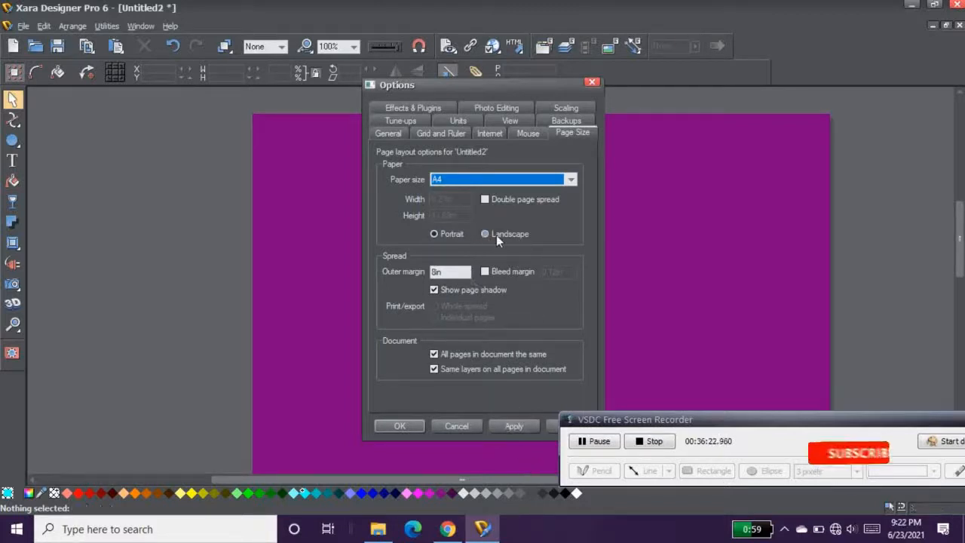
pyautogui.click(485, 234)
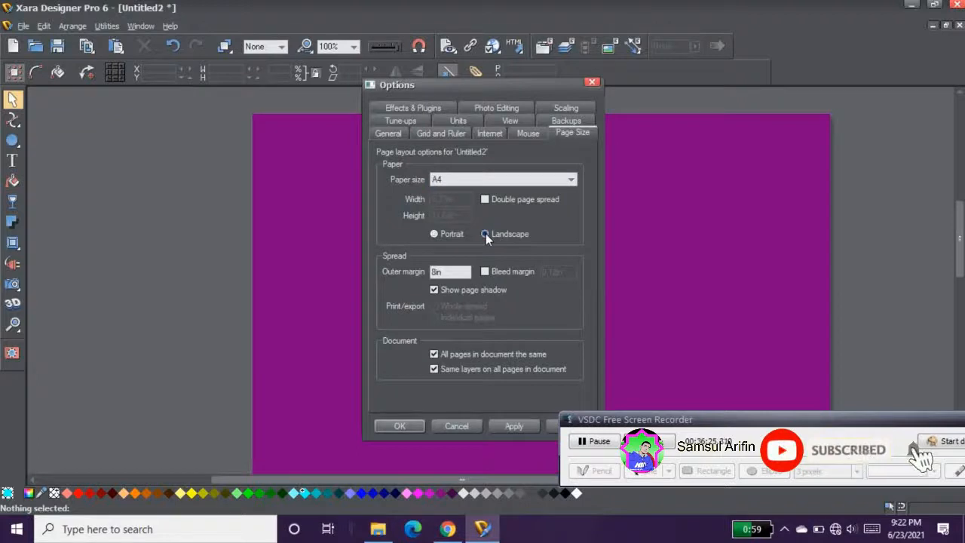
pyautogui.click(508, 425)
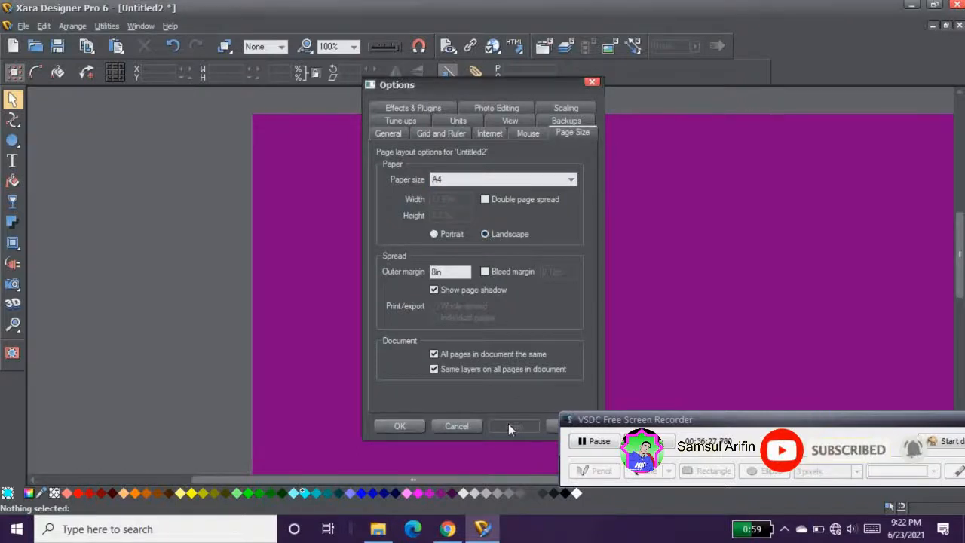
pyautogui.click(593, 84)
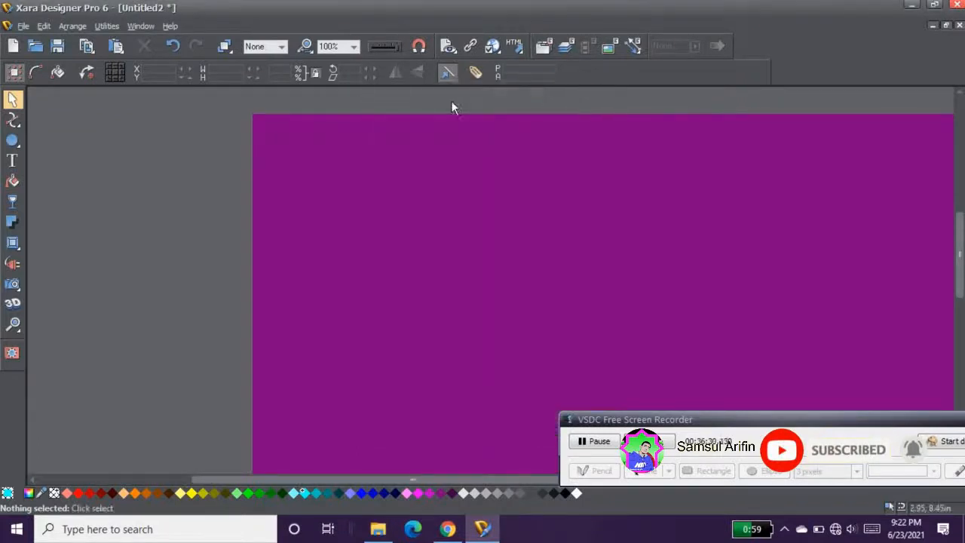
# Zoom the view to 50% and change the page's paper size to US Legal.
pyautogui.click(355, 47)
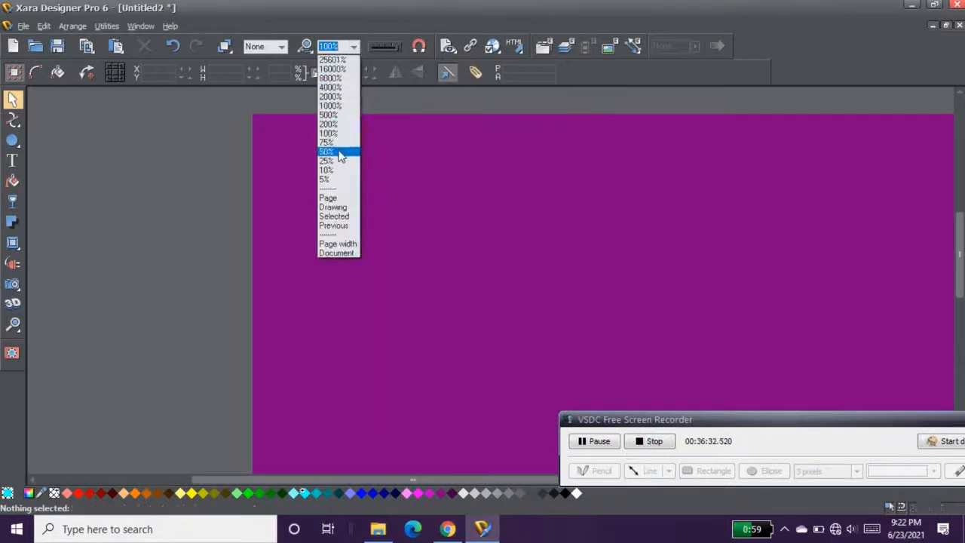
pyautogui.click(328, 121)
pyautogui.moveTo(961, 260); pyautogui.dragTo(960, 304)
pyautogui.moveTo(393, 483); pyautogui.dragTo(471, 483)
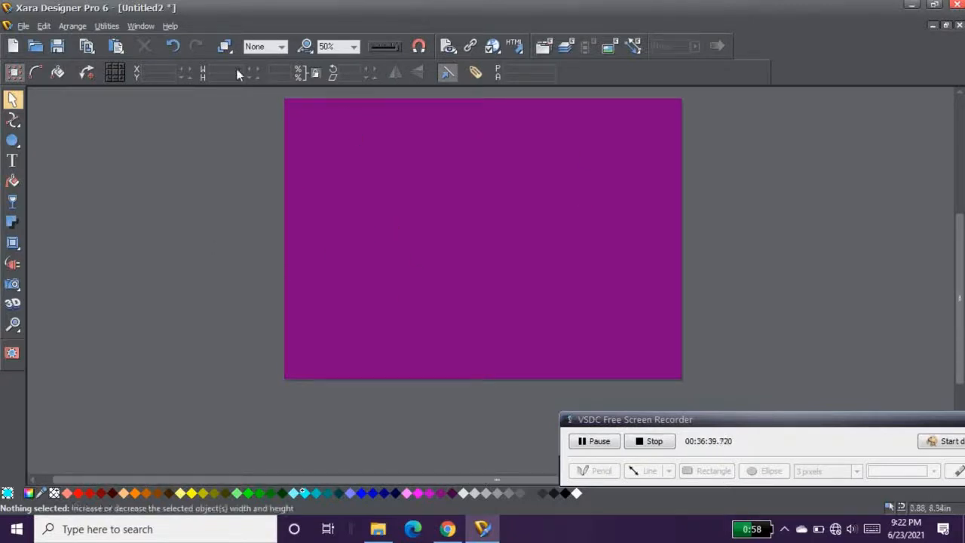
pyautogui.rightClick(399, 150)
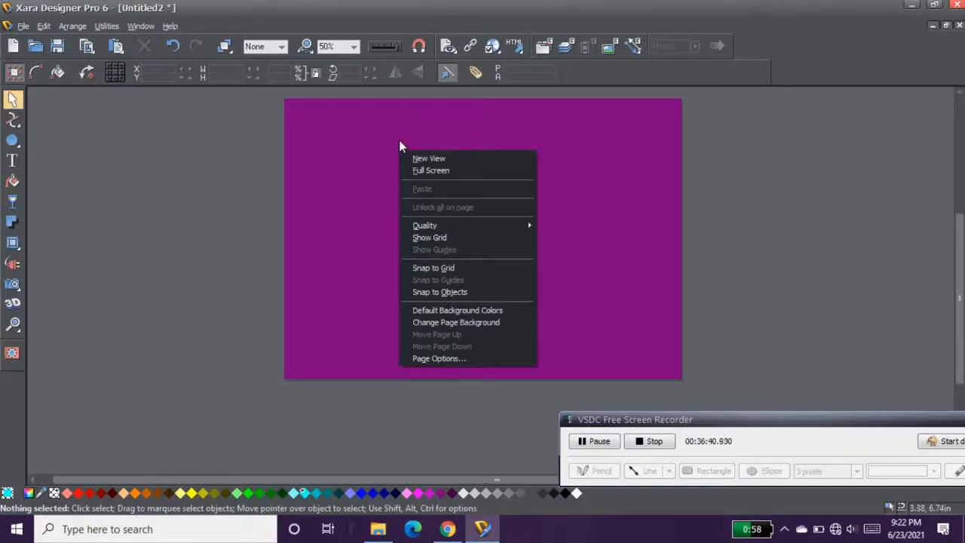
pyautogui.click(468, 357)
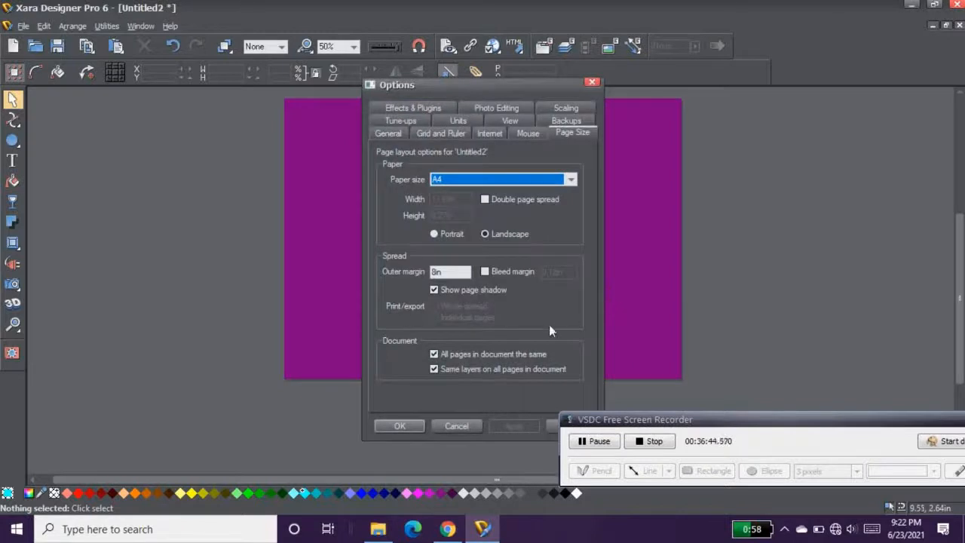
pyautogui.click(571, 179)
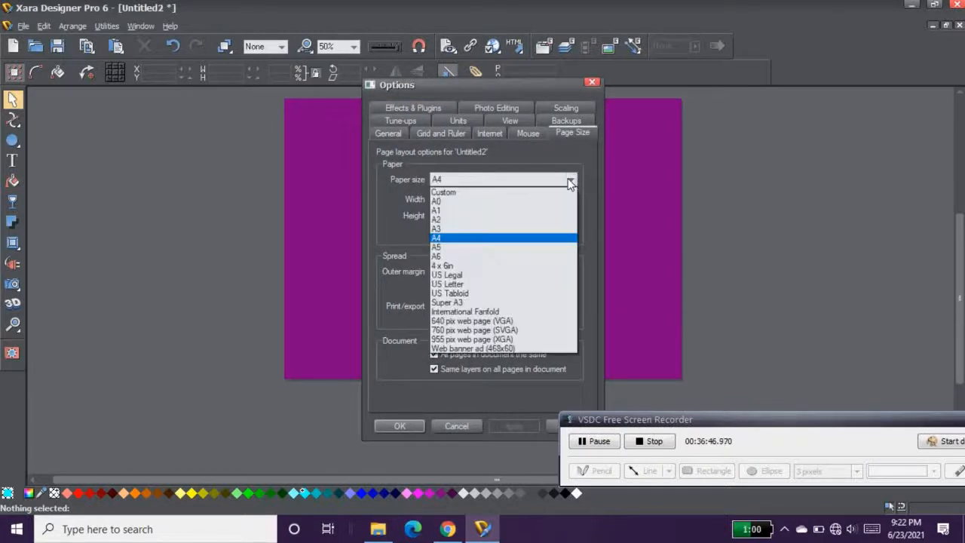
pyautogui.click(447, 276)
pyautogui.click(514, 425)
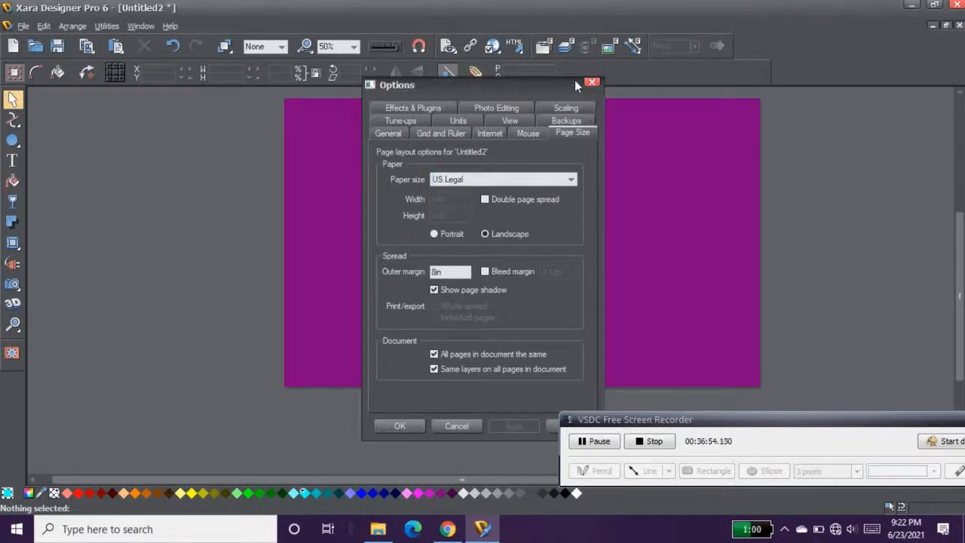
# Switch the US Legal page to portrait orientation and close the page options.
pyautogui.moveTo(574, 80); pyautogui.dragTo(757, 167)
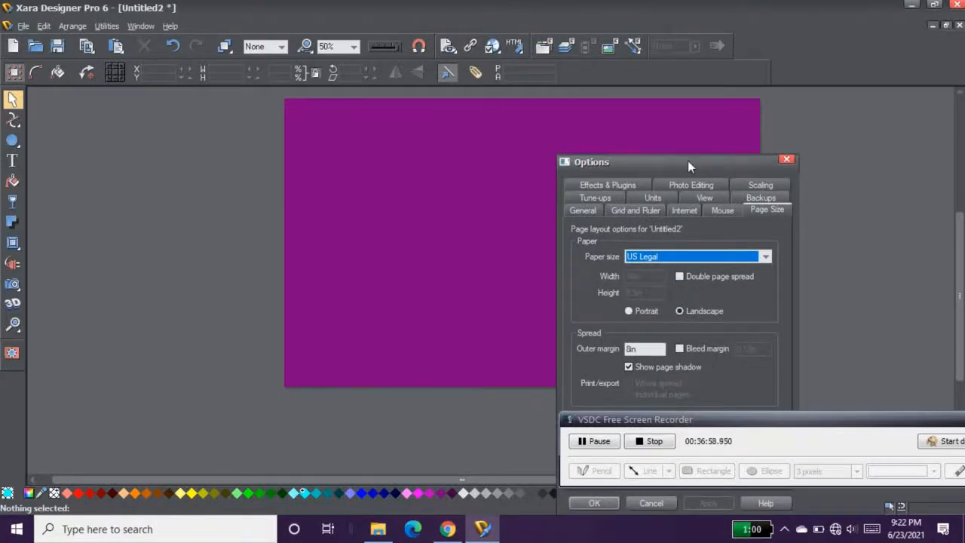
pyautogui.moveTo(687, 160); pyautogui.dragTo(416, 148)
pyautogui.click(359, 298)
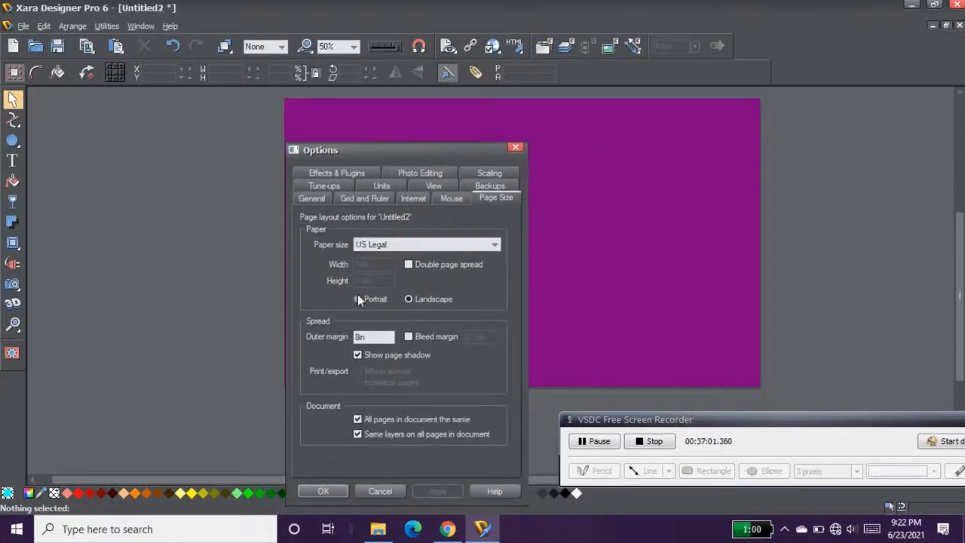
pyautogui.click(437, 491)
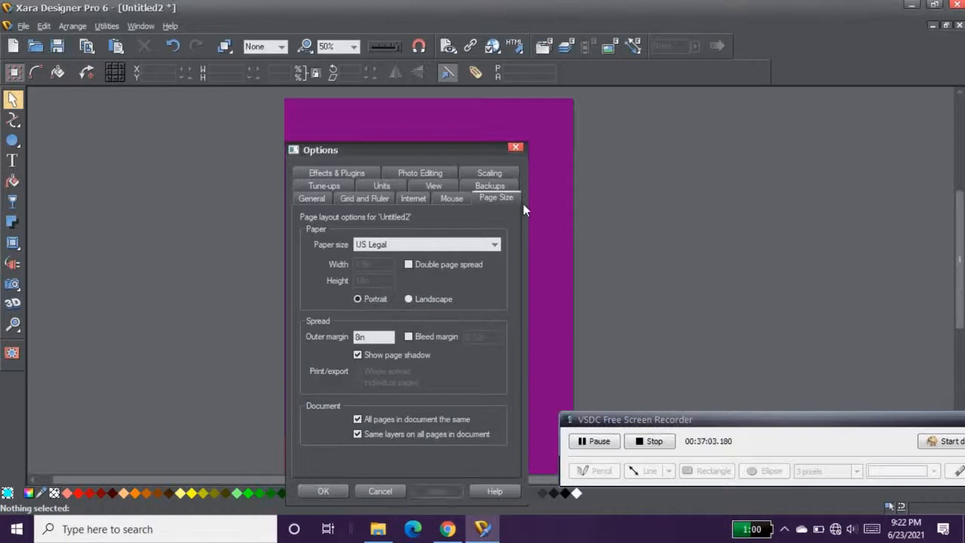
pyautogui.click(520, 147)
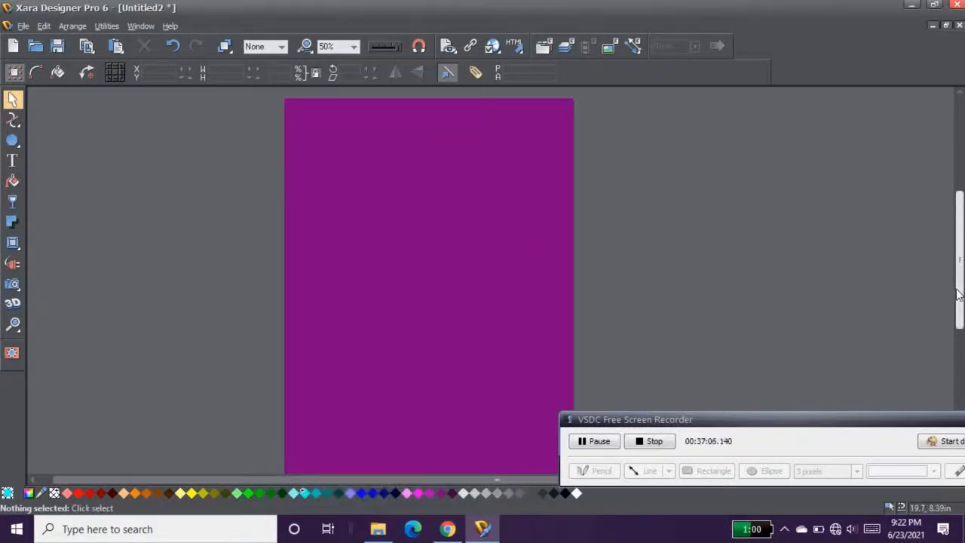
# Set the US Legal page to landscape orientation and close the page options.
pyautogui.moveTo(958, 288)
pyautogui.mouseDown()
pyautogui.moveTo(951, 305)
pyautogui.moveTo(948, 284)
pyautogui.mouseUp()
pyautogui.rightClick(469, 256)
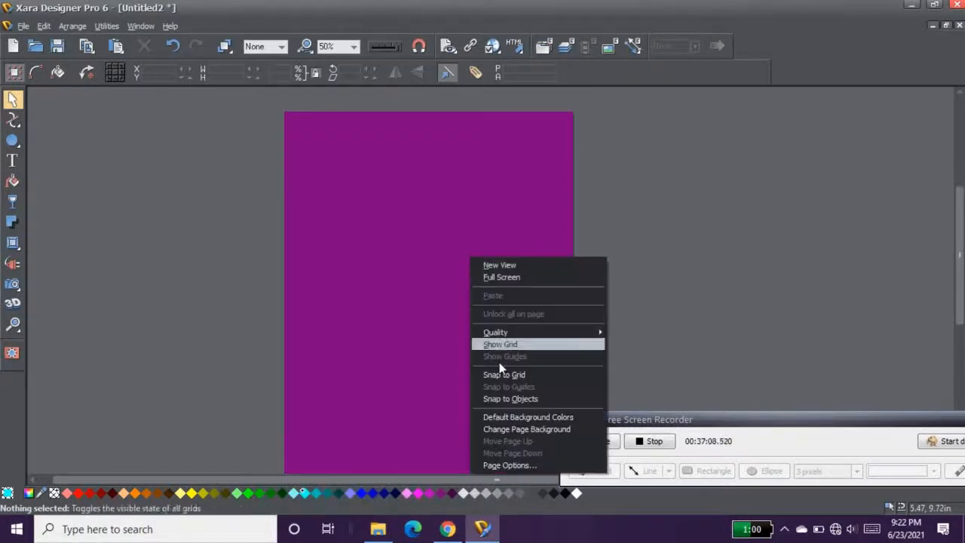
pyautogui.click(485, 460)
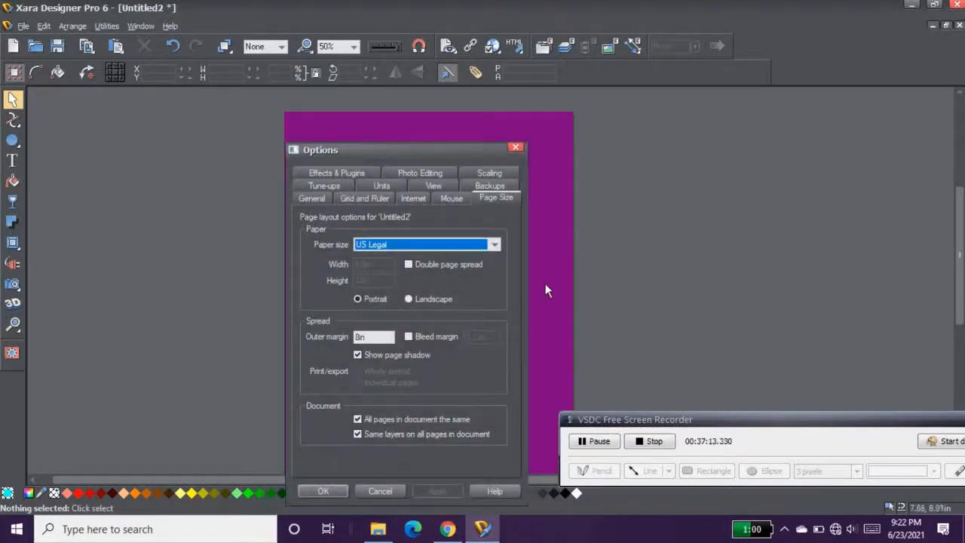
pyautogui.moveTo(425, 146); pyautogui.dragTo(494, 94)
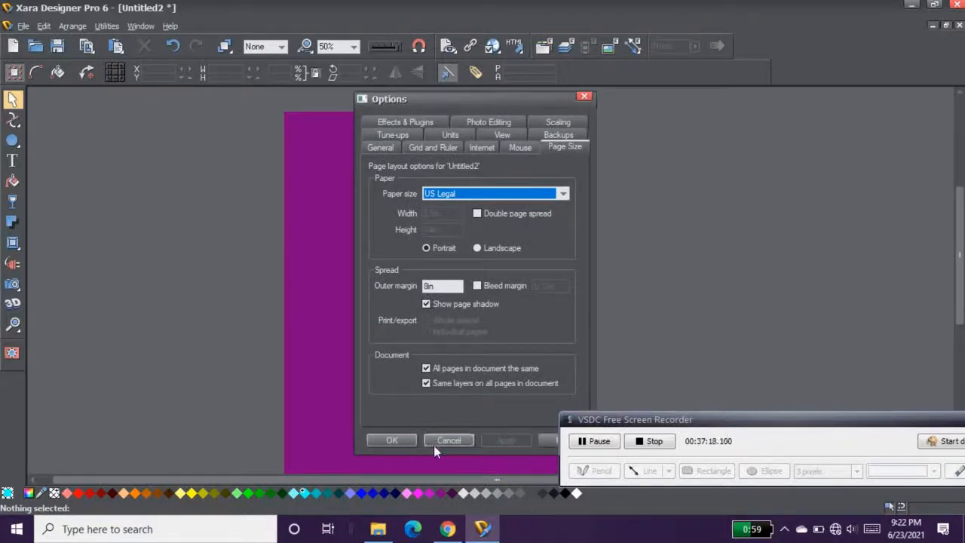
pyautogui.click(480, 248)
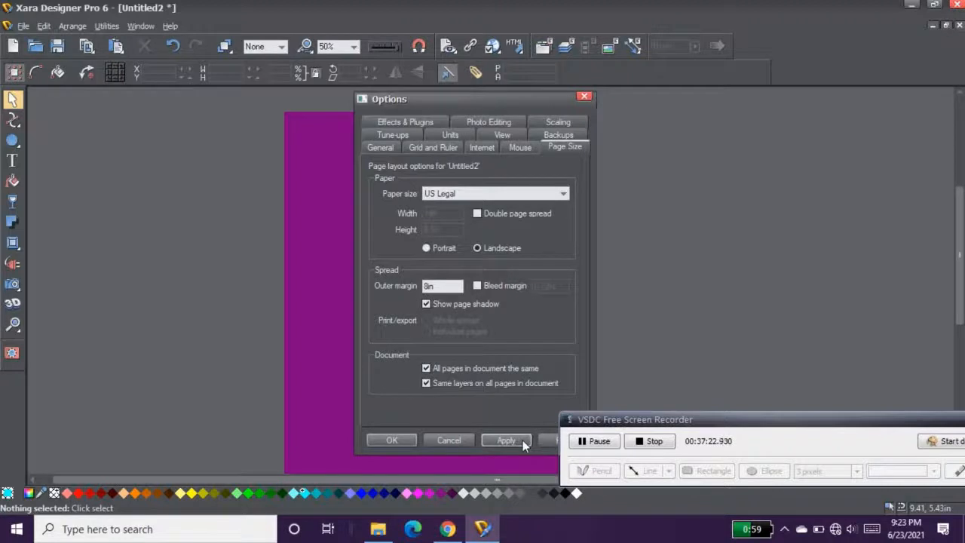
pyautogui.click(521, 443)
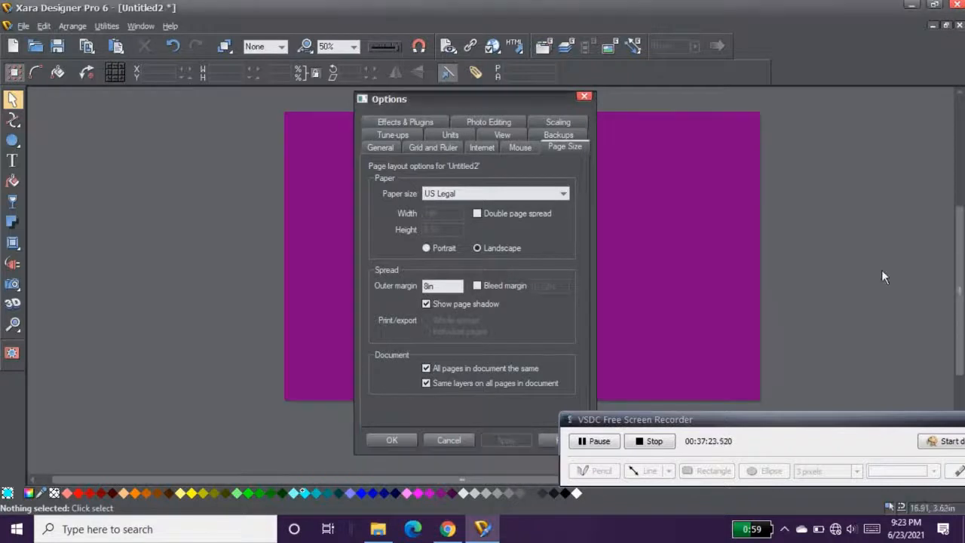
pyautogui.click(584, 97)
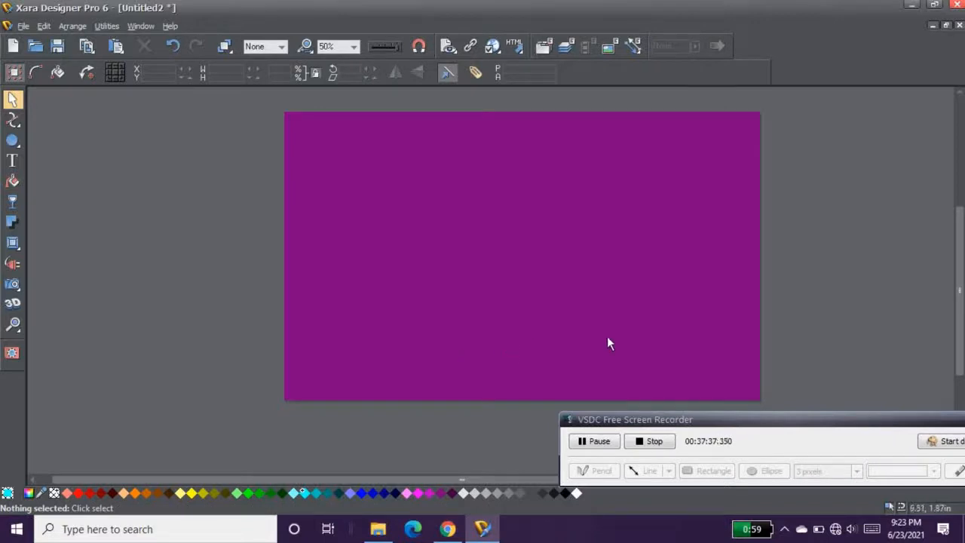
# Color the page background cyan and replace it with white.
pyautogui.moveTo(959, 320); pyautogui.dragTo(959, 299)
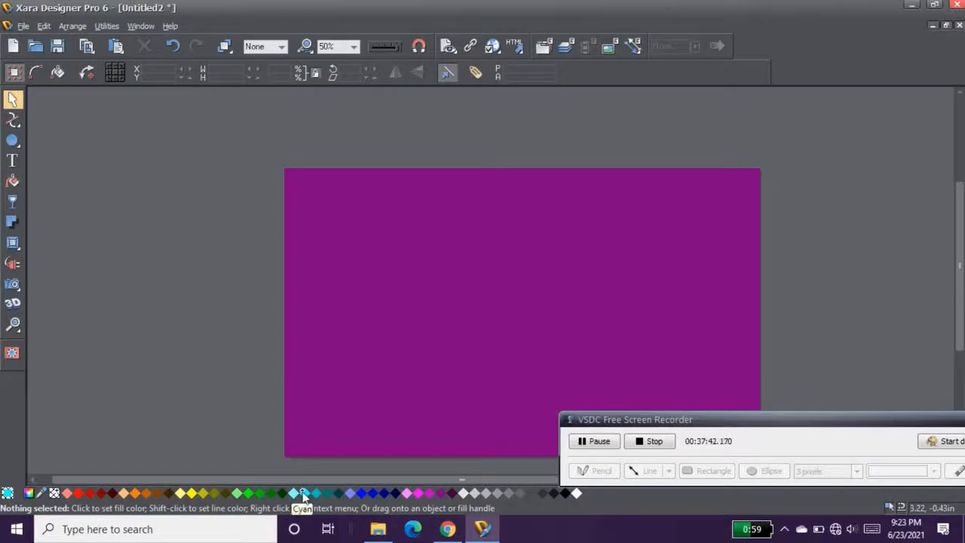
pyautogui.moveTo(305, 498); pyautogui.dragTo(340, 430)
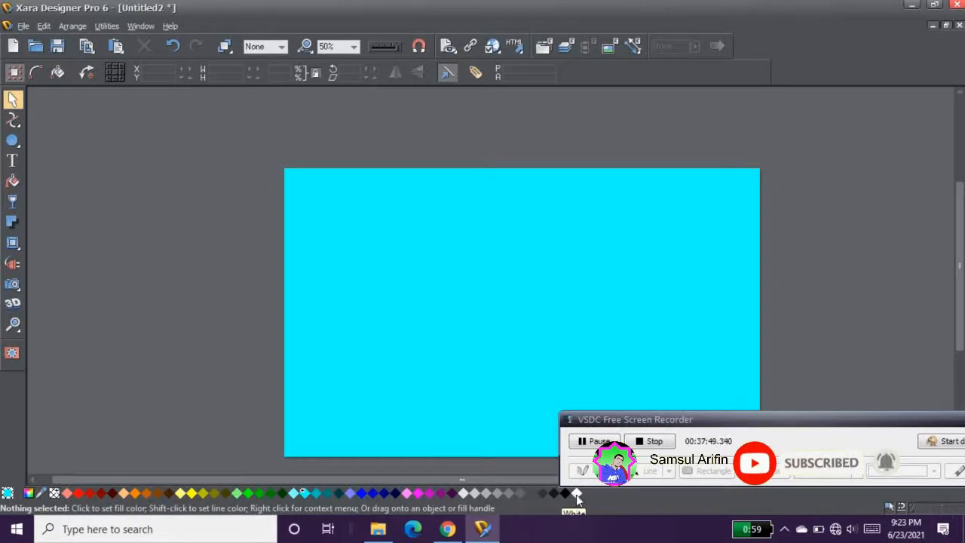
pyautogui.moveTo(577, 493); pyautogui.dragTo(526, 449)
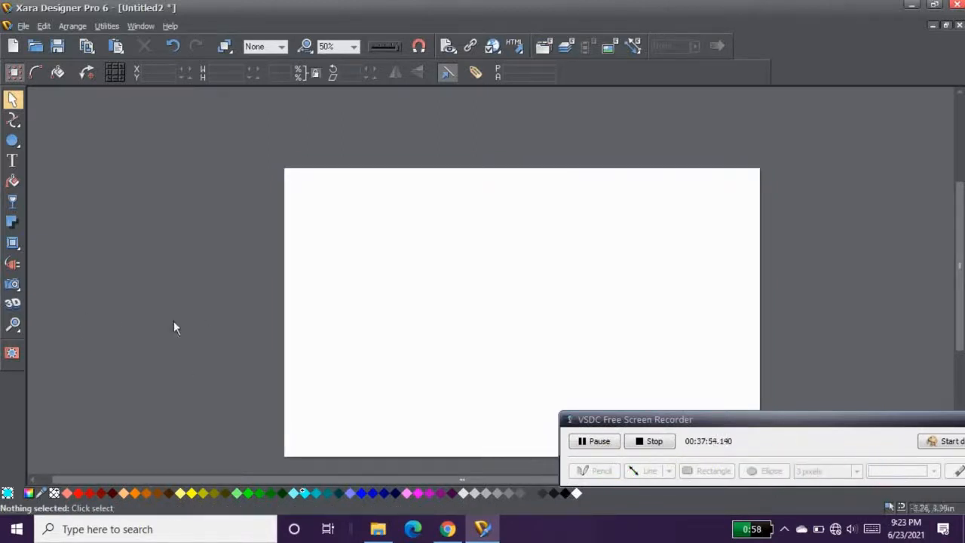
# Color the pasteboard around the page red and undo that color change.
pyautogui.moveTo(79, 494); pyautogui.dragTo(96, 451)
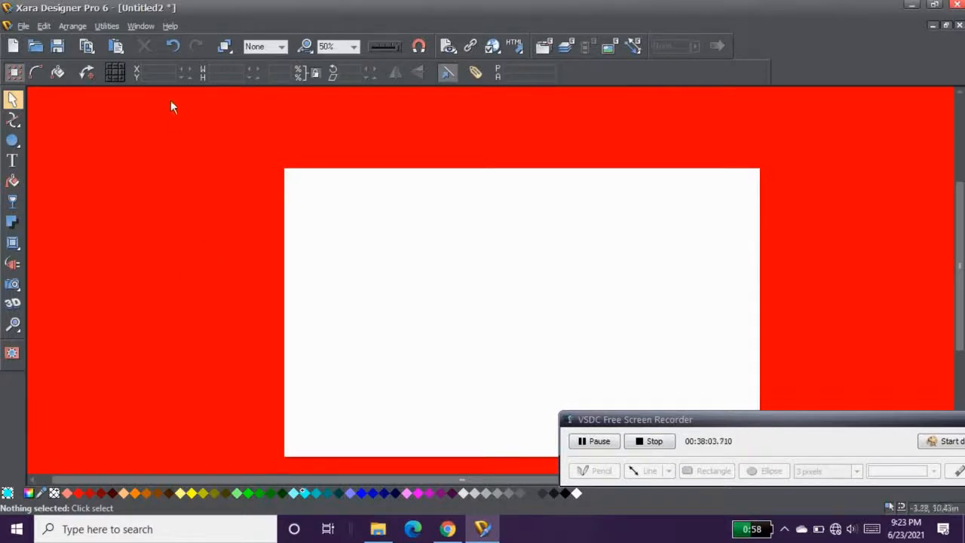
pyautogui.click(168, 50)
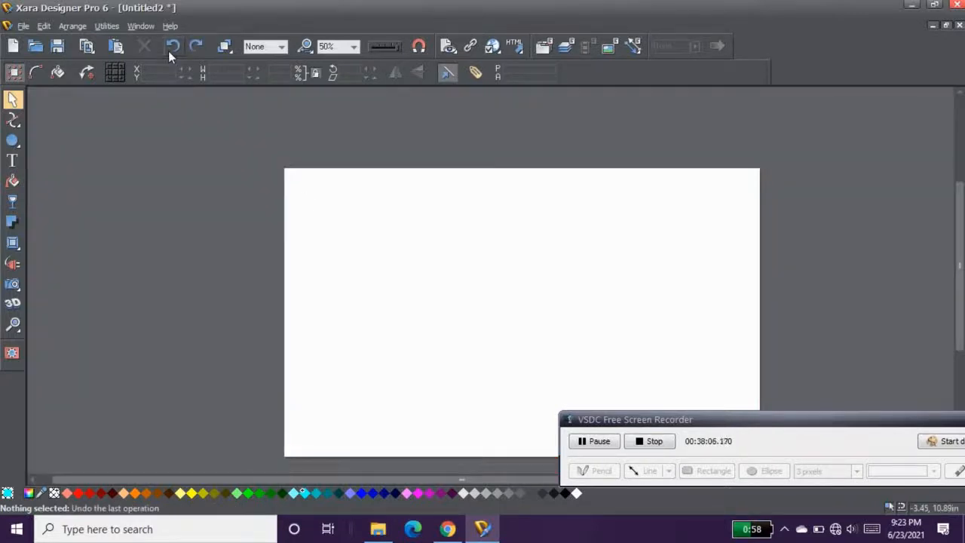